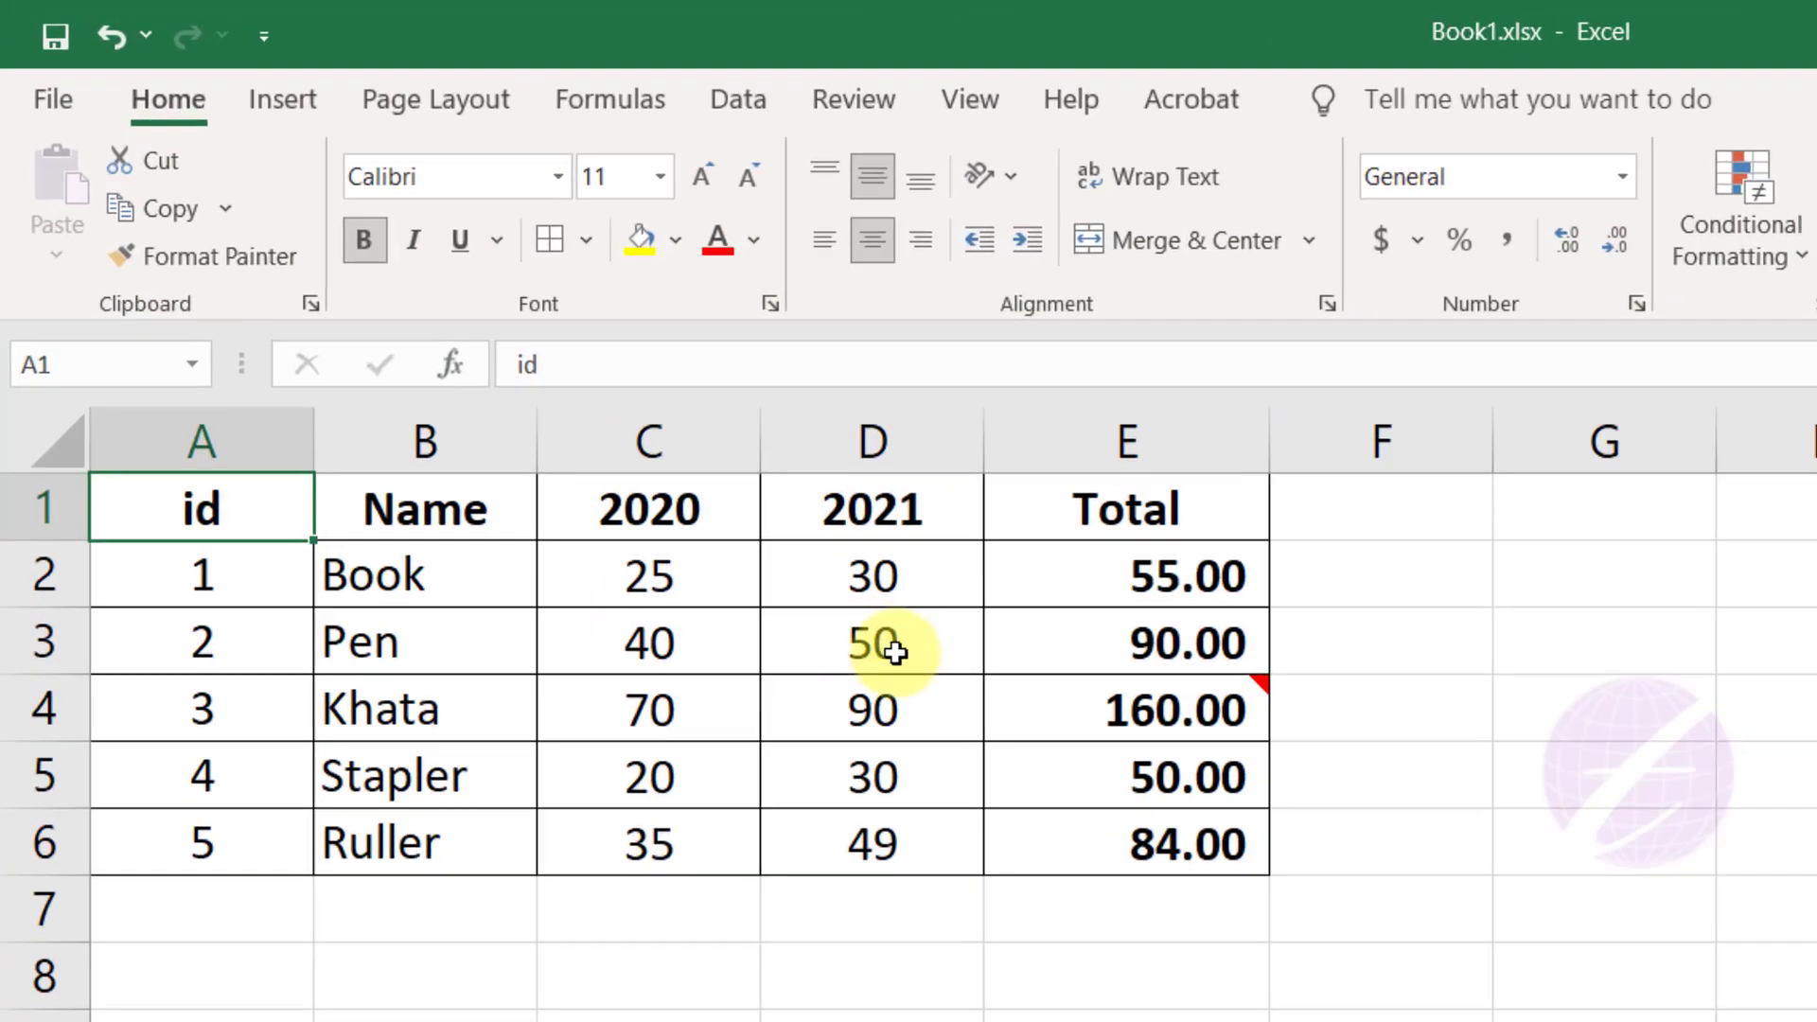
- Copy cell D3 and review the Paste Special options for cell B8, closing them without pasting
left_click(569, 414)
key("ctrl+c")
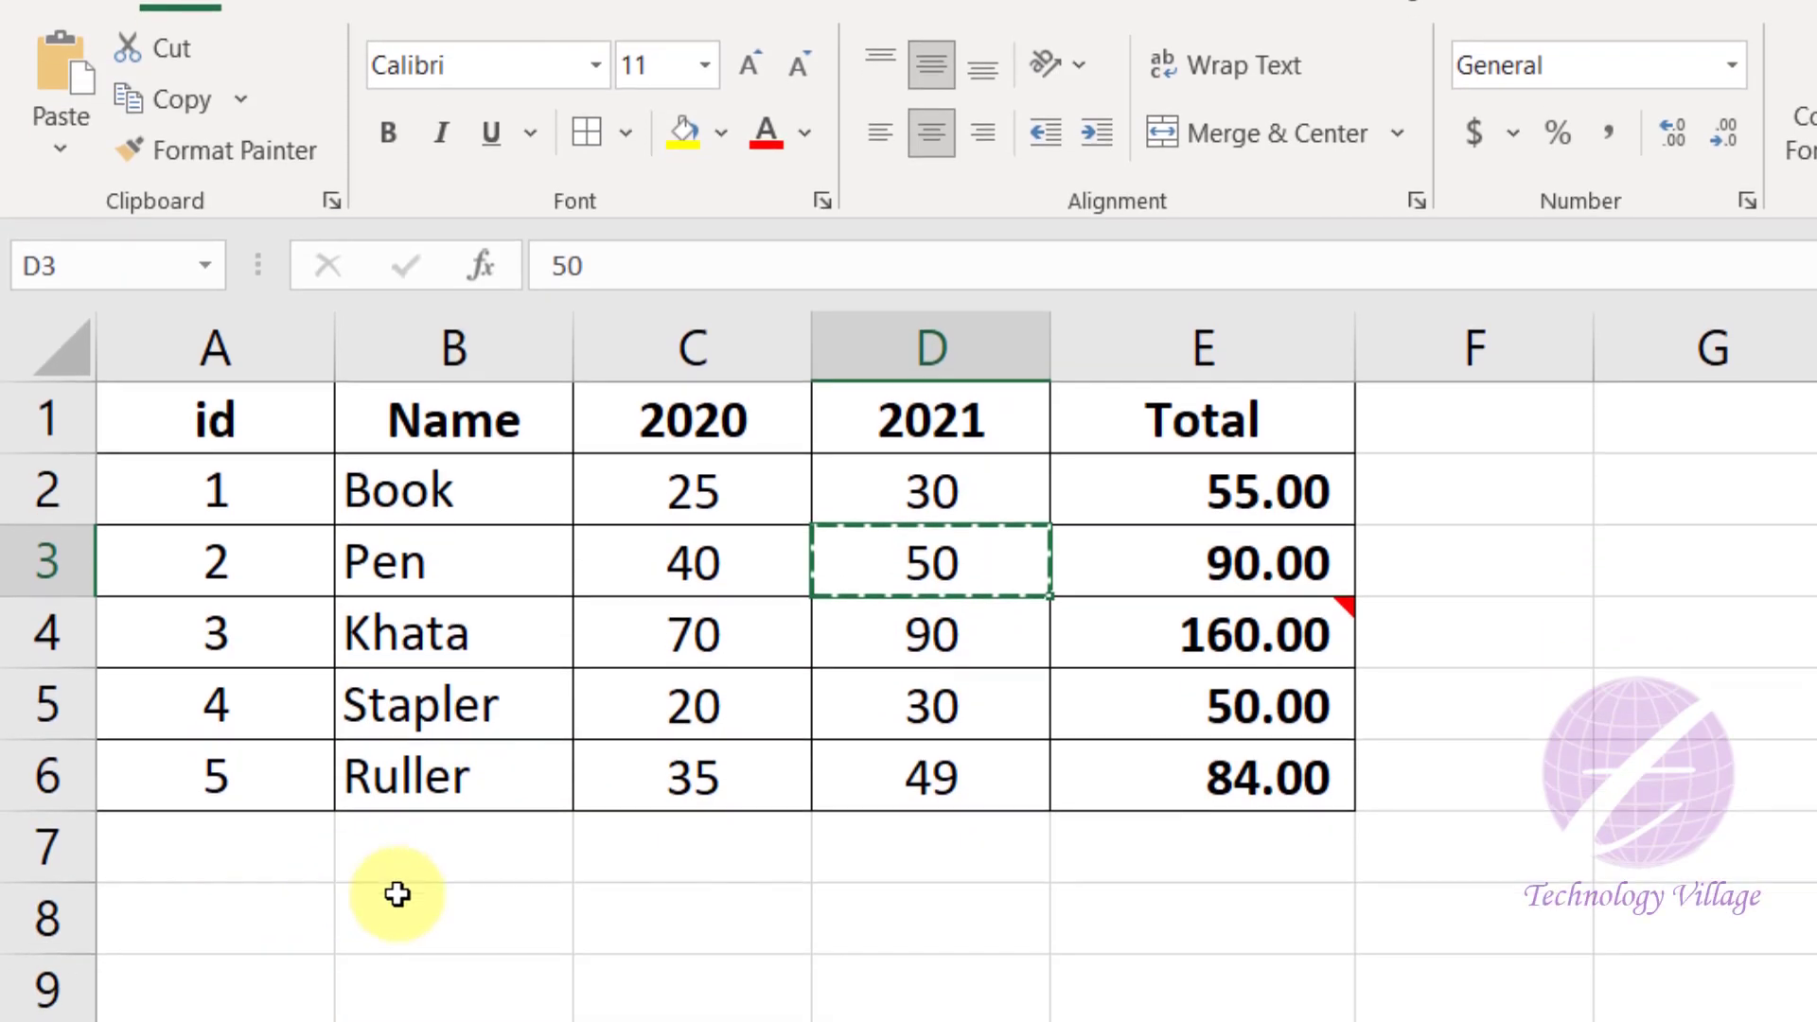
left_click(440, 1021)
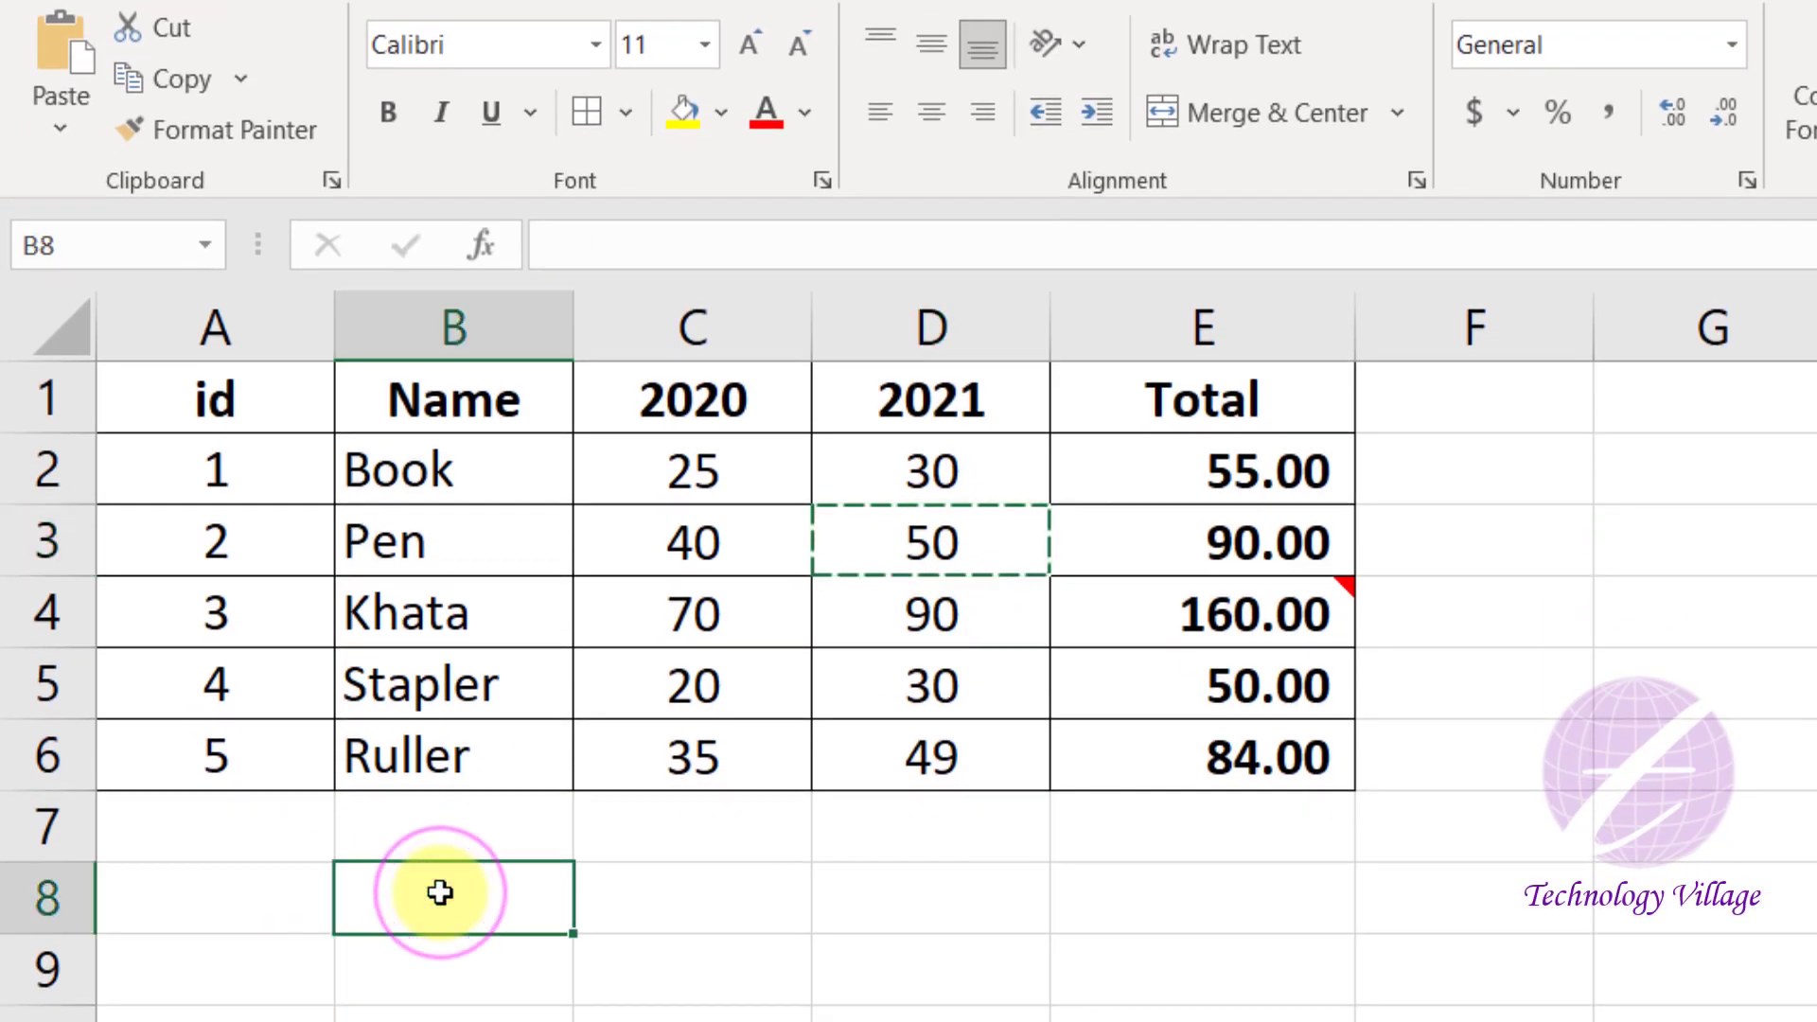
left_click(65, 133)
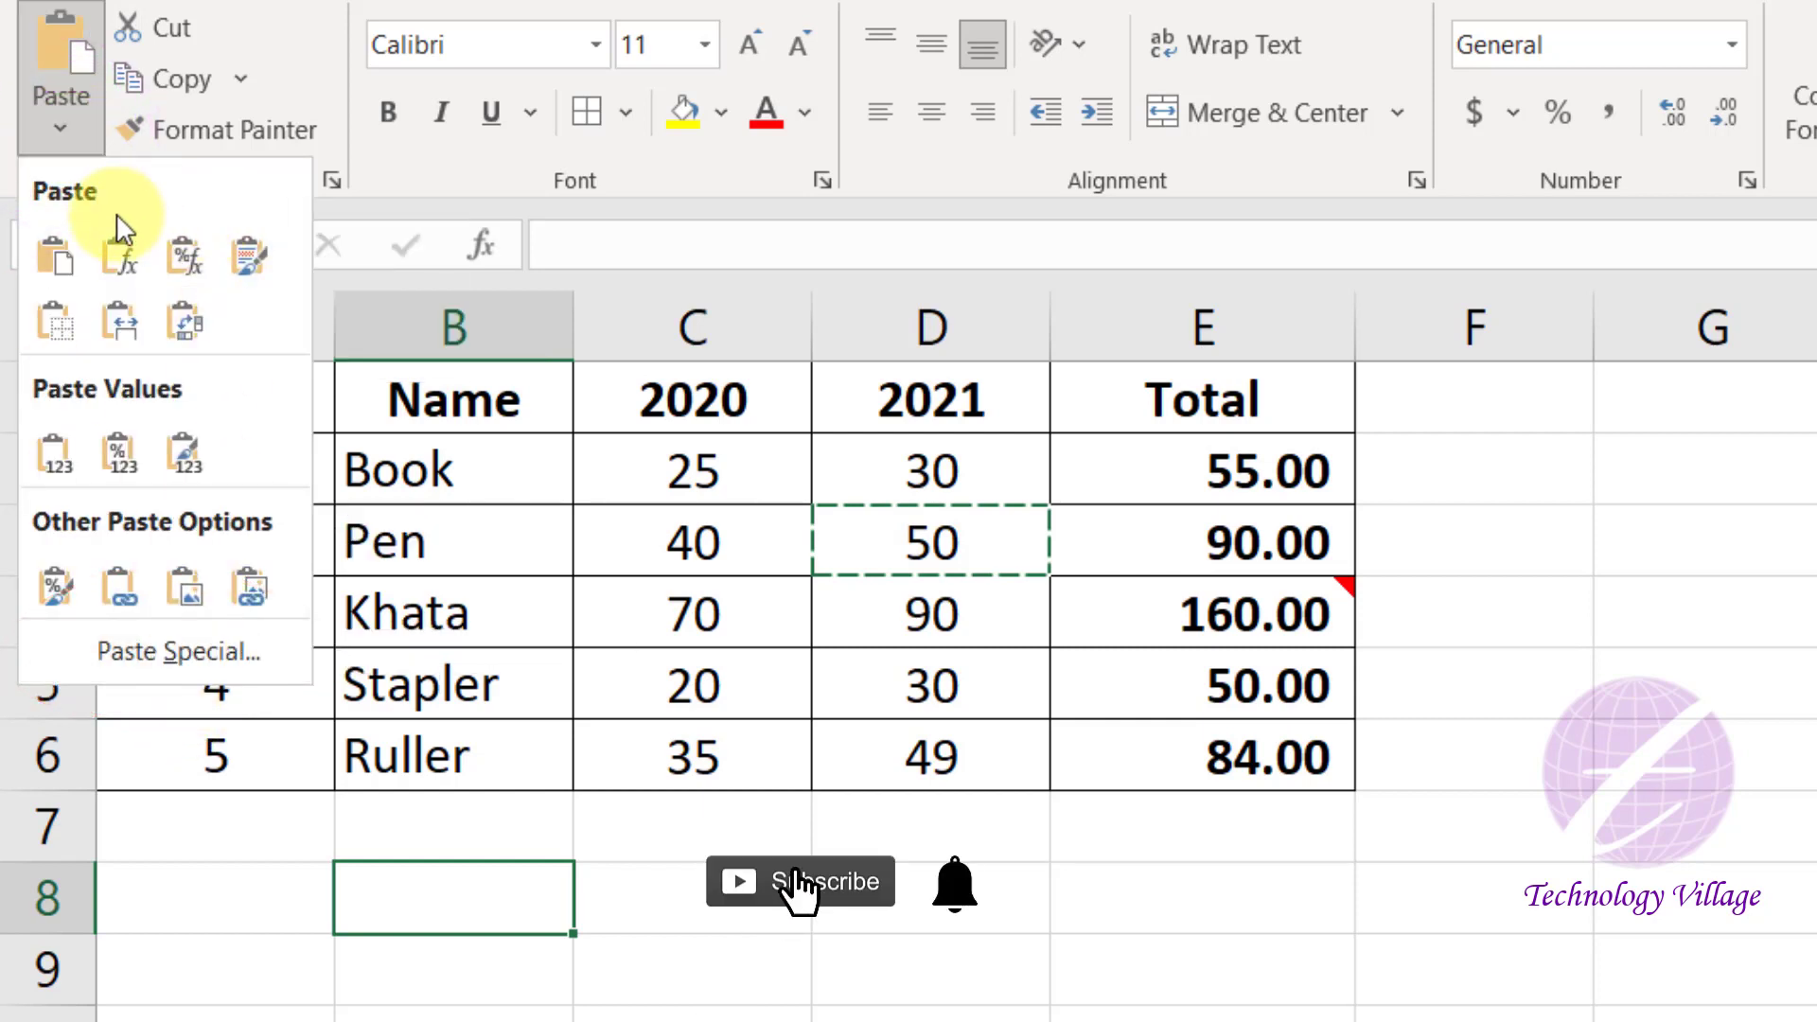
left_click(154, 653)
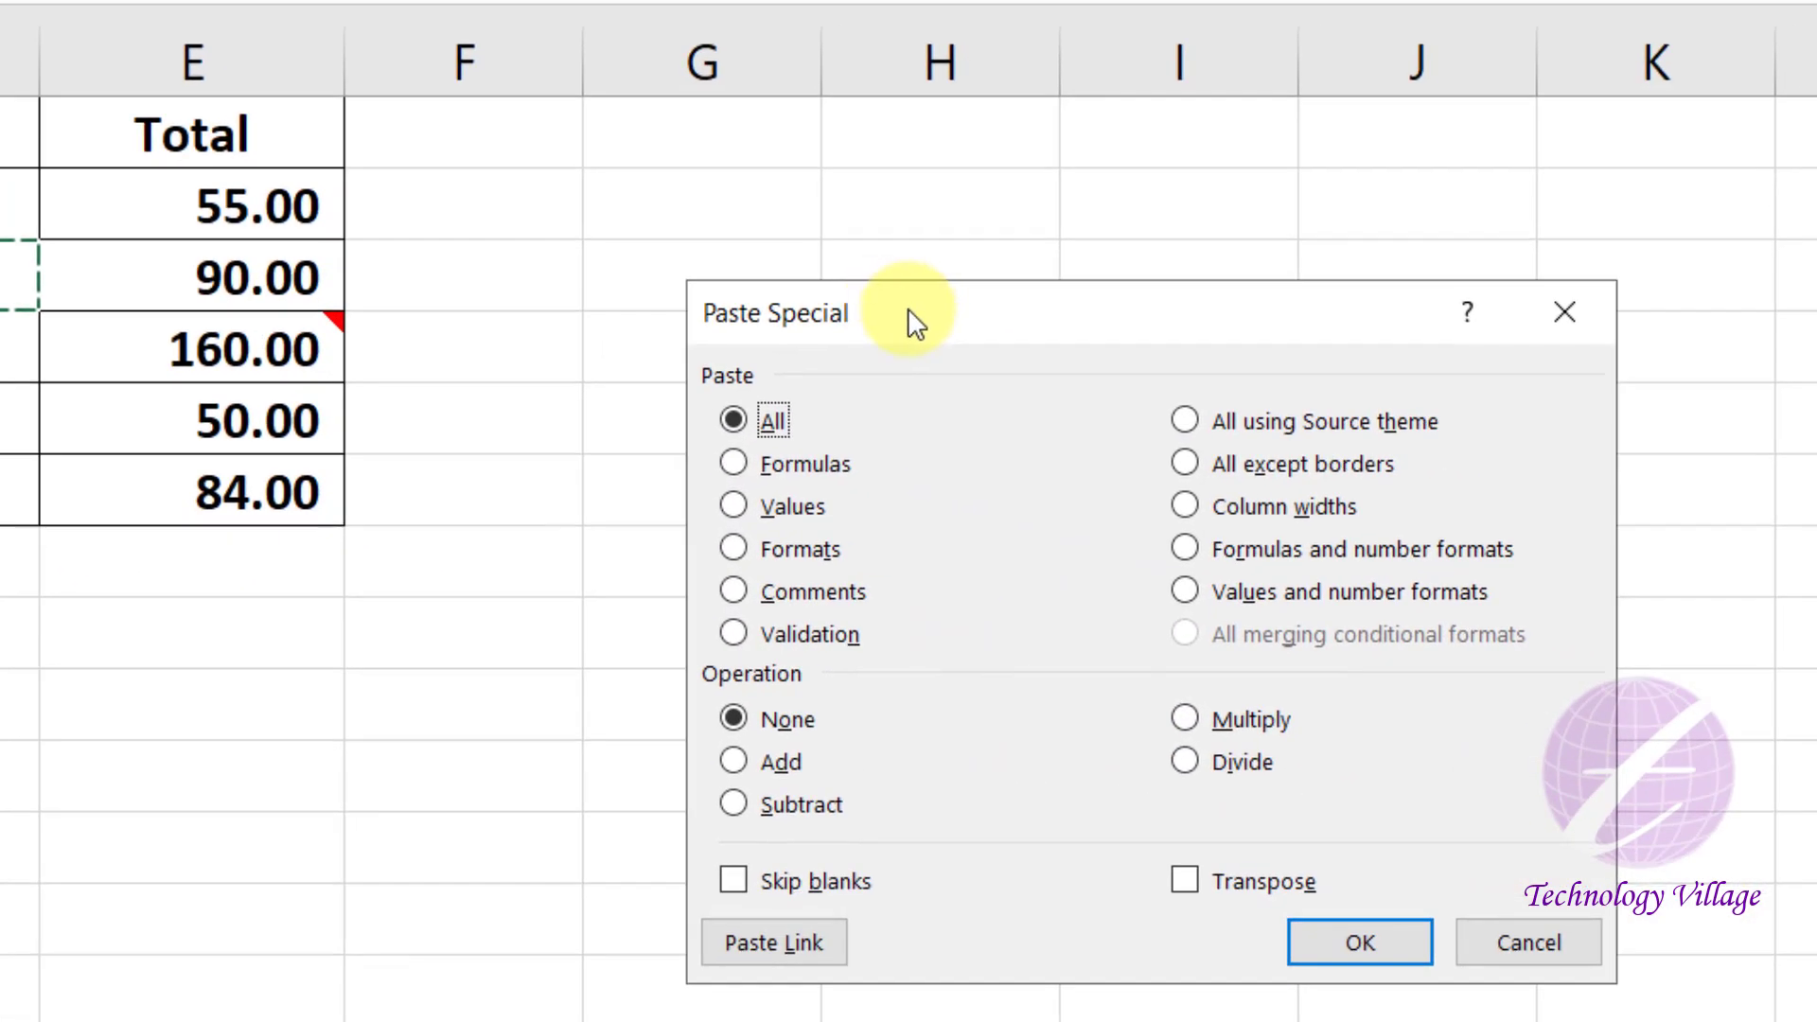
left_click_drag(907, 309, 628, 215)
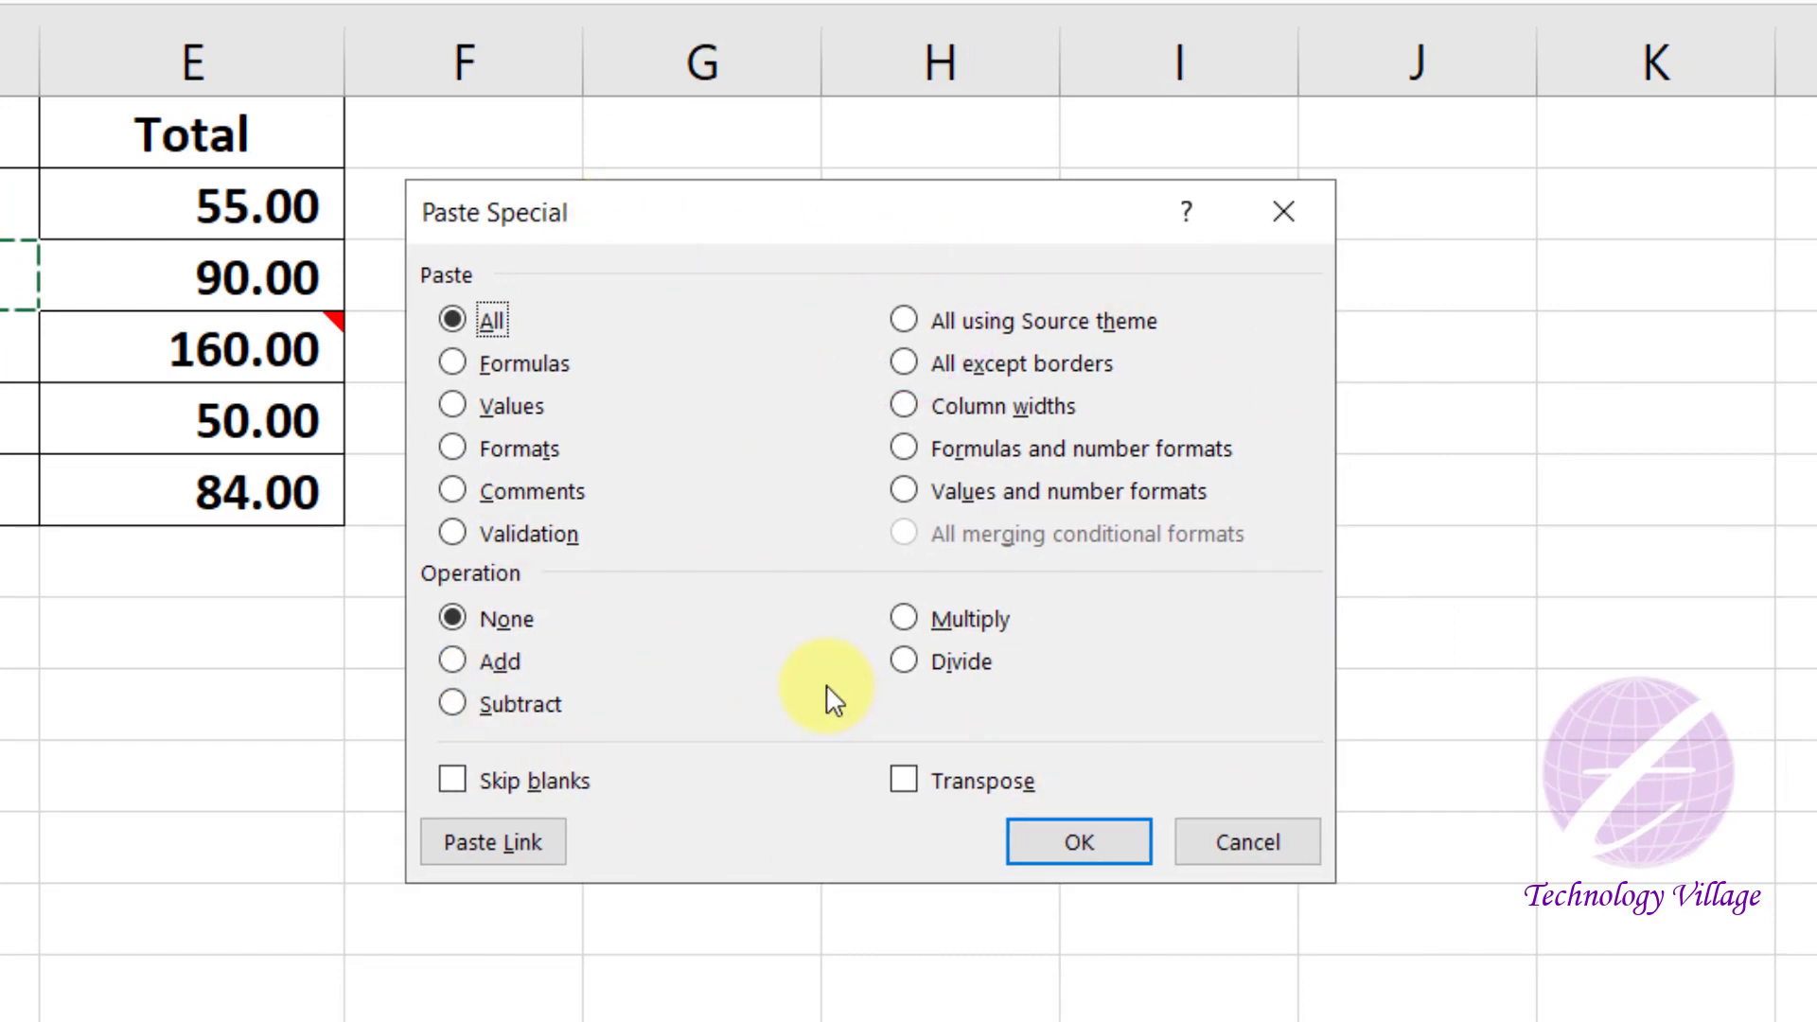
left_click(1222, 842)
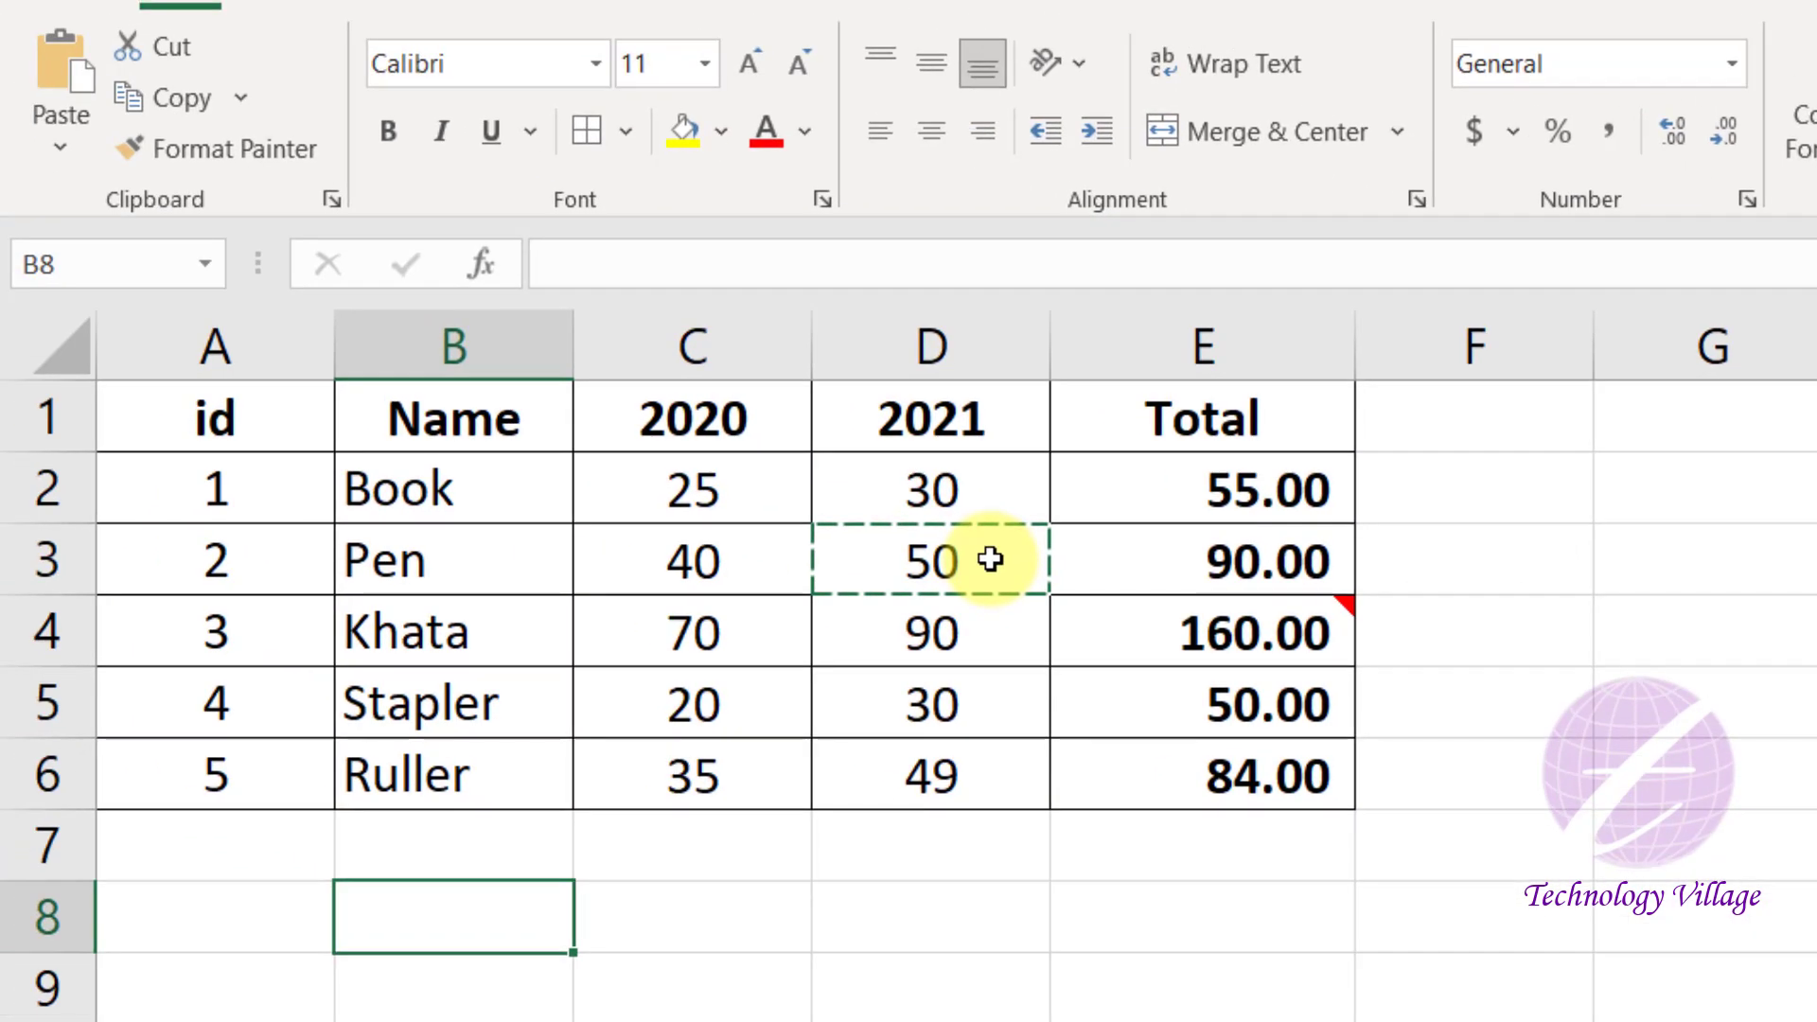
- Copy the Total value in cell E2 and select cell C8 as the paste destination
left_click(1186, 493)
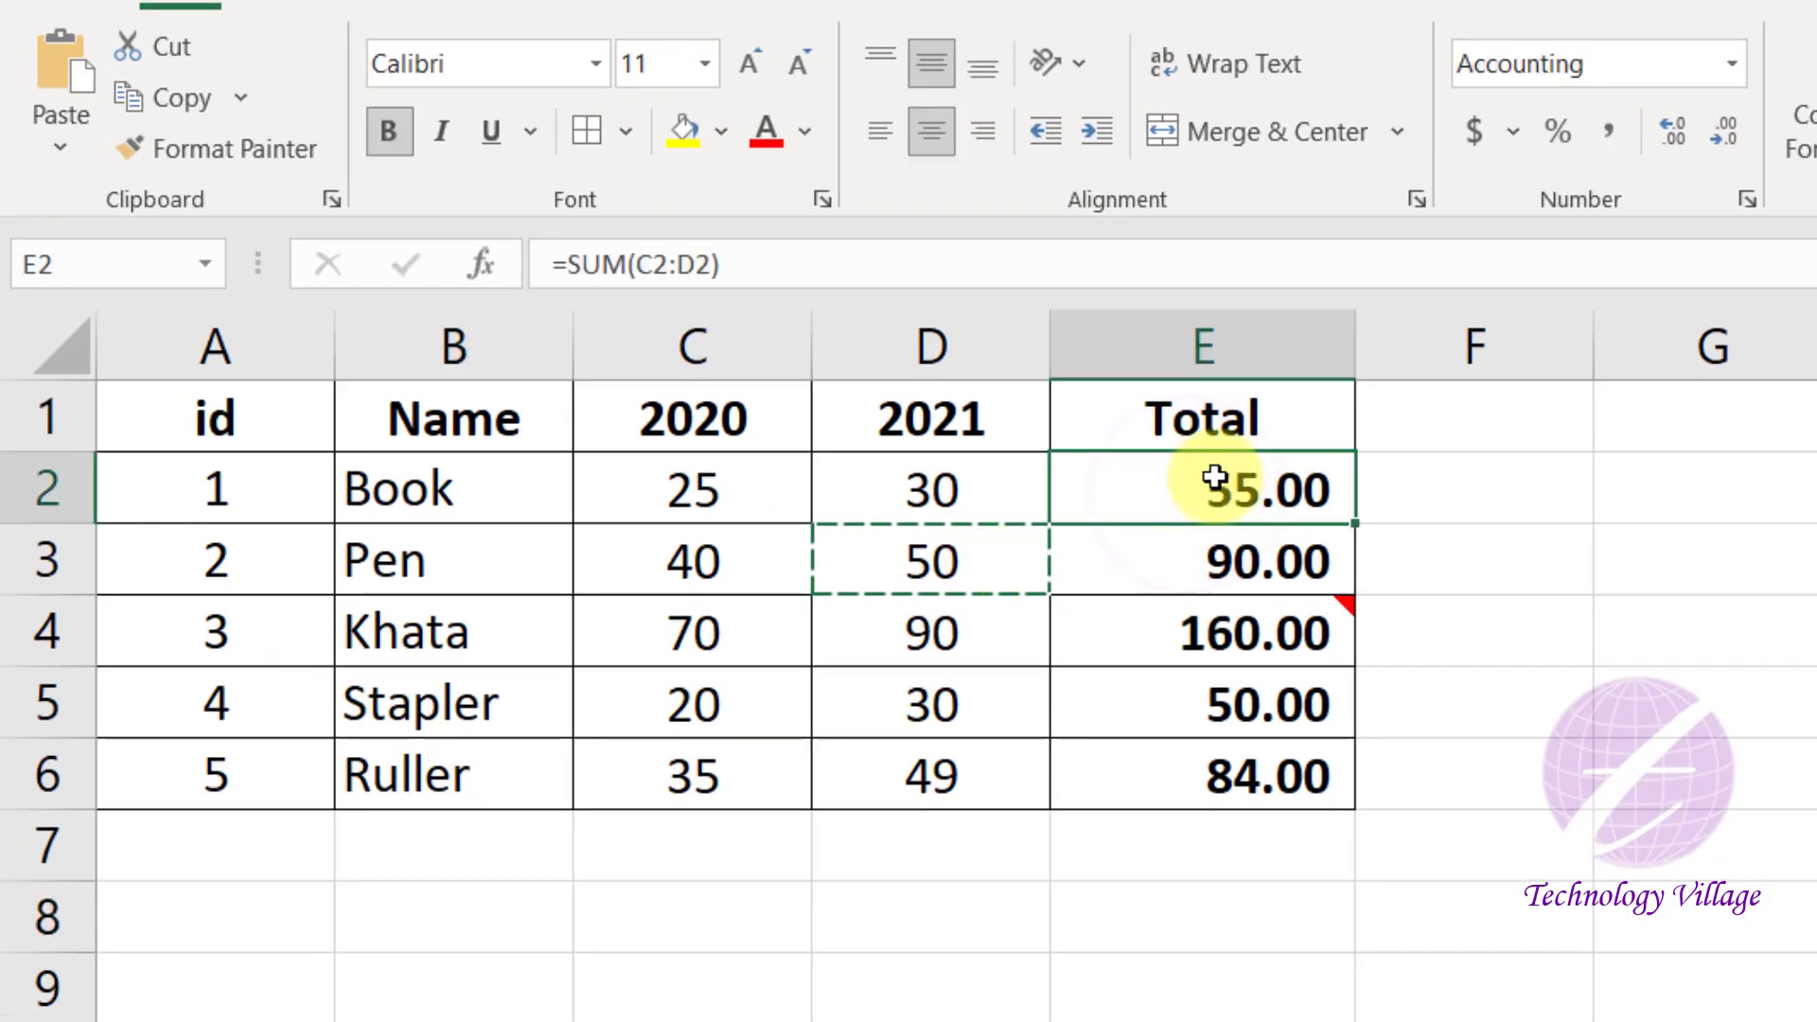
key("ctrl+c")
left_click(692, 904)
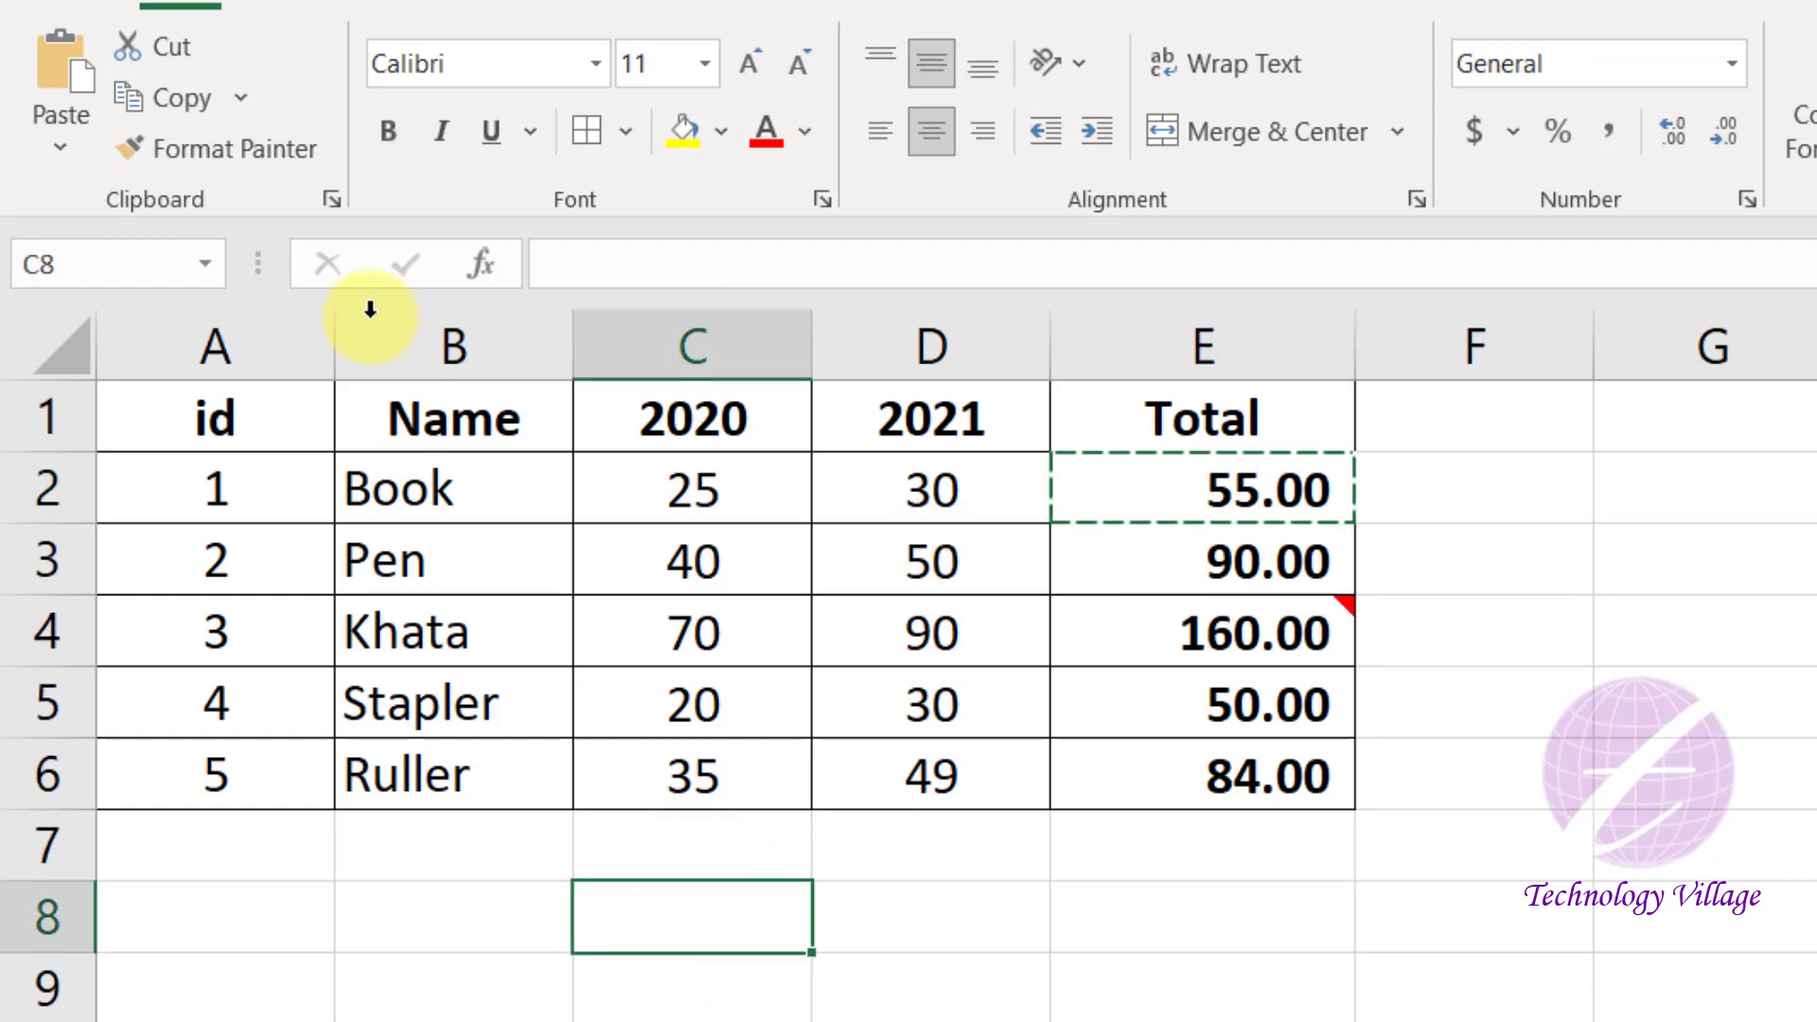
- Try pasting E2 into C8 through Paste Special with the All option, and undo the paste
left_click(62, 153)
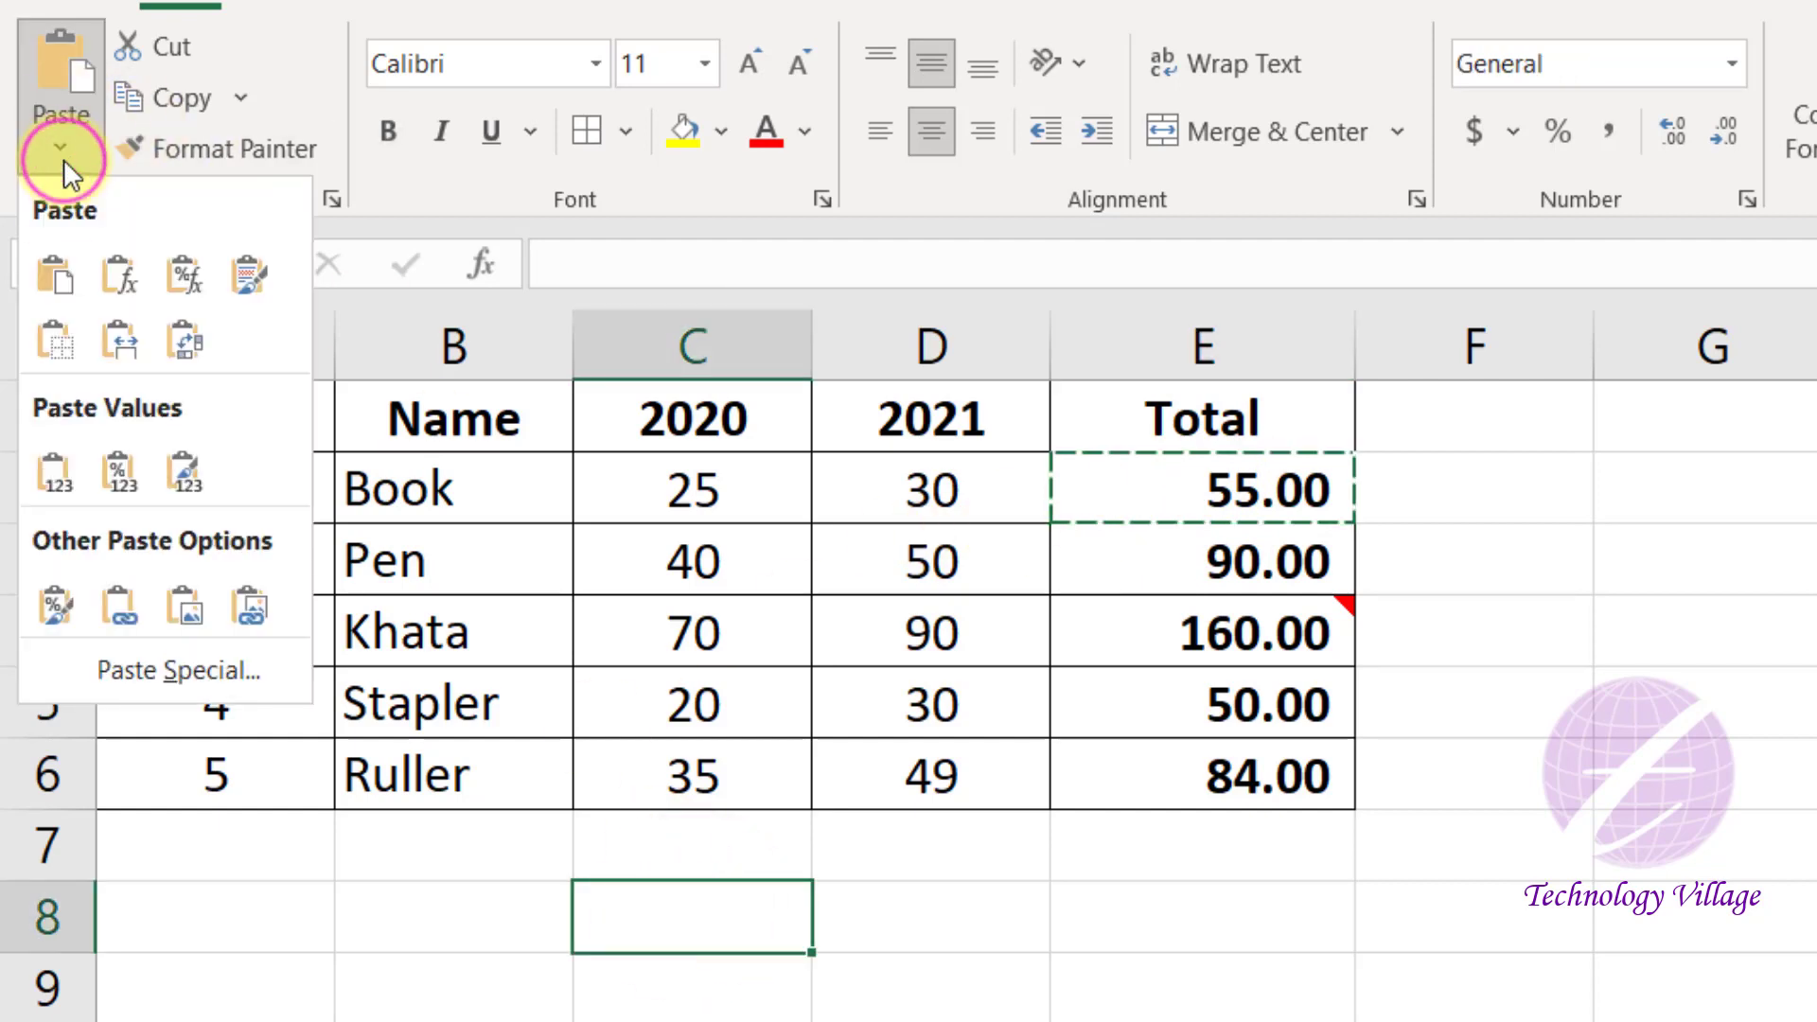
left_click(194, 667)
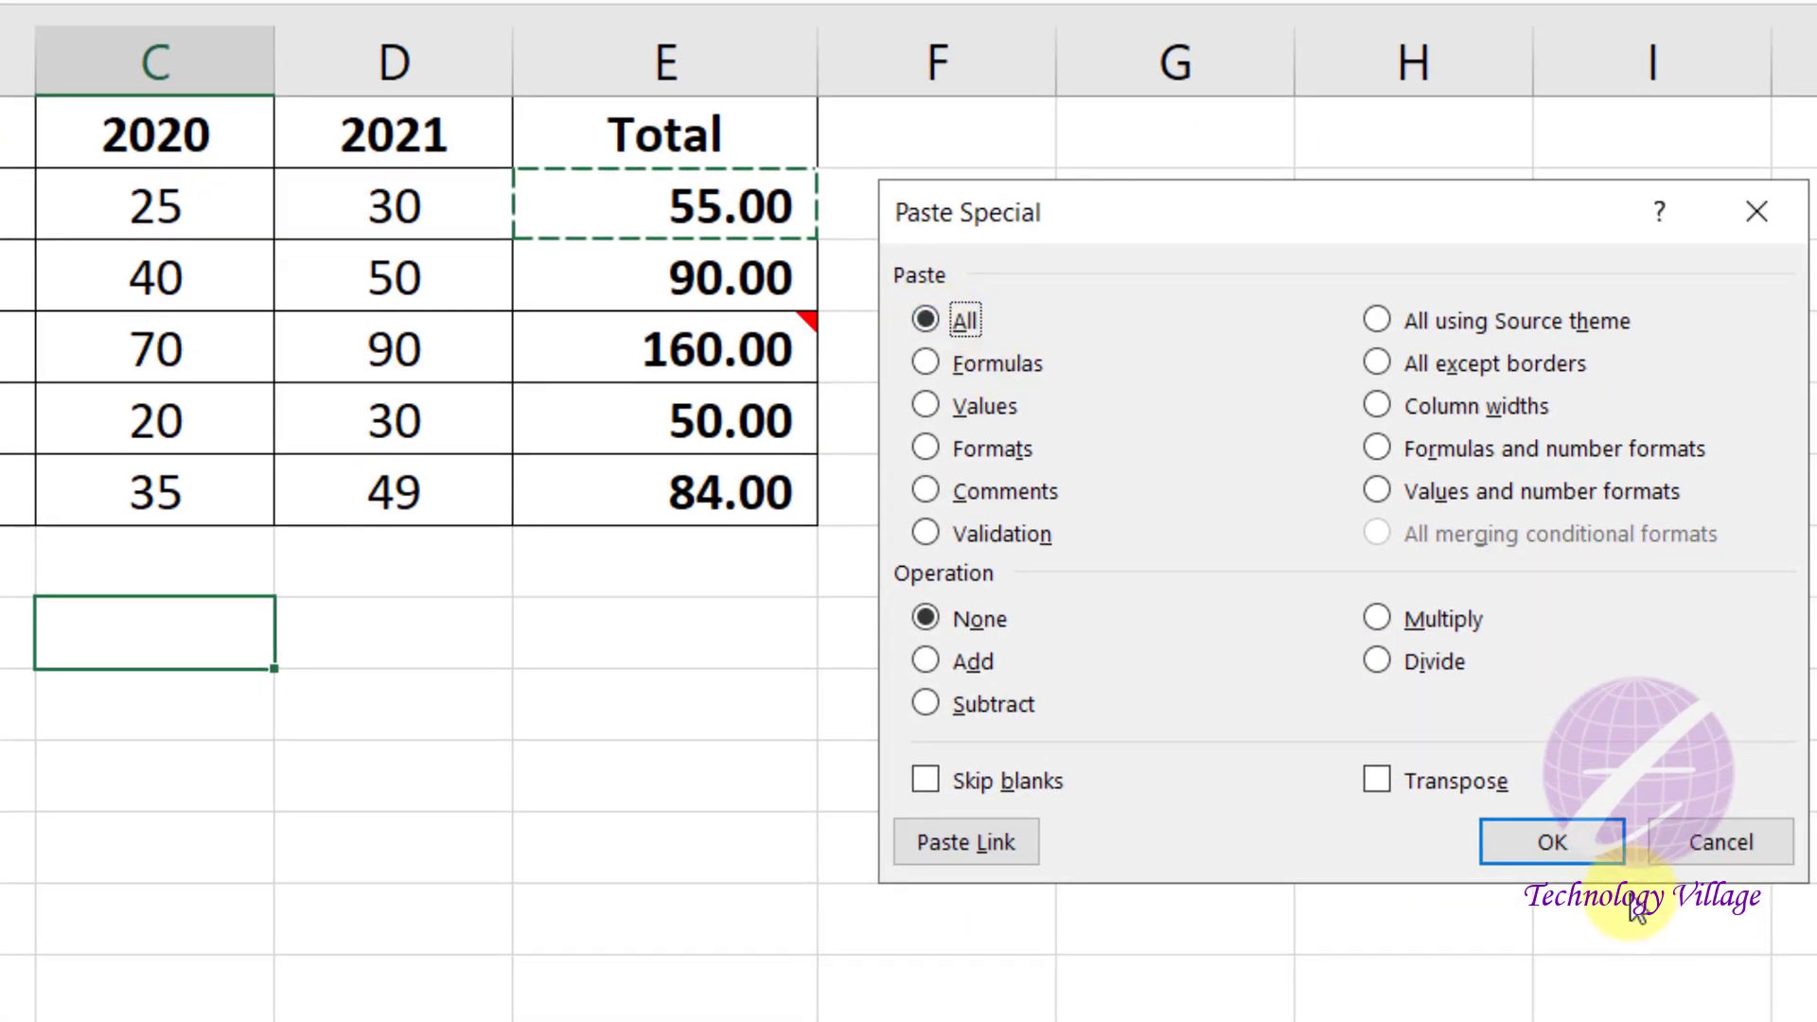
left_click(1565, 842)
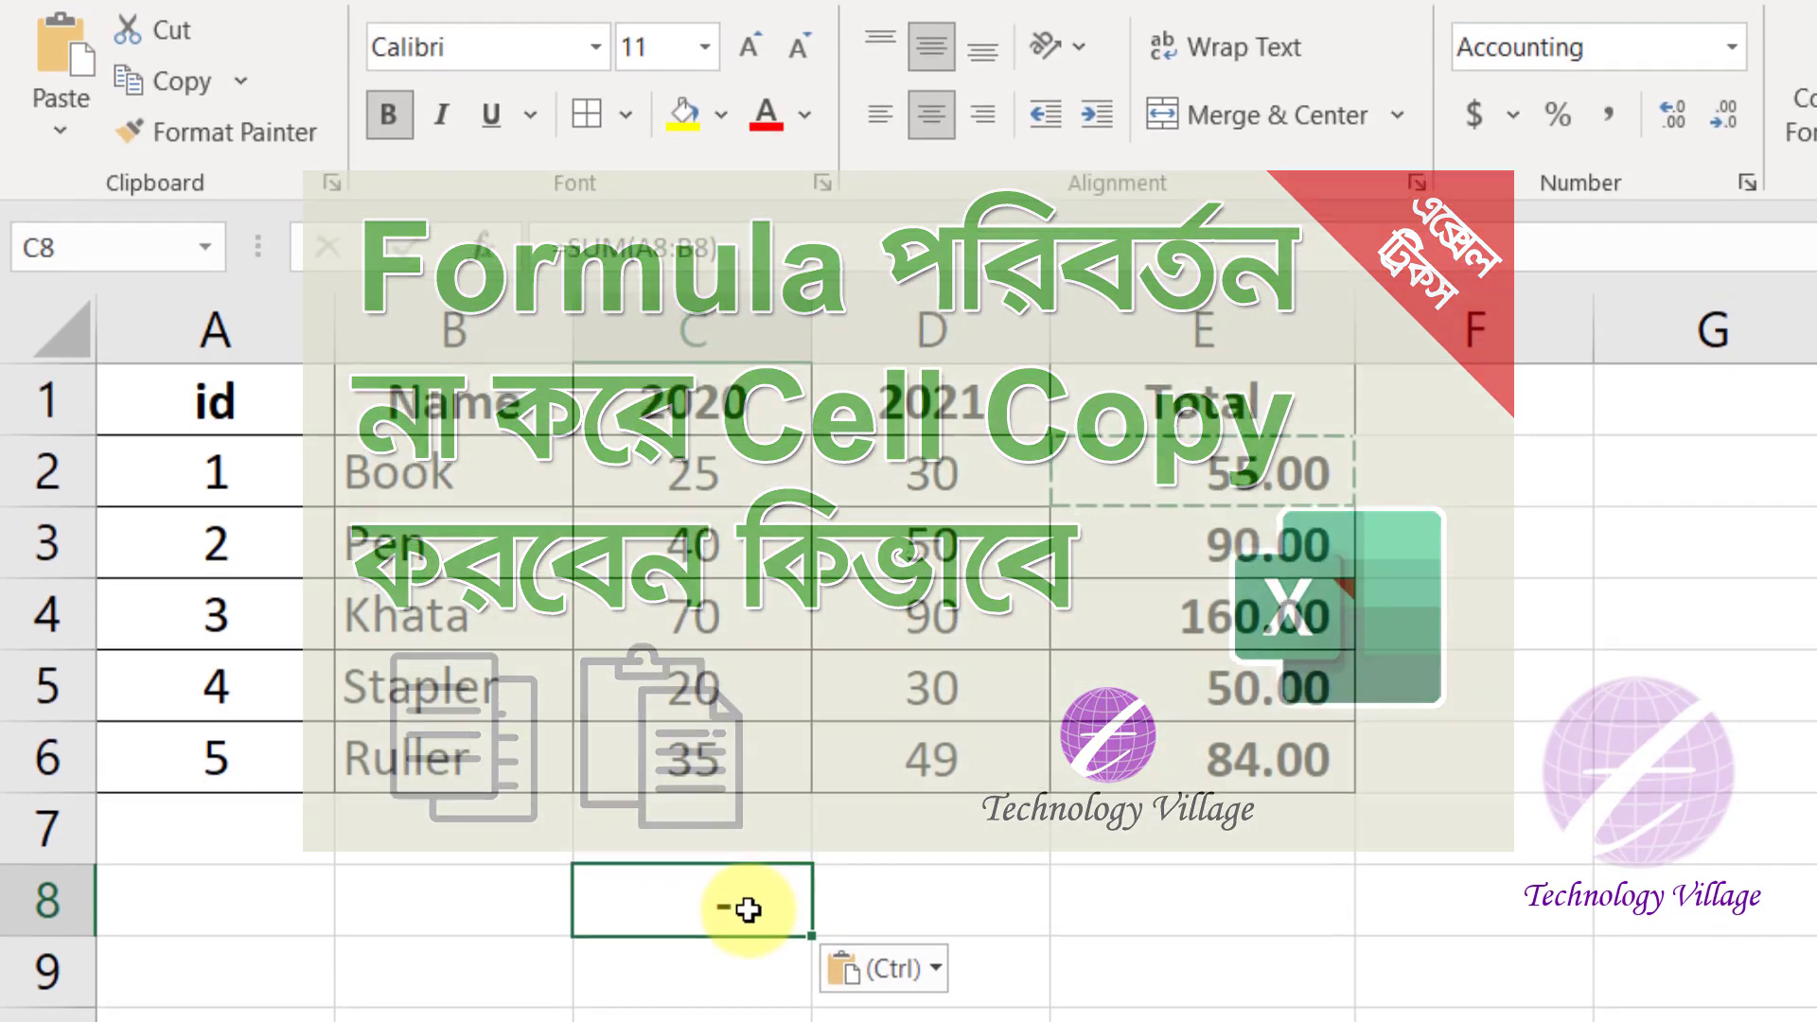
key("ctrl+z")
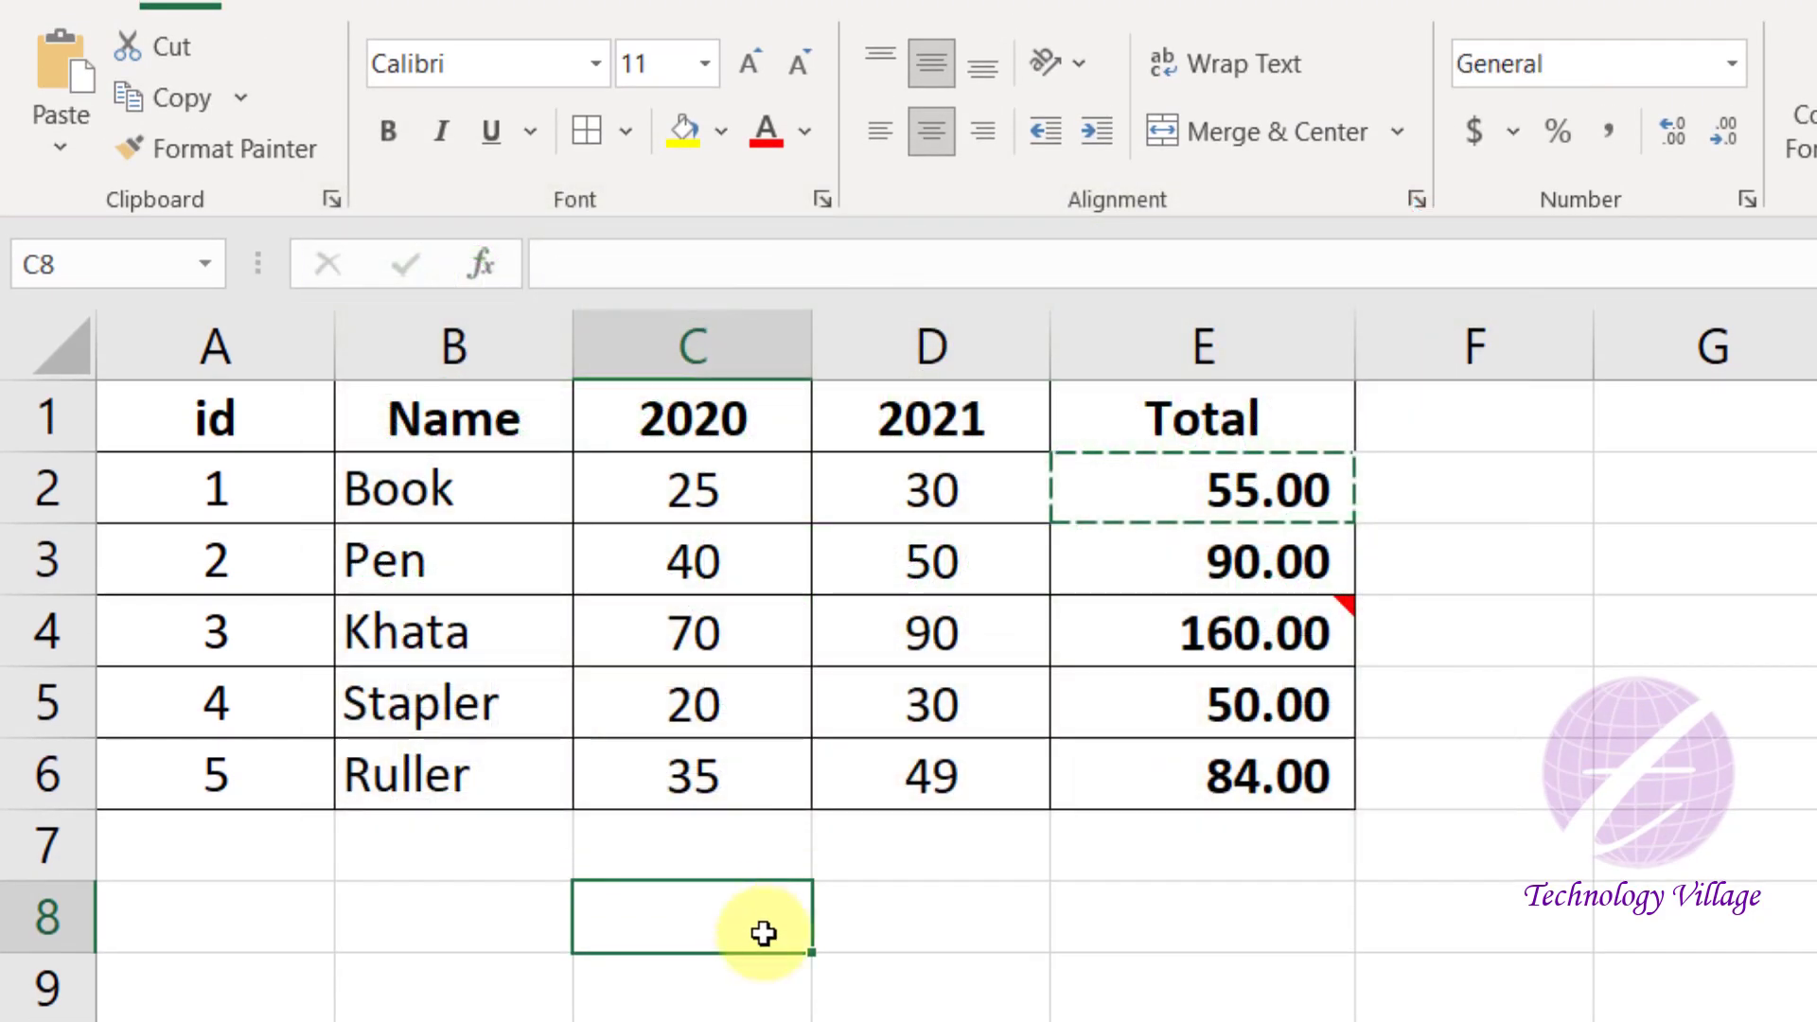
- Paste only the formula of E2 into C8 through Paste Special, and compare the formulas in E2 and C8
left_click(65, 140)
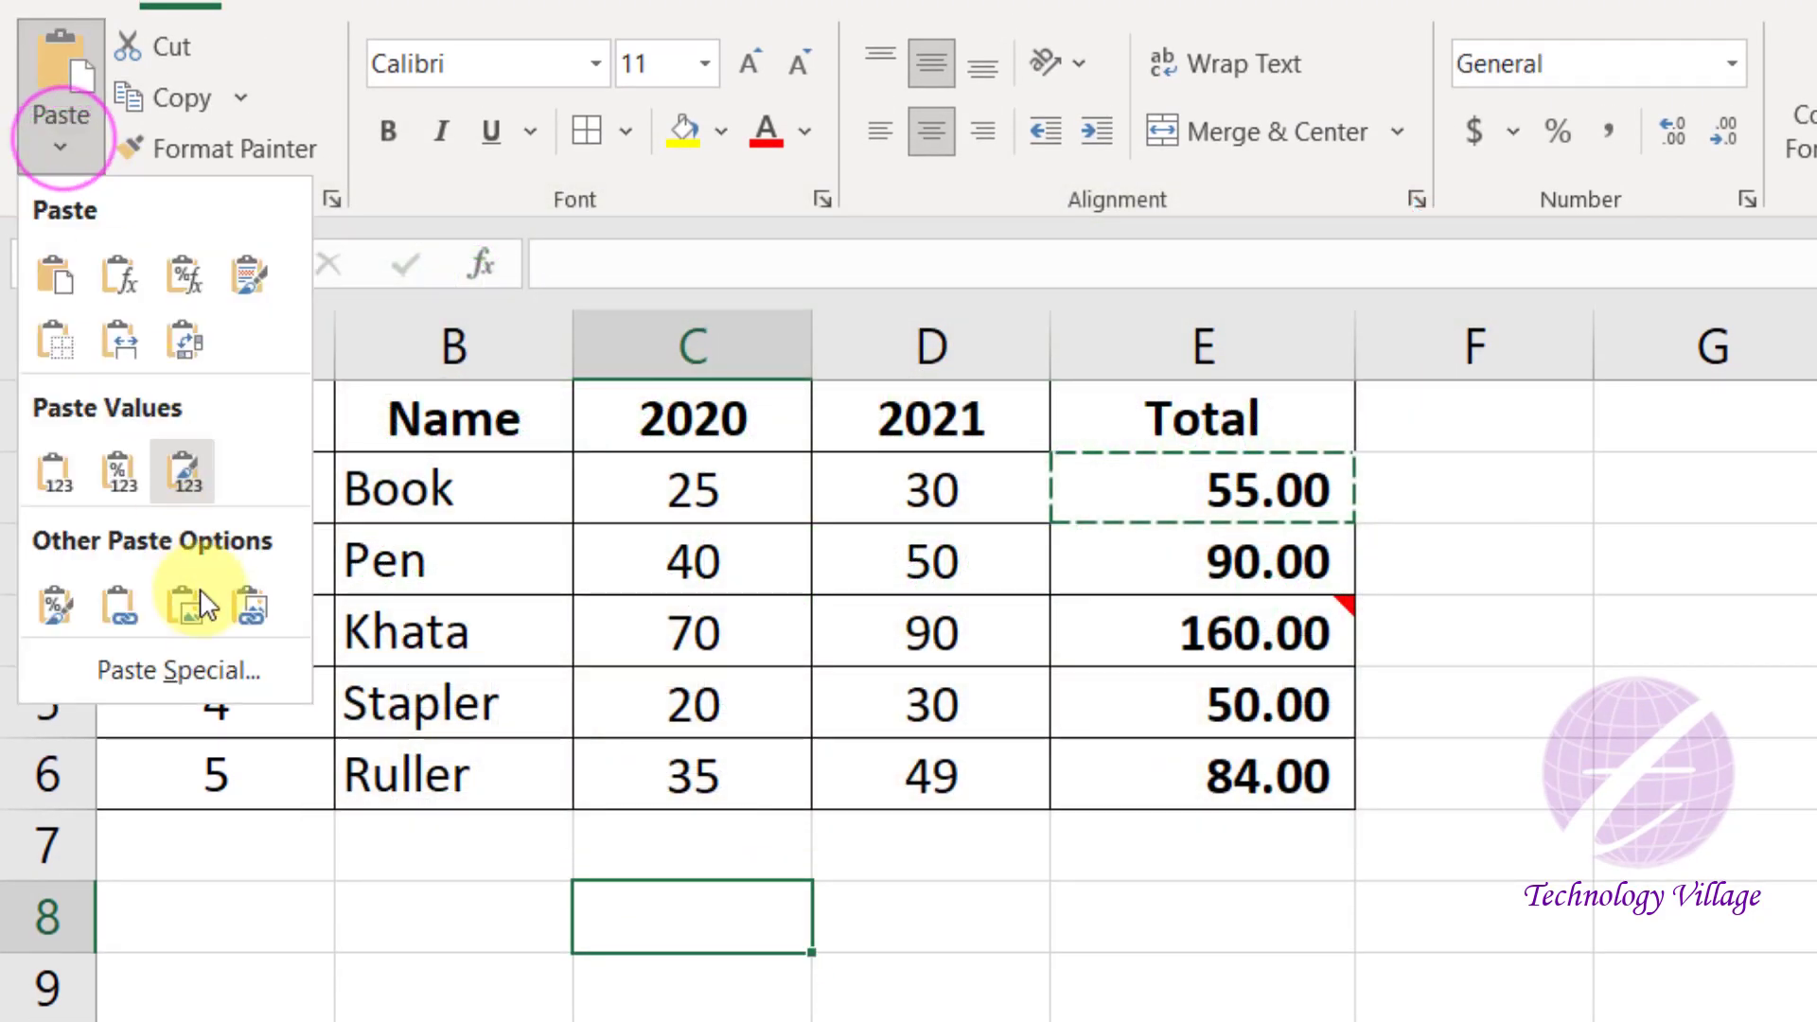
left_click(223, 675)
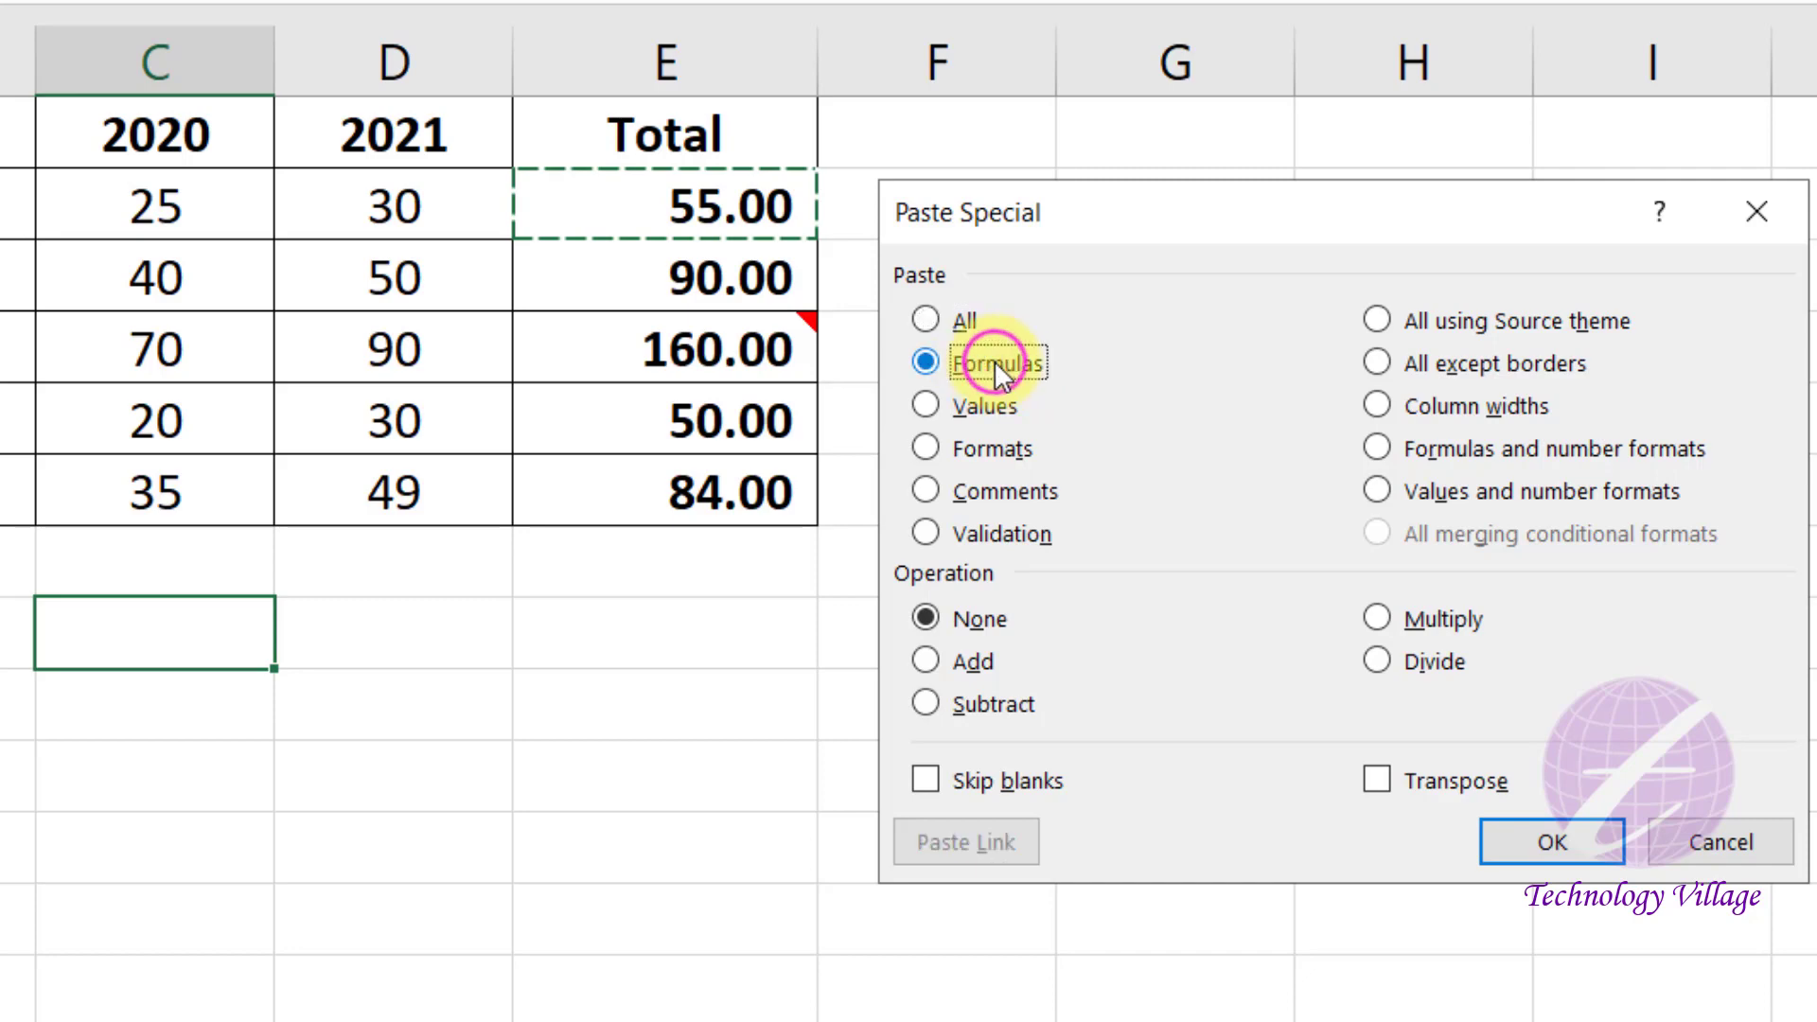
left_click(1551, 842)
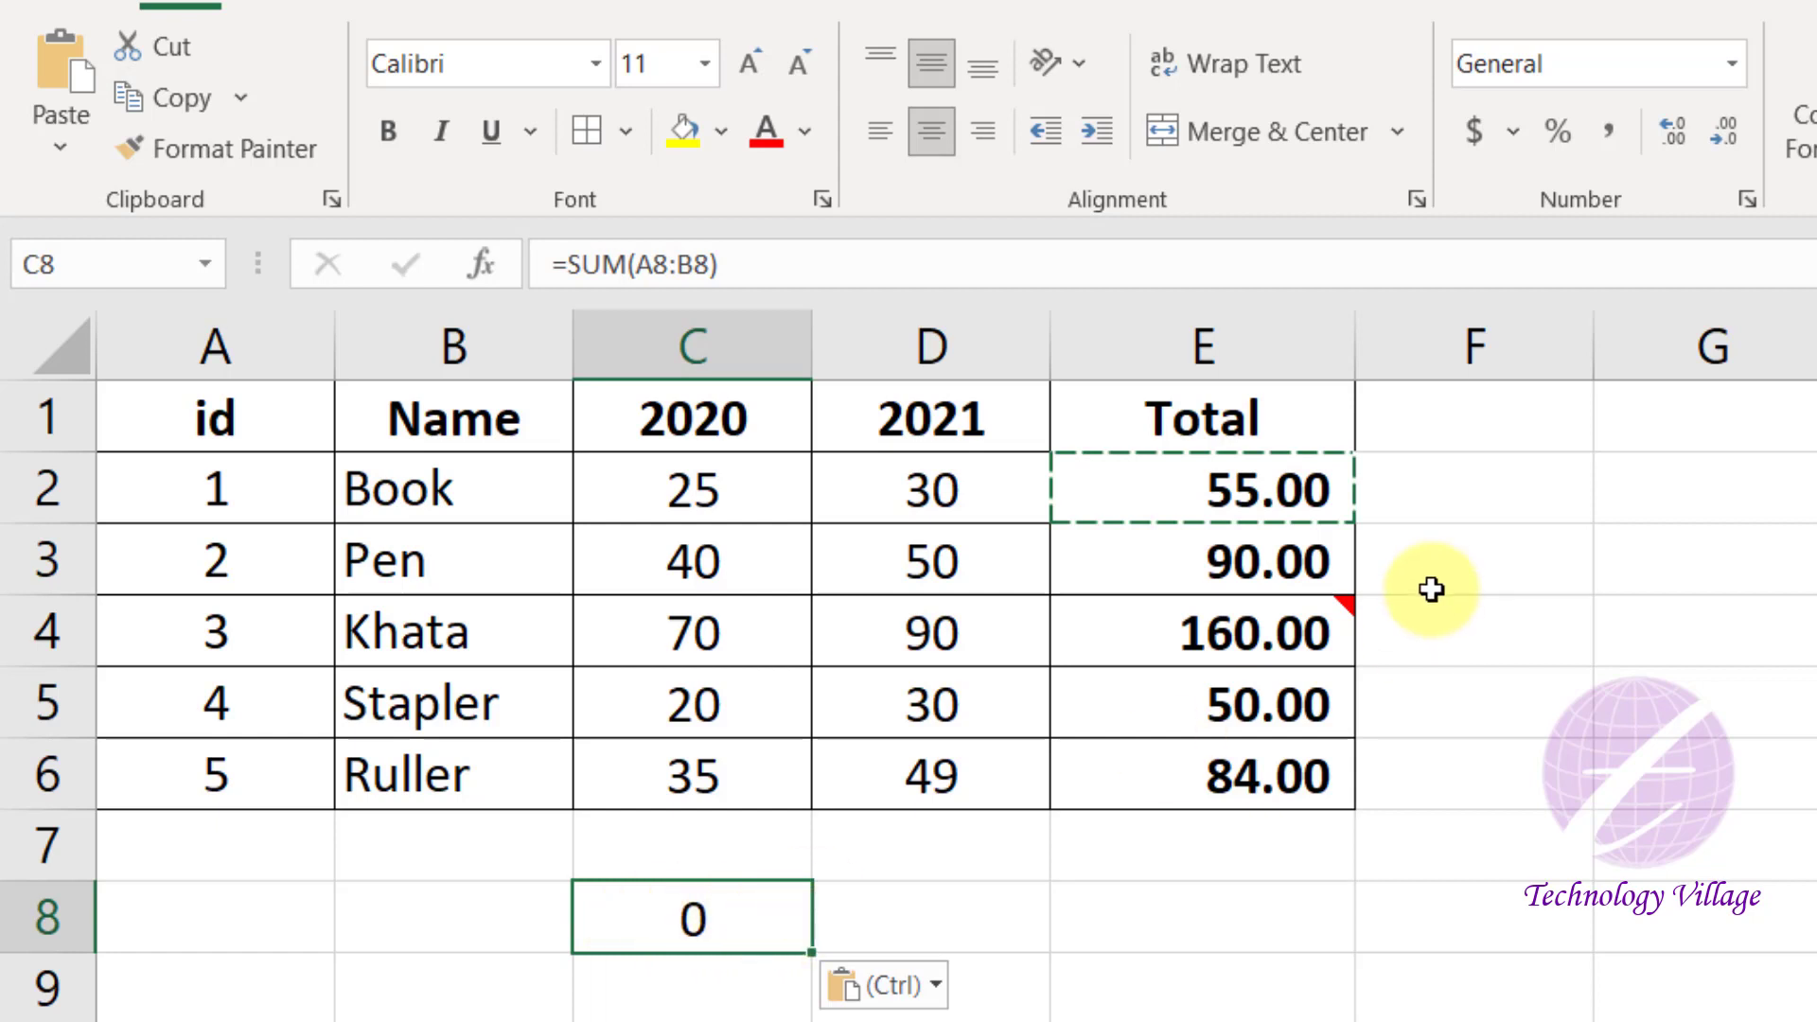
left_click(1269, 485)
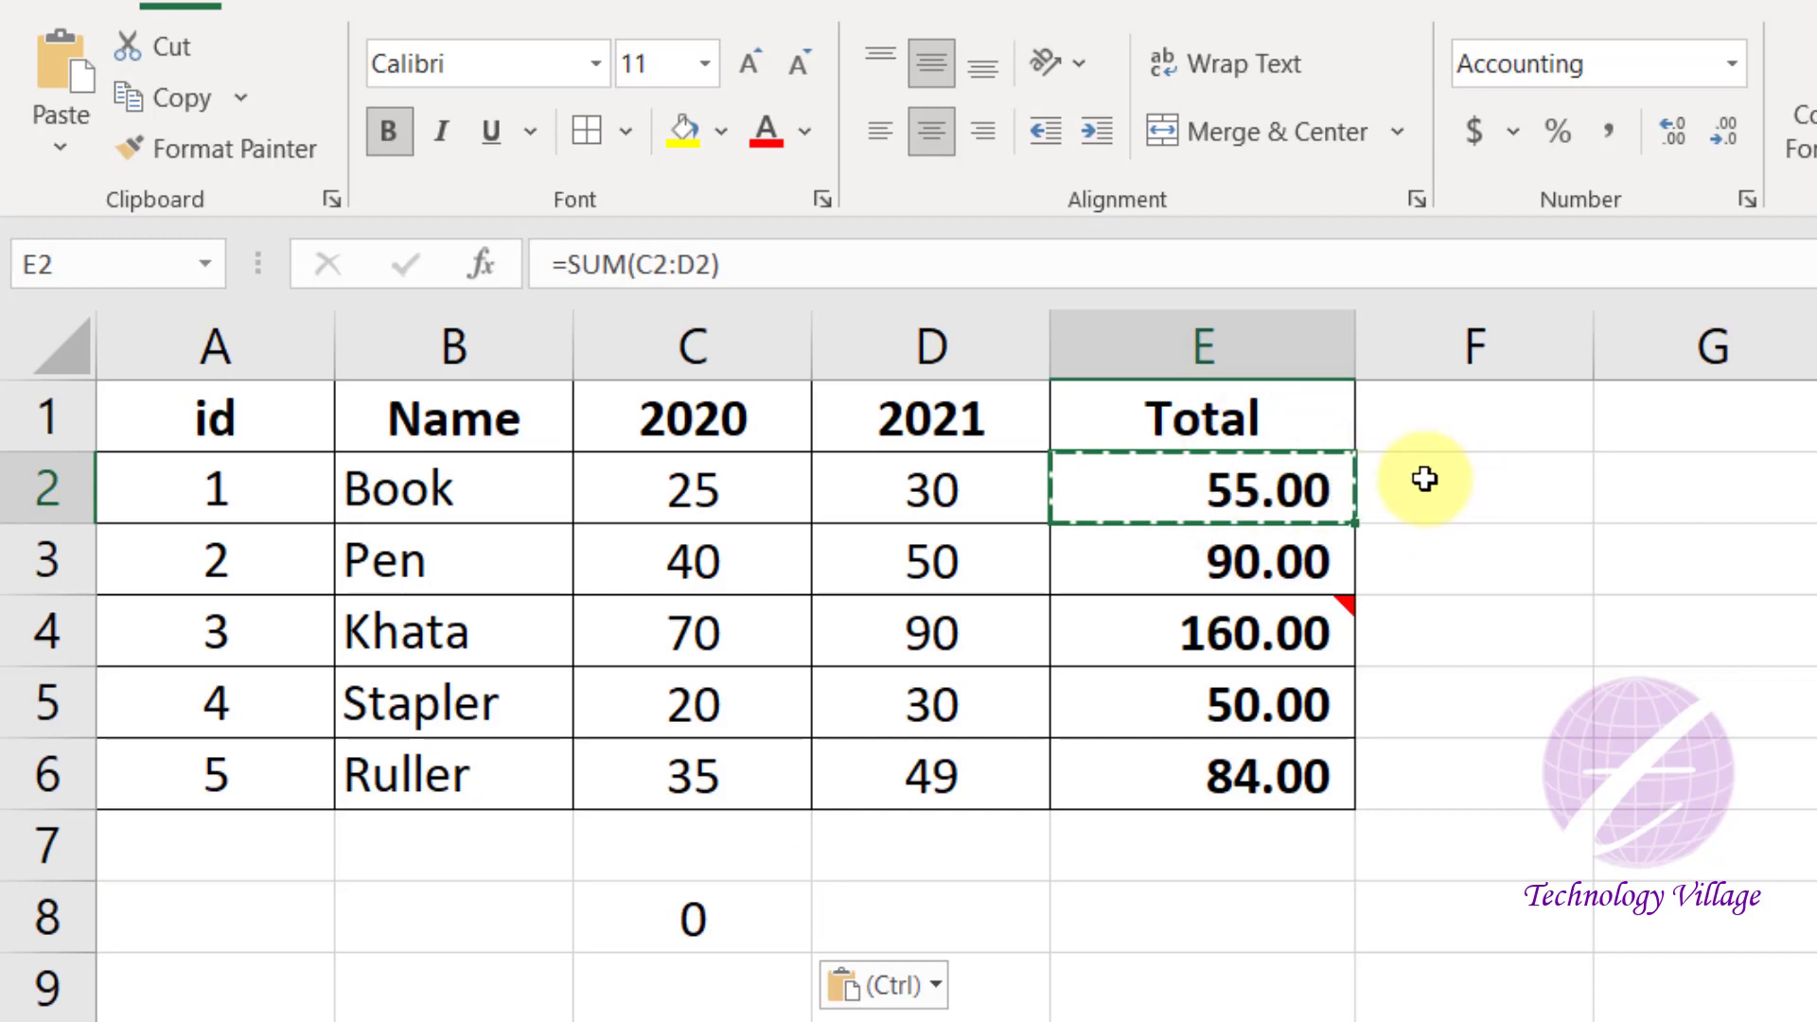
left_click(714, 920)
left_click(1534, 71)
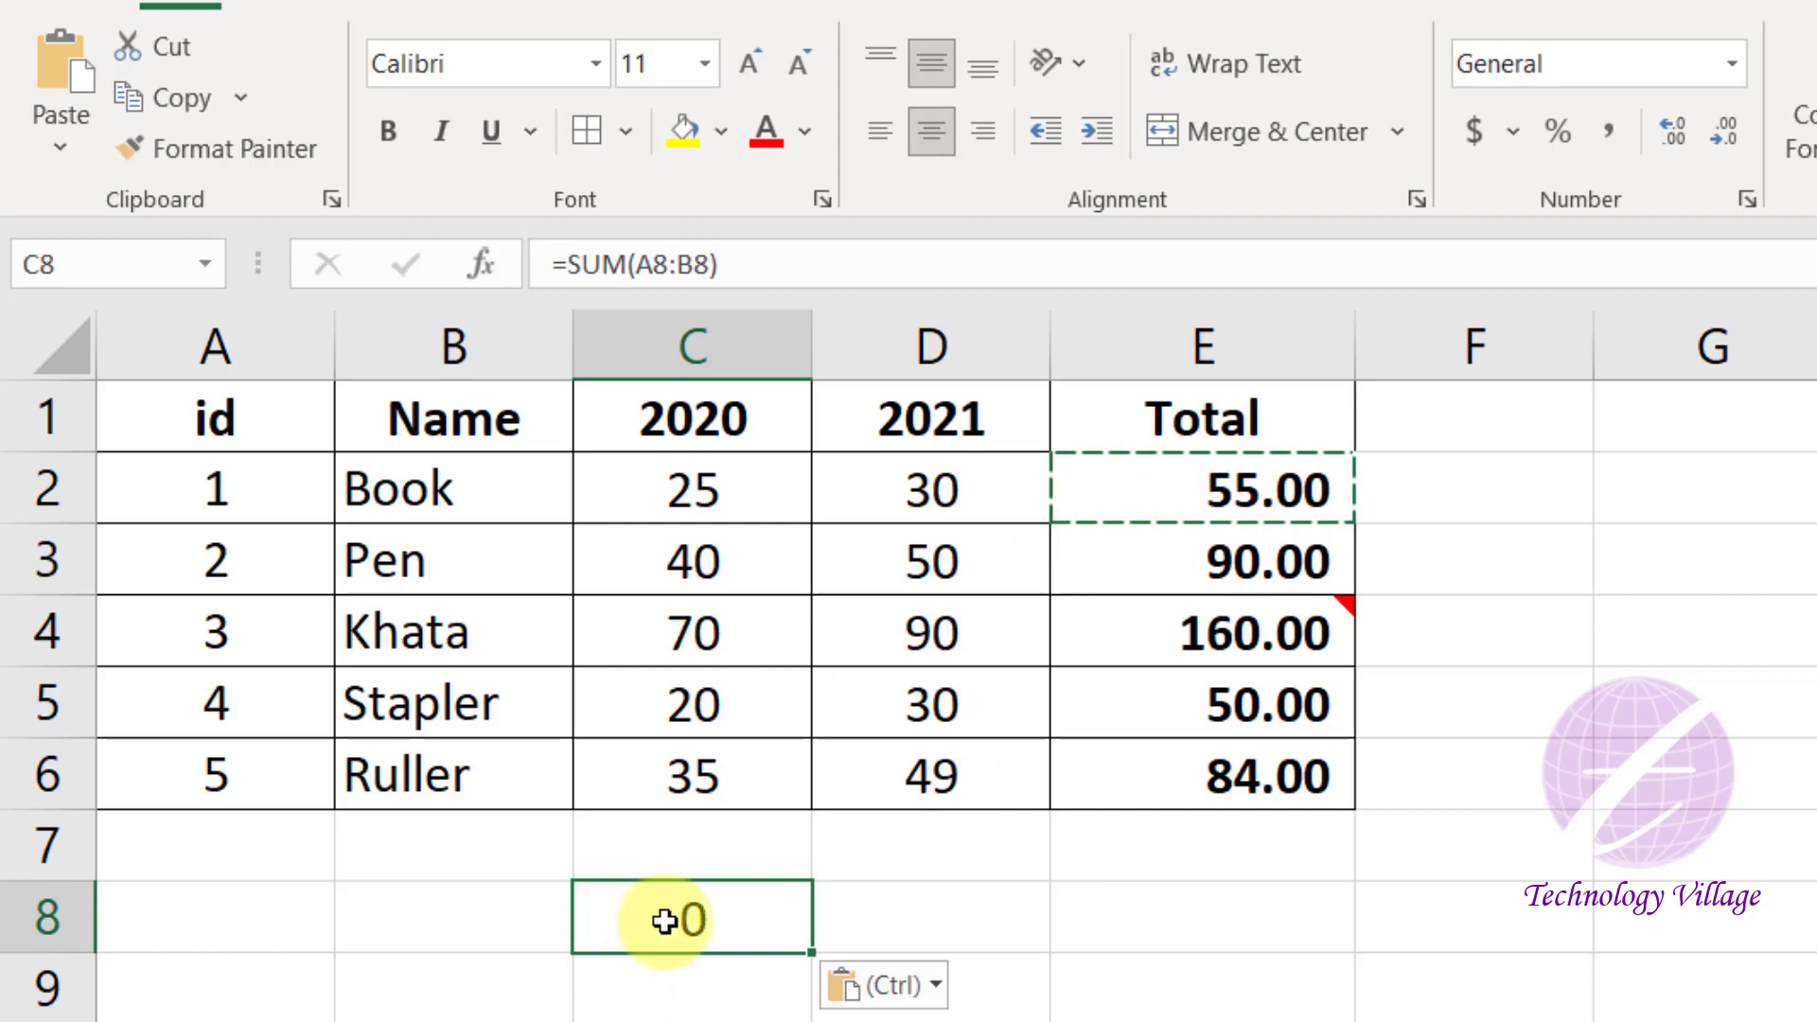
- Paste only the value of the copied cell E2 into C8 using the Paste Special Values option
left_click(58, 136)
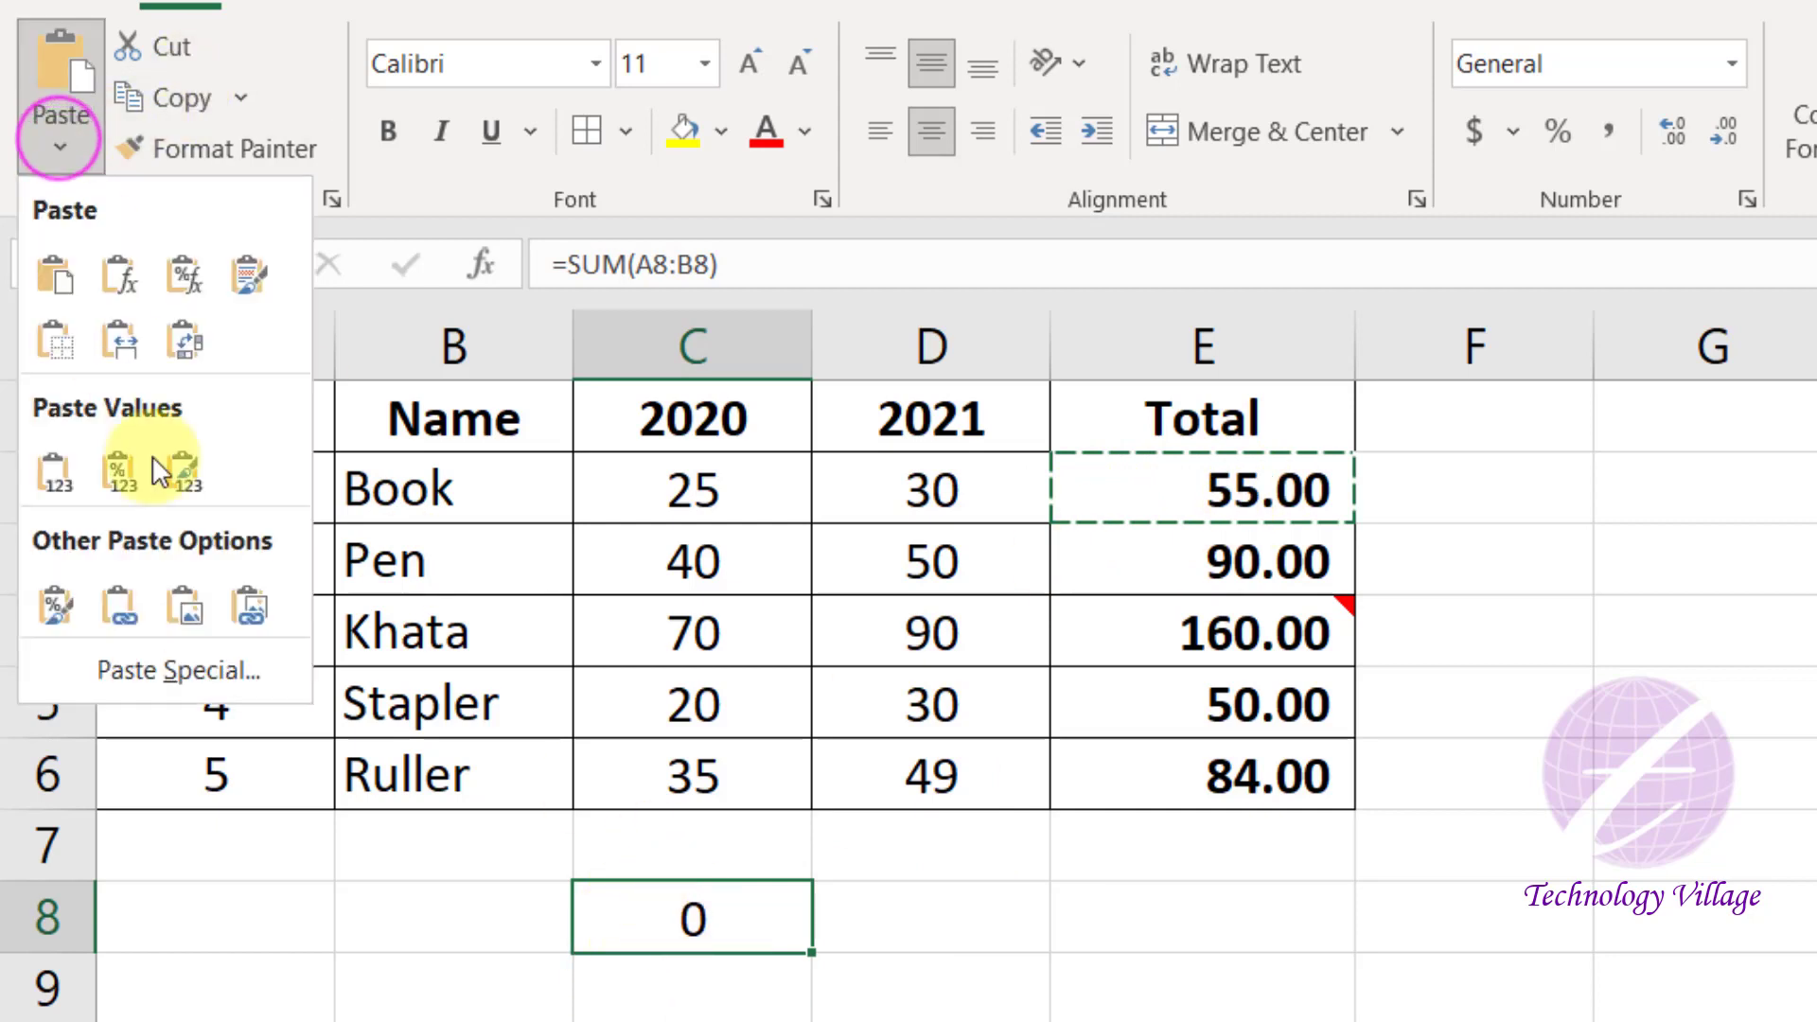
left_click(179, 670)
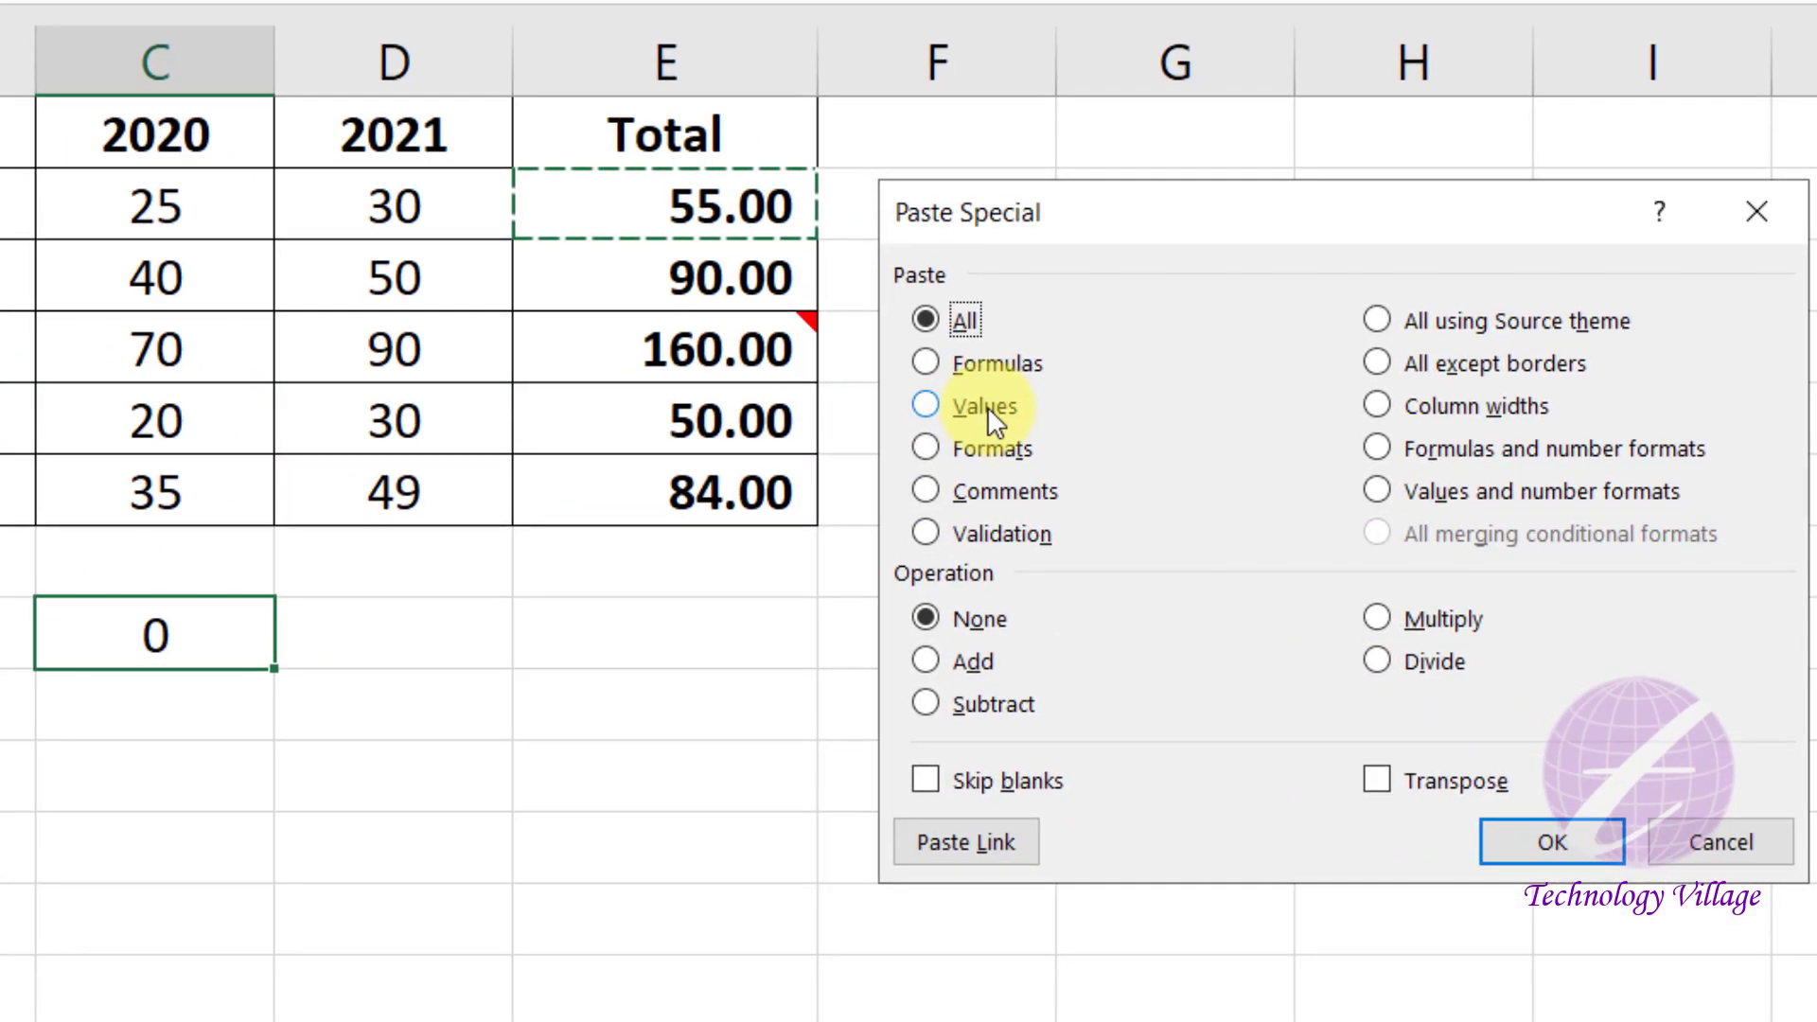
left_click(985, 406)
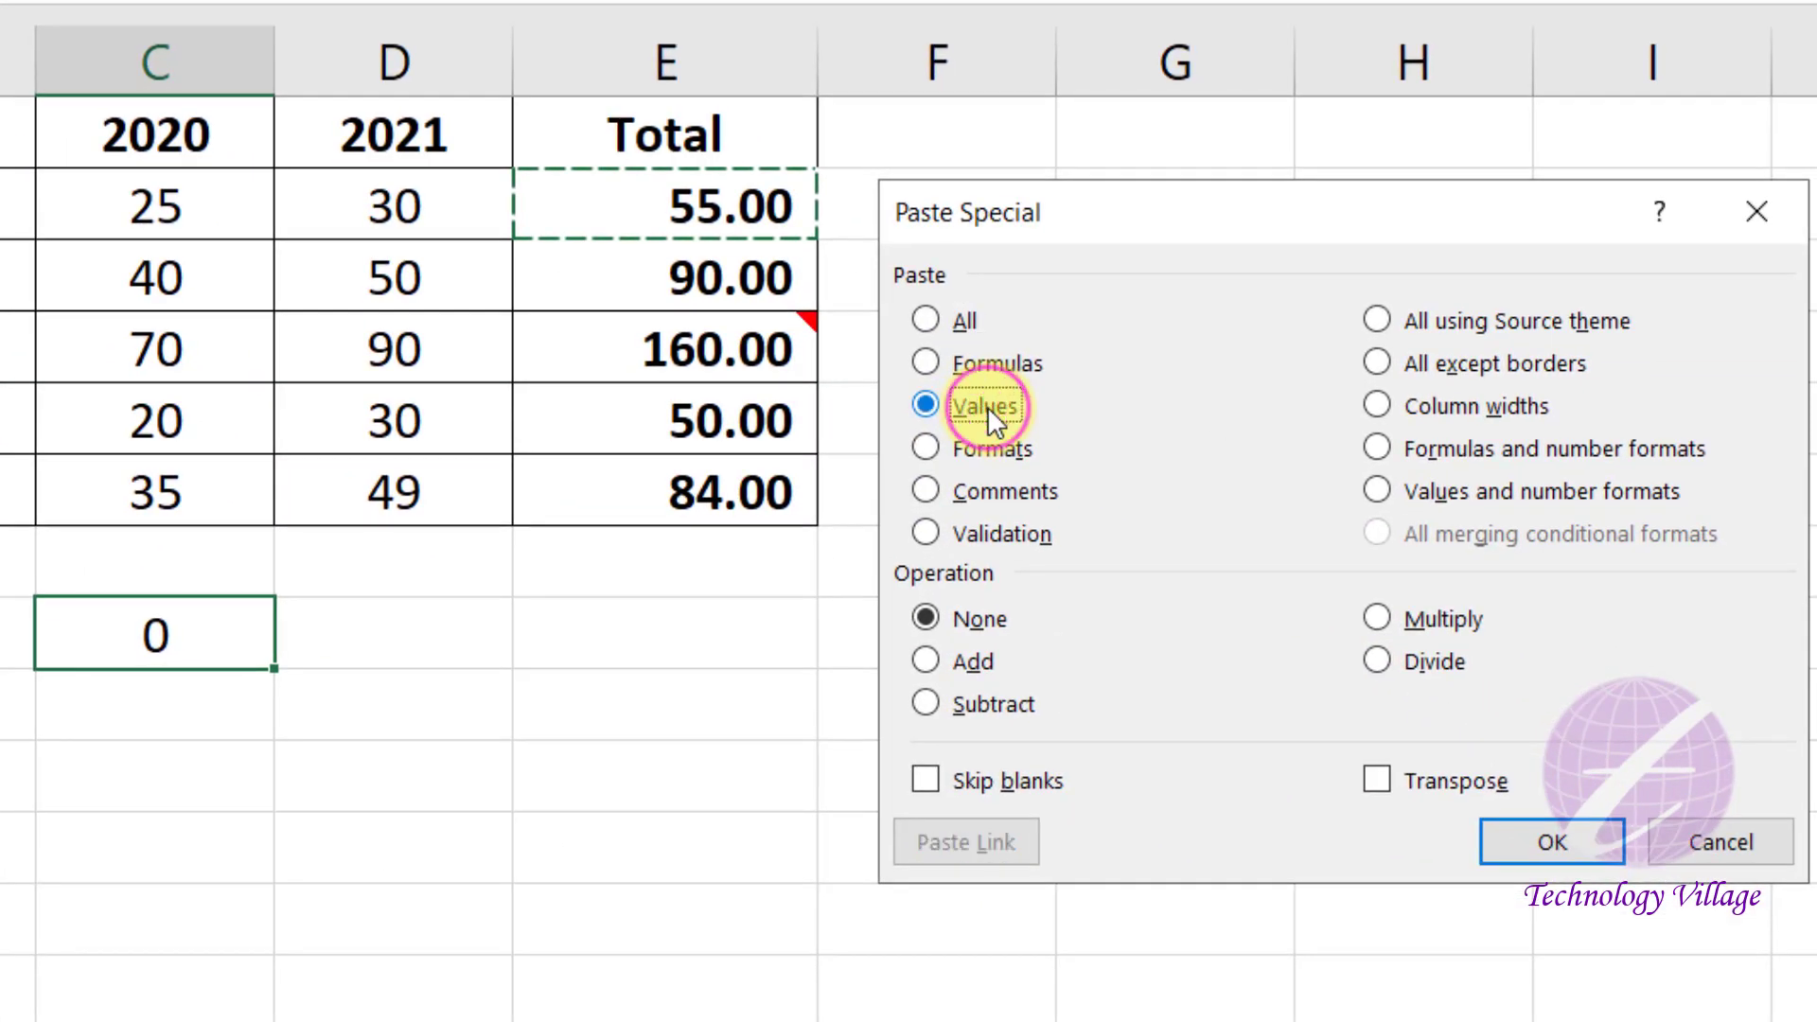
left_click(1540, 843)
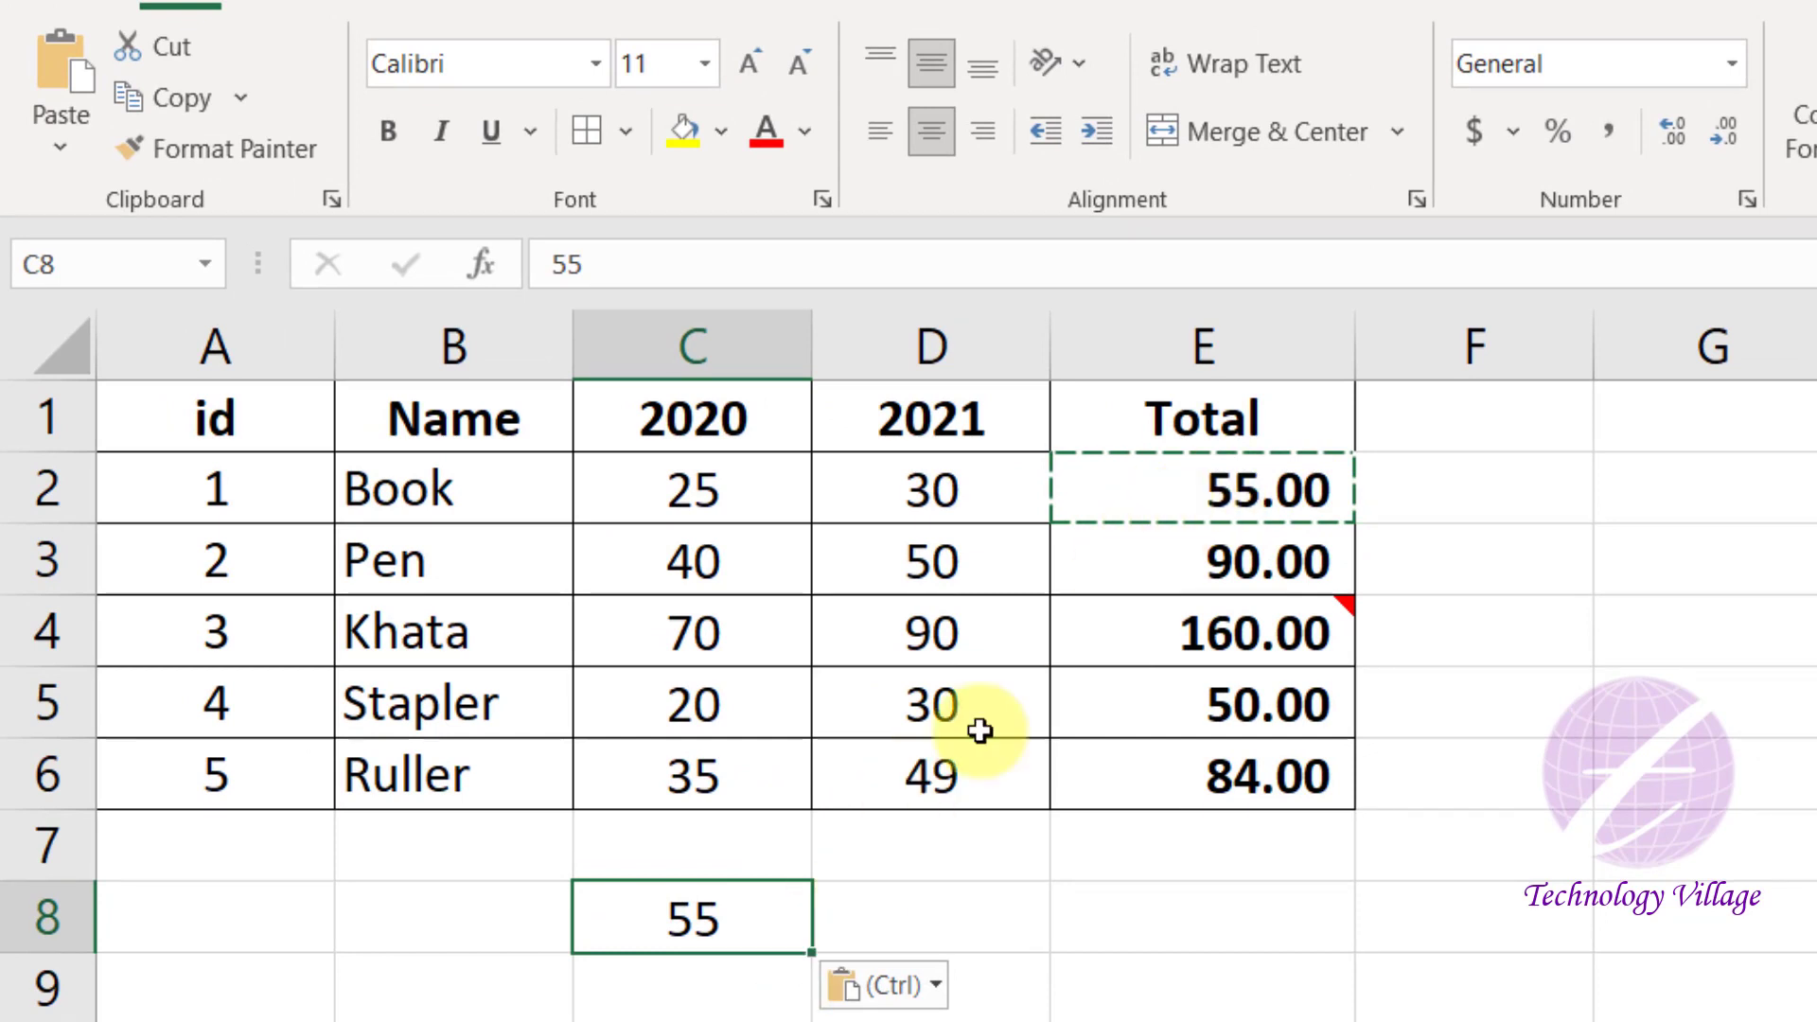
- Apply only the formatting of the copied cell E2 to C8 using the Paste Special Formats option
left_click(50, 140)
left_click(204, 696)
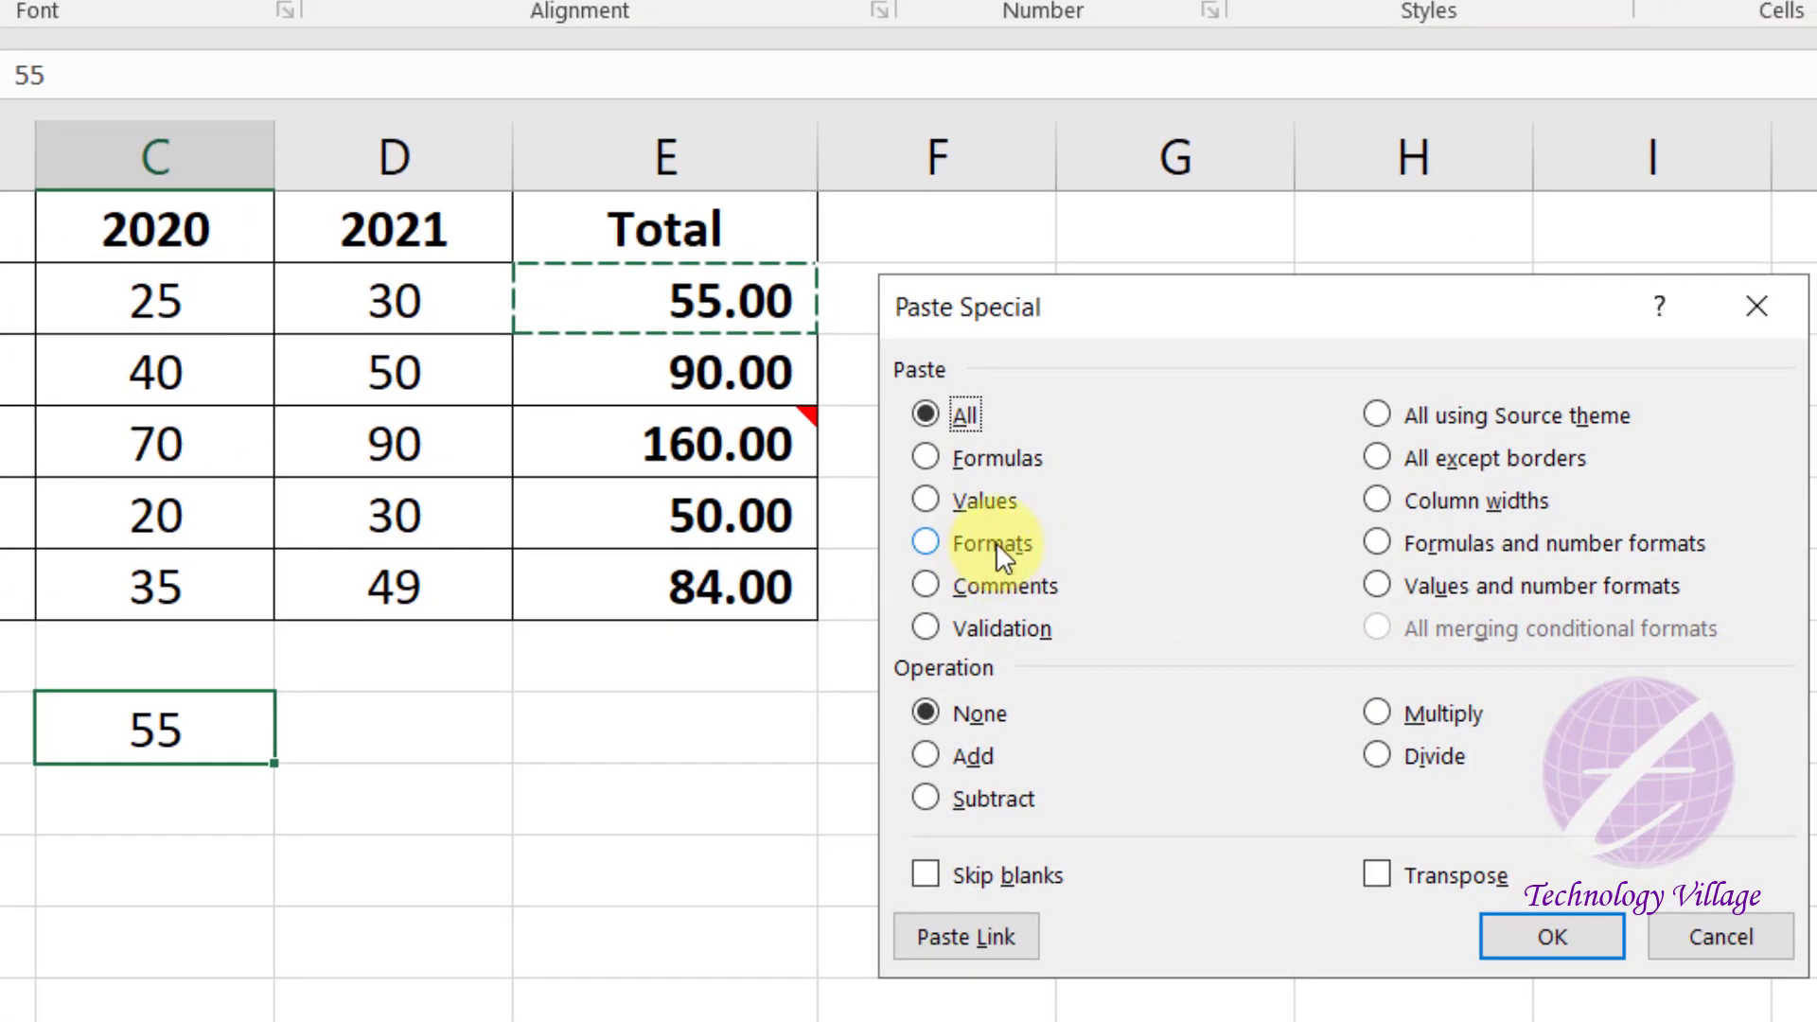
left_click(993, 544)
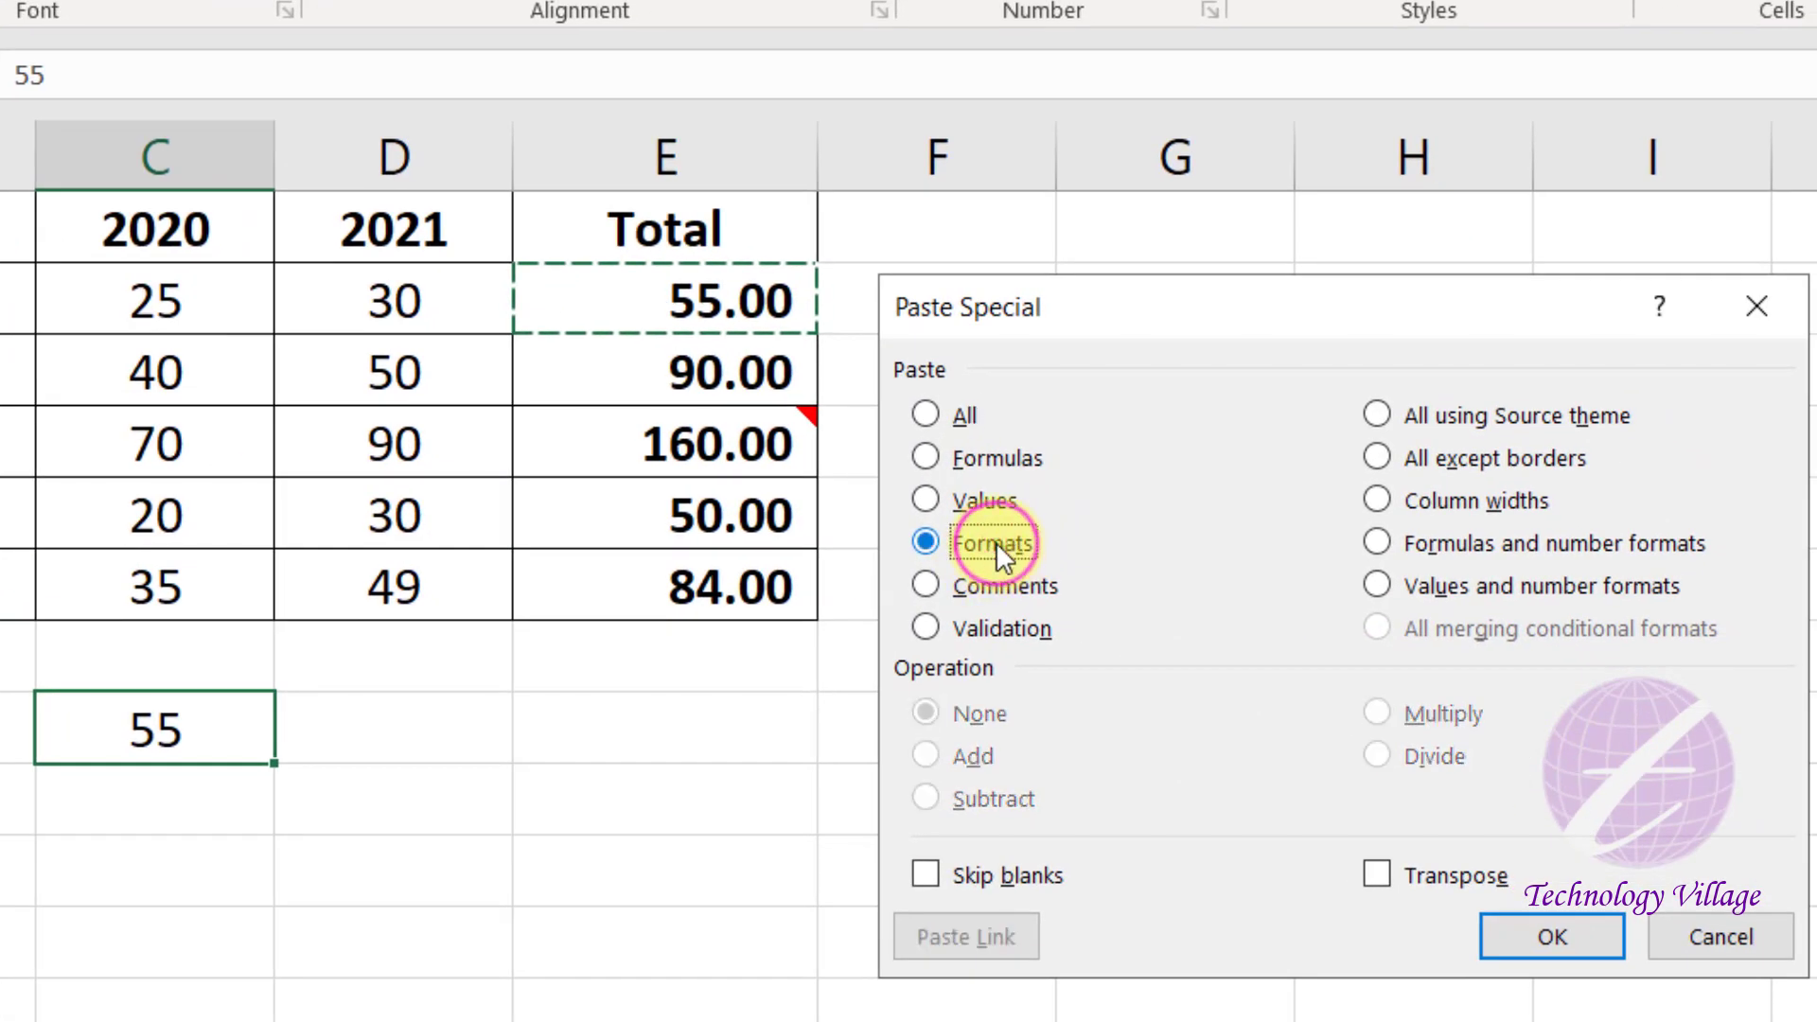
left_click(1551, 937)
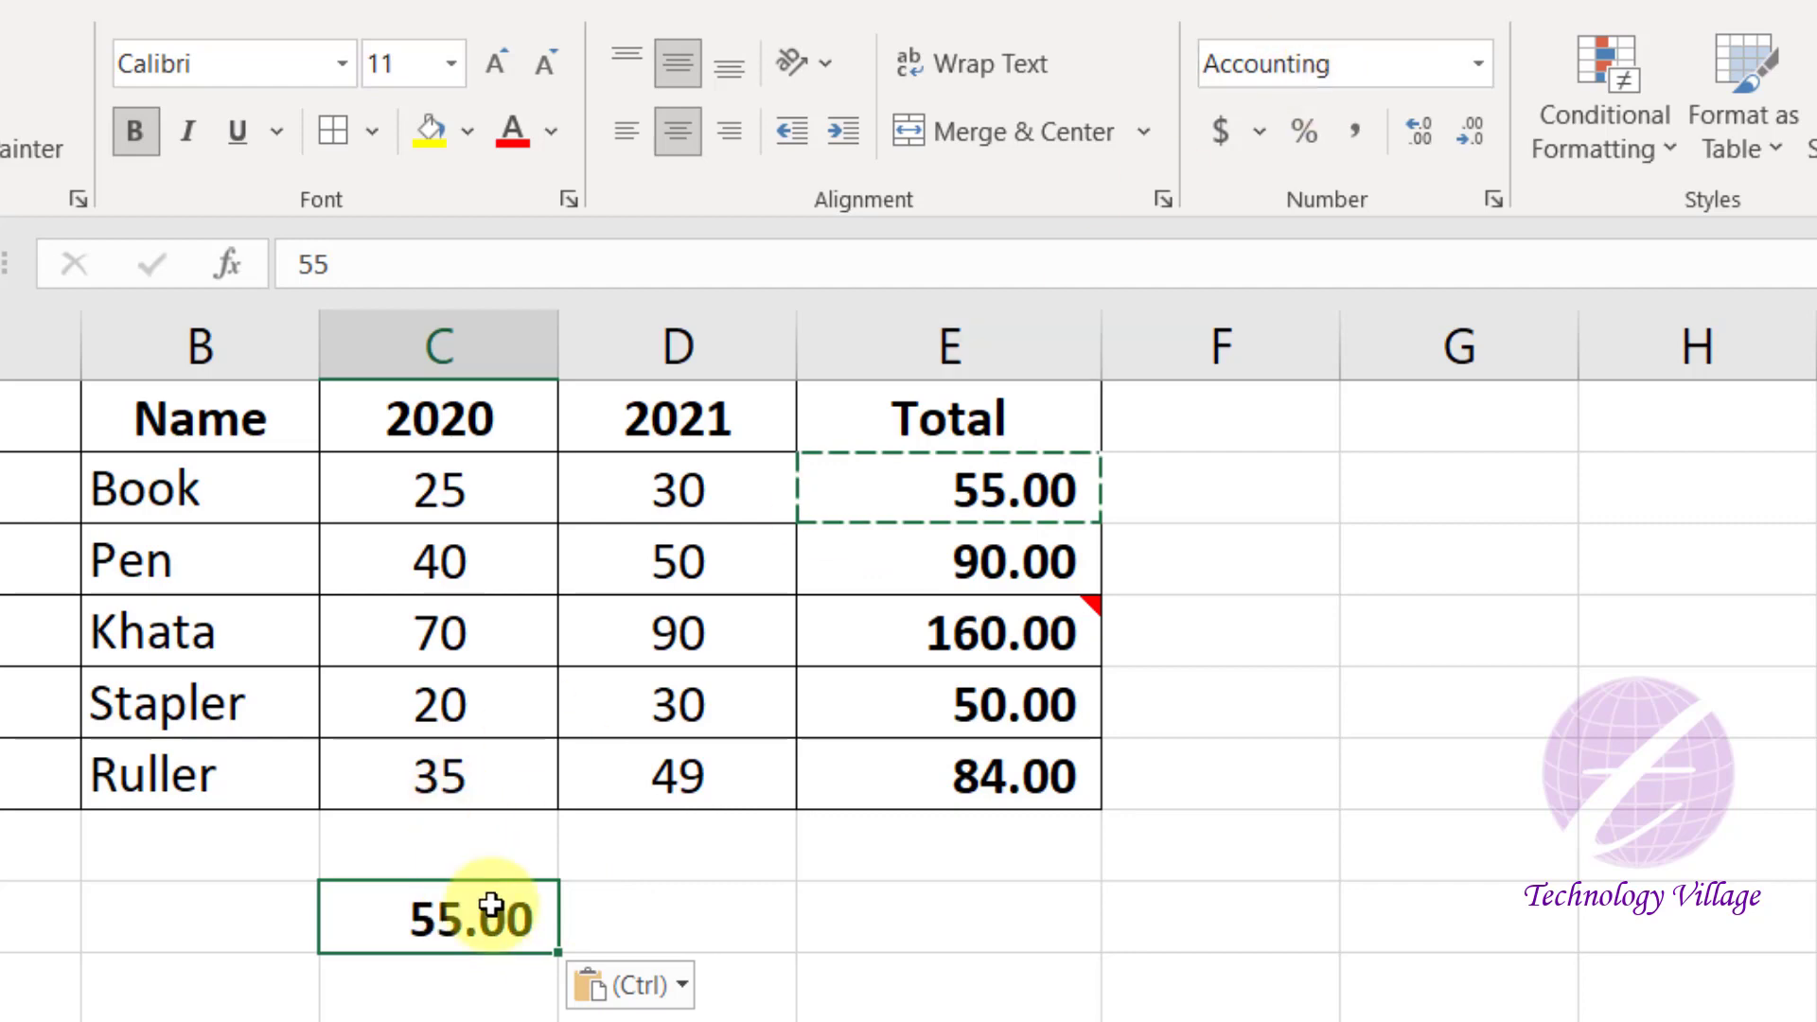
left_click(60, 142)
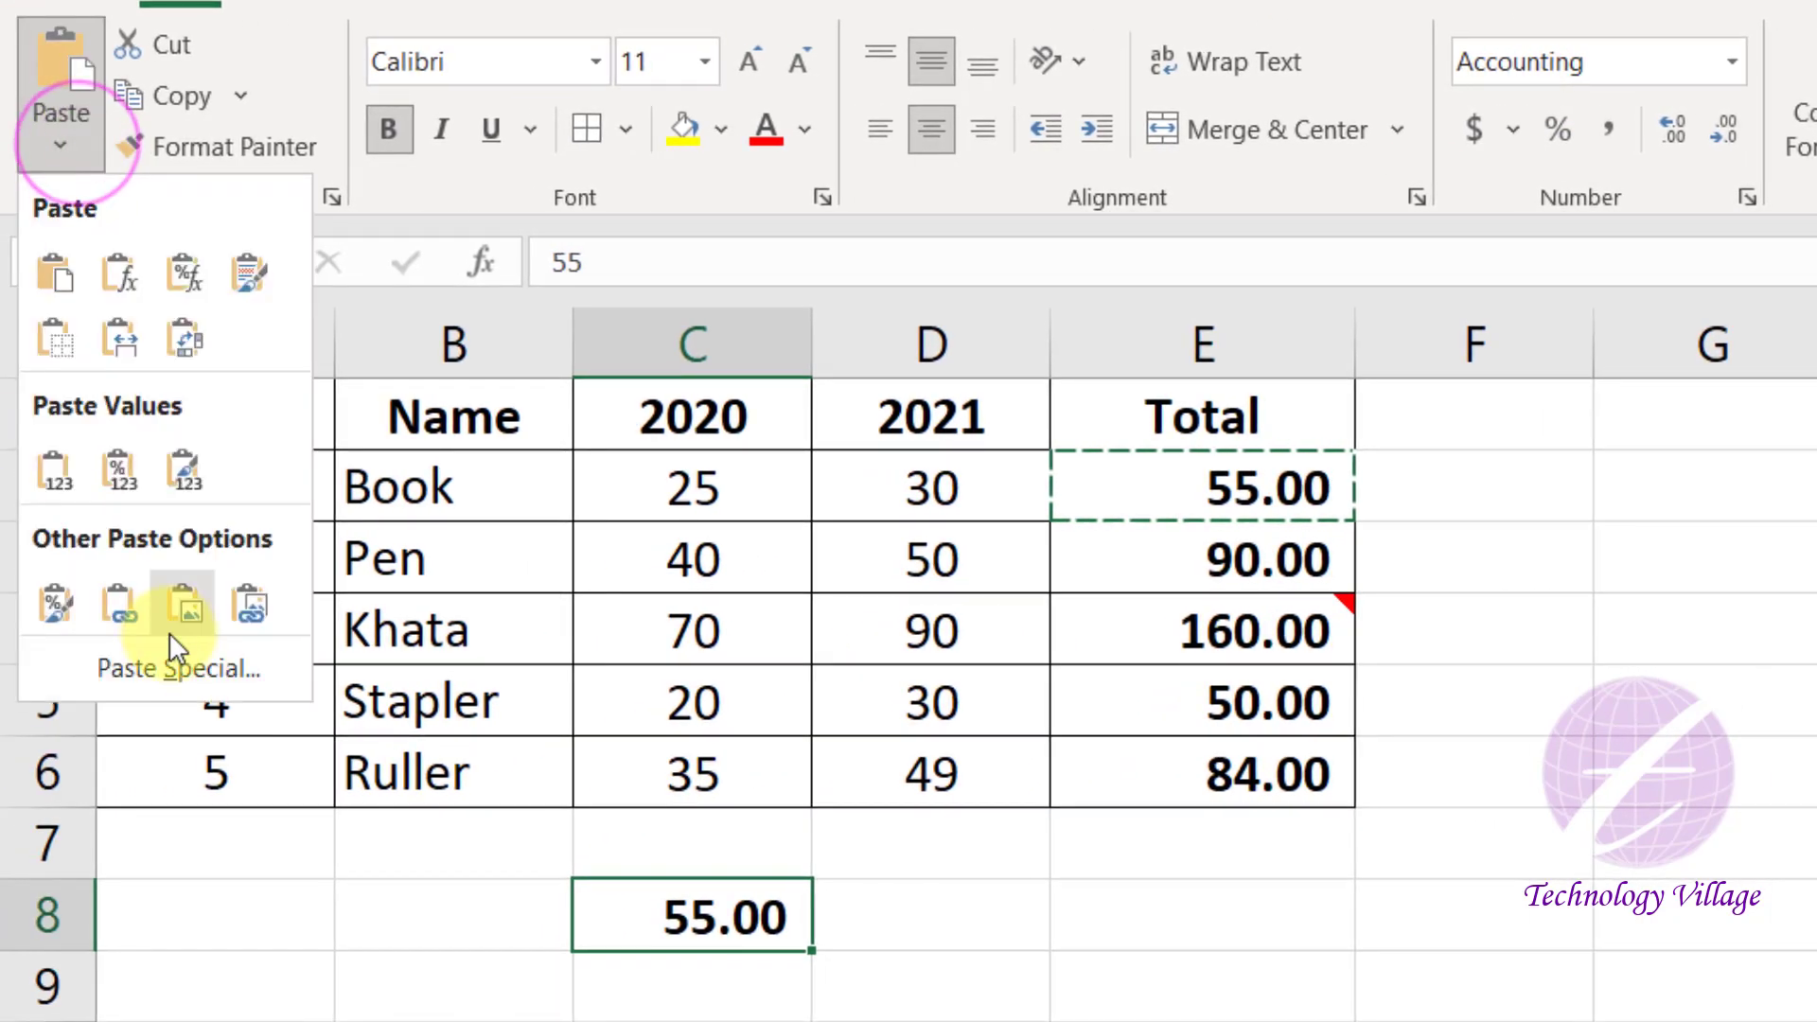
left_click(180, 663)
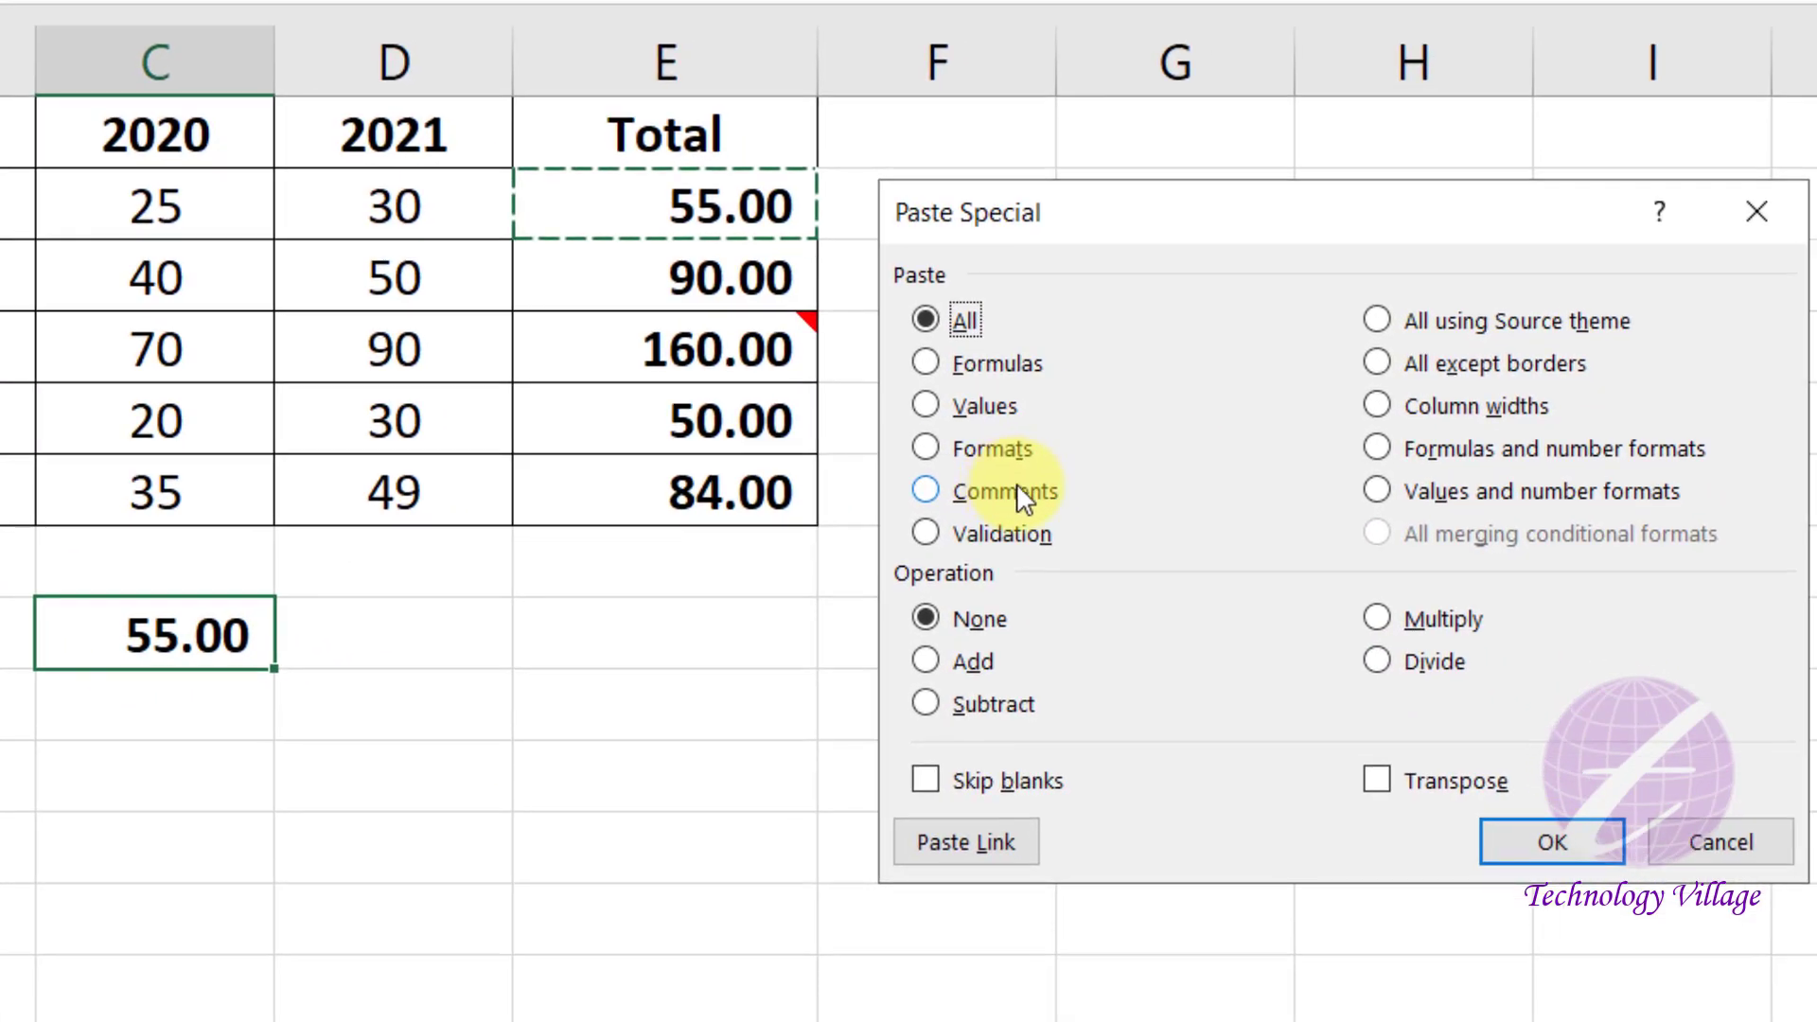
left_click(1746, 841)
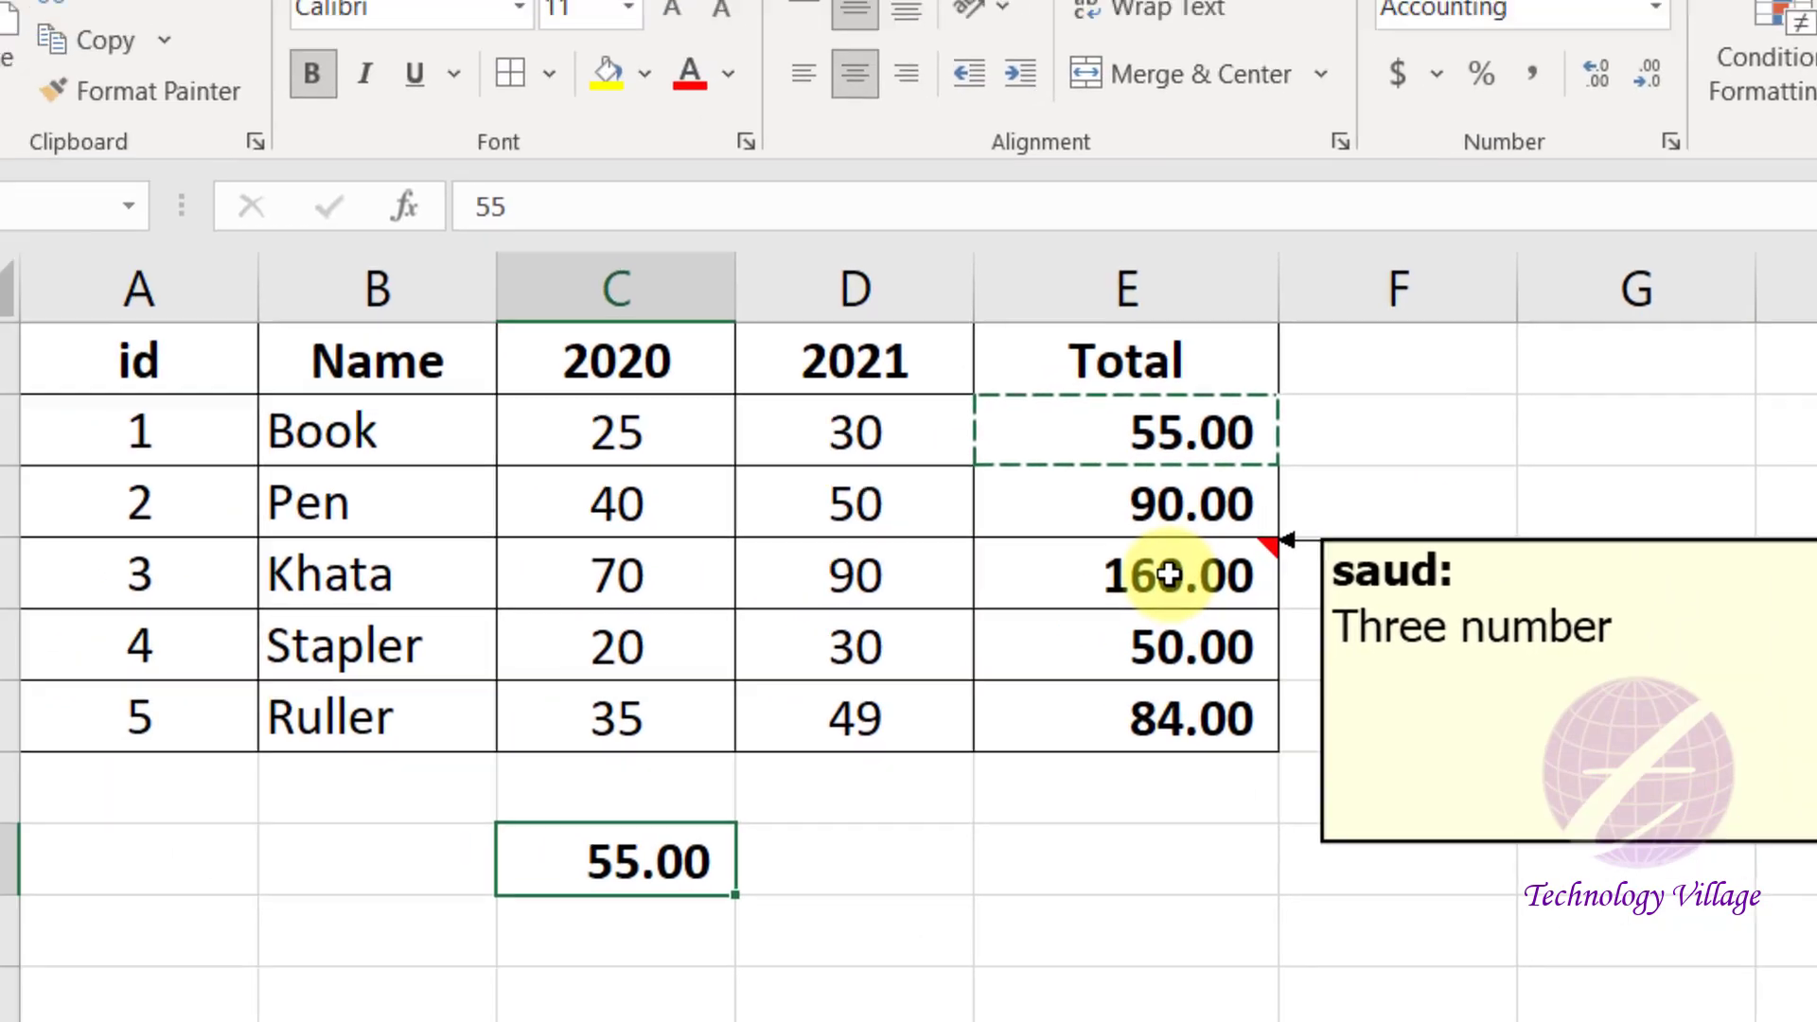
- Copy cell E4 and paste only its comment into E8 with the Paste Special Comments option, then compare both comments
left_click(707, 349)
key("ctrl+c")
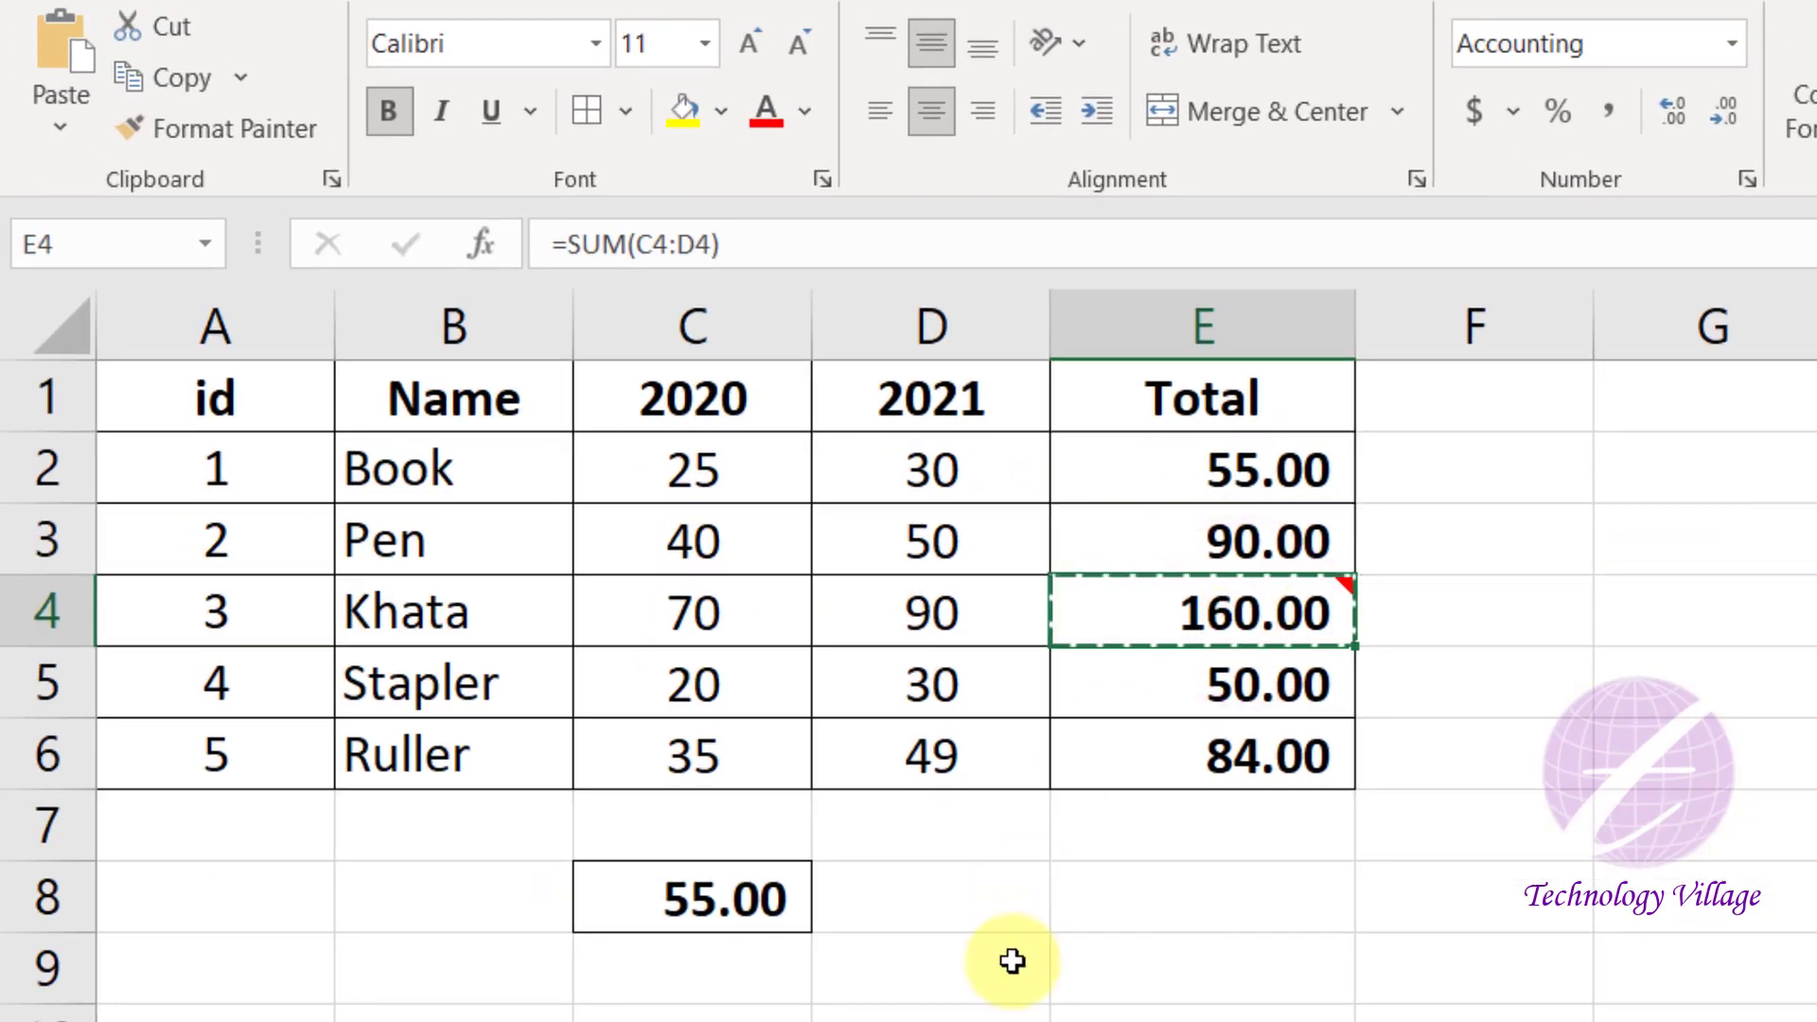
left_click(1081, 891)
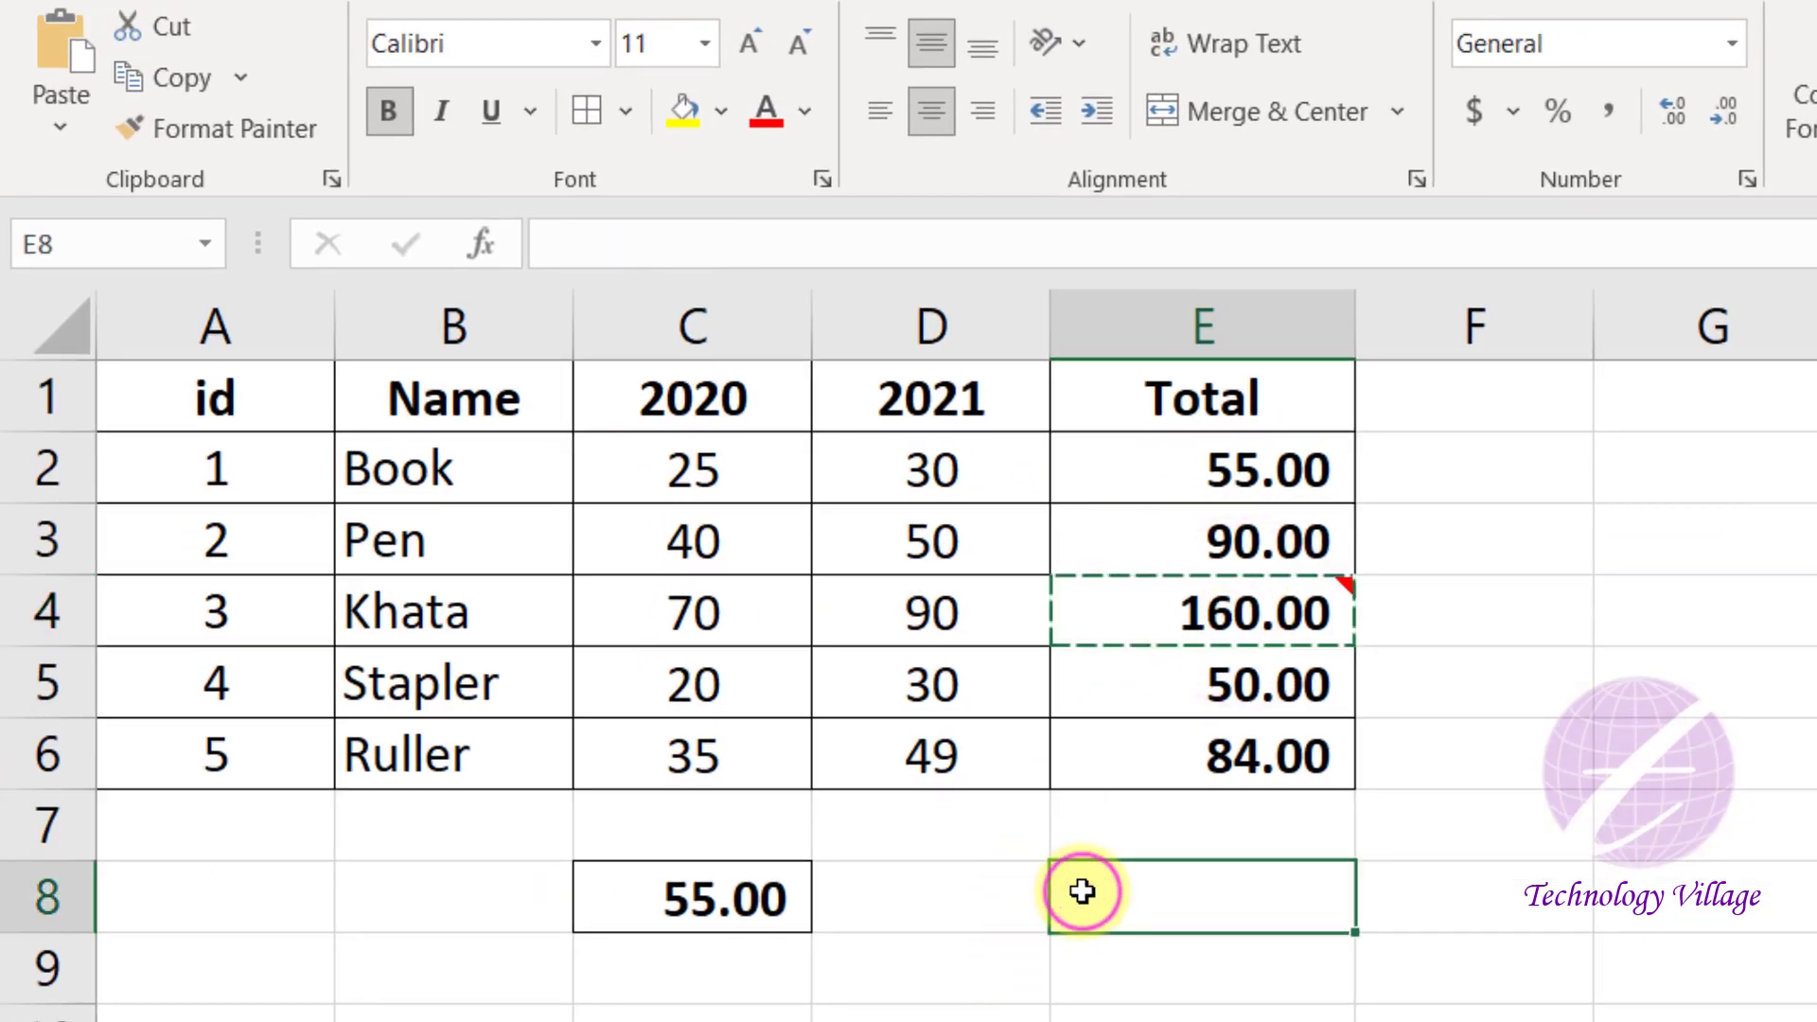
left_click(63, 125)
left_click(191, 653)
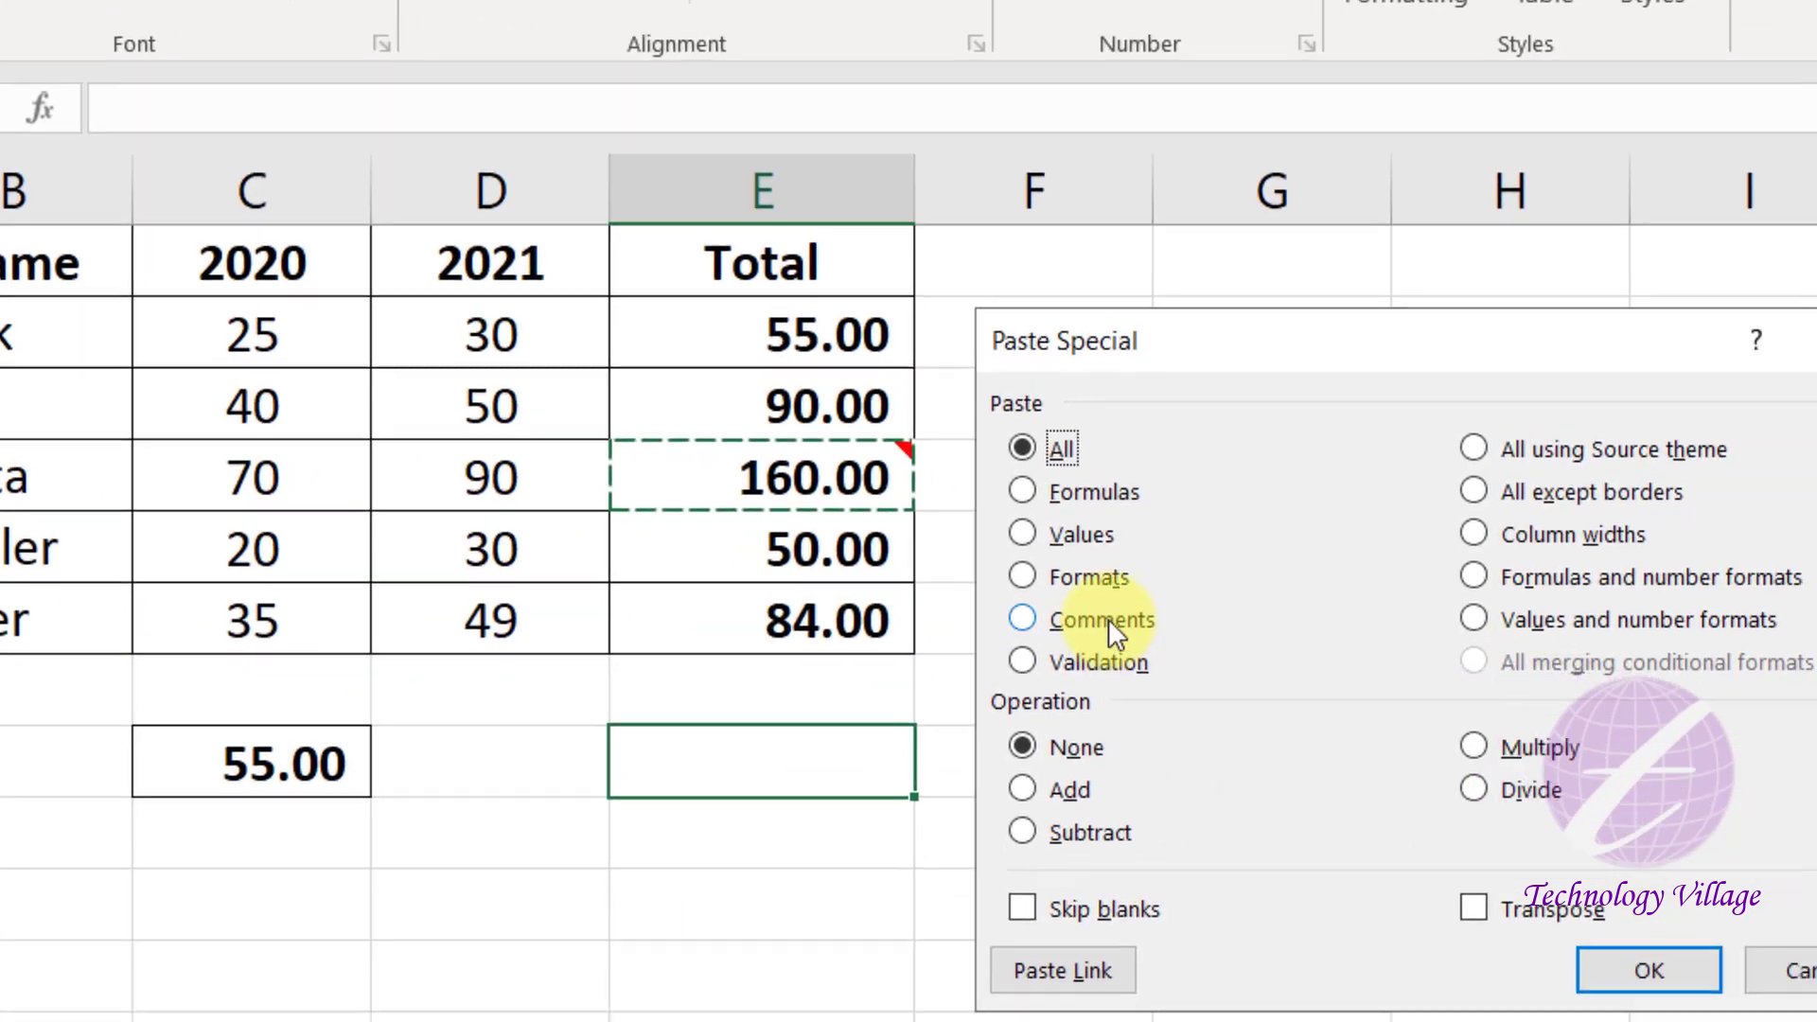
left_click(1107, 620)
left_click(1644, 973)
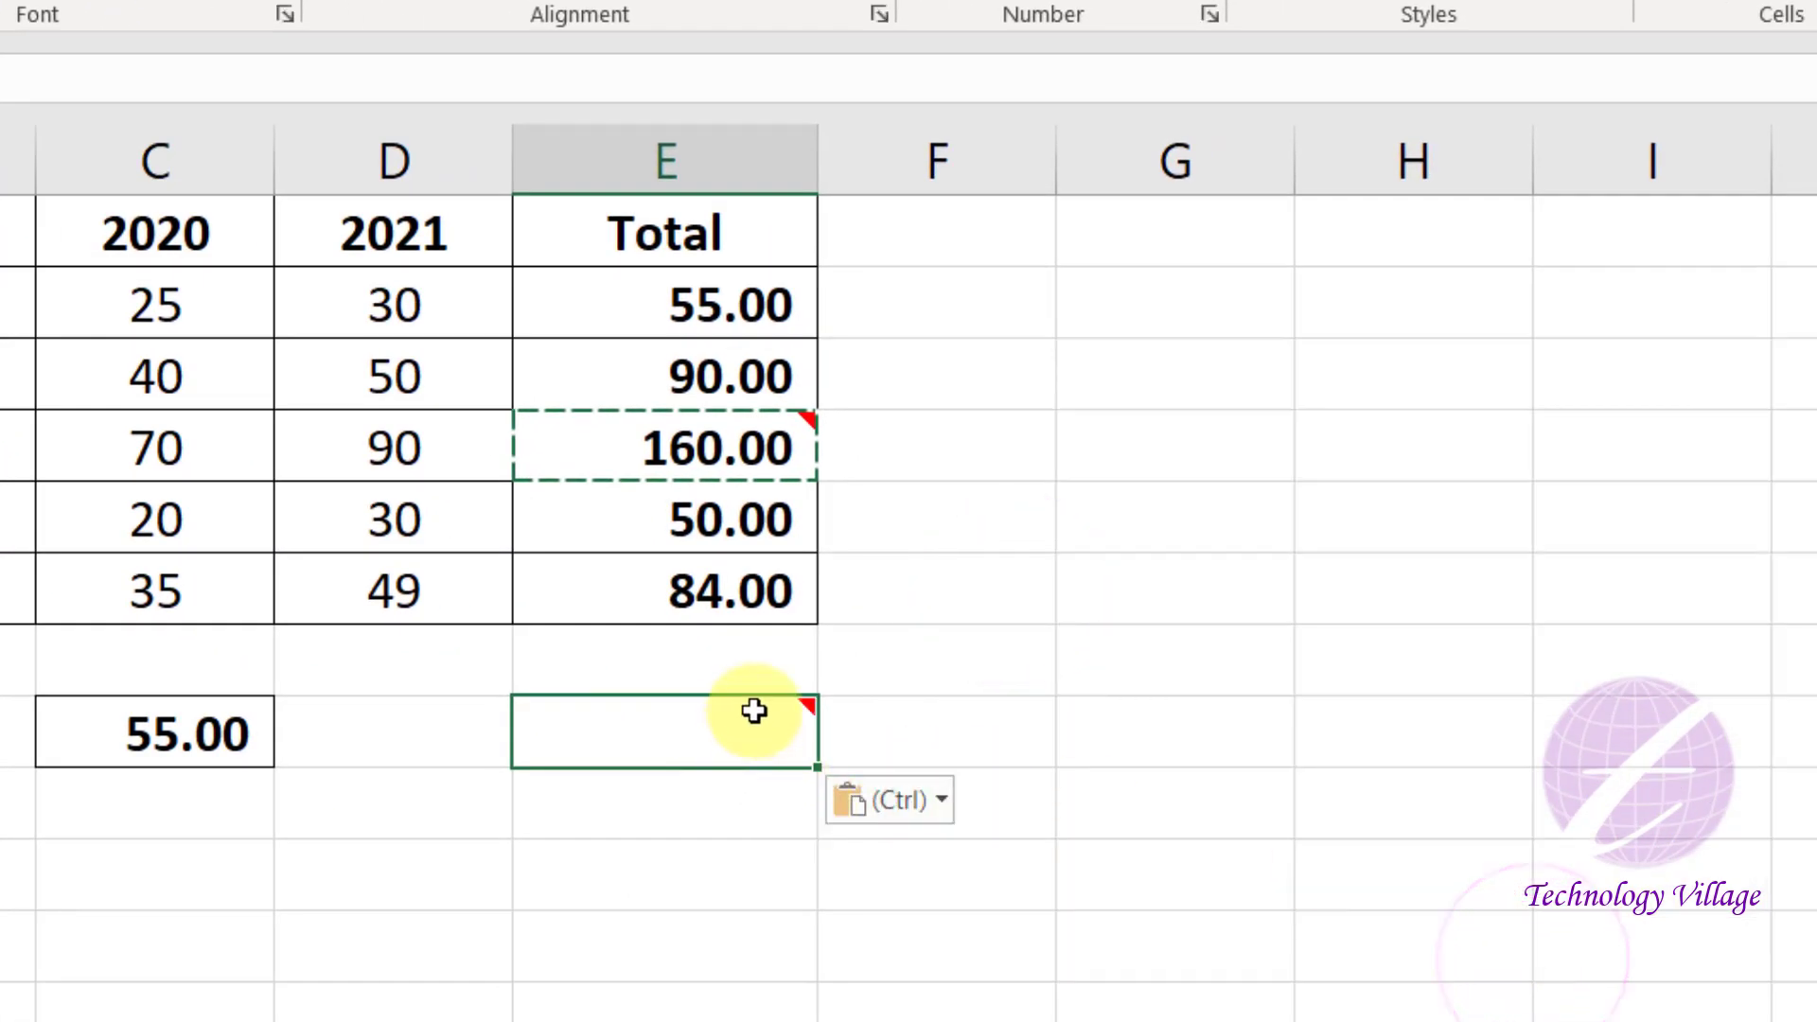
mouse_move(754, 711)
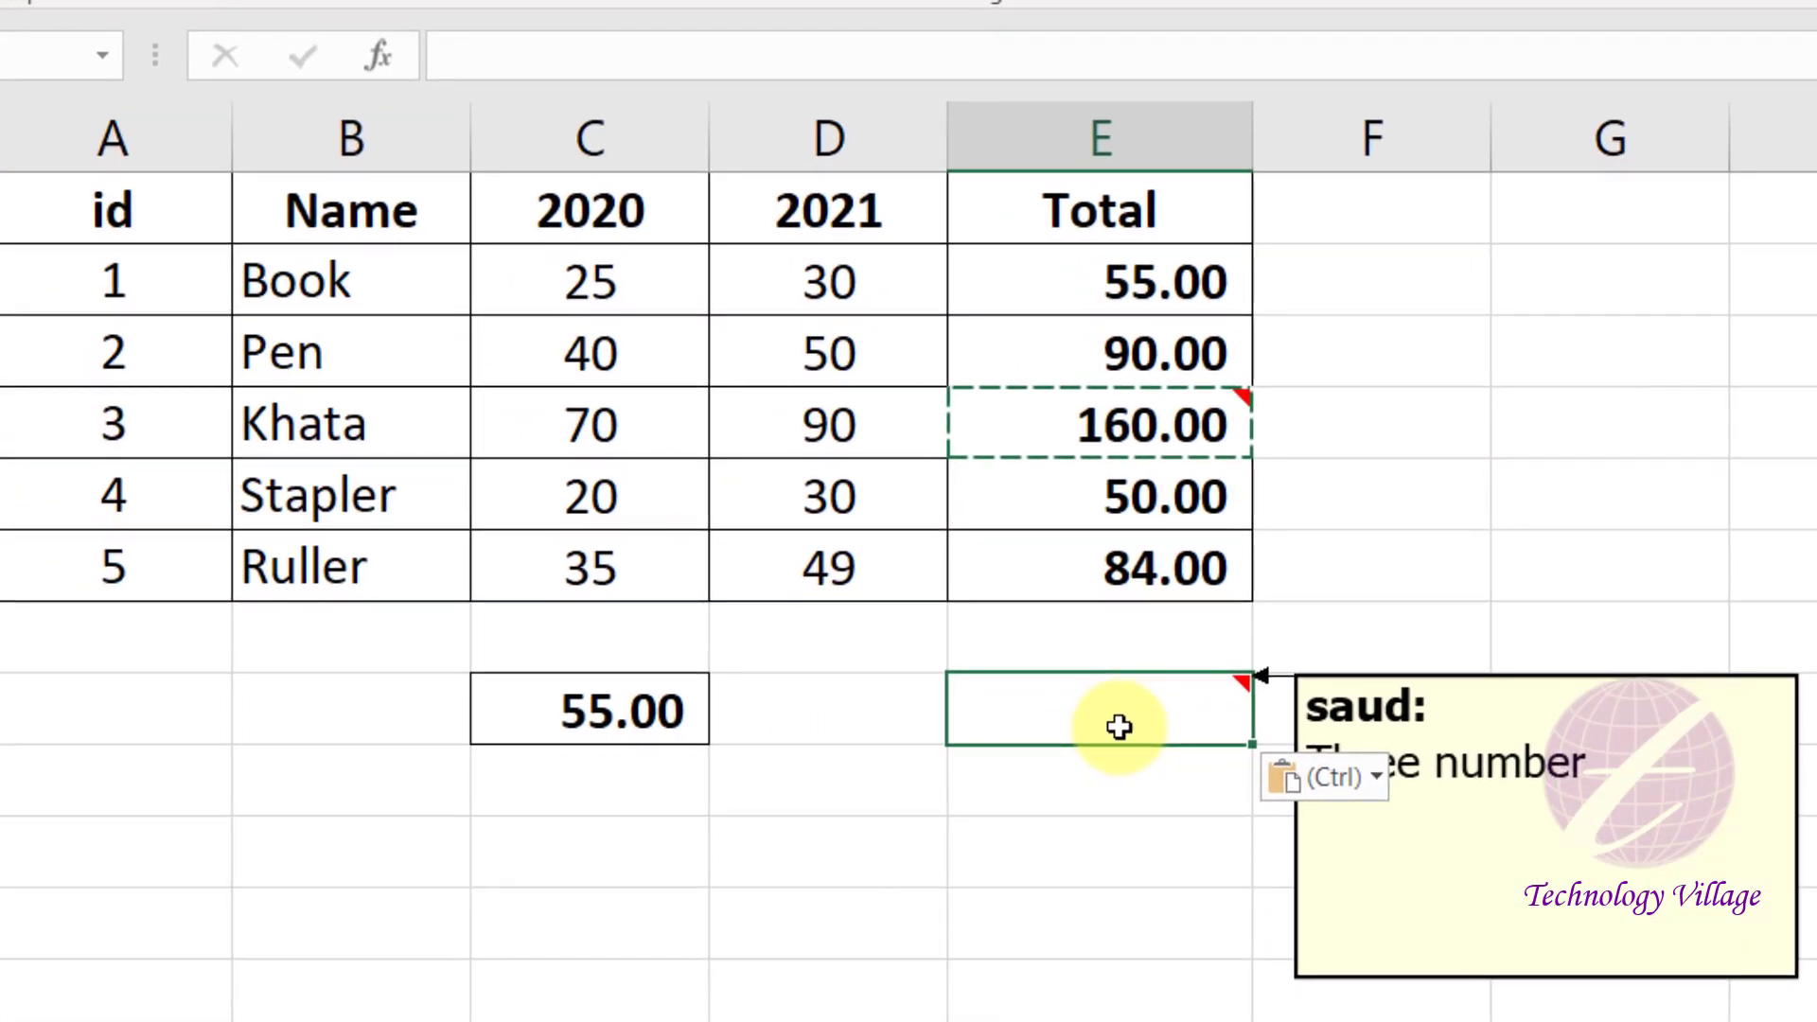
mouse_move(1068, 390)
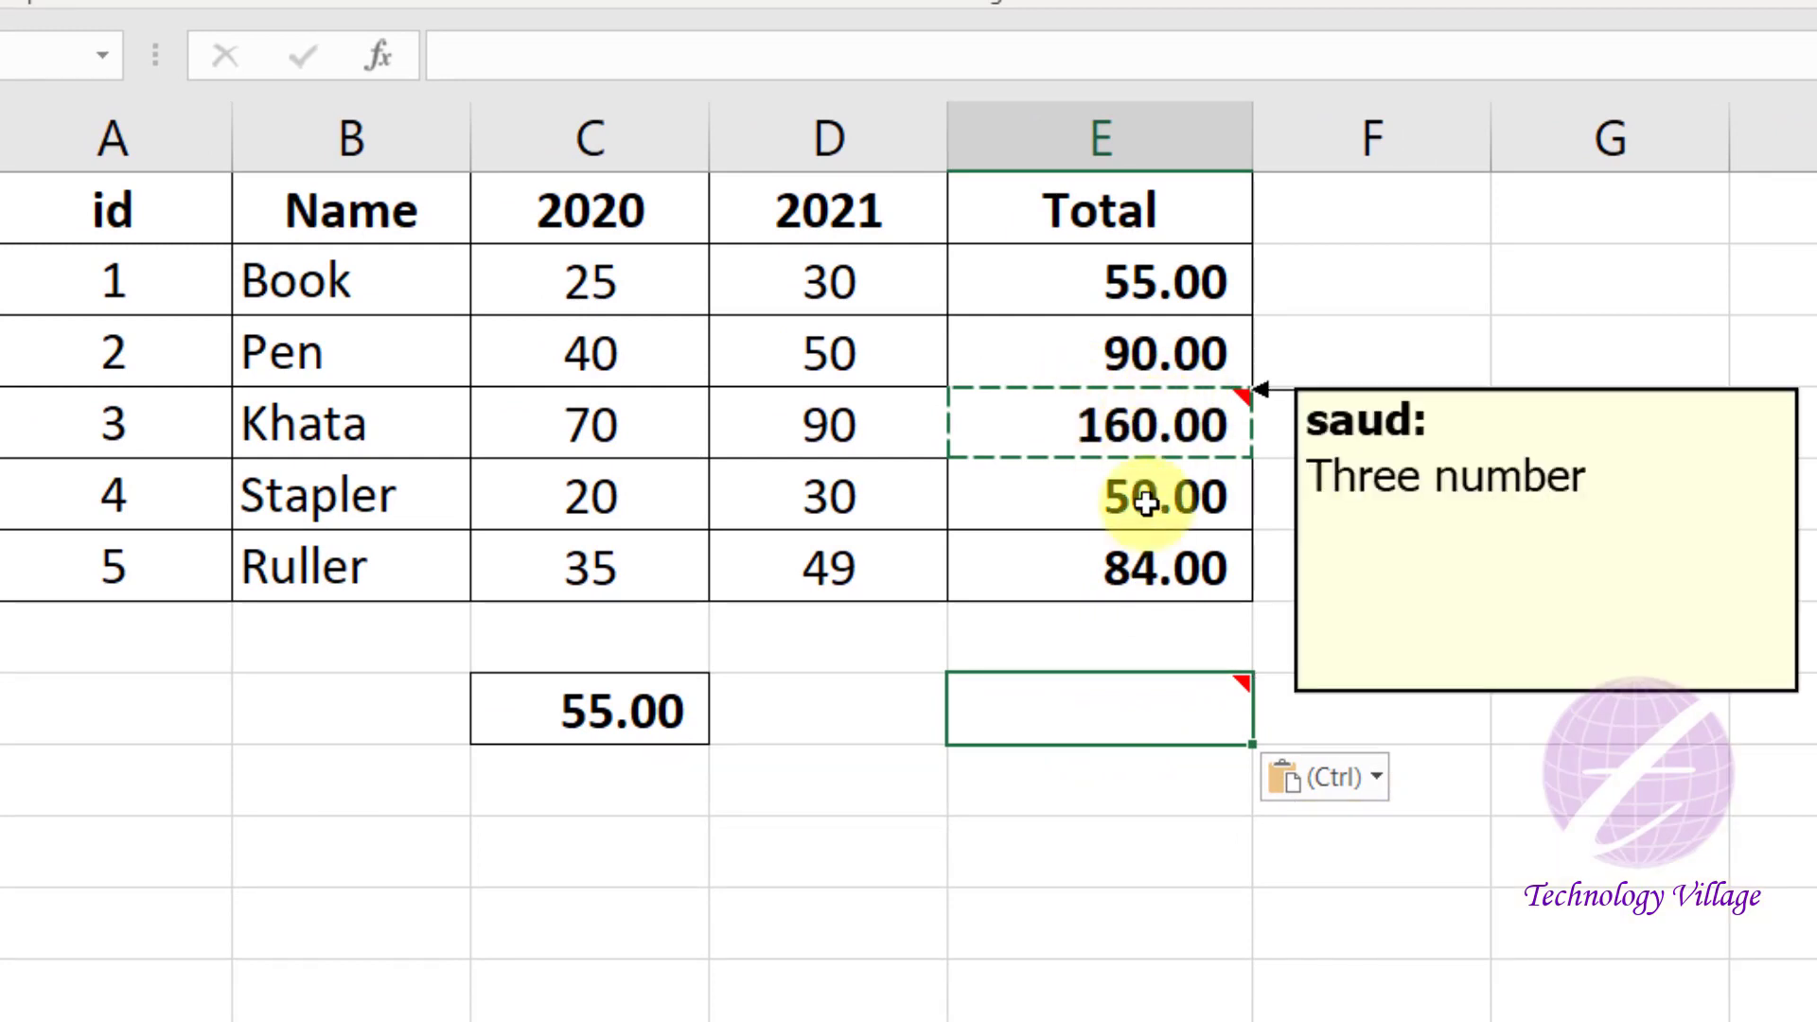
mouse_move(1171, 716)
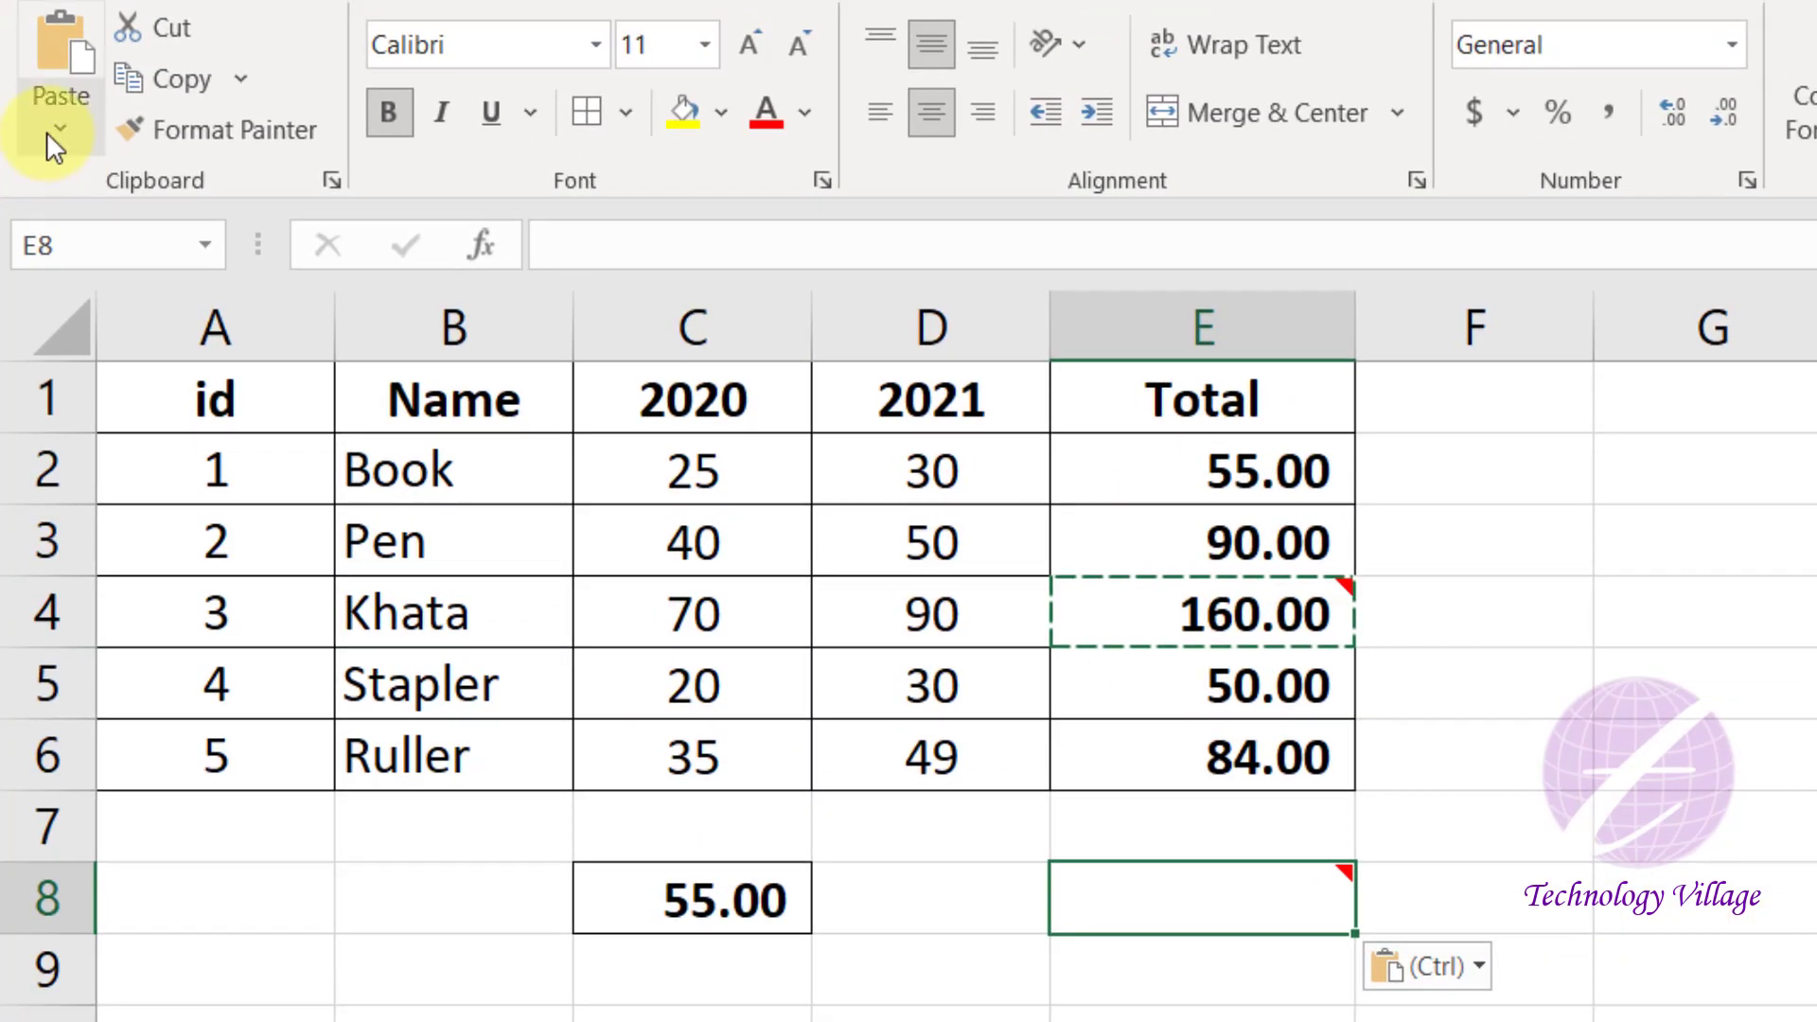
left_click(48, 133)
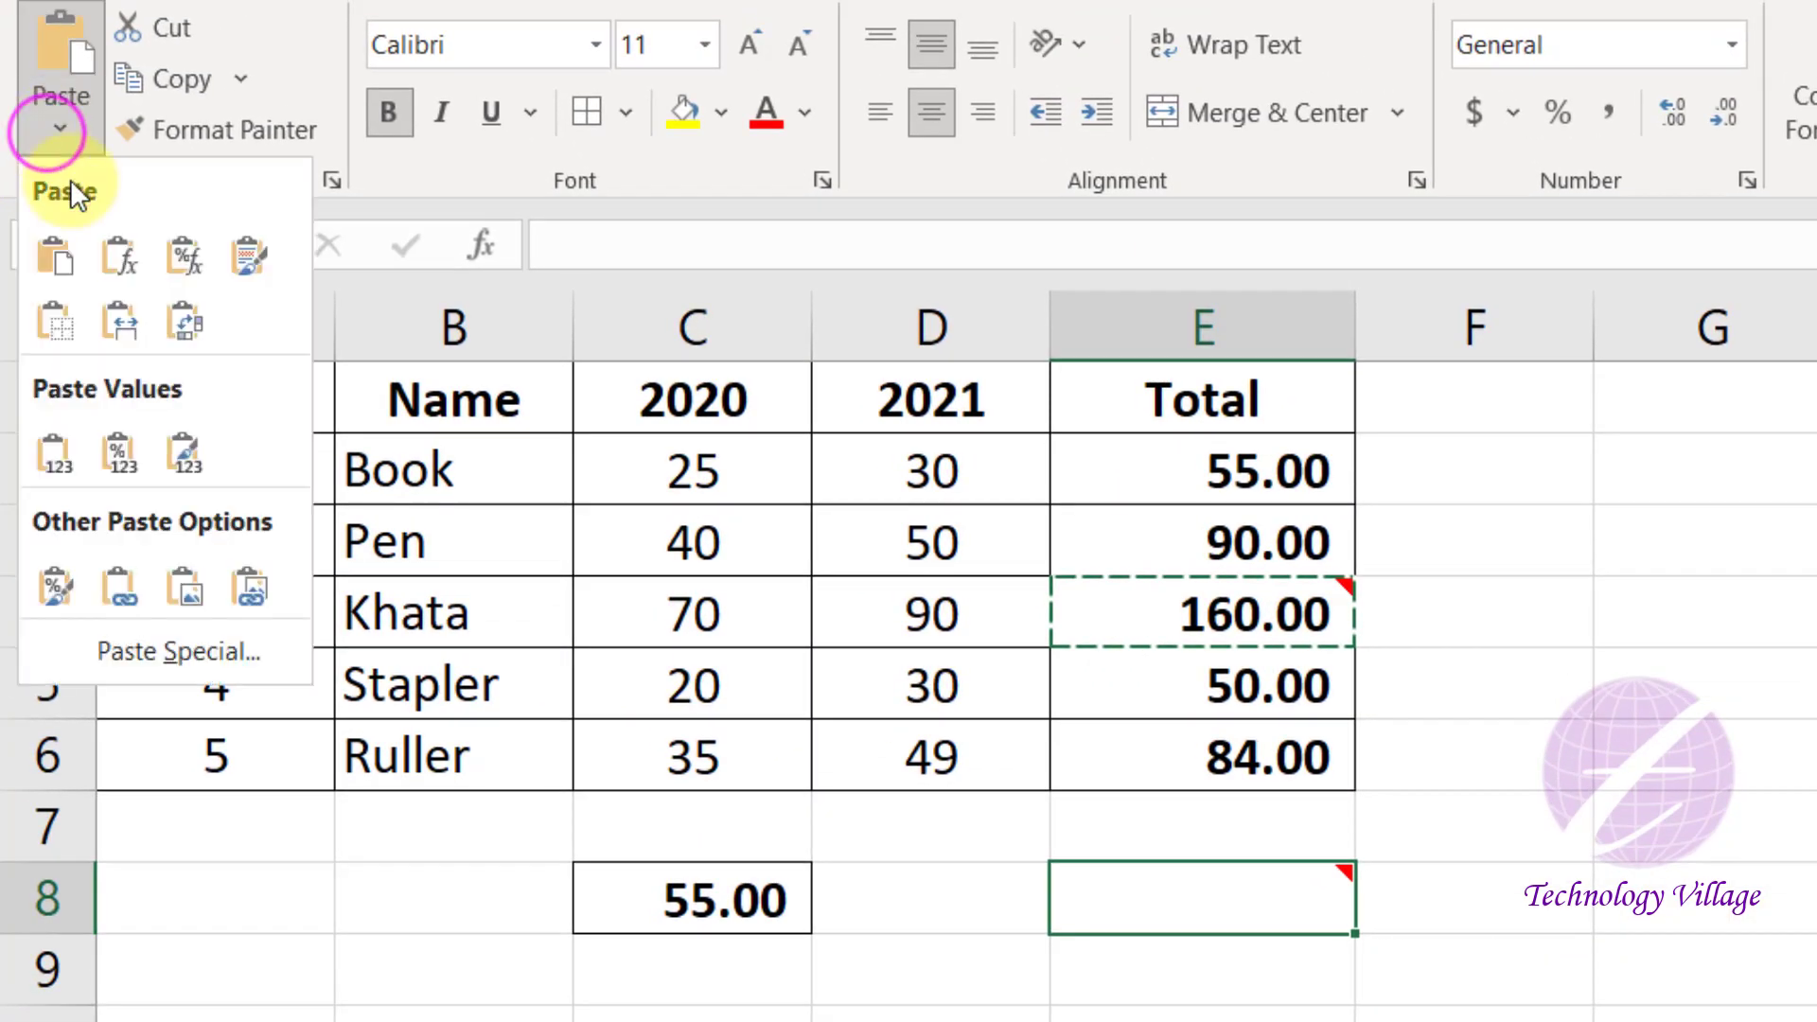
left_click(207, 649)
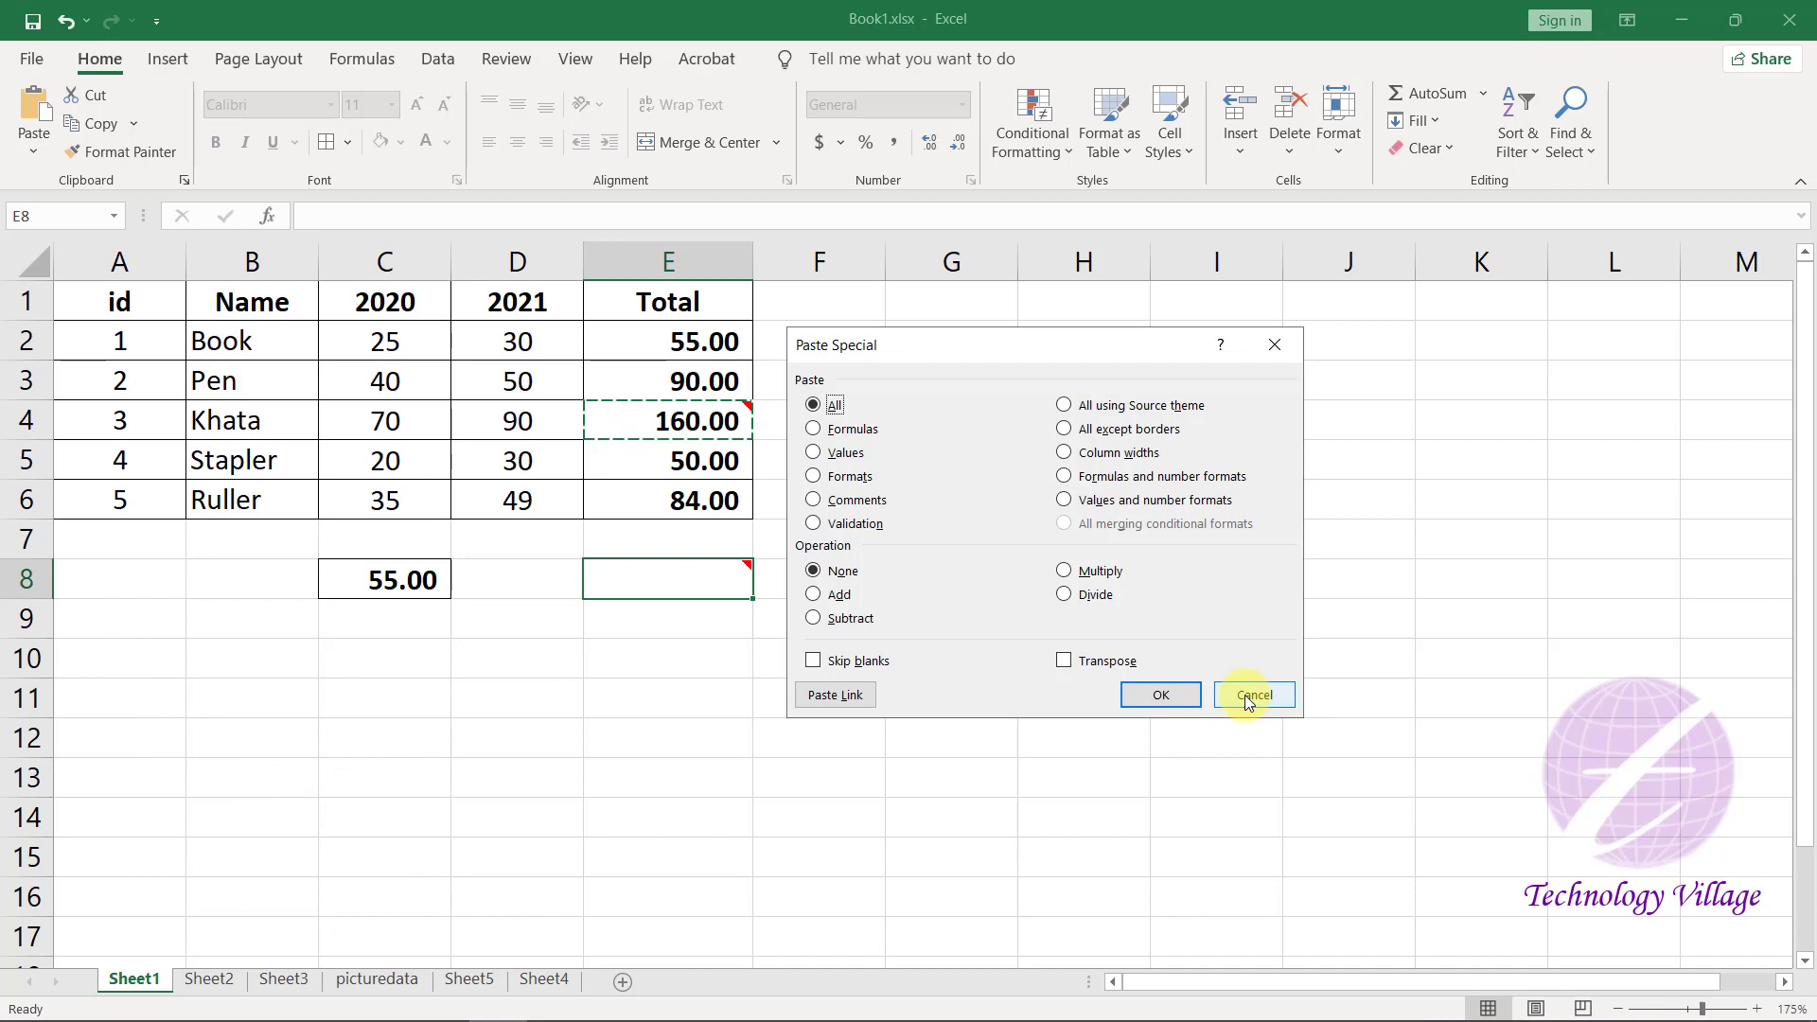
left_click(1245, 694)
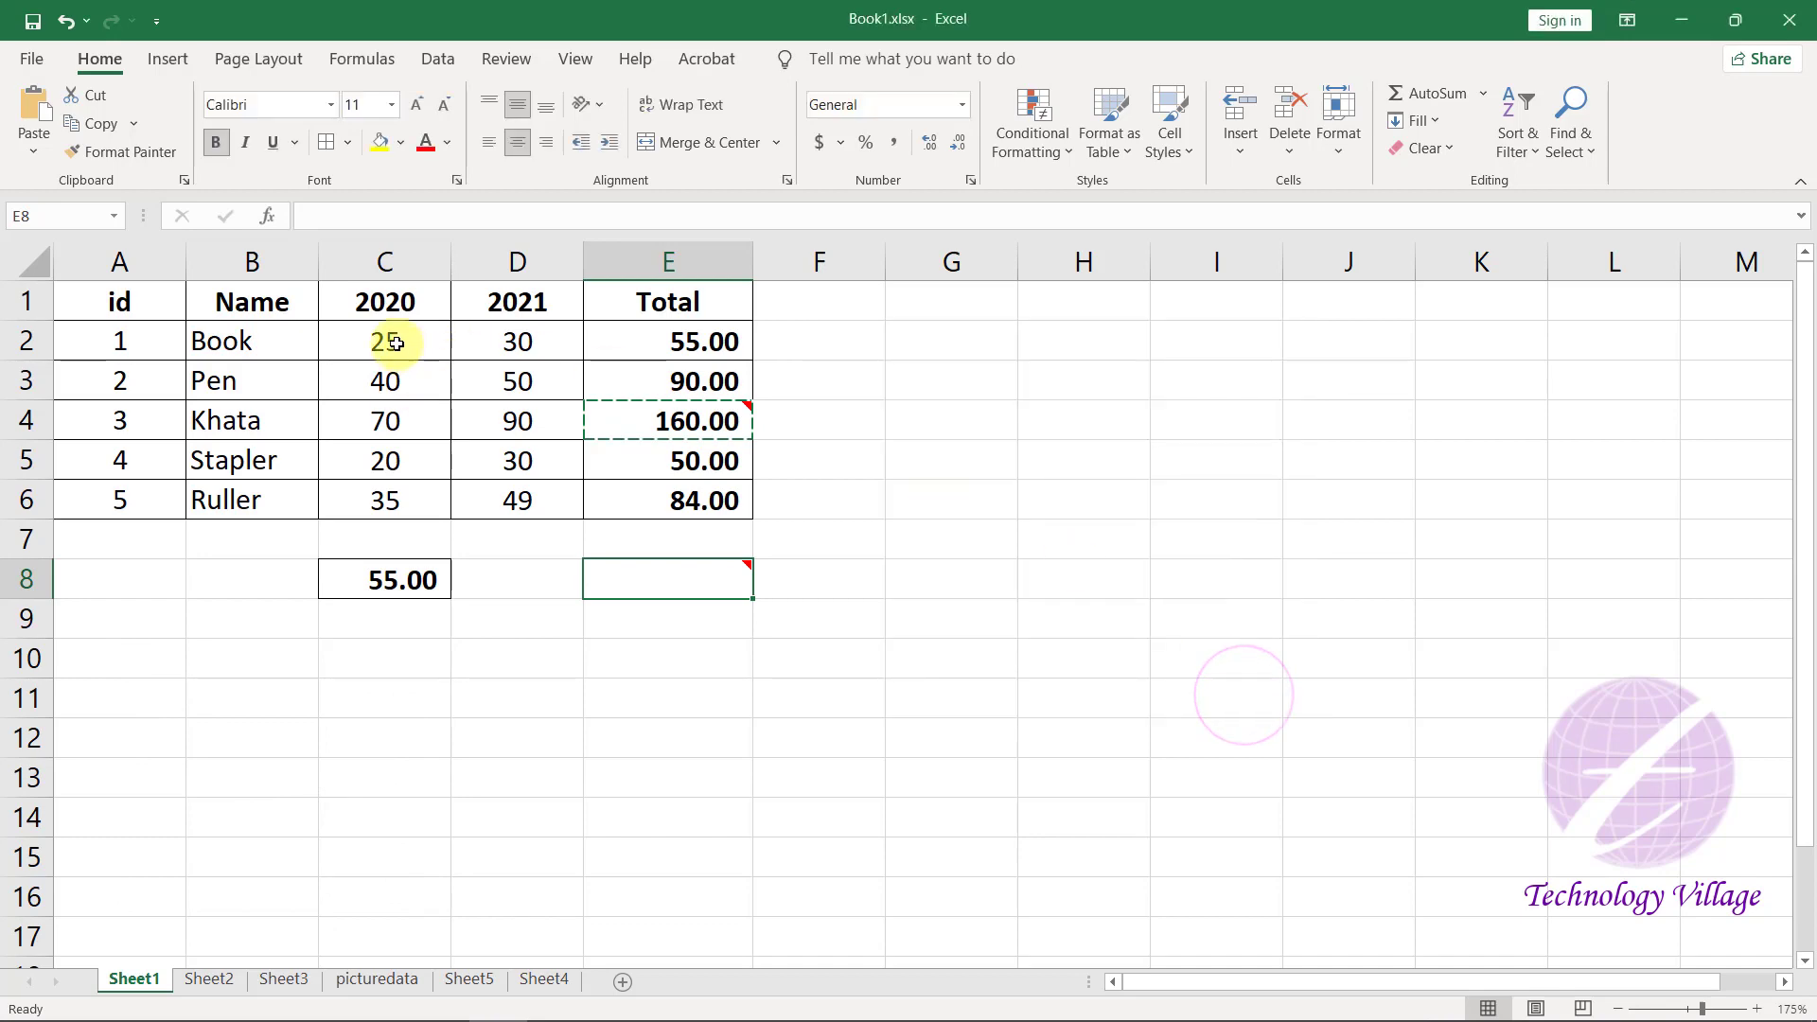
- Try to enter 60 in C2 to test the cell's data validation rule
left_click(357, 351)
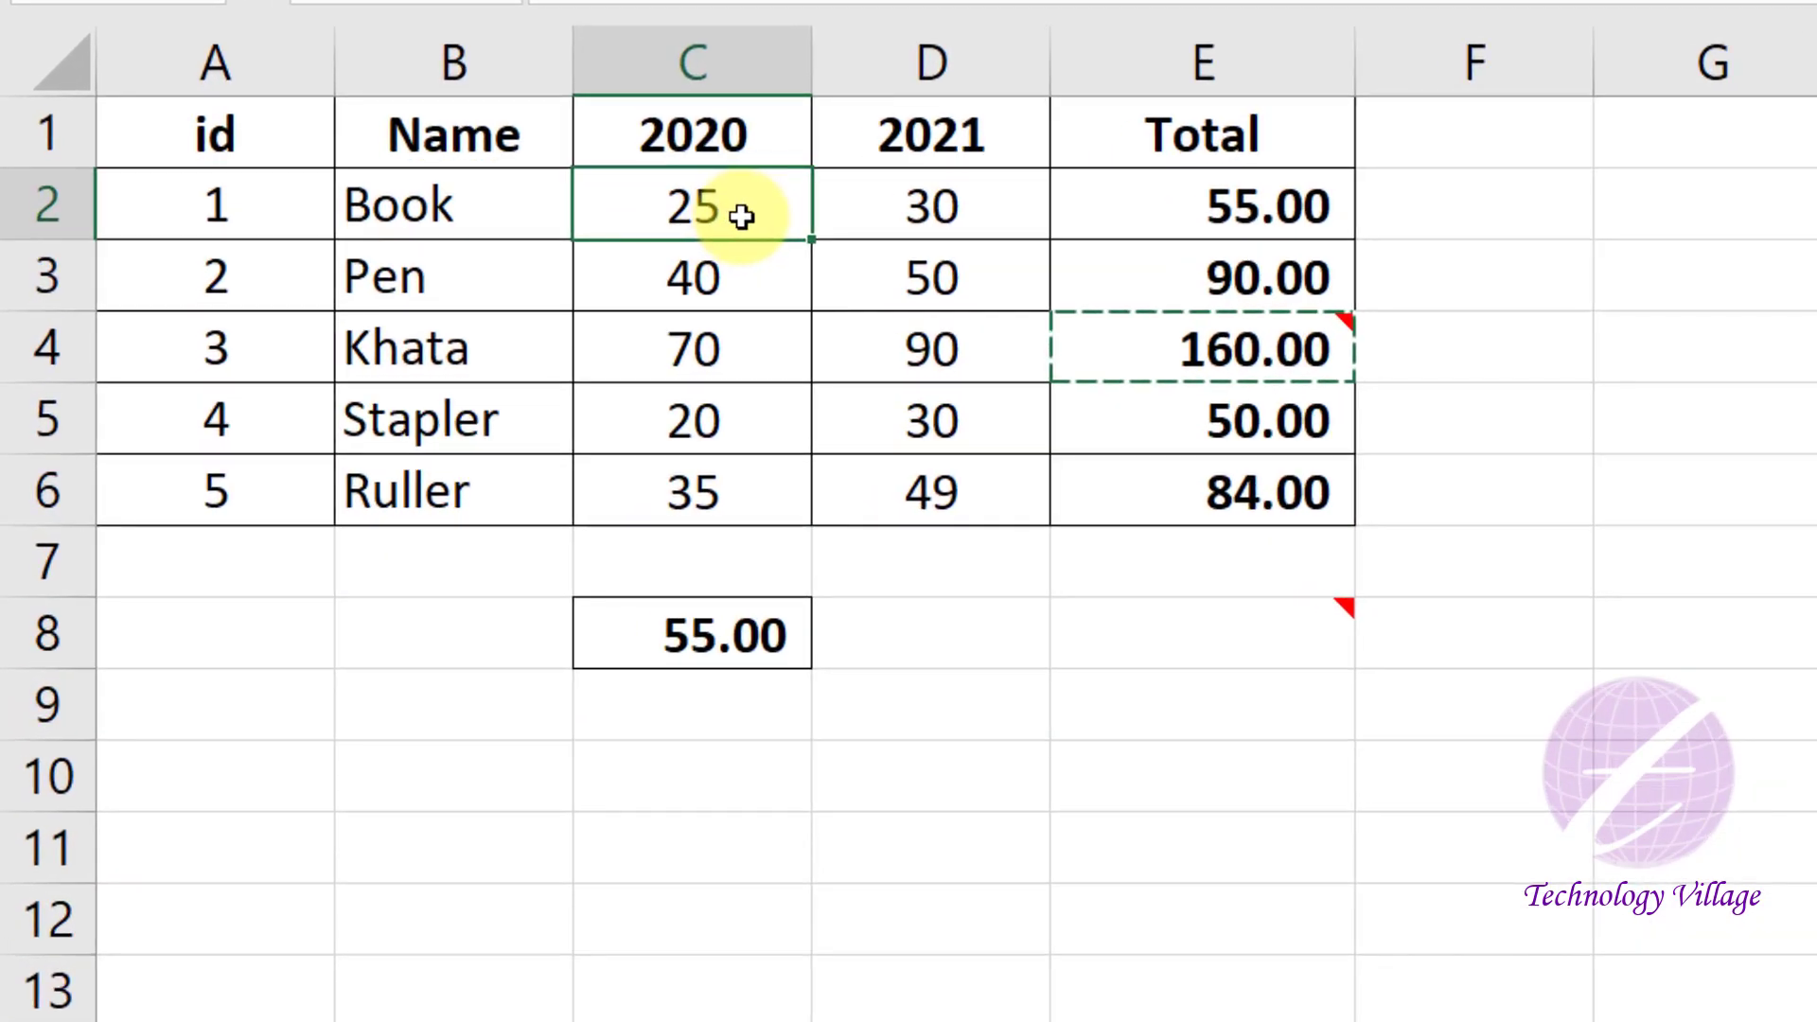
type("60")
key("Return")
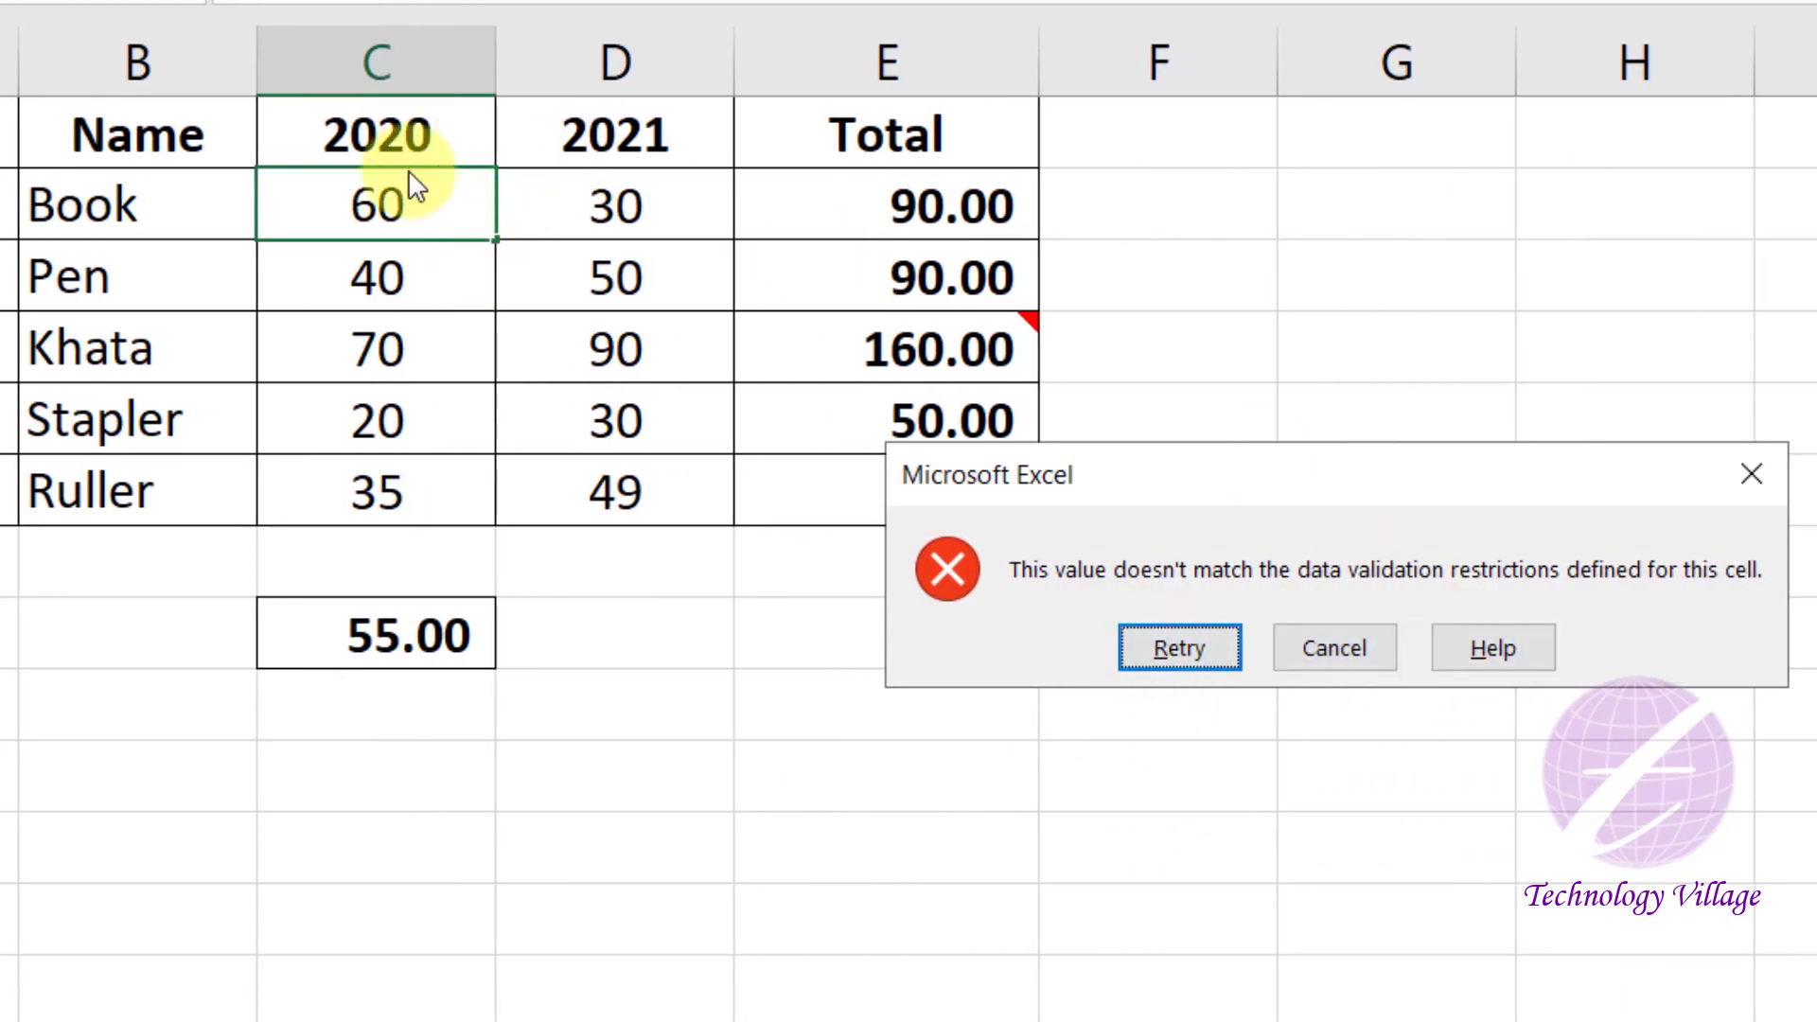
left_click(1324, 653)
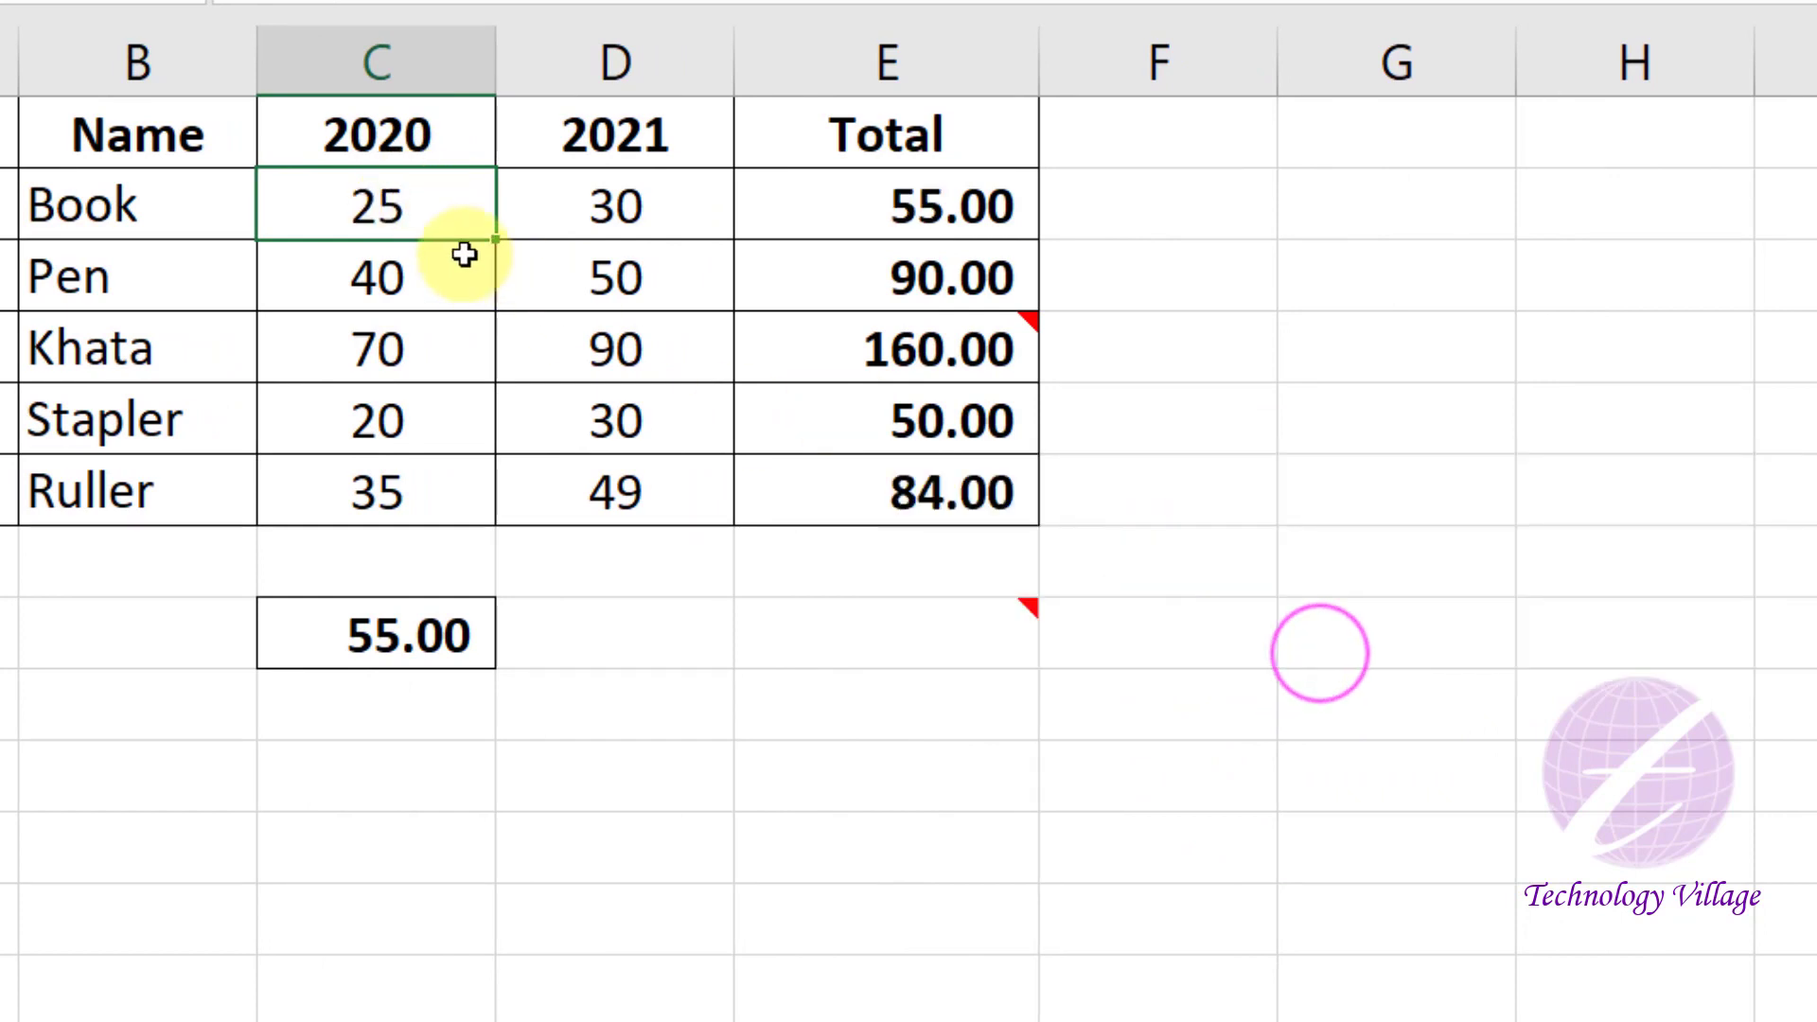
- Set the 2020 value for Book in C2 to 30
type("30")
key("Return")
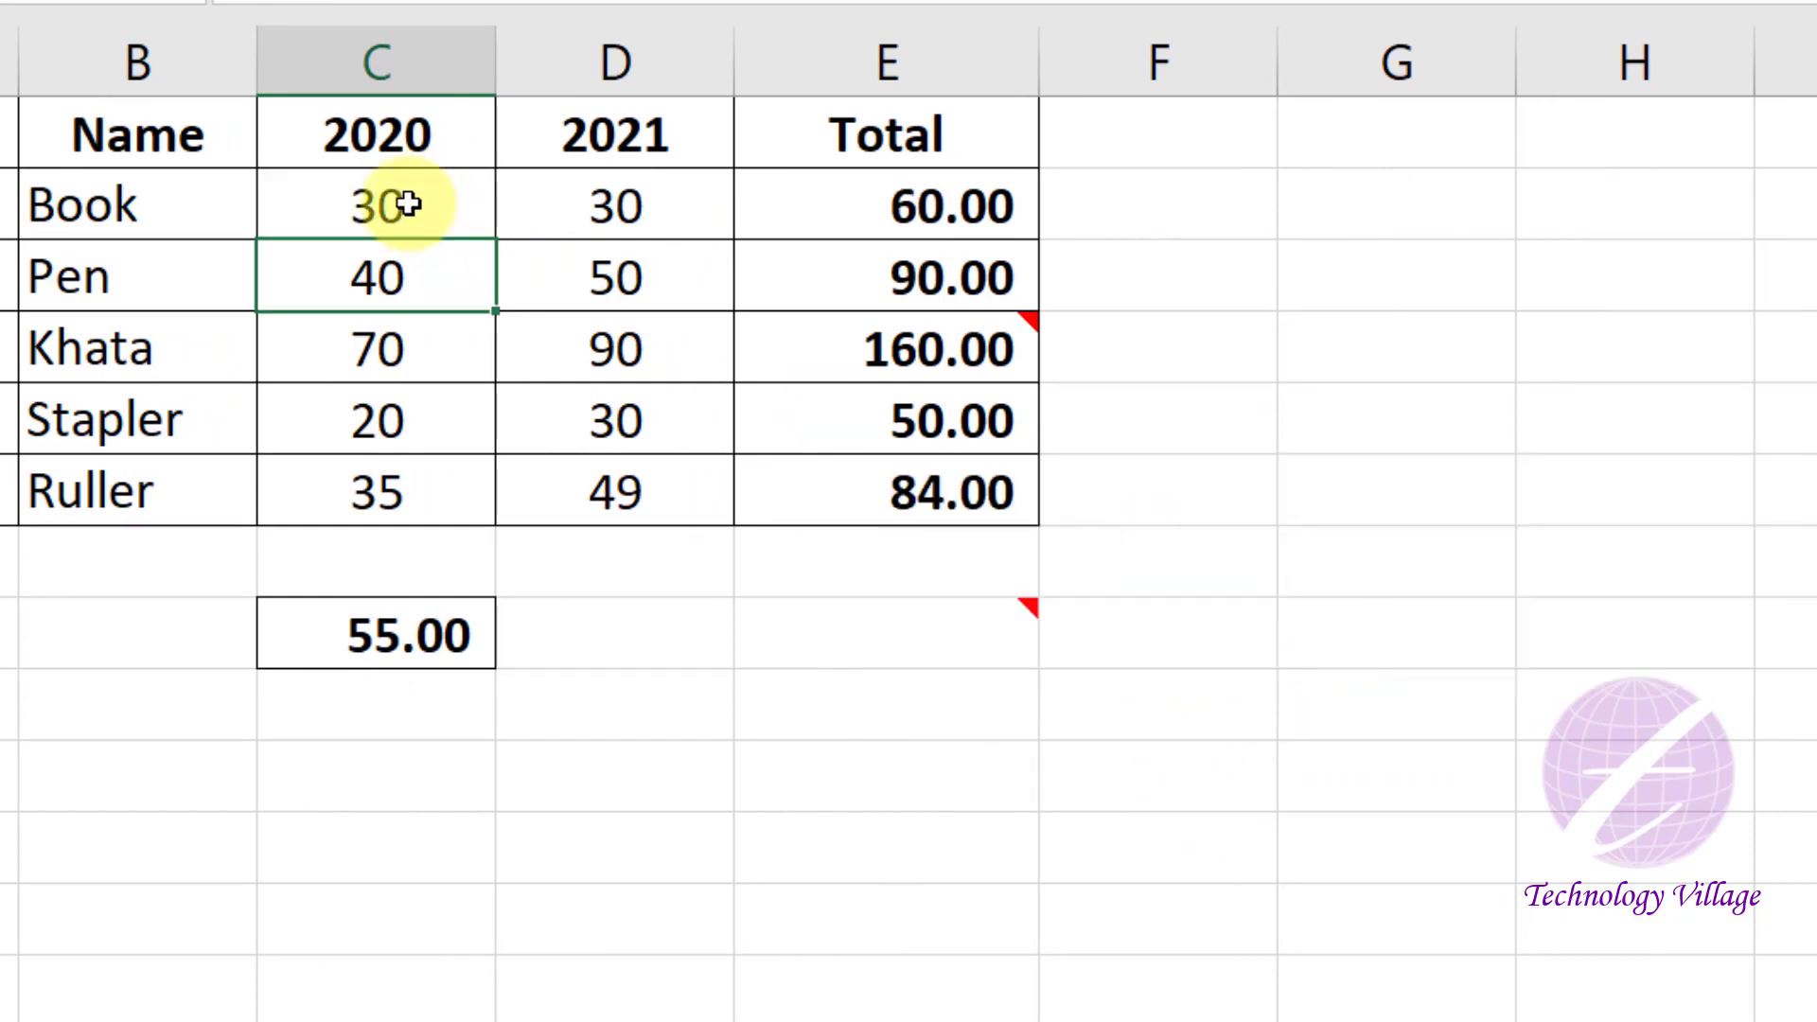
left_click(408, 204)
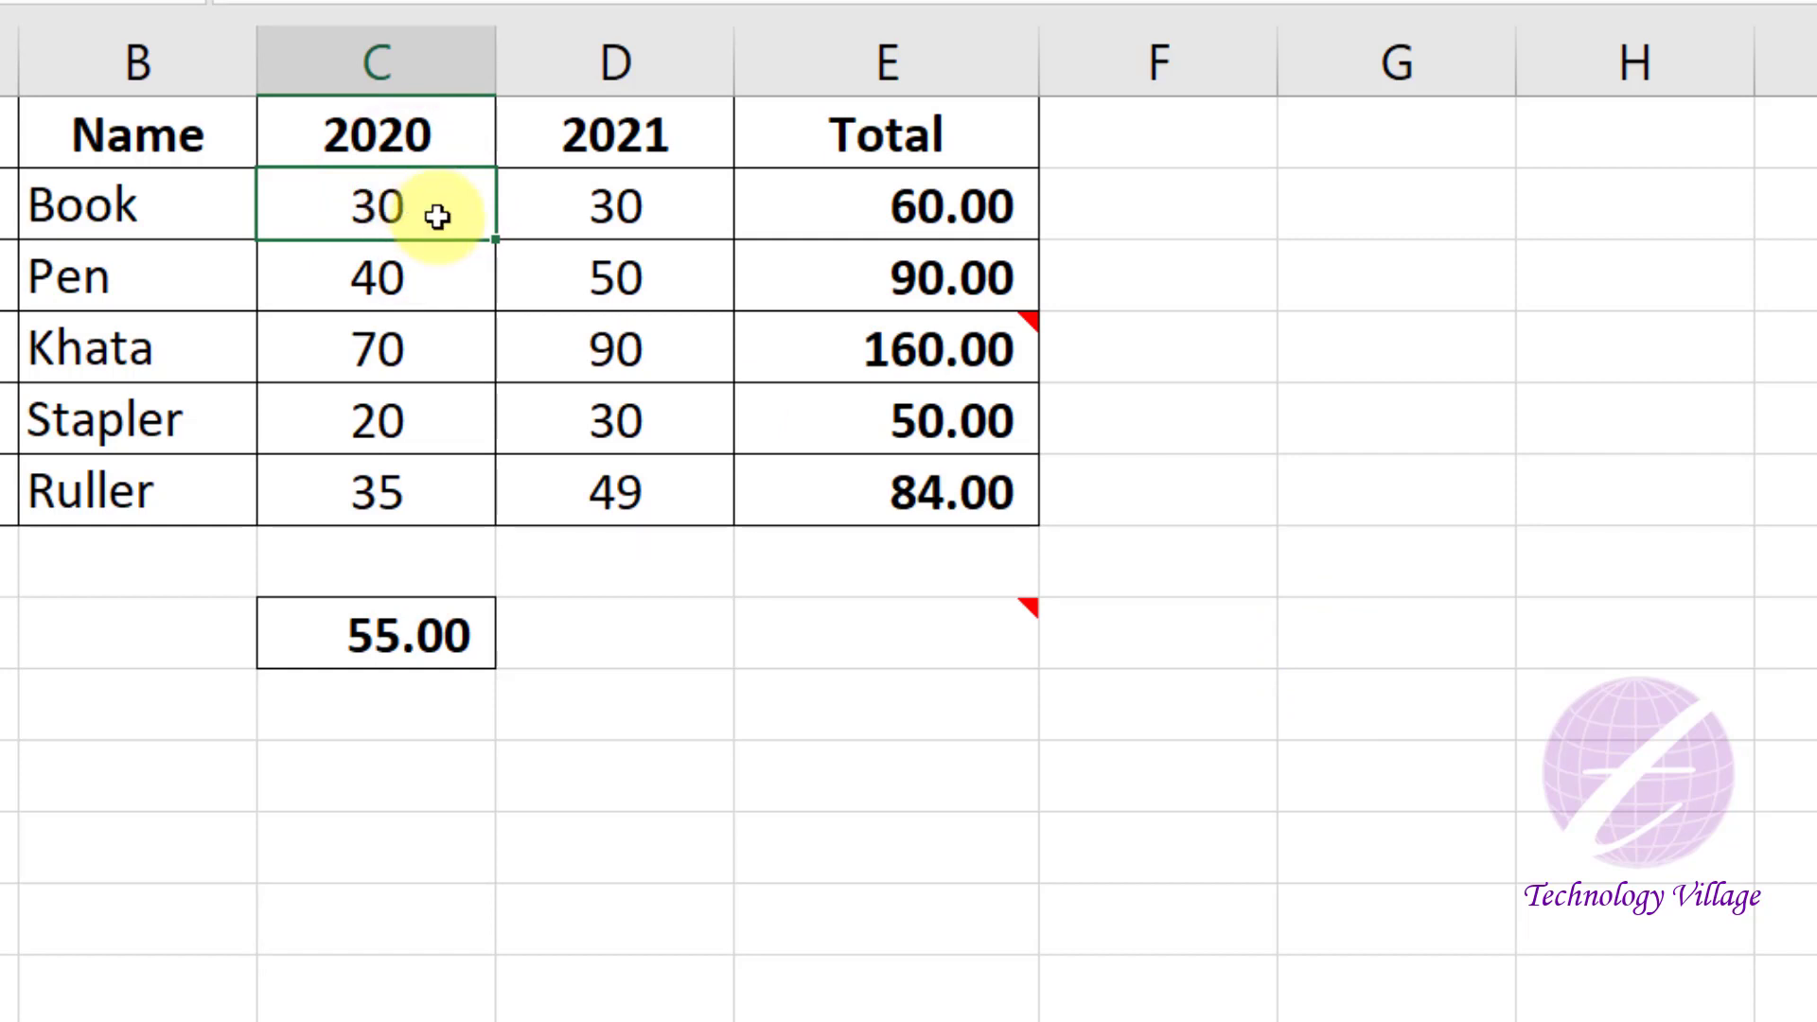
left_click(405, 206)
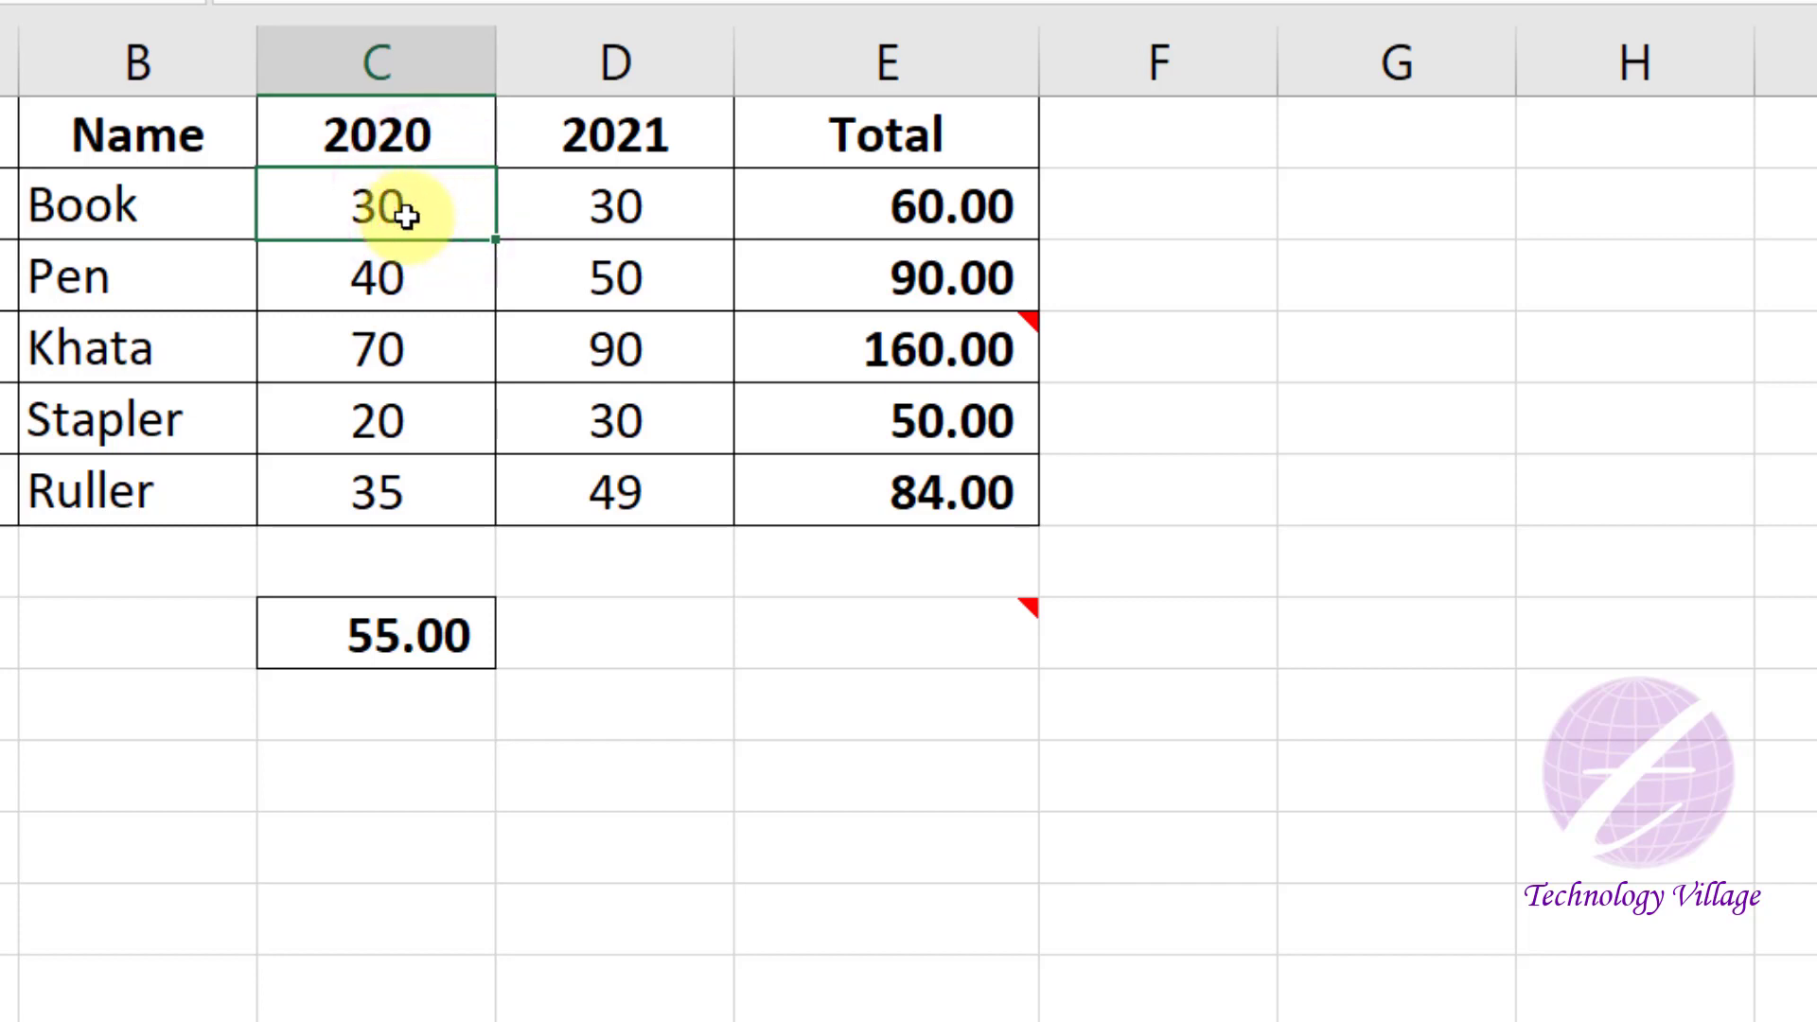
- Enter 60 in the empty cell D8 as a test without validation, and clear the cell again
left_click(663, 634)
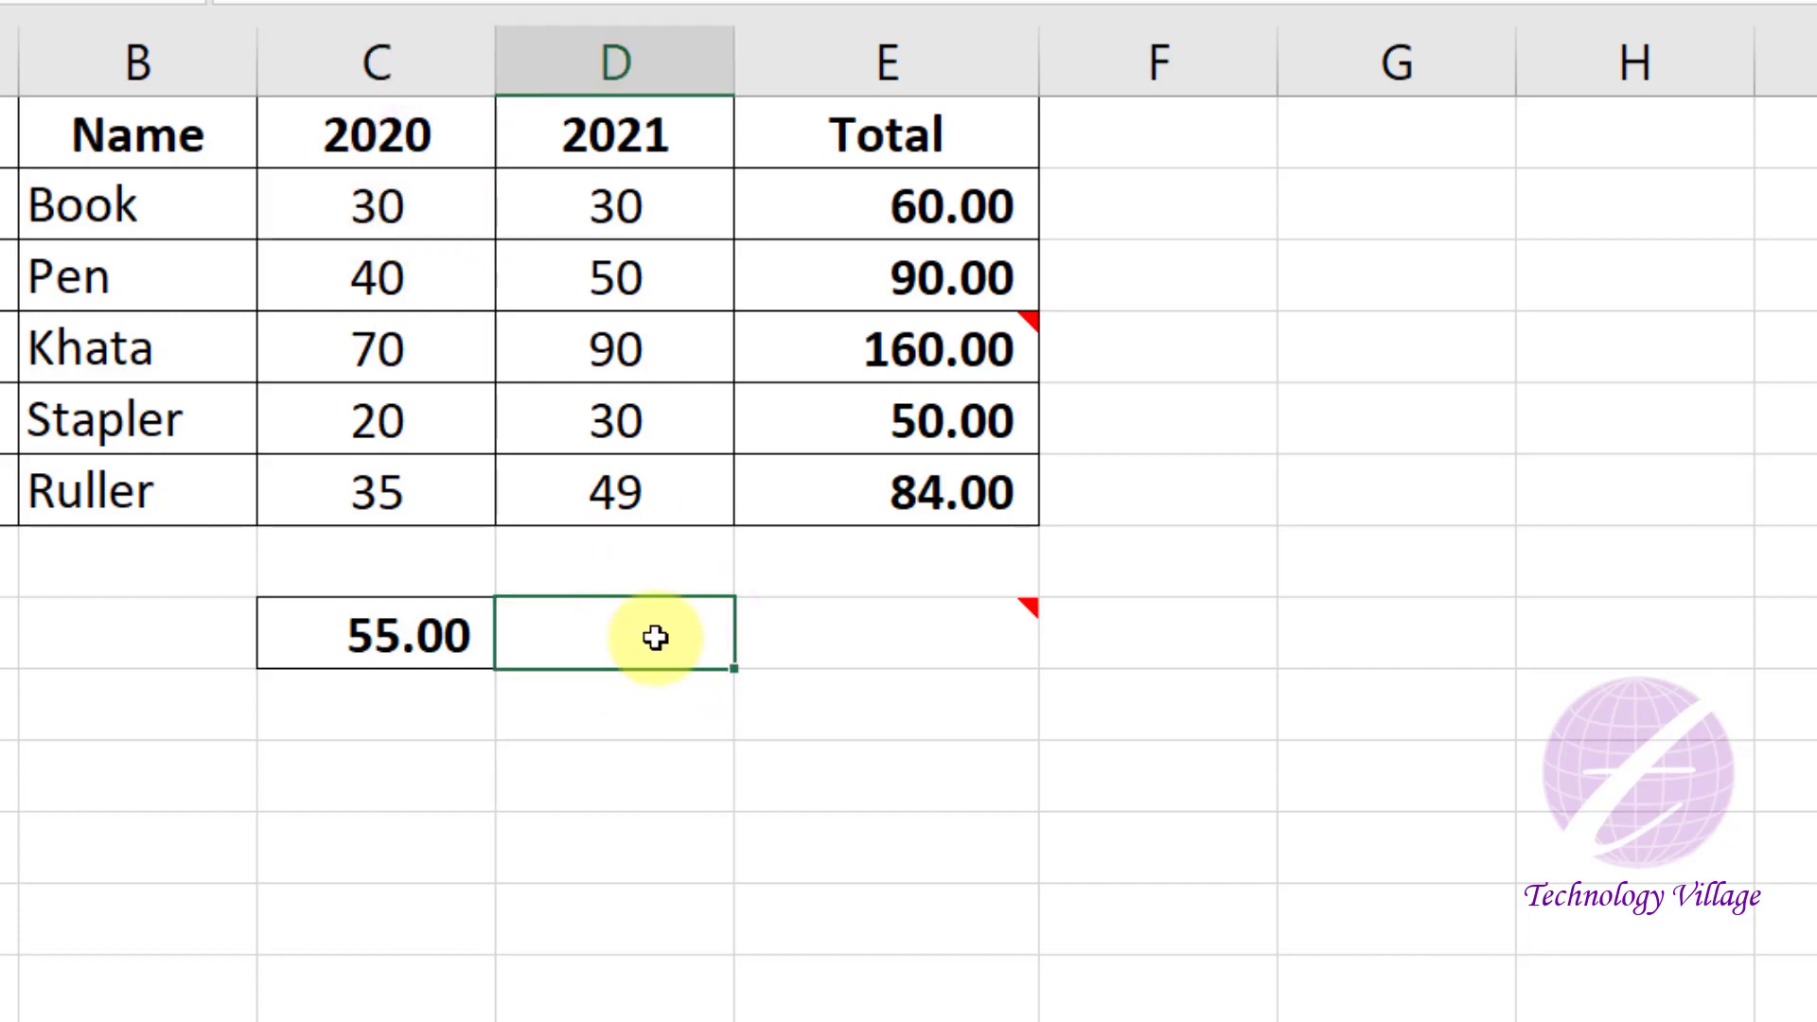
key("Return")
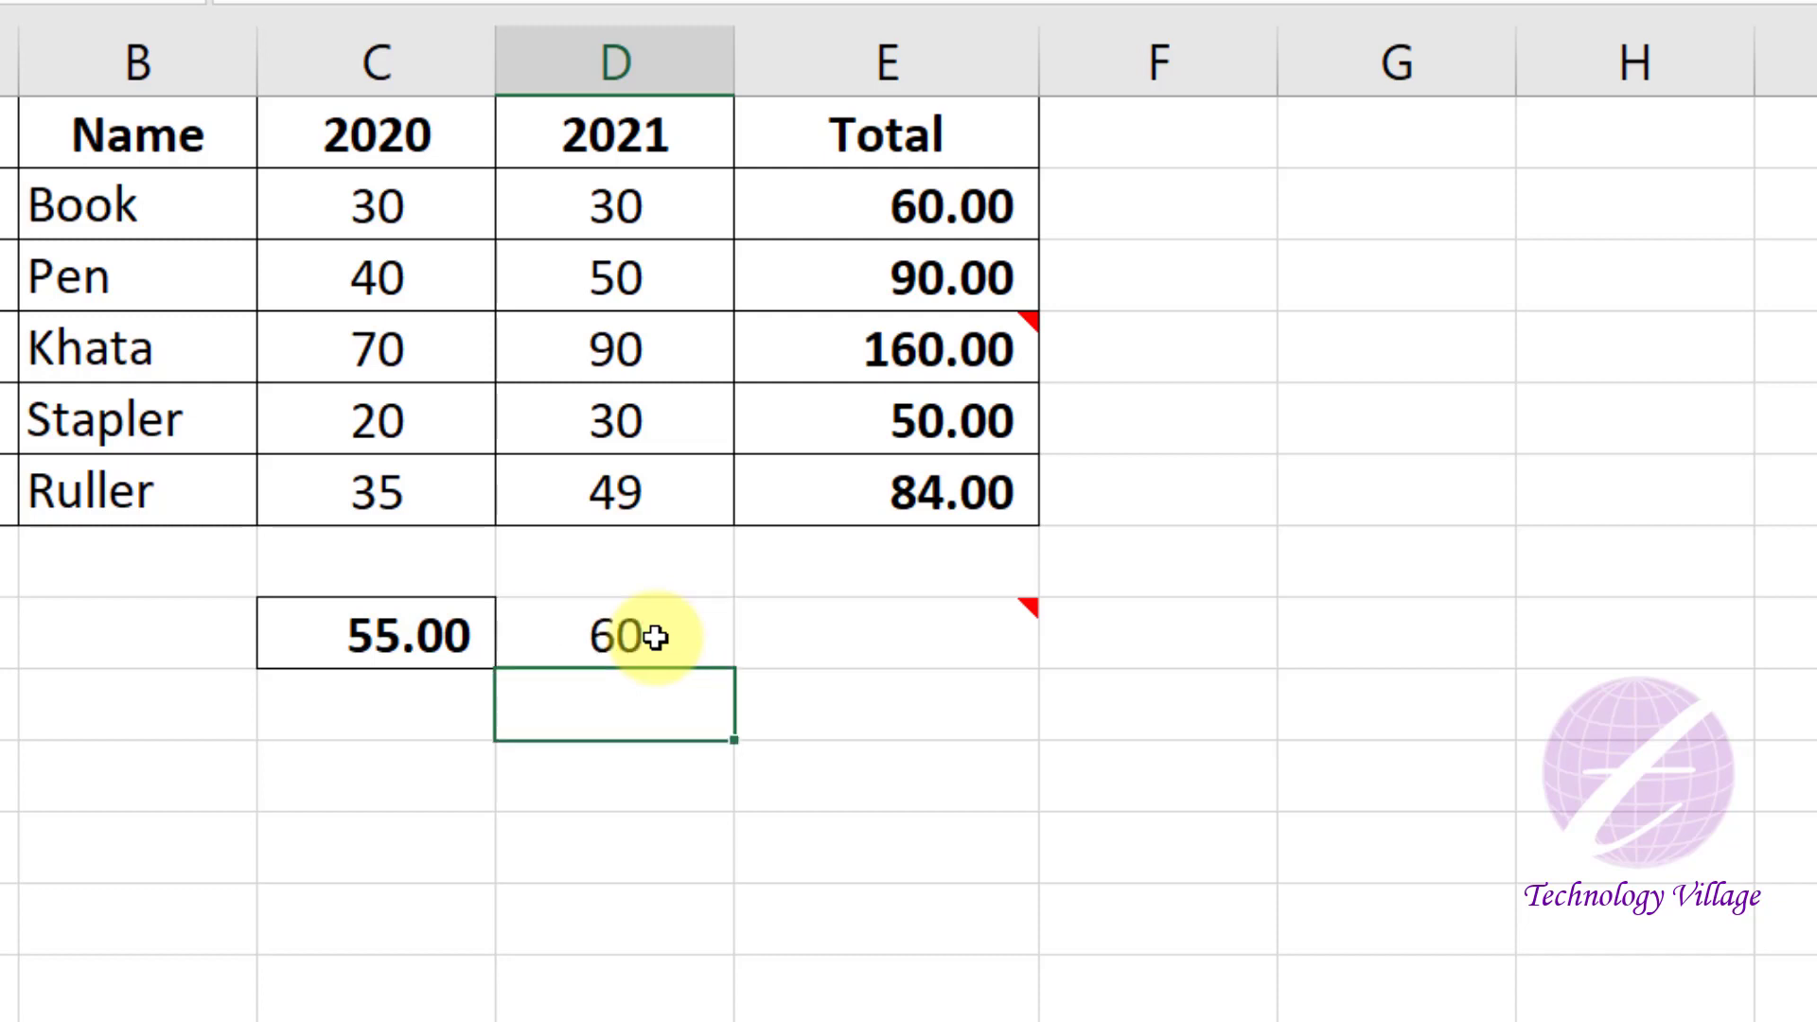
left_click(656, 637)
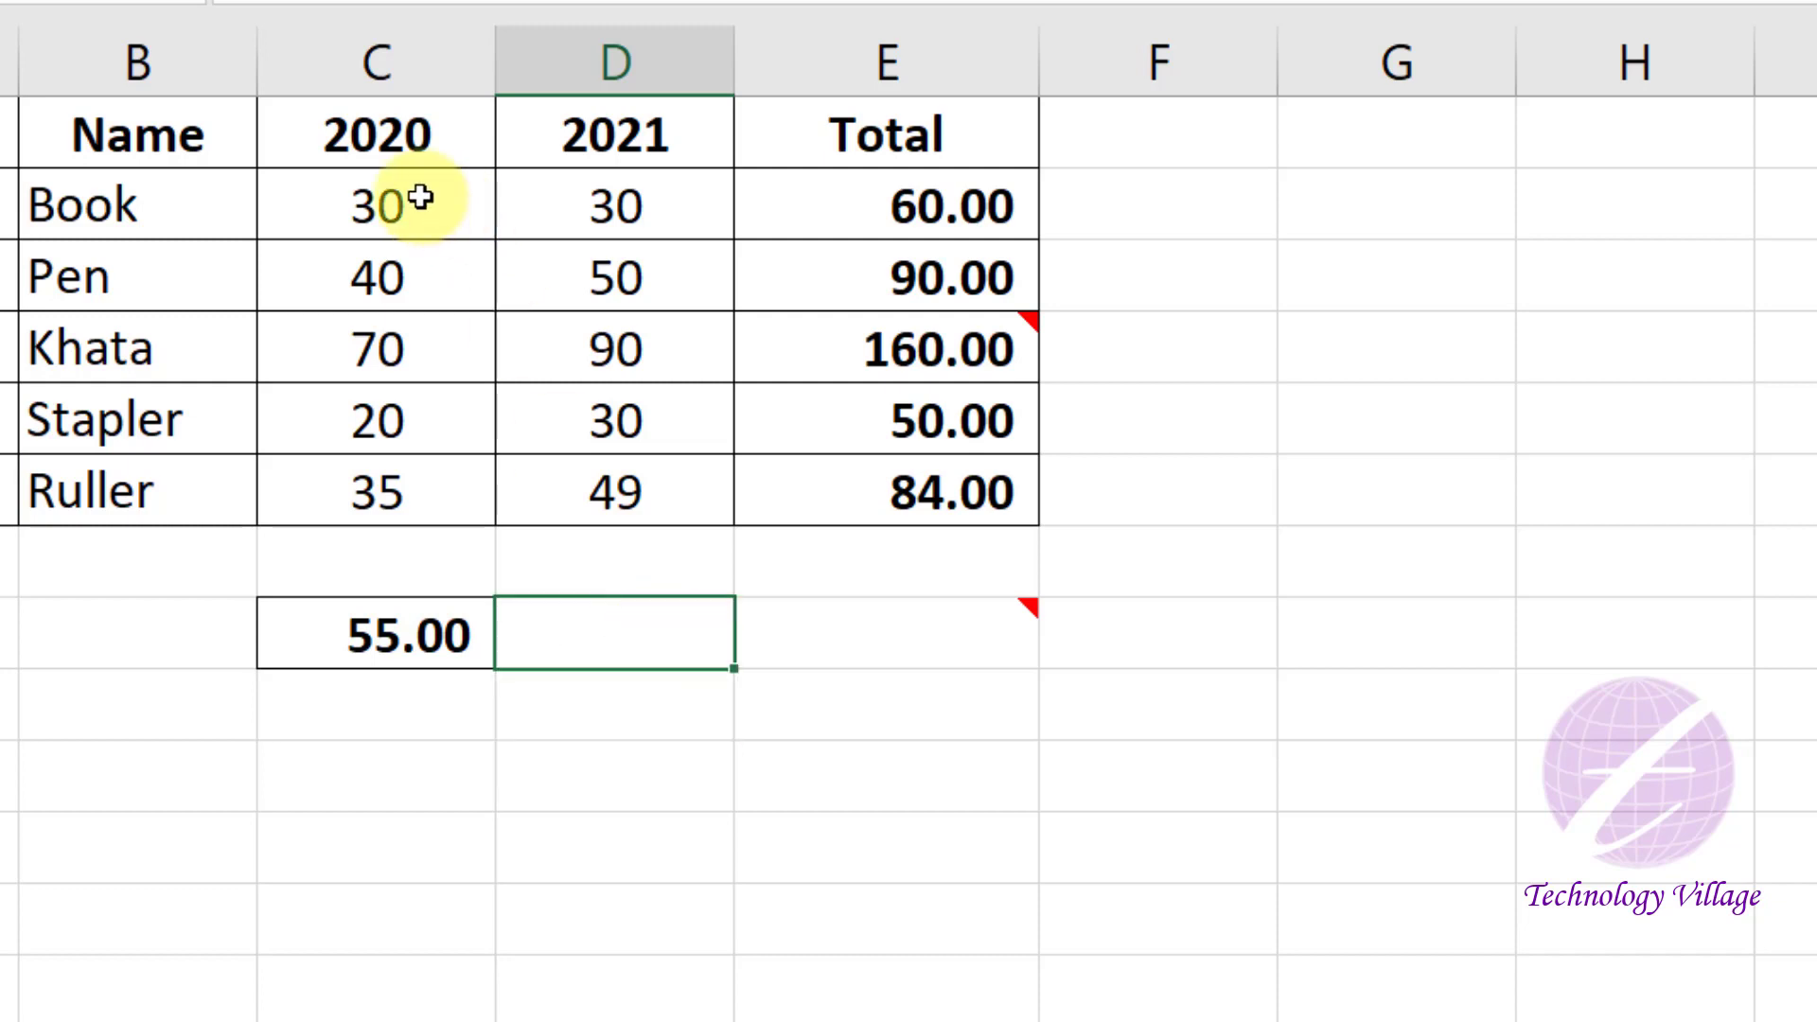
- Copy C2 and paste only its data validation rule into D8 with the Paste Special Validation option
left_click(472, 196)
key("ctrl+c")
left_click(597, 634)
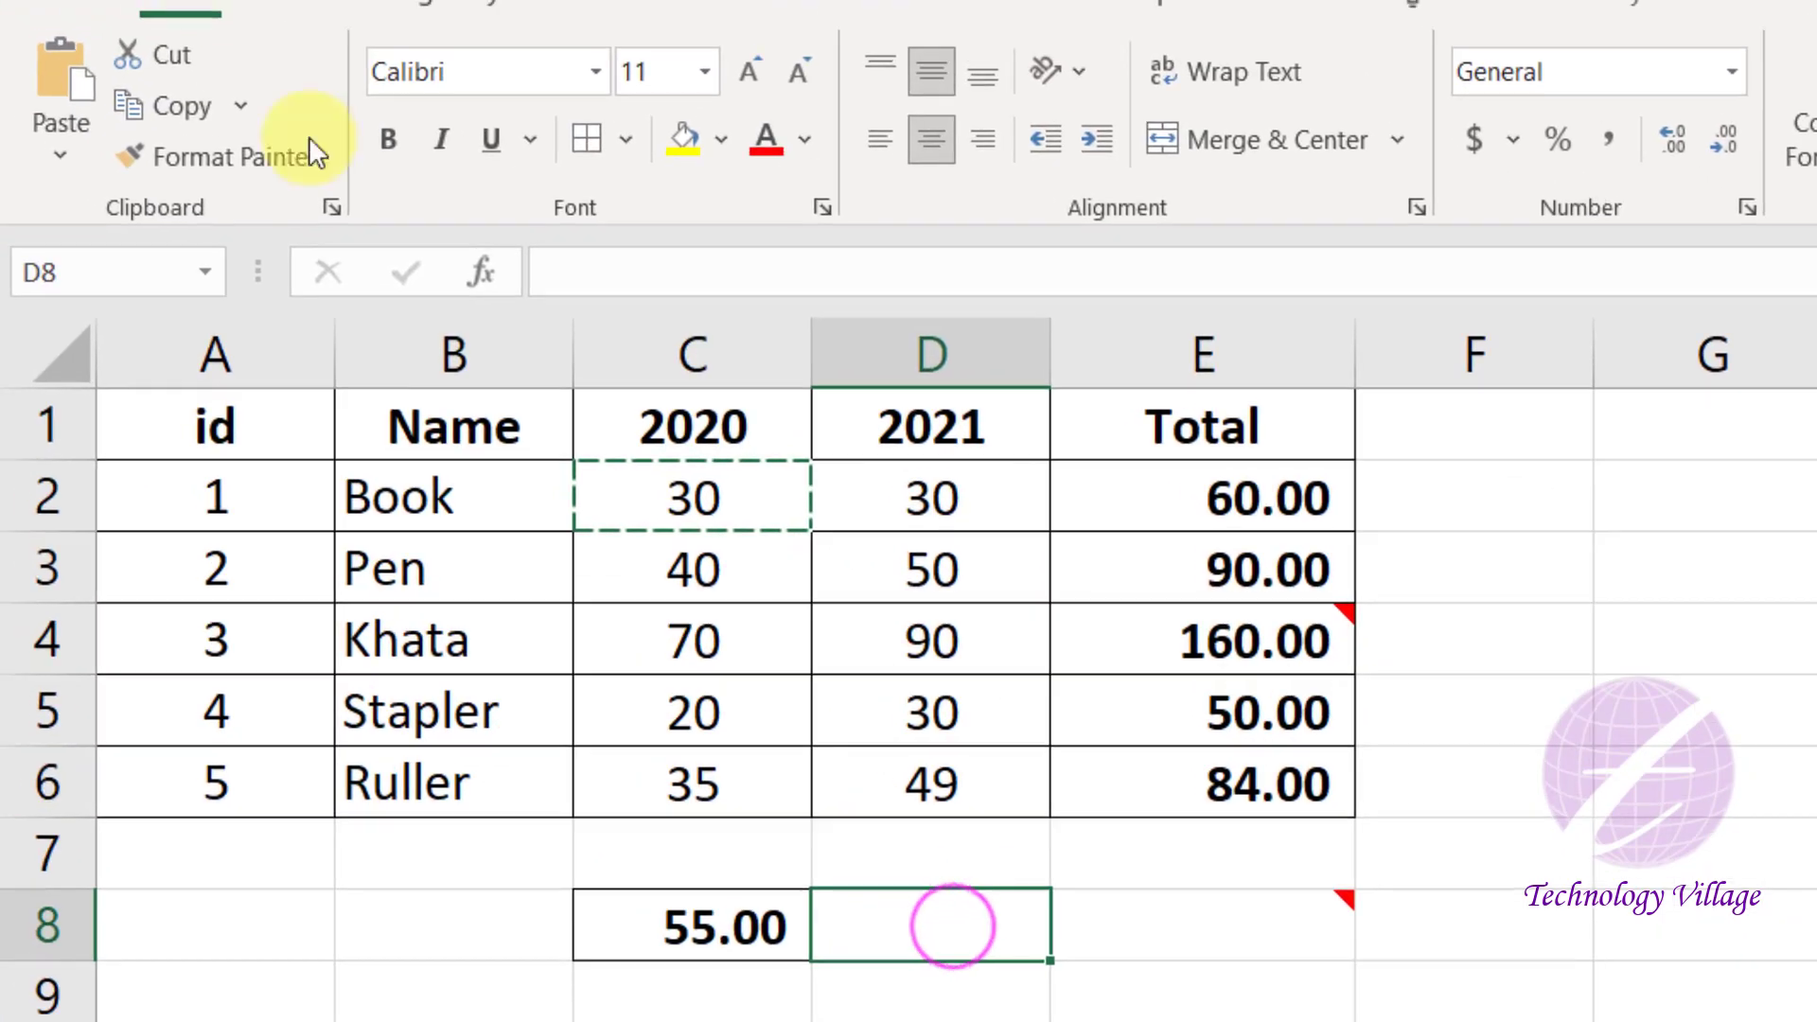
left_click(71, 159)
left_click(213, 681)
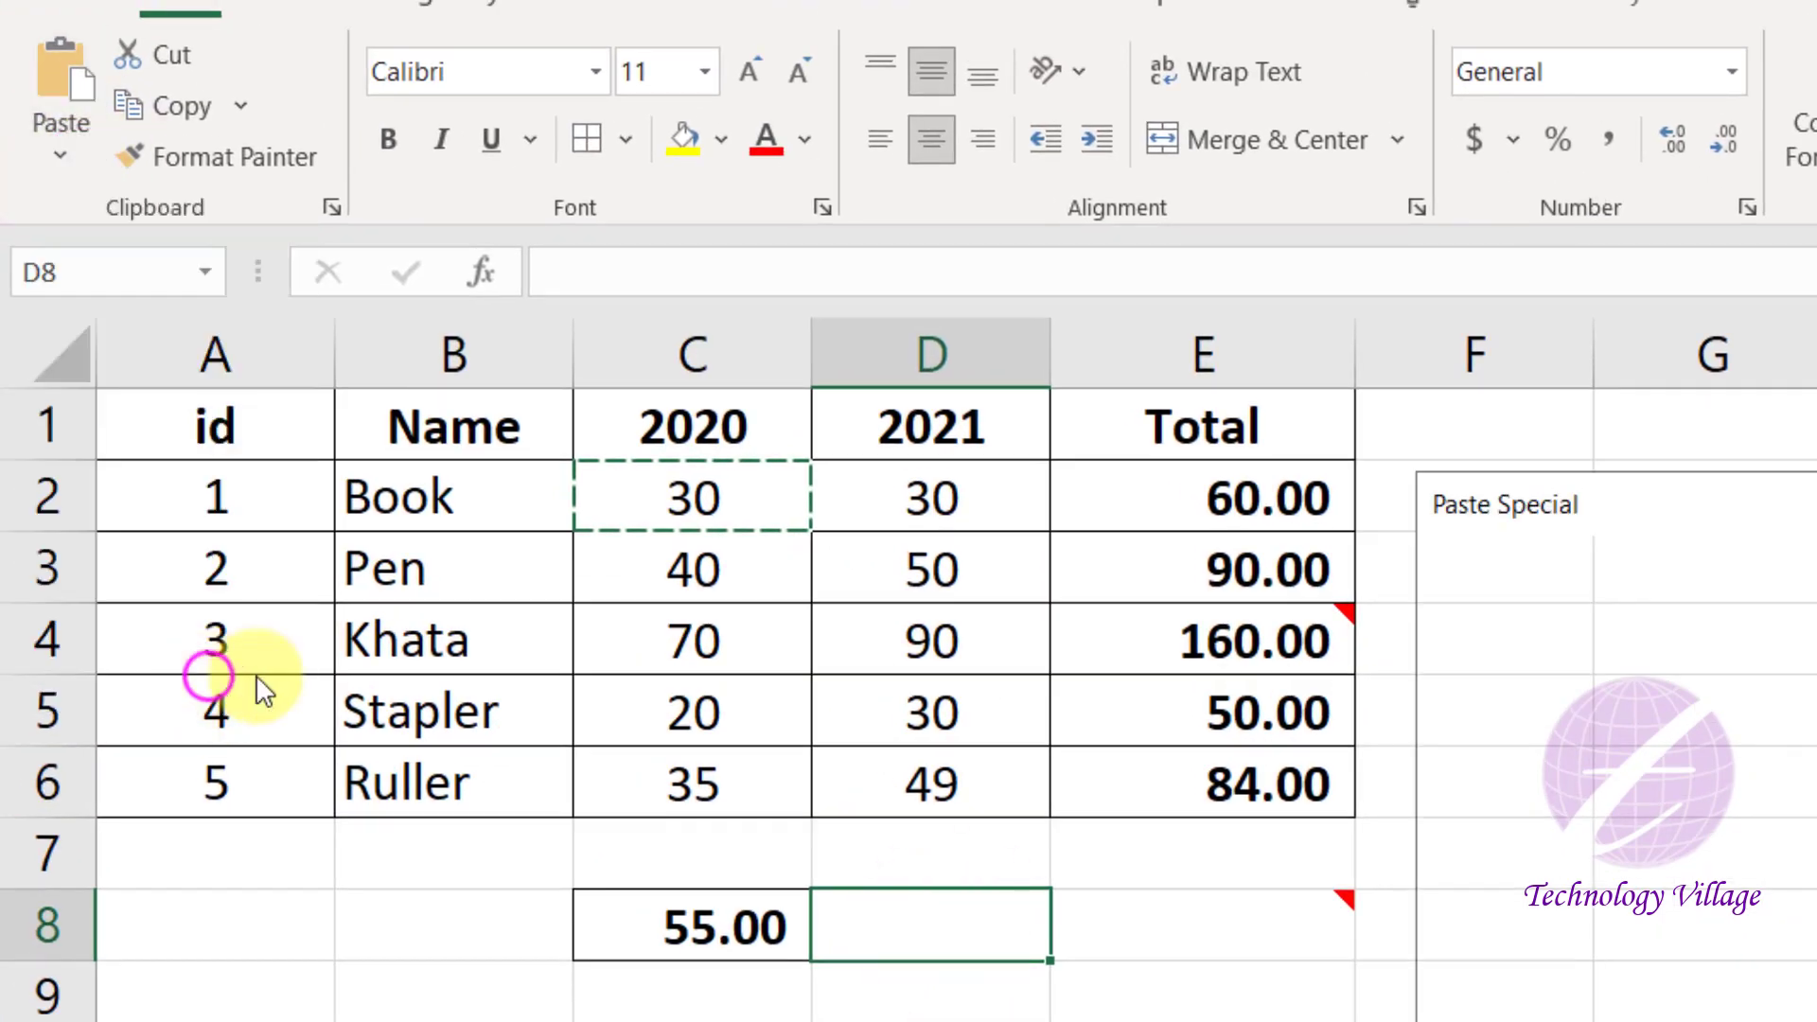
left_click(1495, 809)
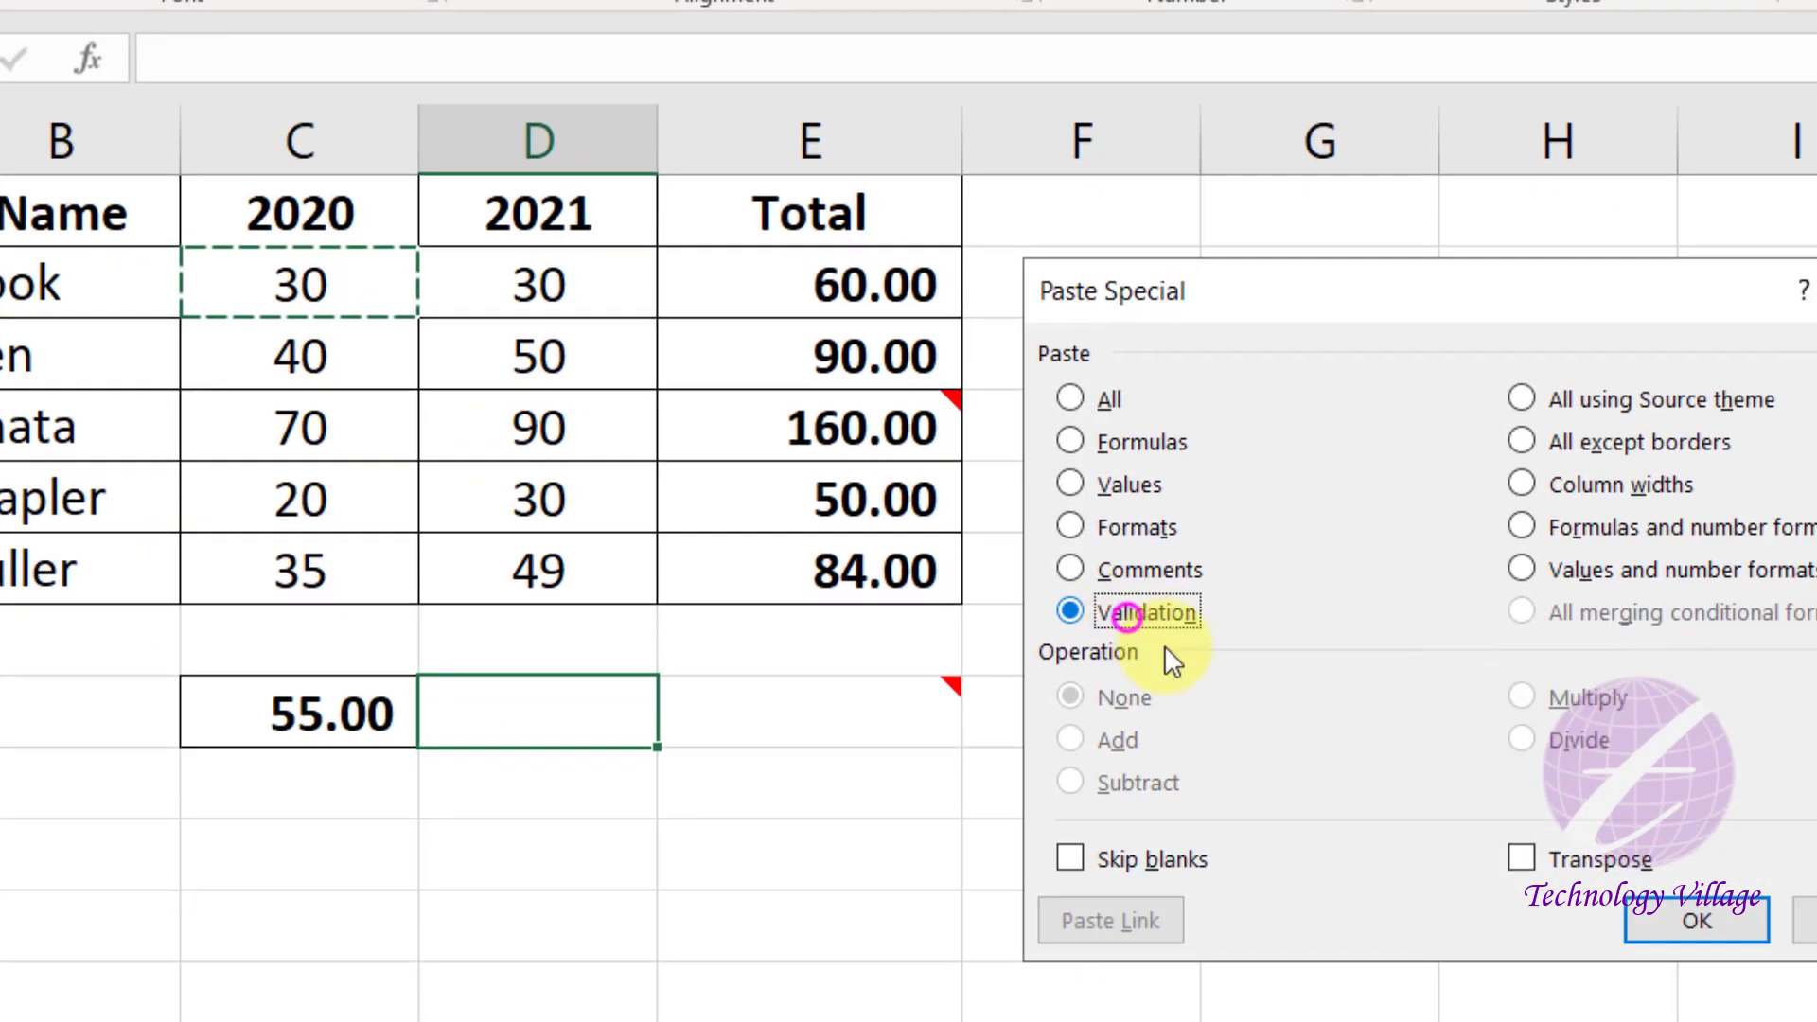
left_click(1690, 921)
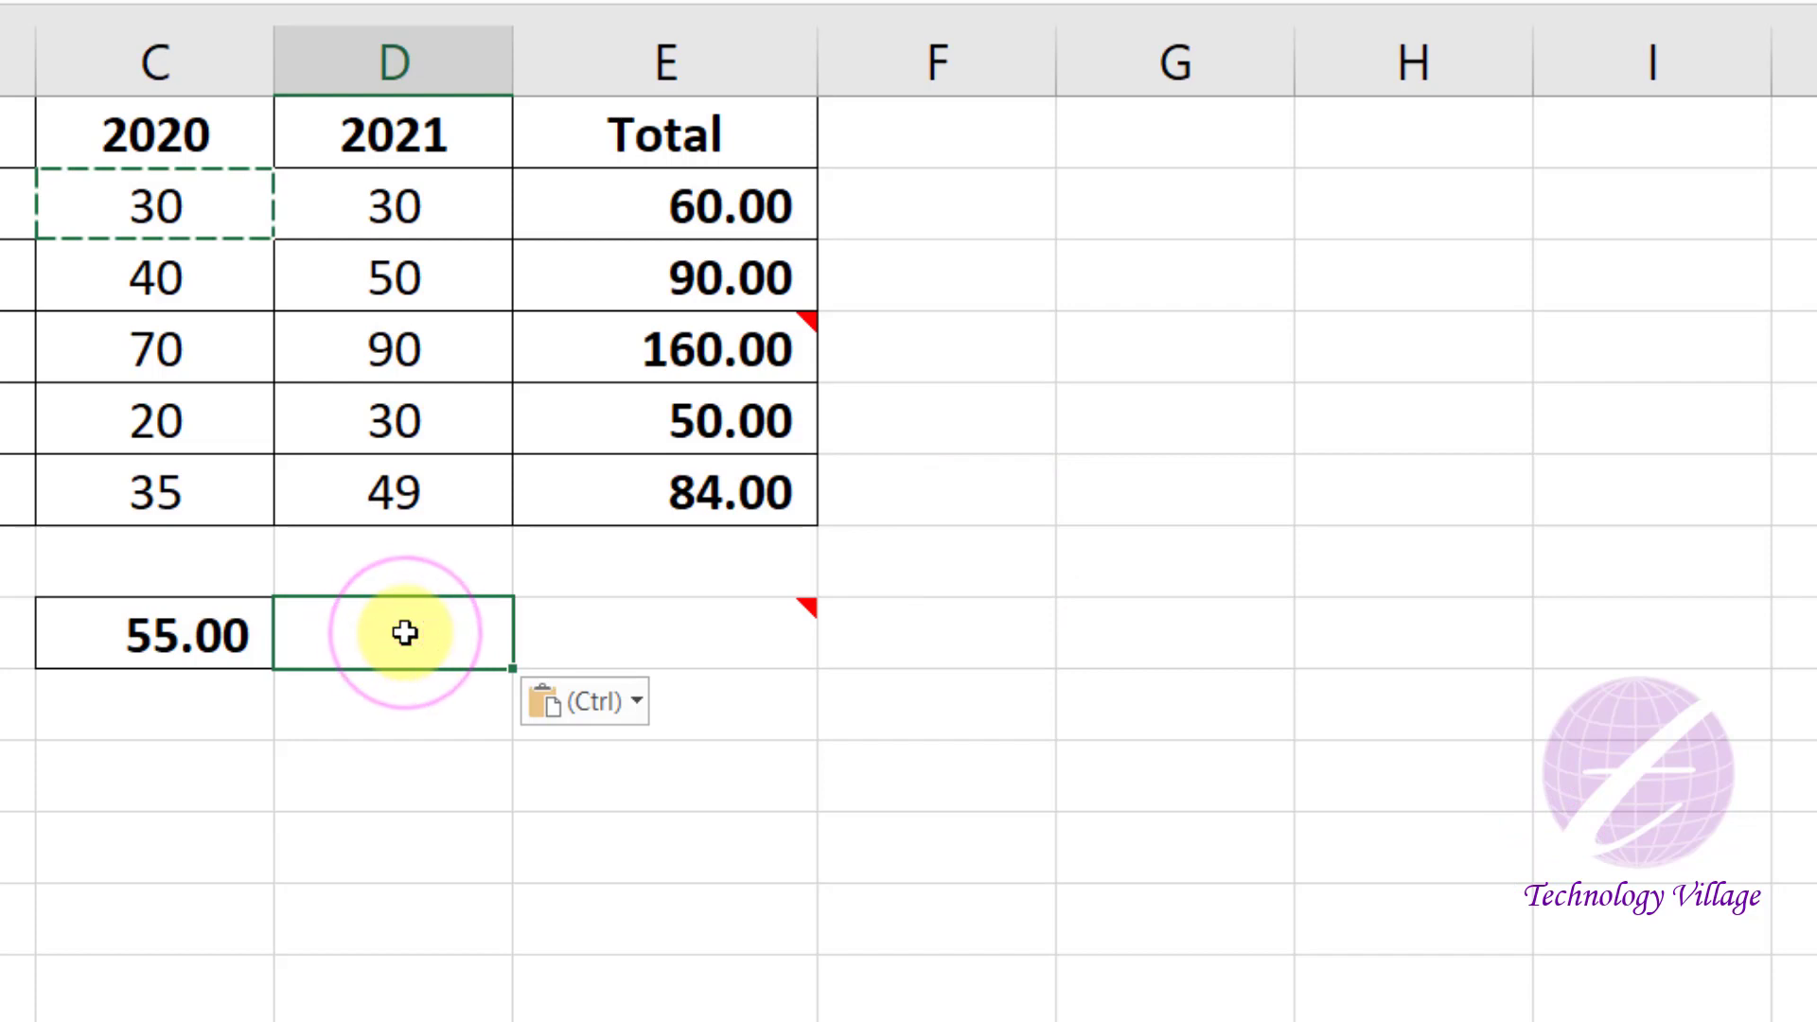
- Try to enter 60 in D8 to test the pasted validation rule
type("60")
key("Return")
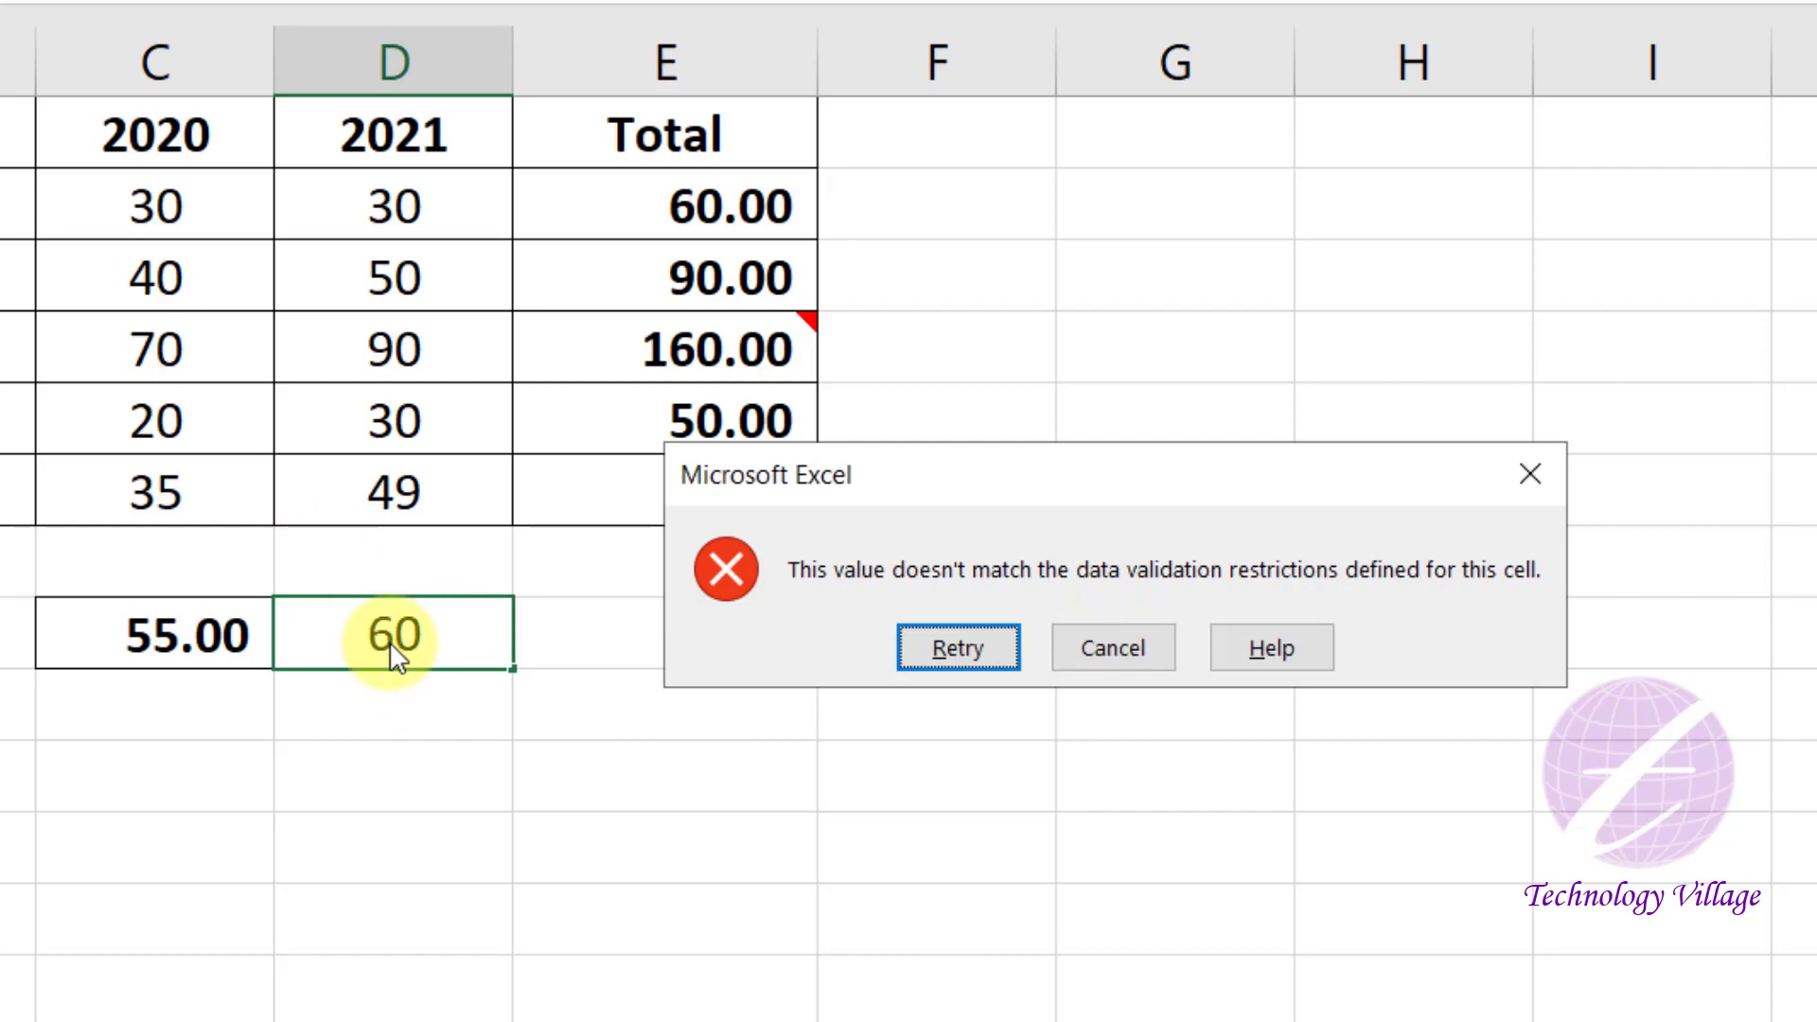
left_click(1130, 647)
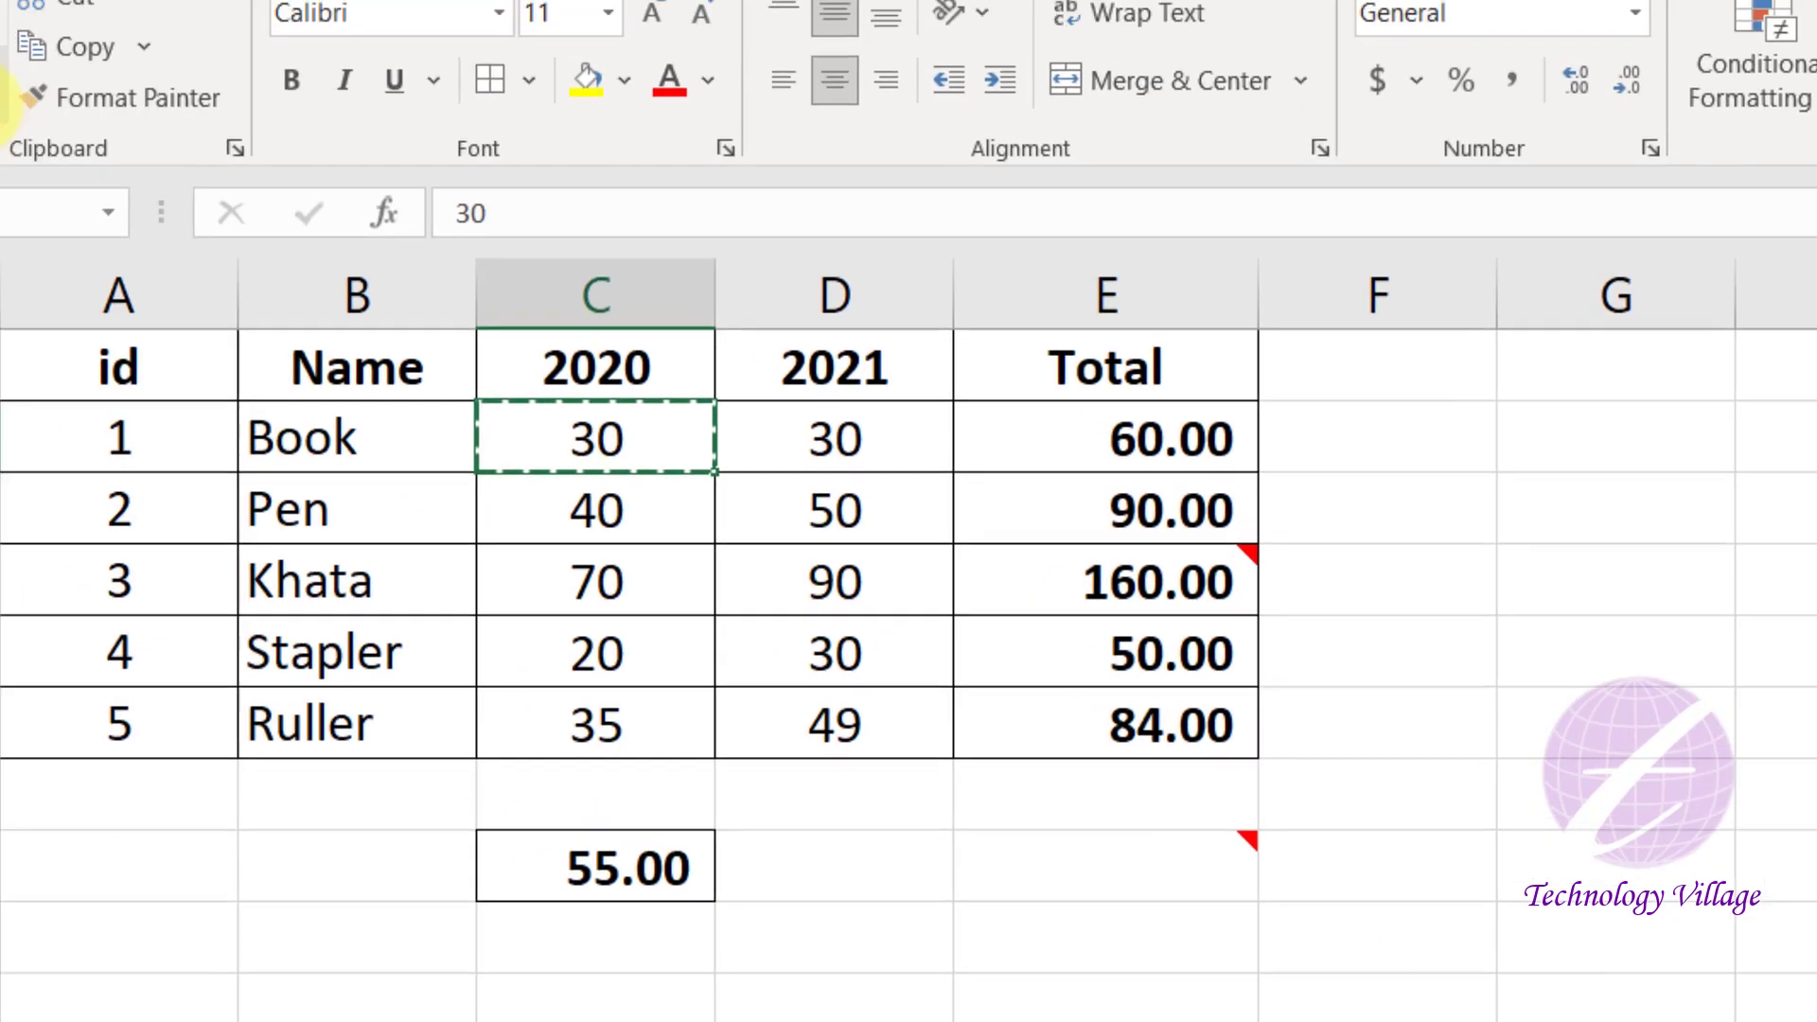
left_click(60, 149)
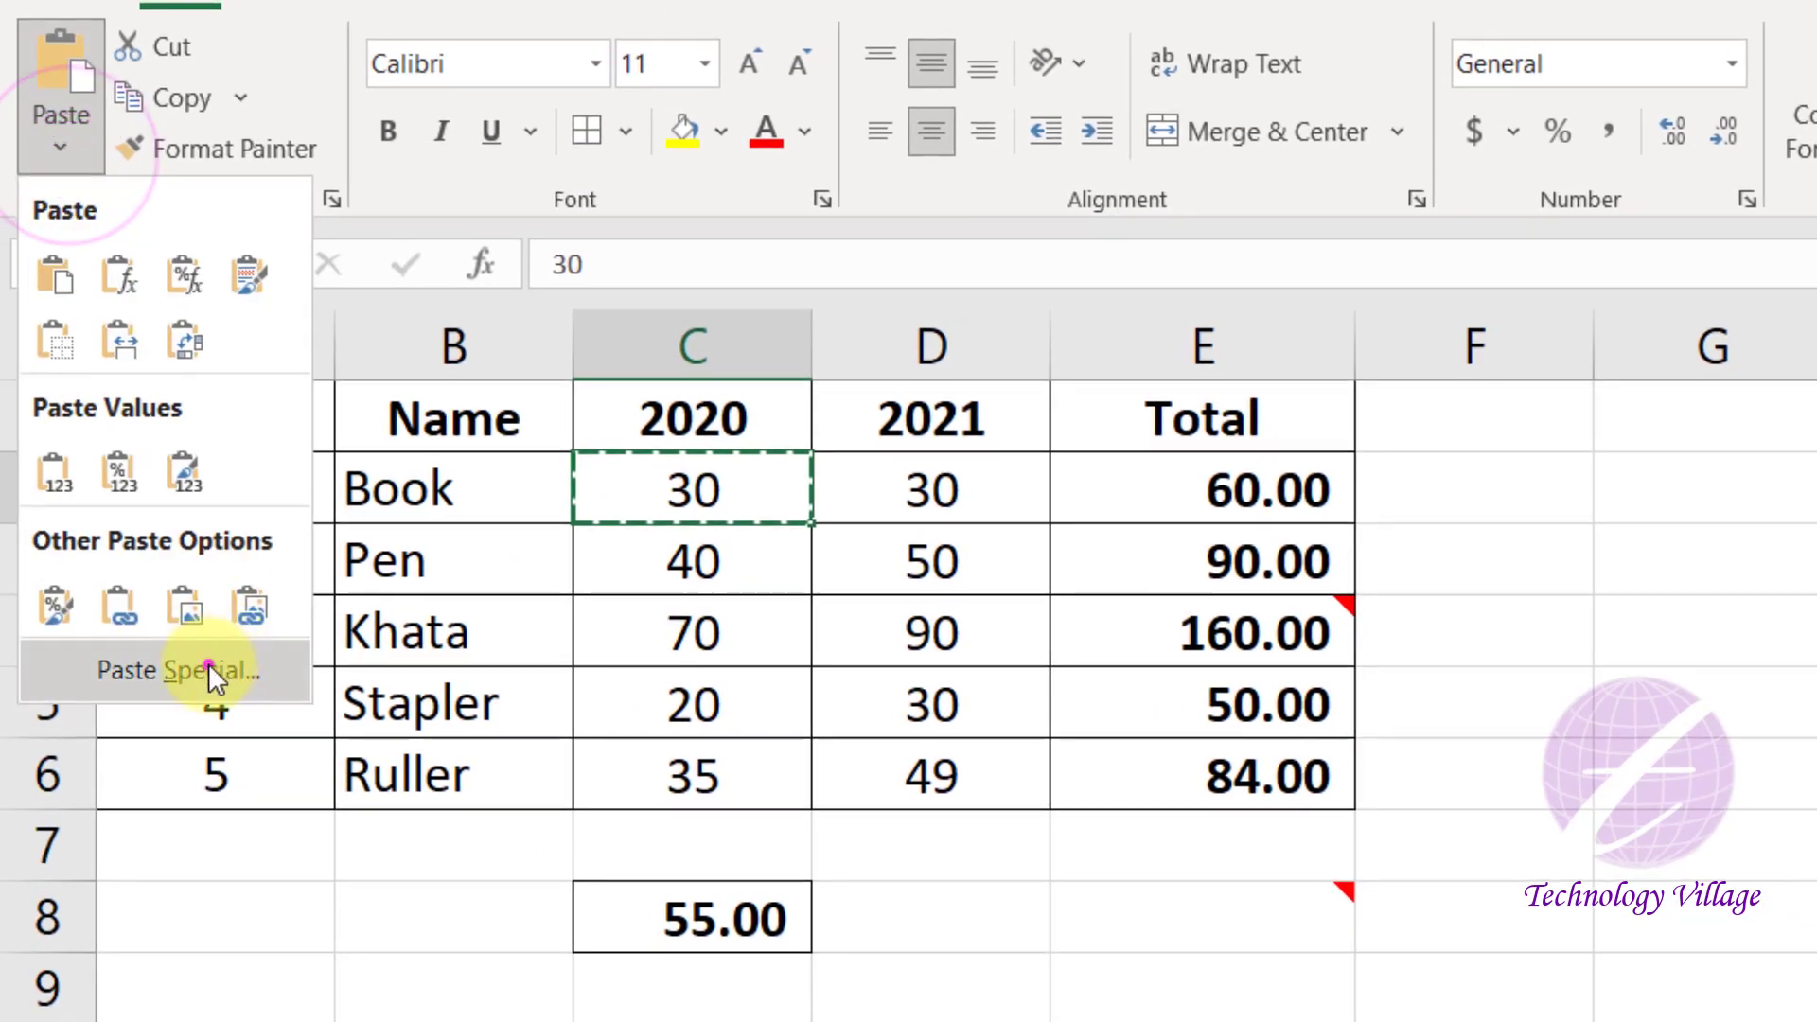
left_click(203, 663)
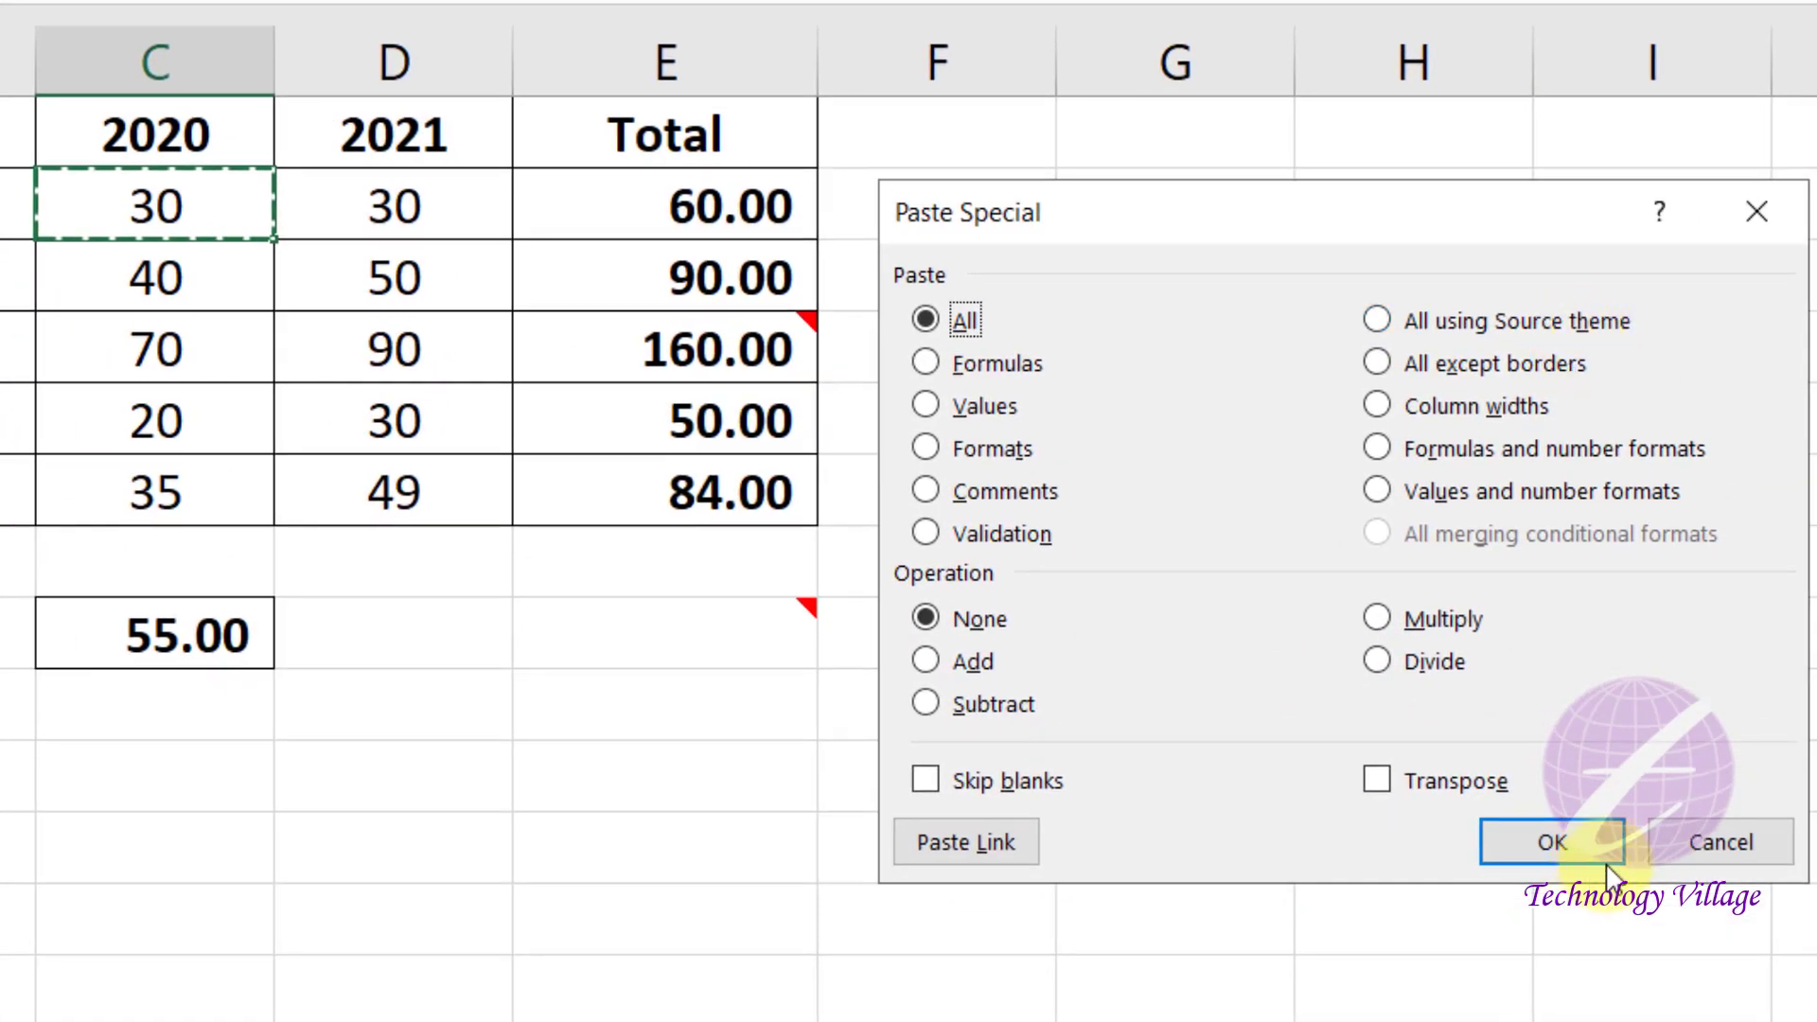
left_click(1704, 838)
- Copy E2 and paste it into G2 with the Paste Special All using Source theme option, then undo the paste
left_click(698, 189)
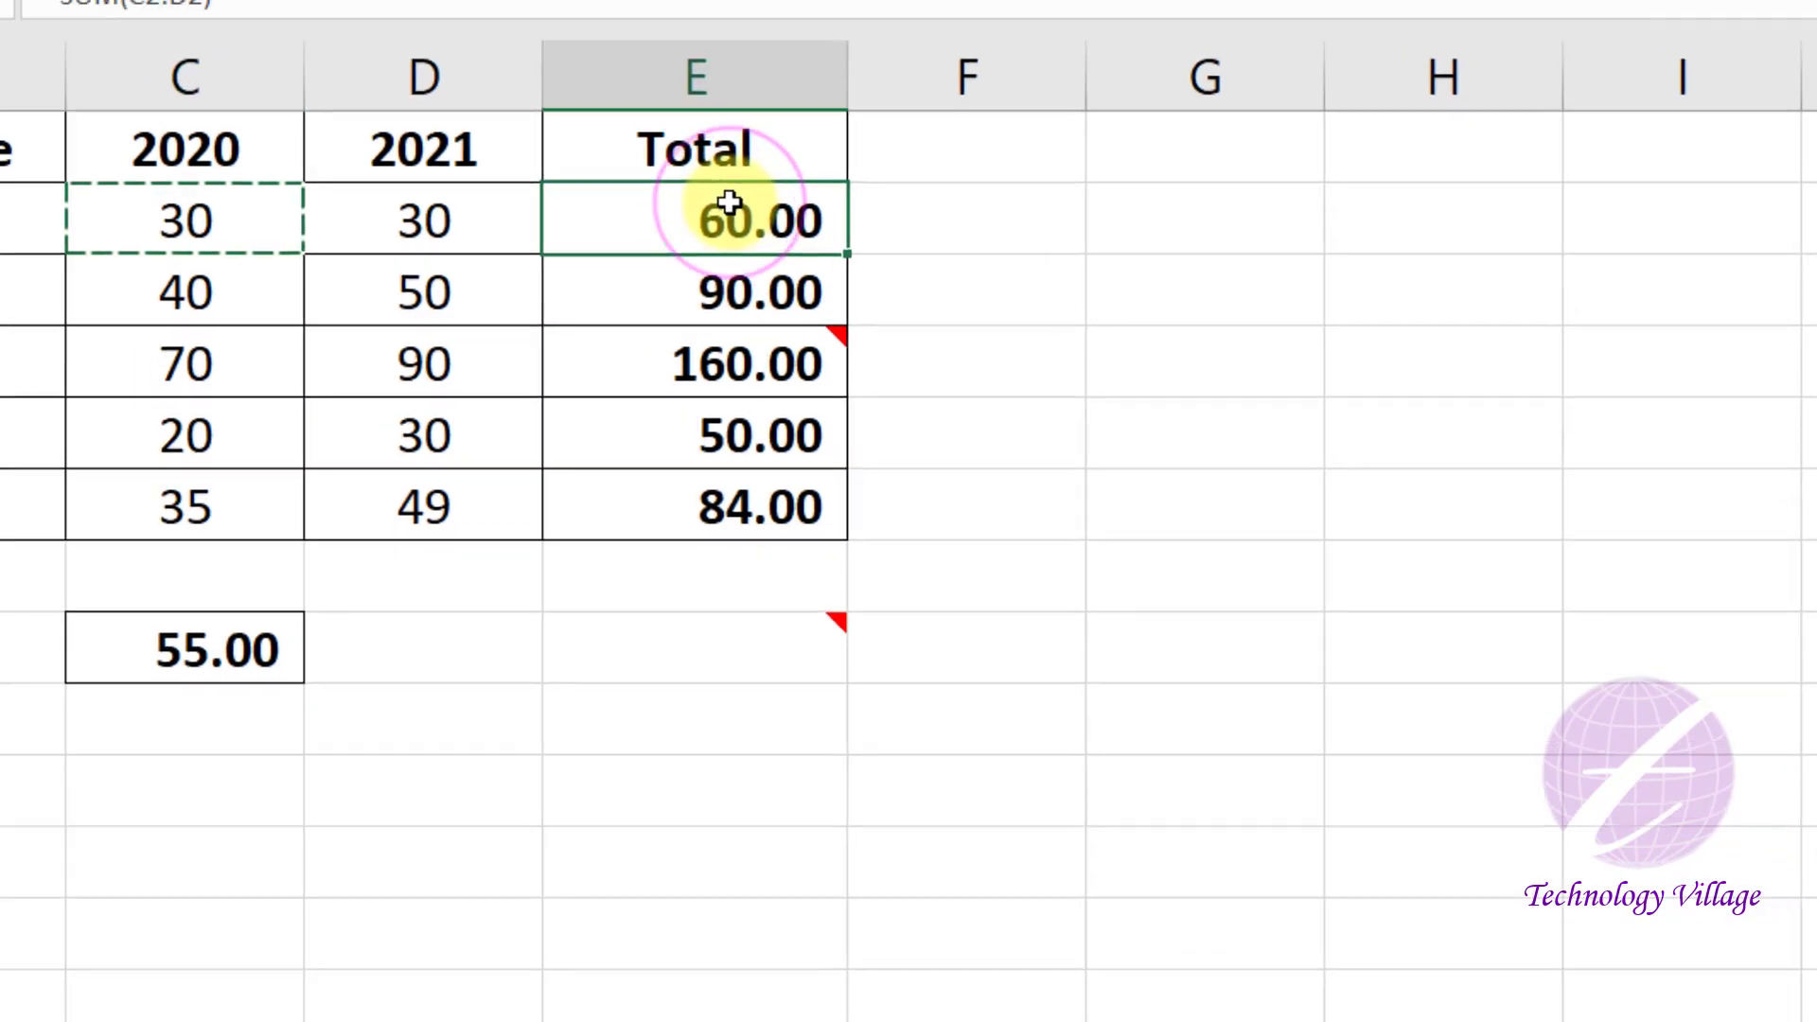
key("ctrl+c")
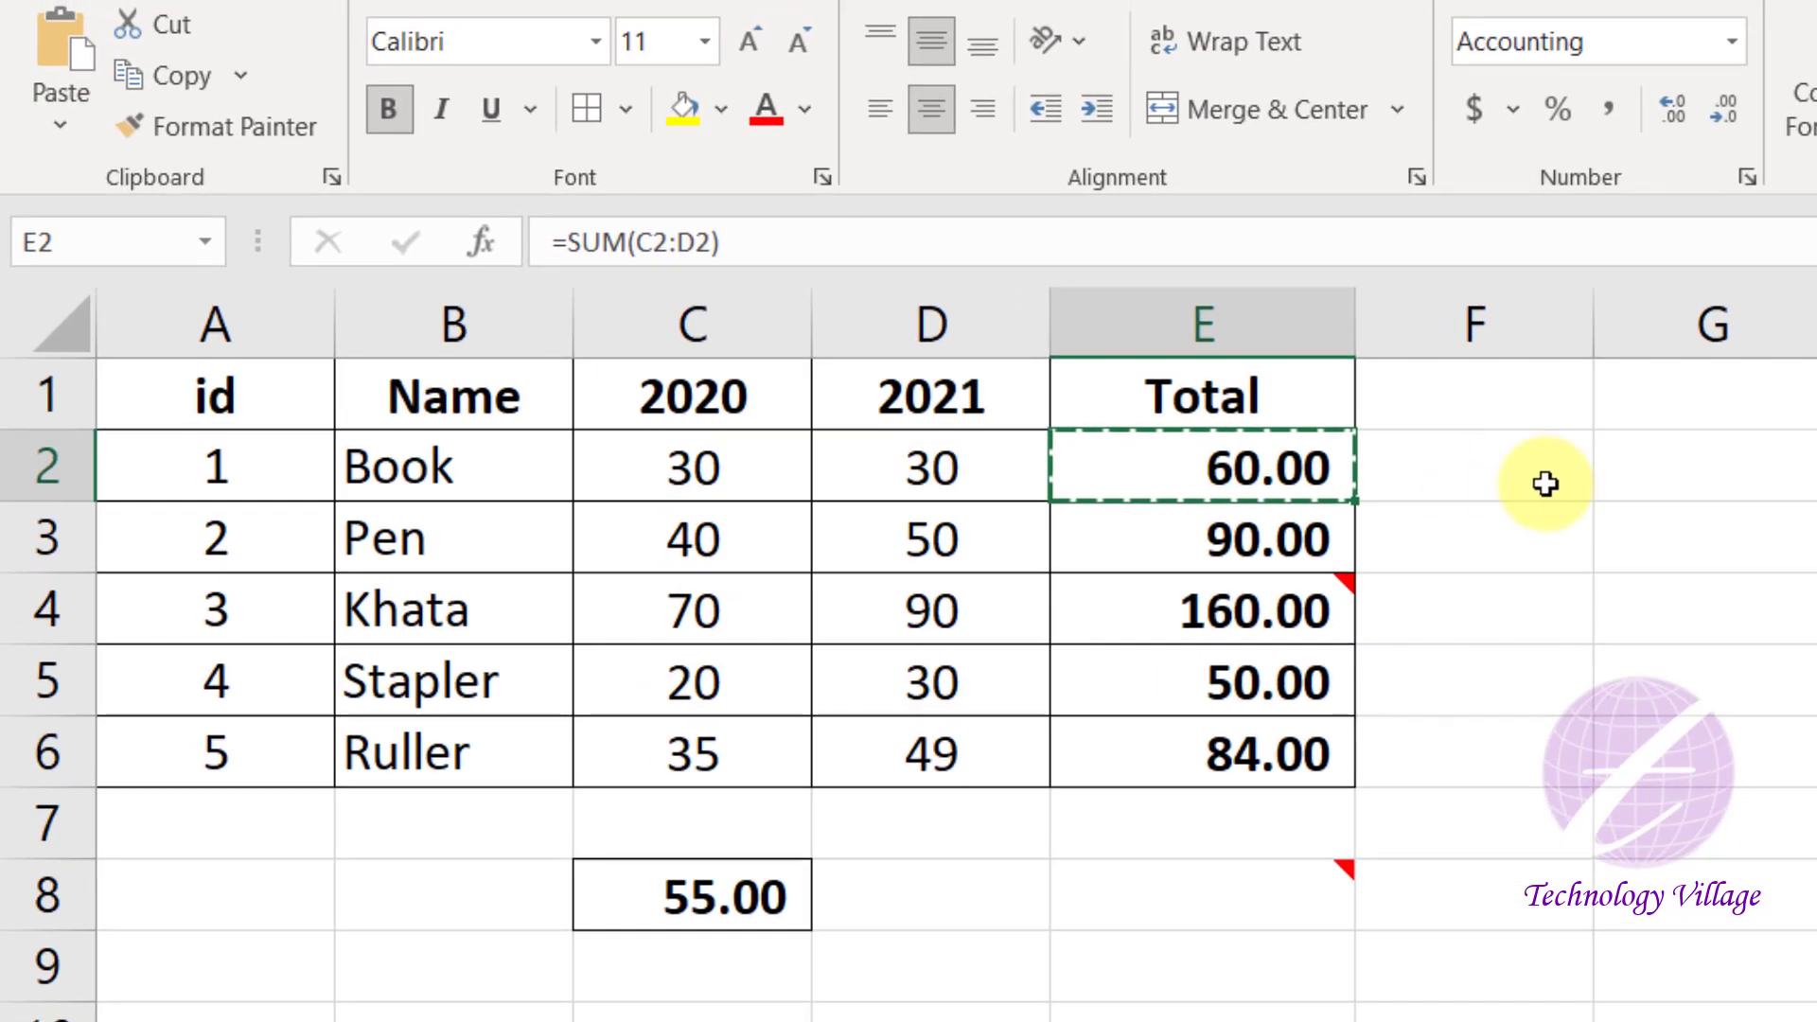
left_click(1643, 487)
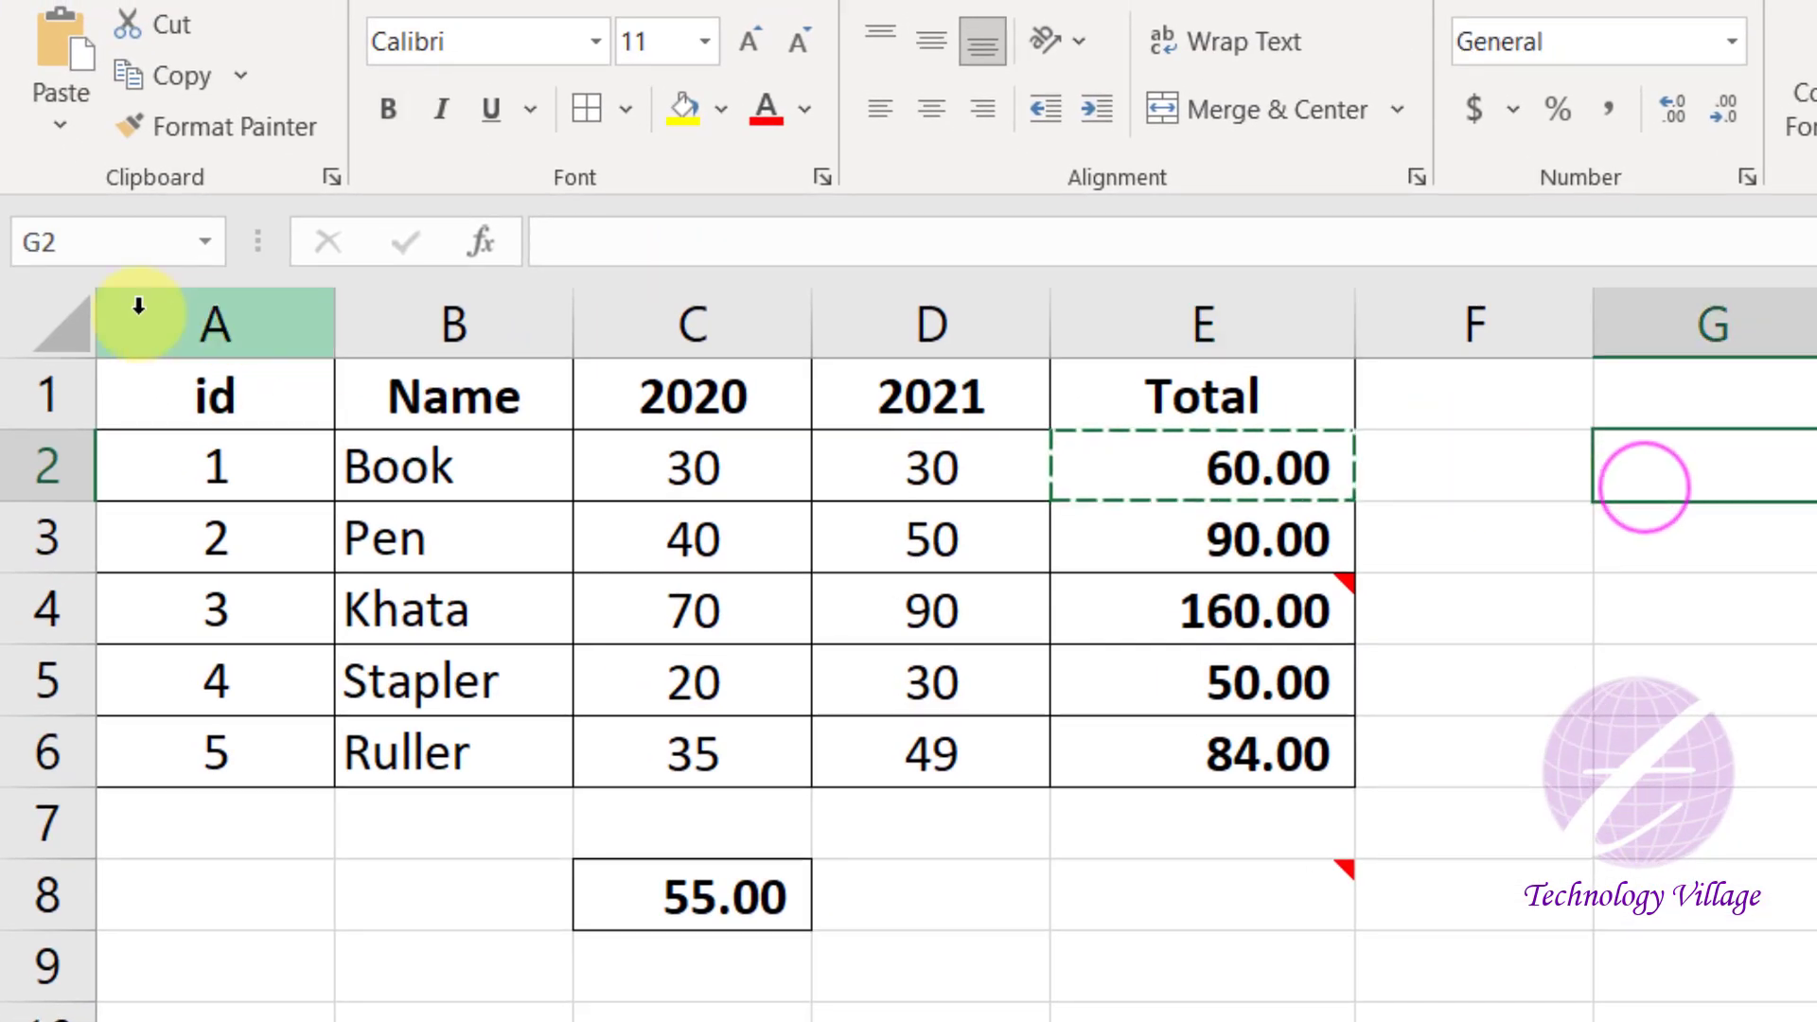
left_click(43, 128)
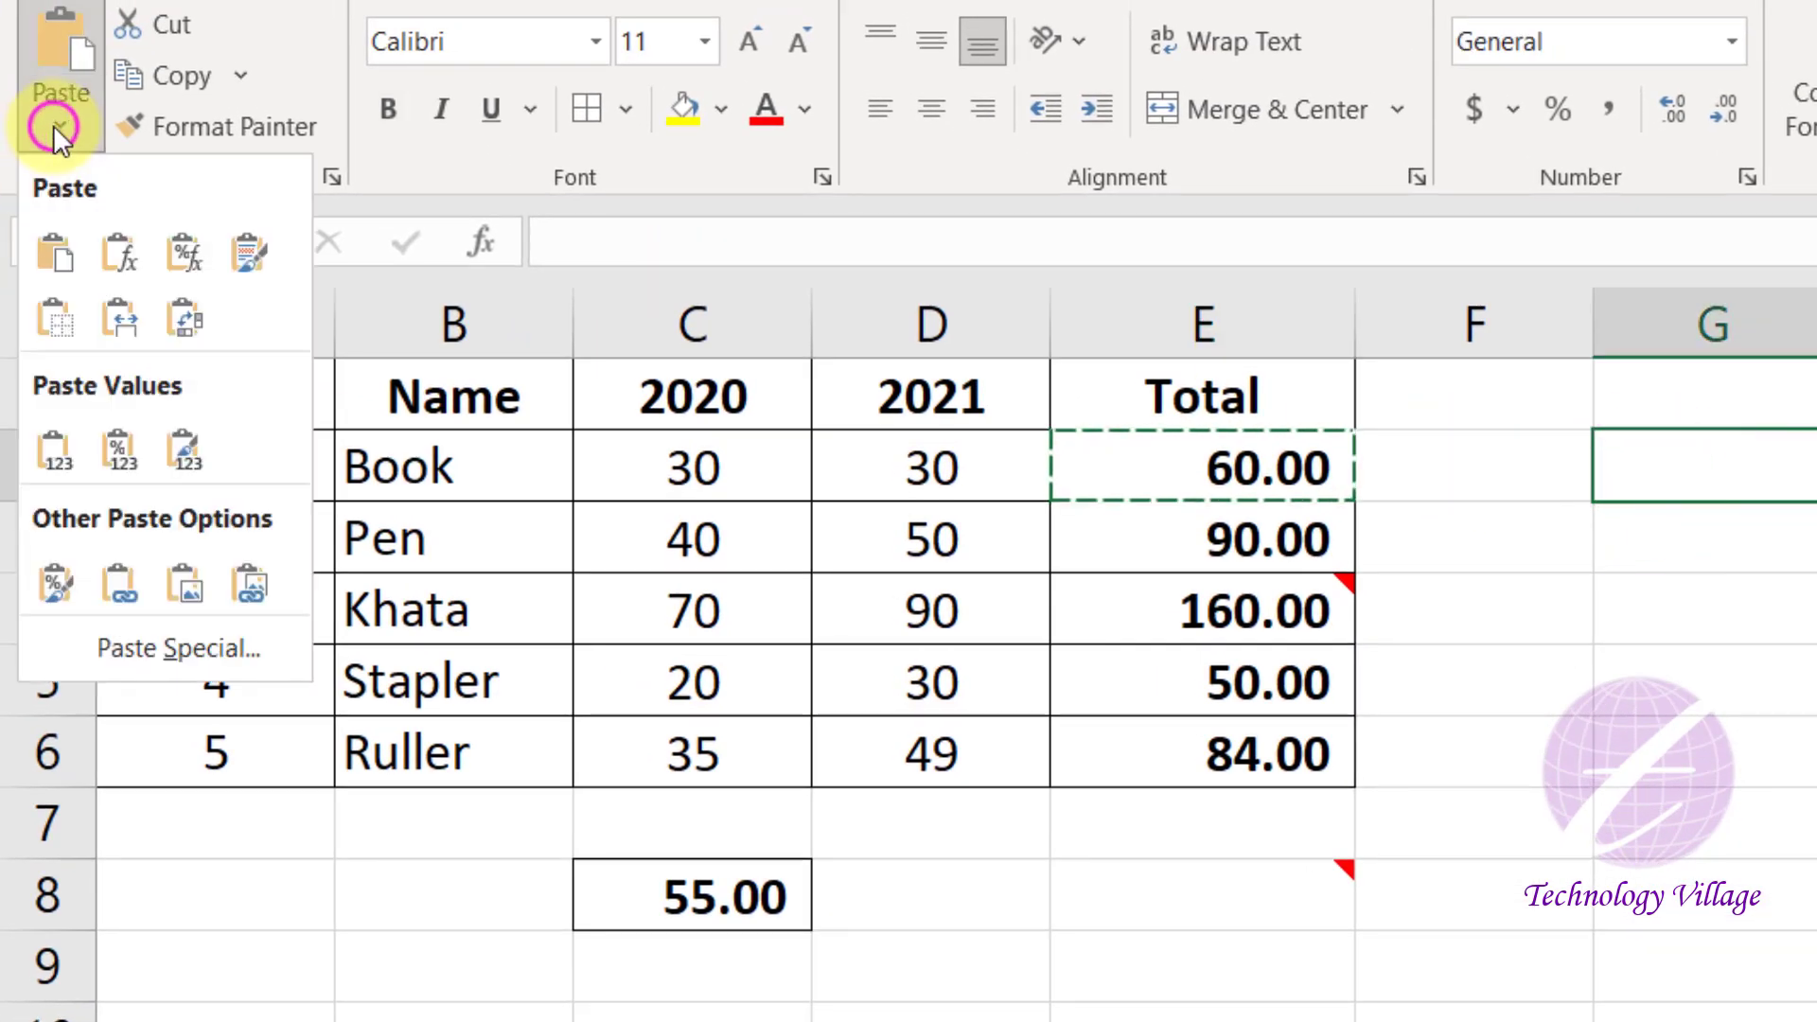
left_click(187, 653)
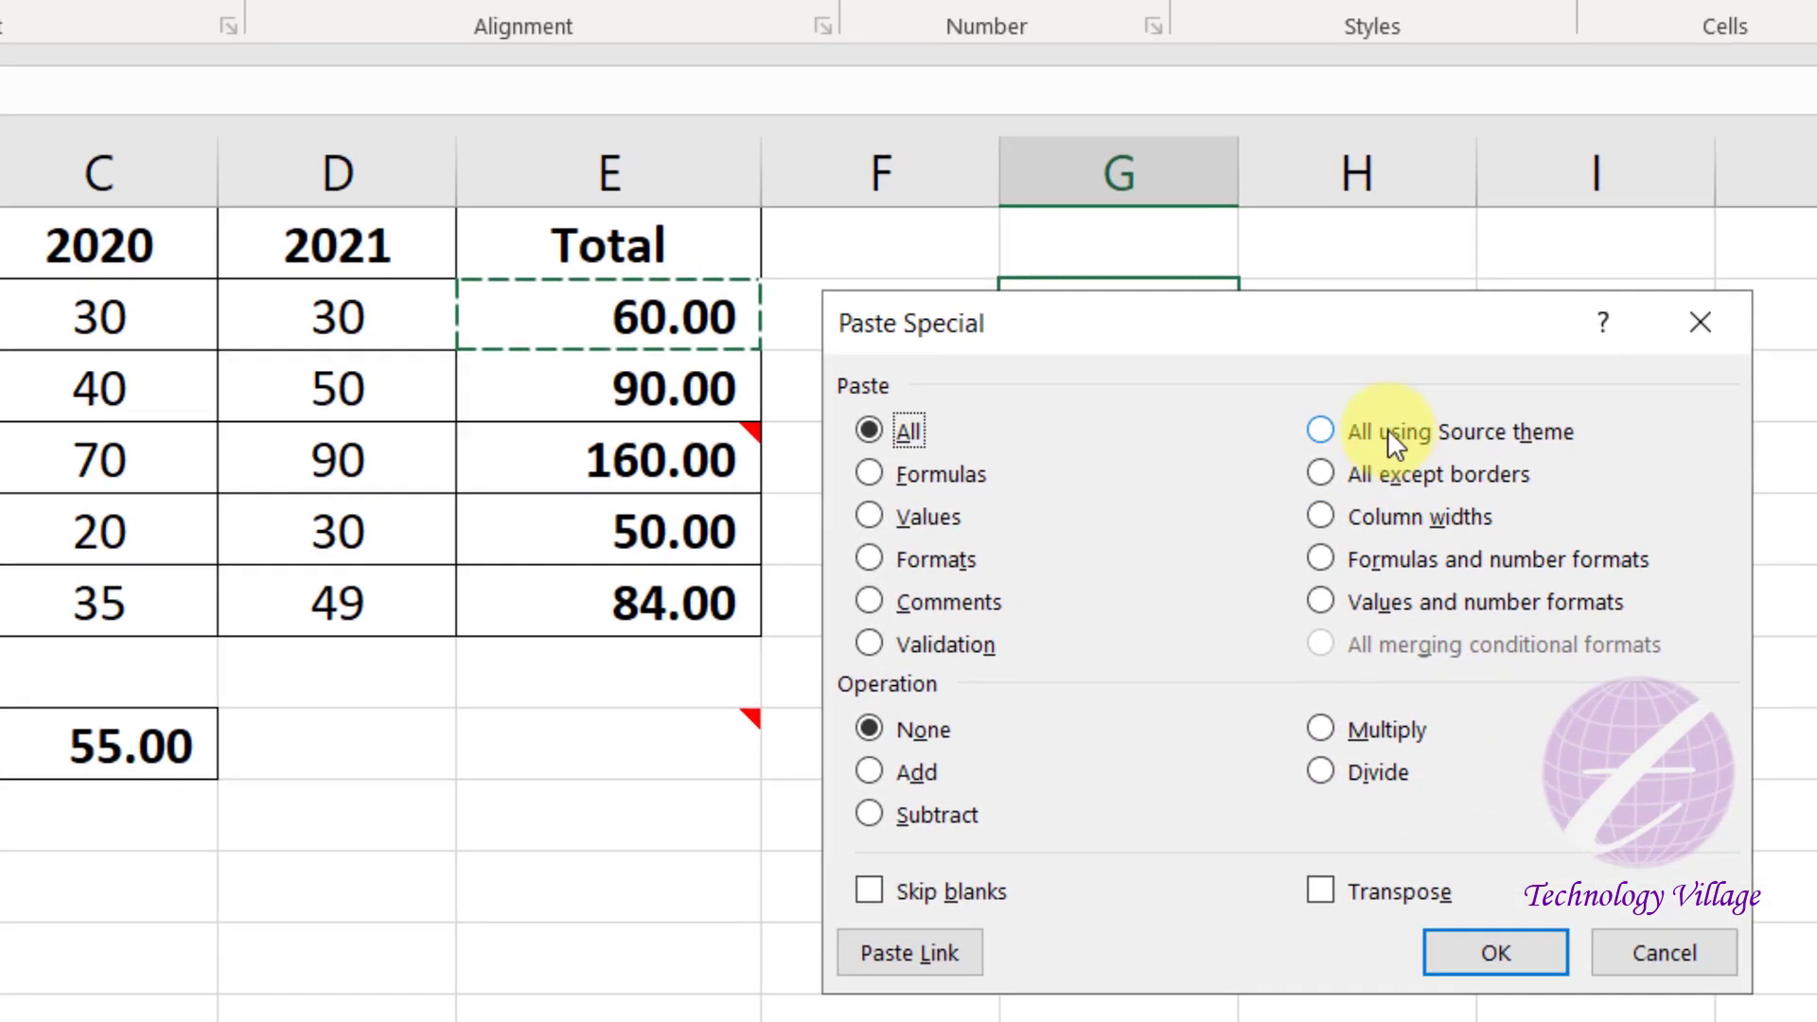
left_click(1576, 478)
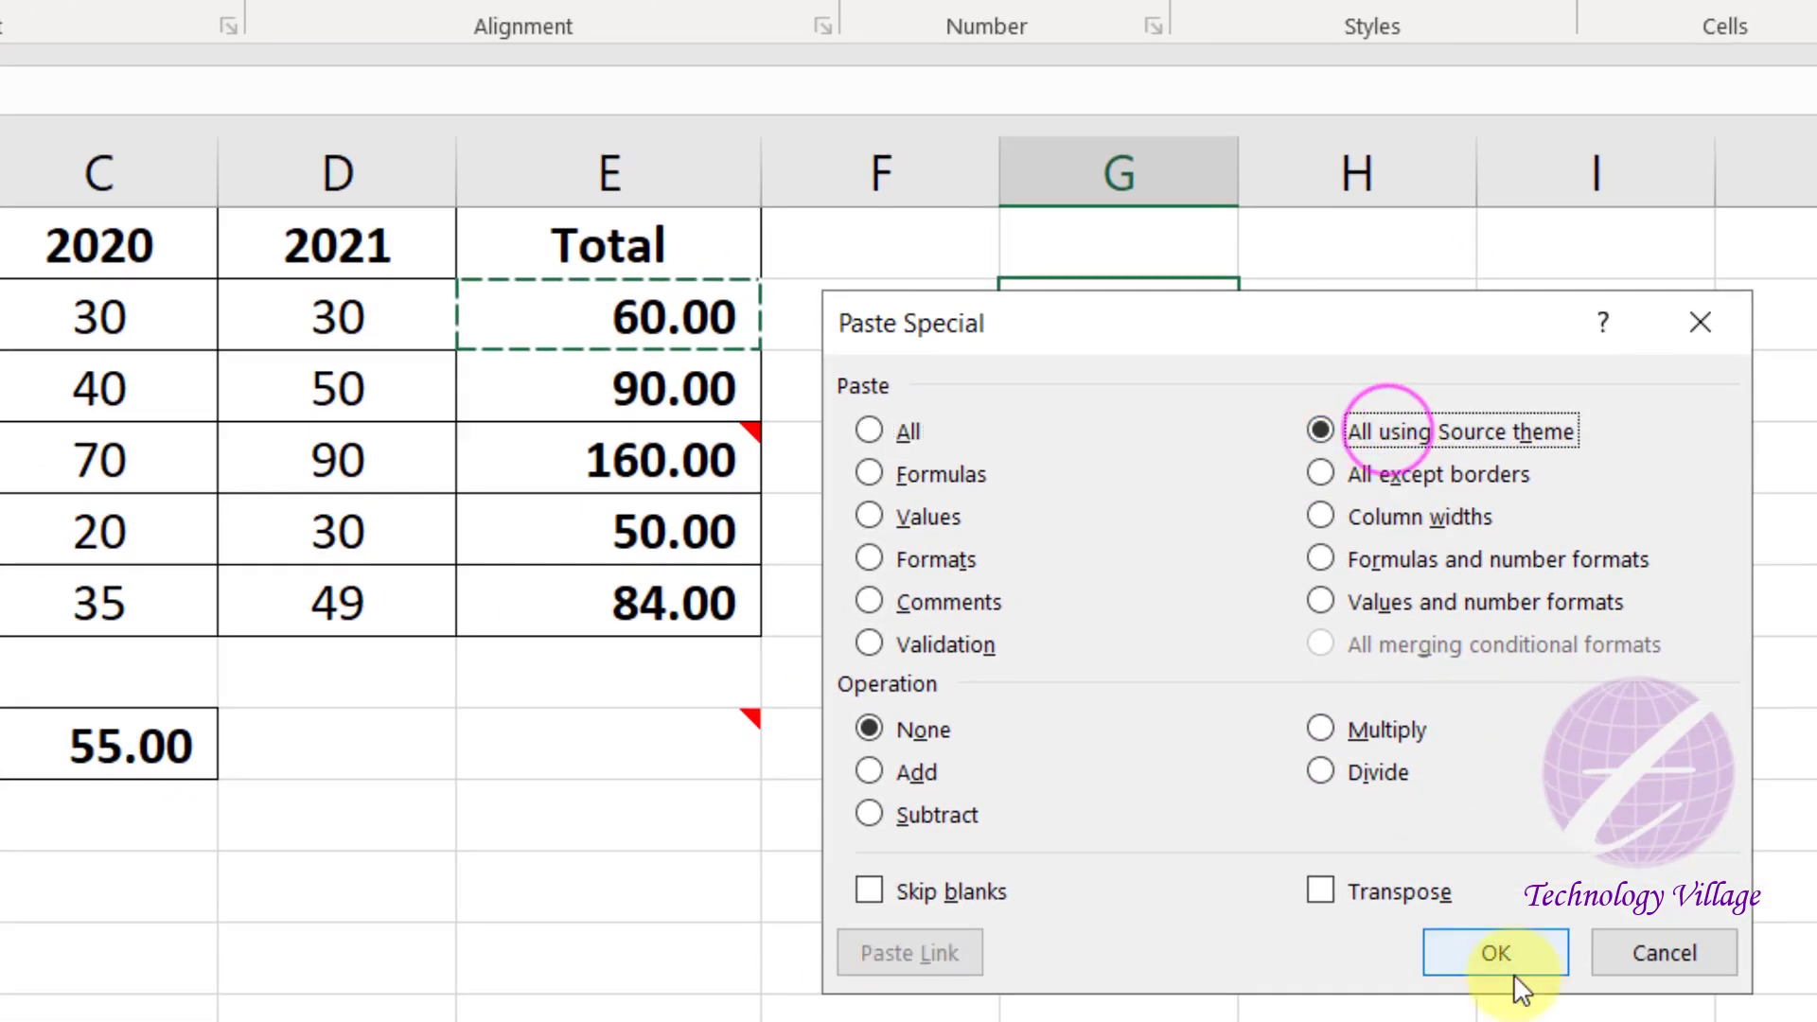
left_click(1693, 1005)
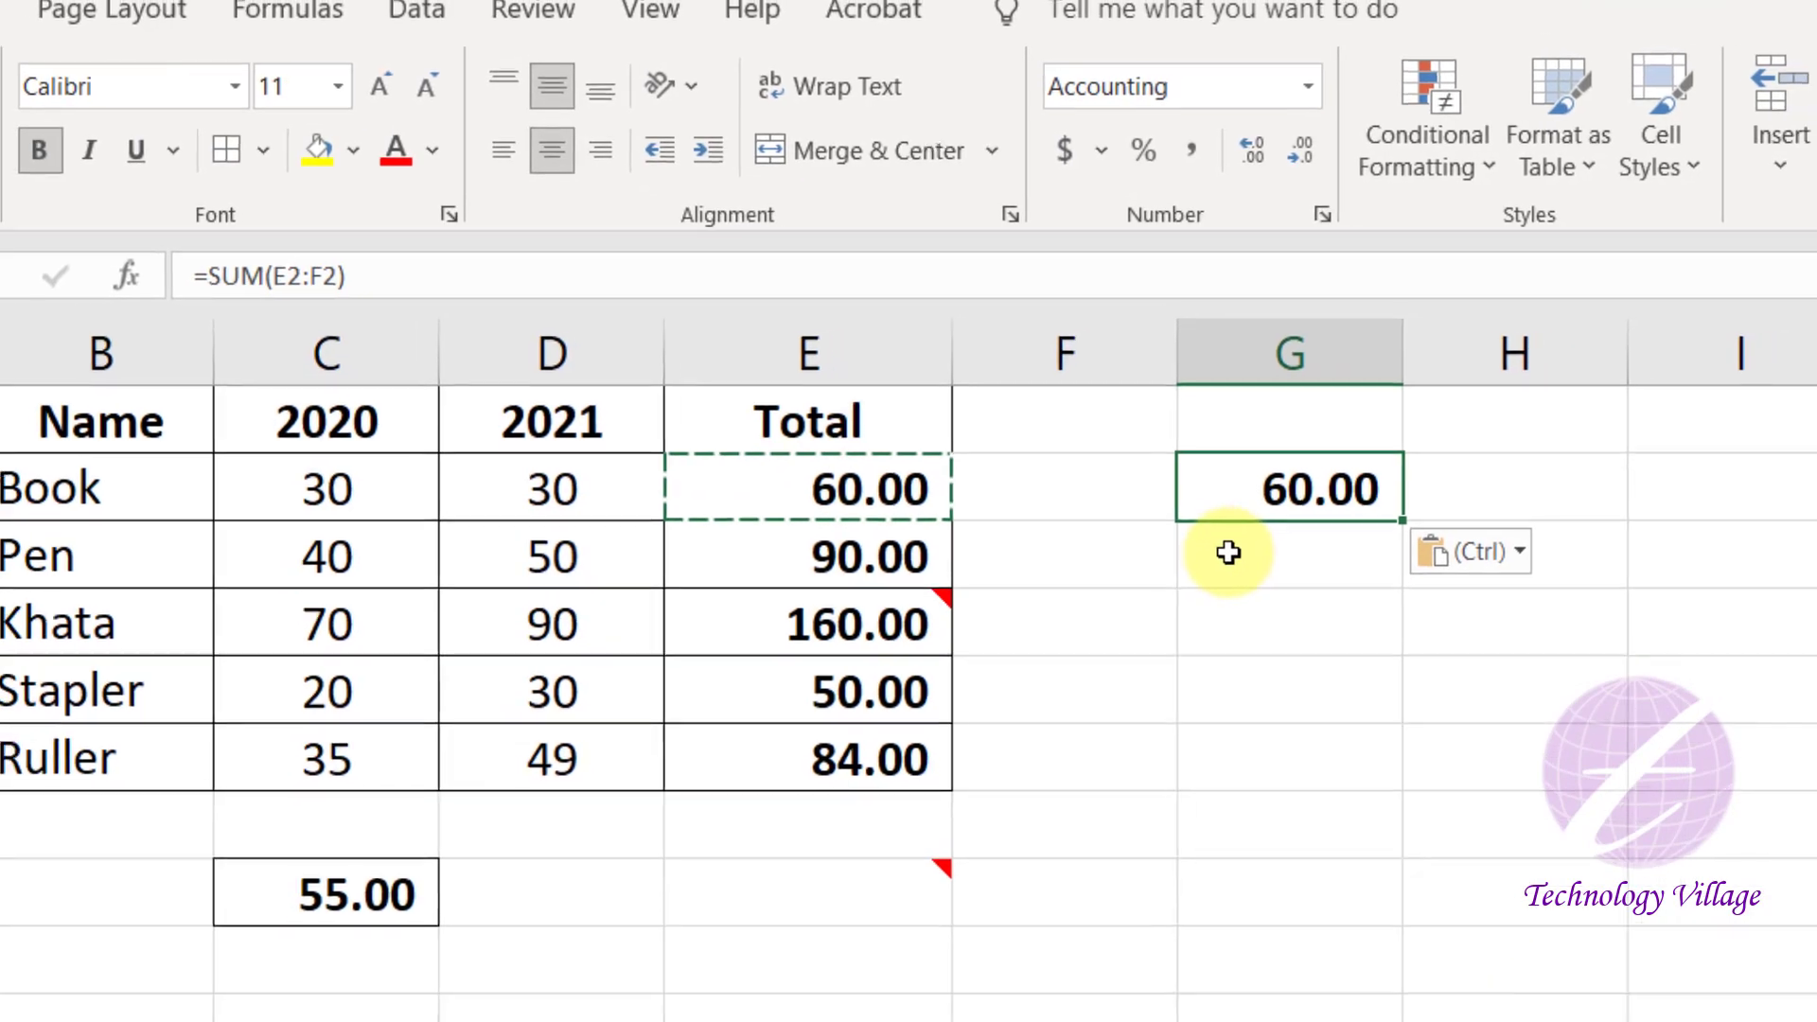
left_click(1277, 579)
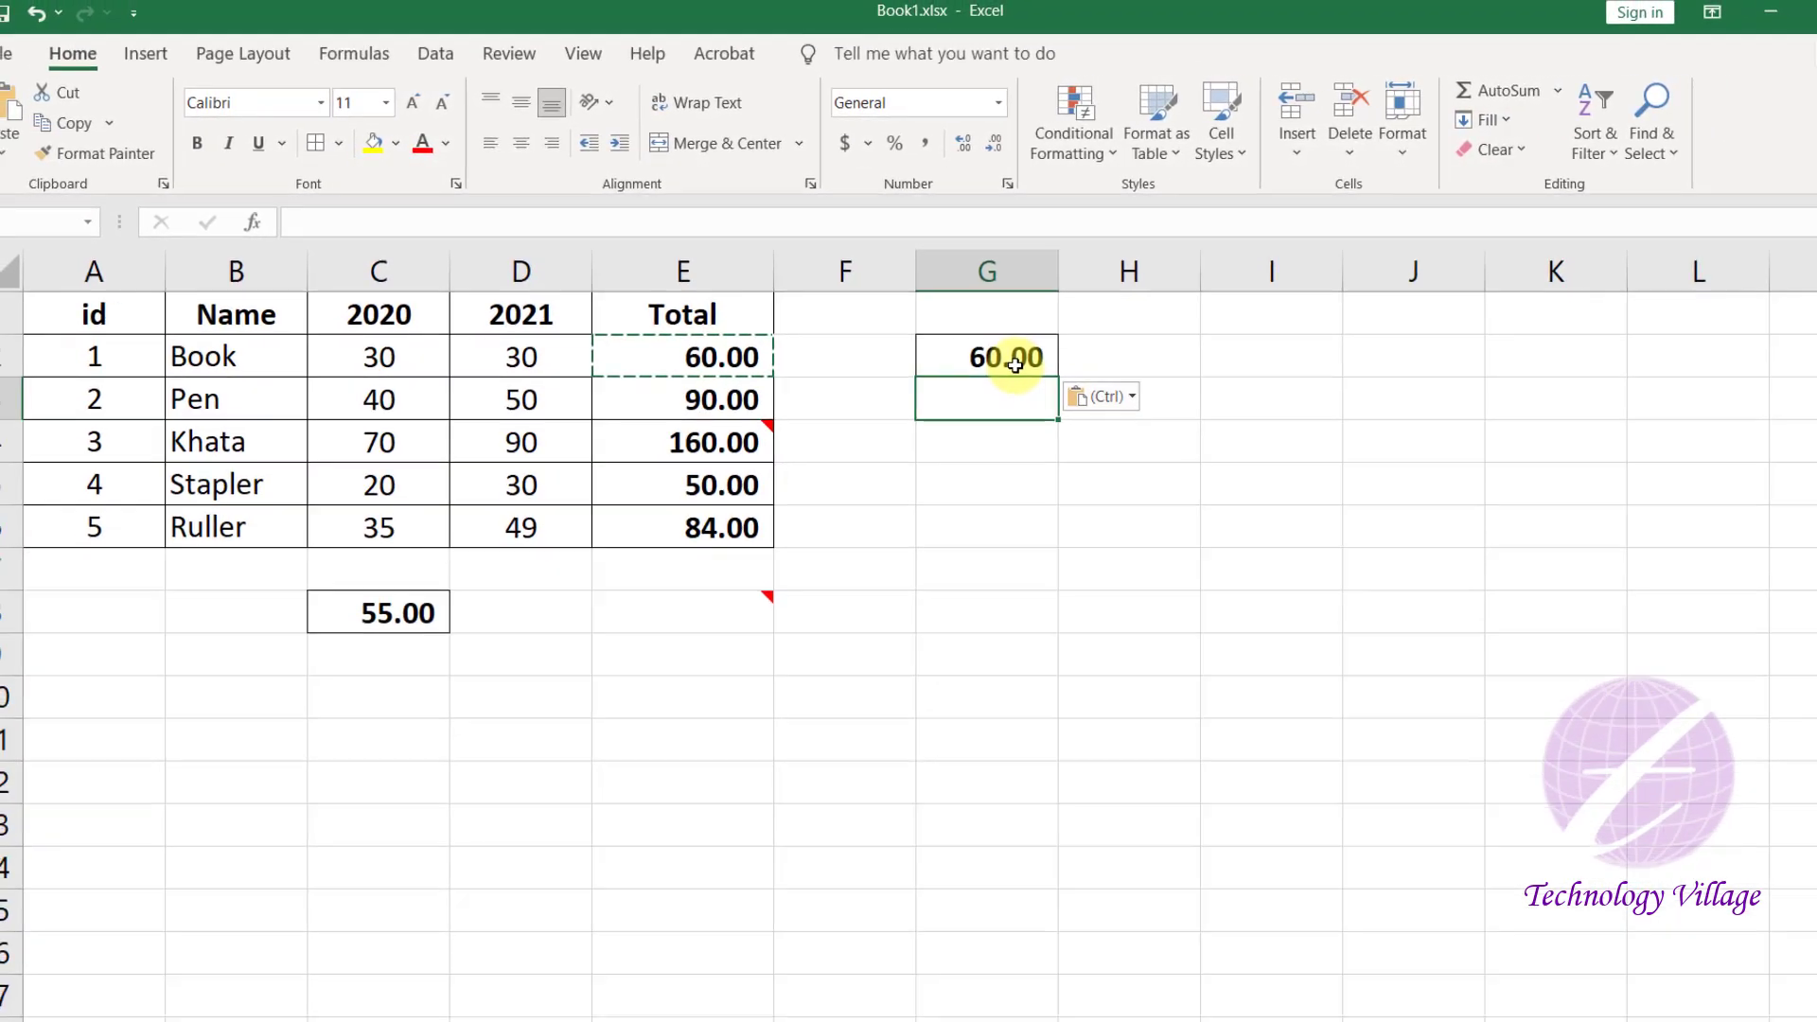
key("ctrl+z")
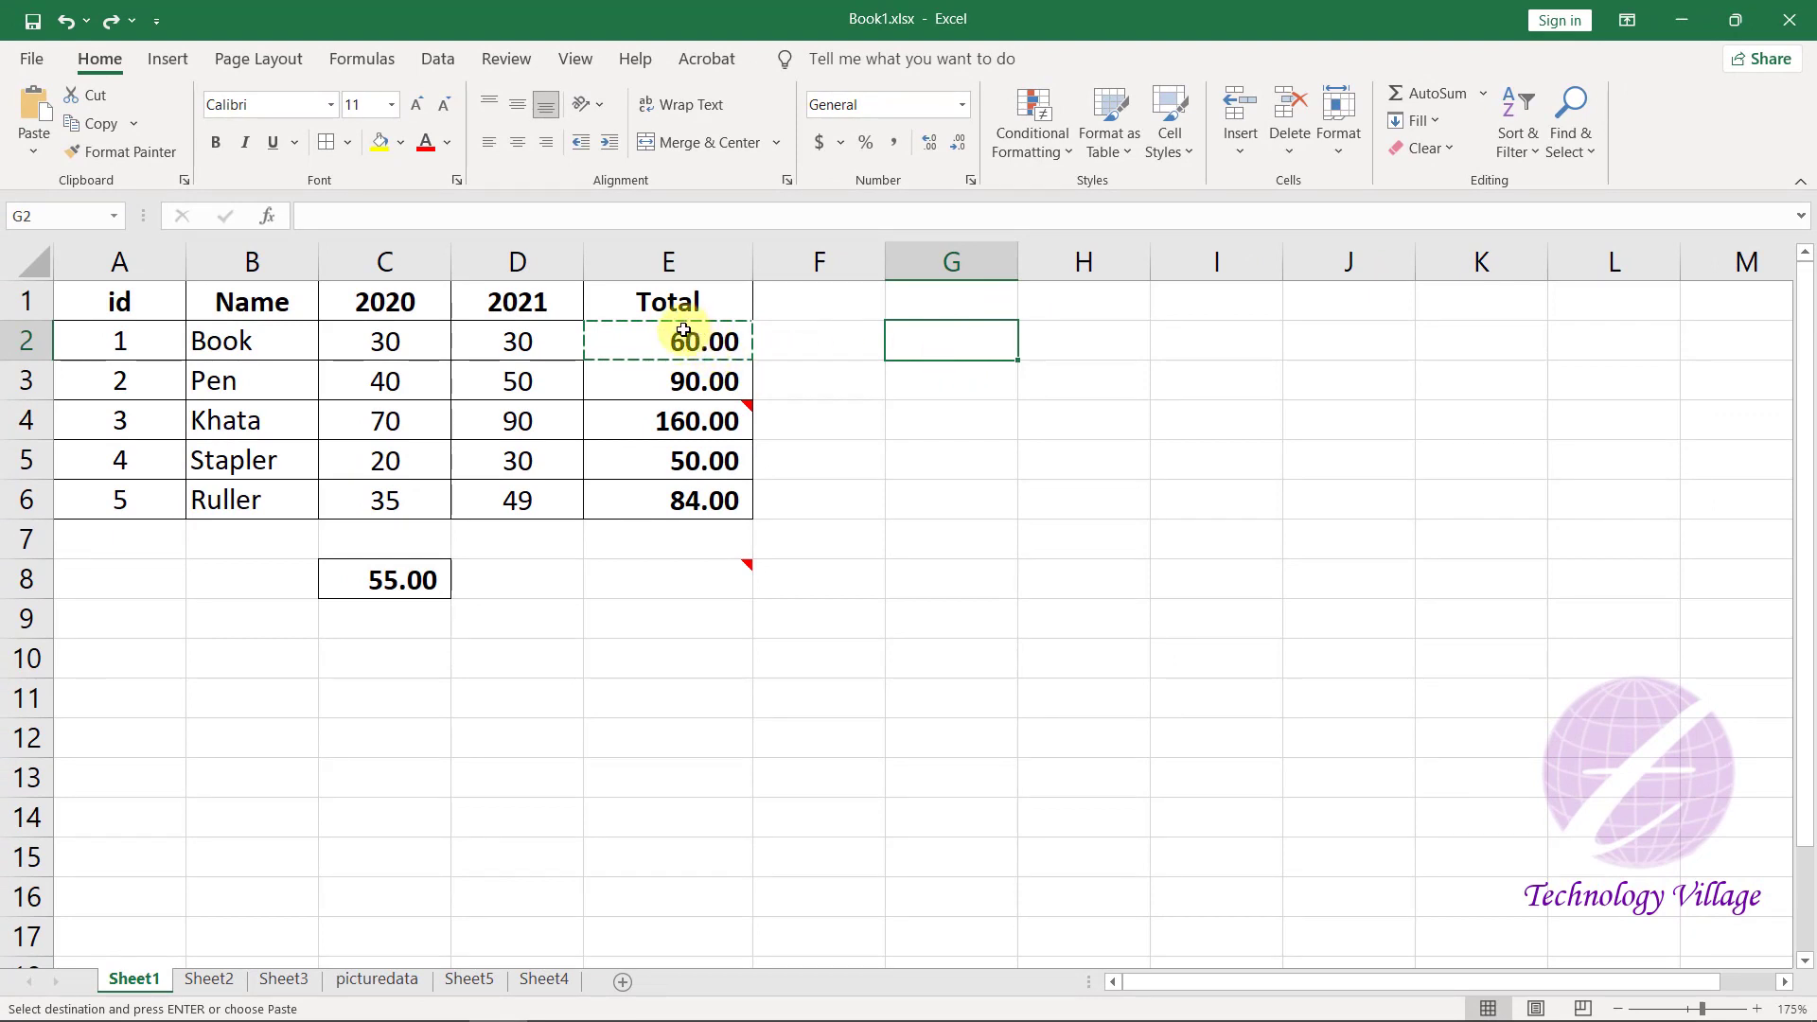
- Copy the totals E2:E6, paste them from G2 down with the Paste Special All except borders option, and check the pasted cells
left_click_drag(683, 330, 714, 502)
key("ctrl+v")
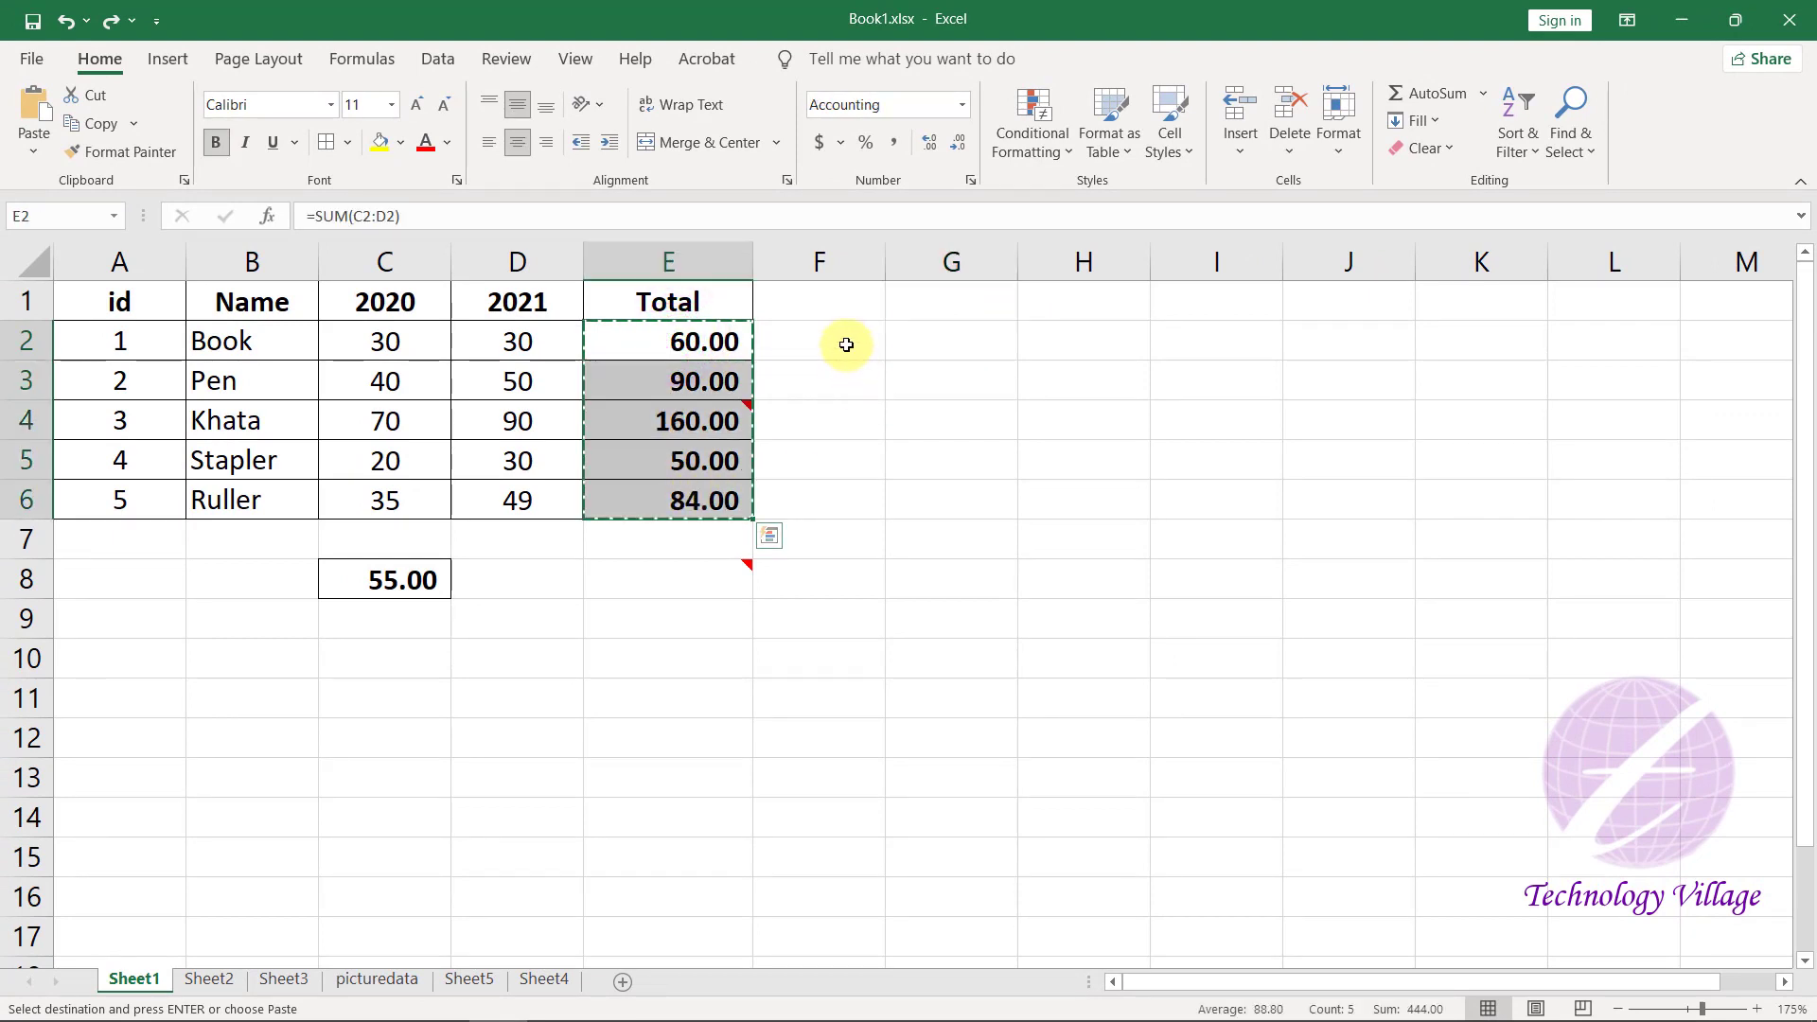
left_click(856, 341)
left_click(927, 350)
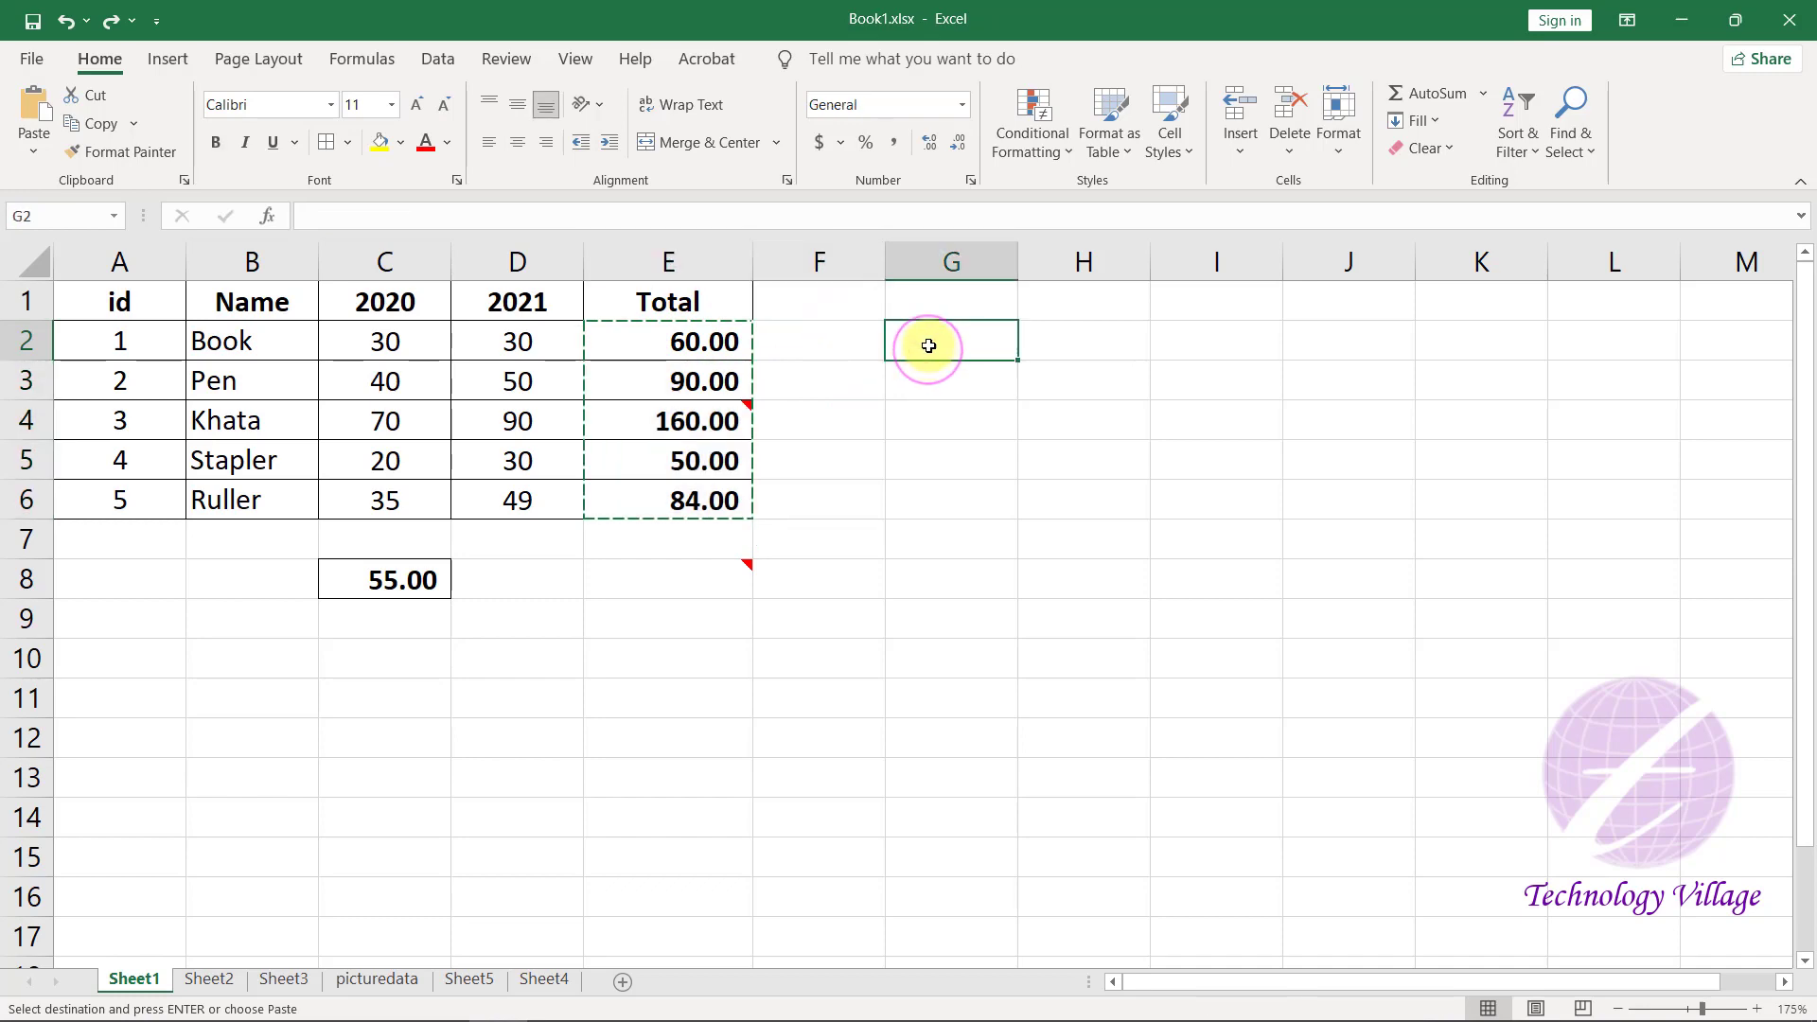
left_click(33, 144)
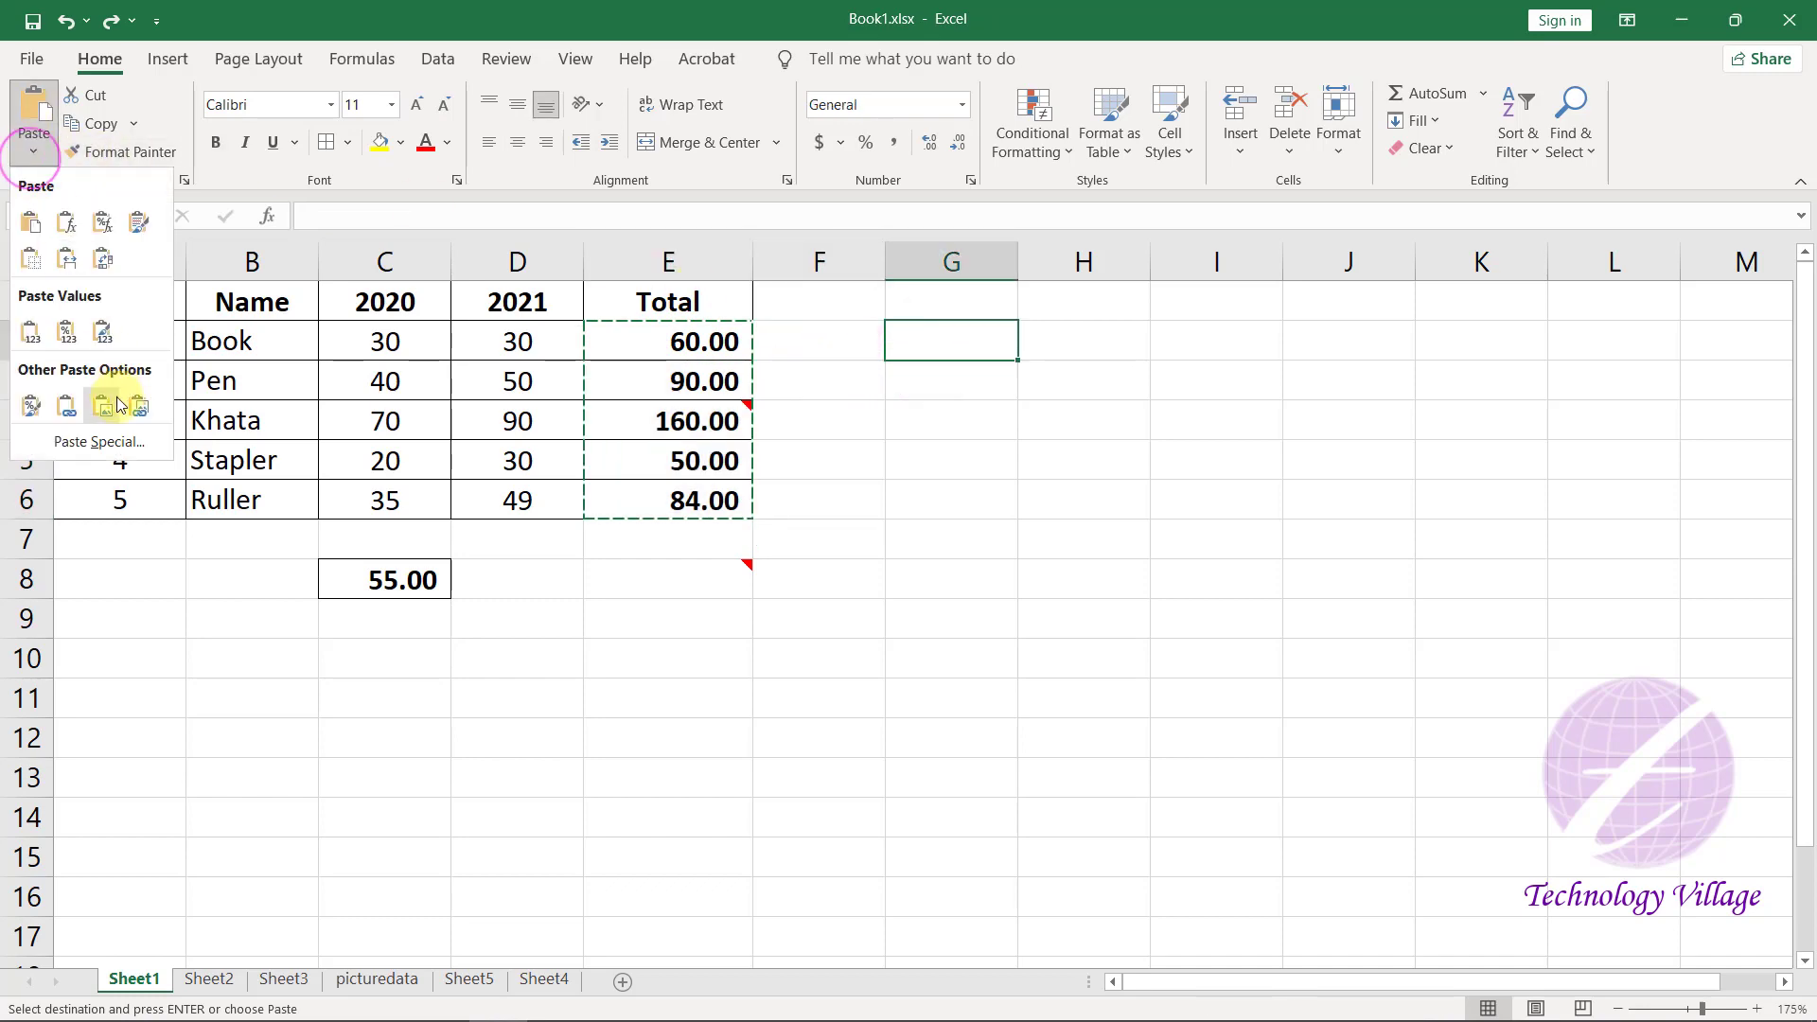
left_click(112, 449)
left_click(1110, 433)
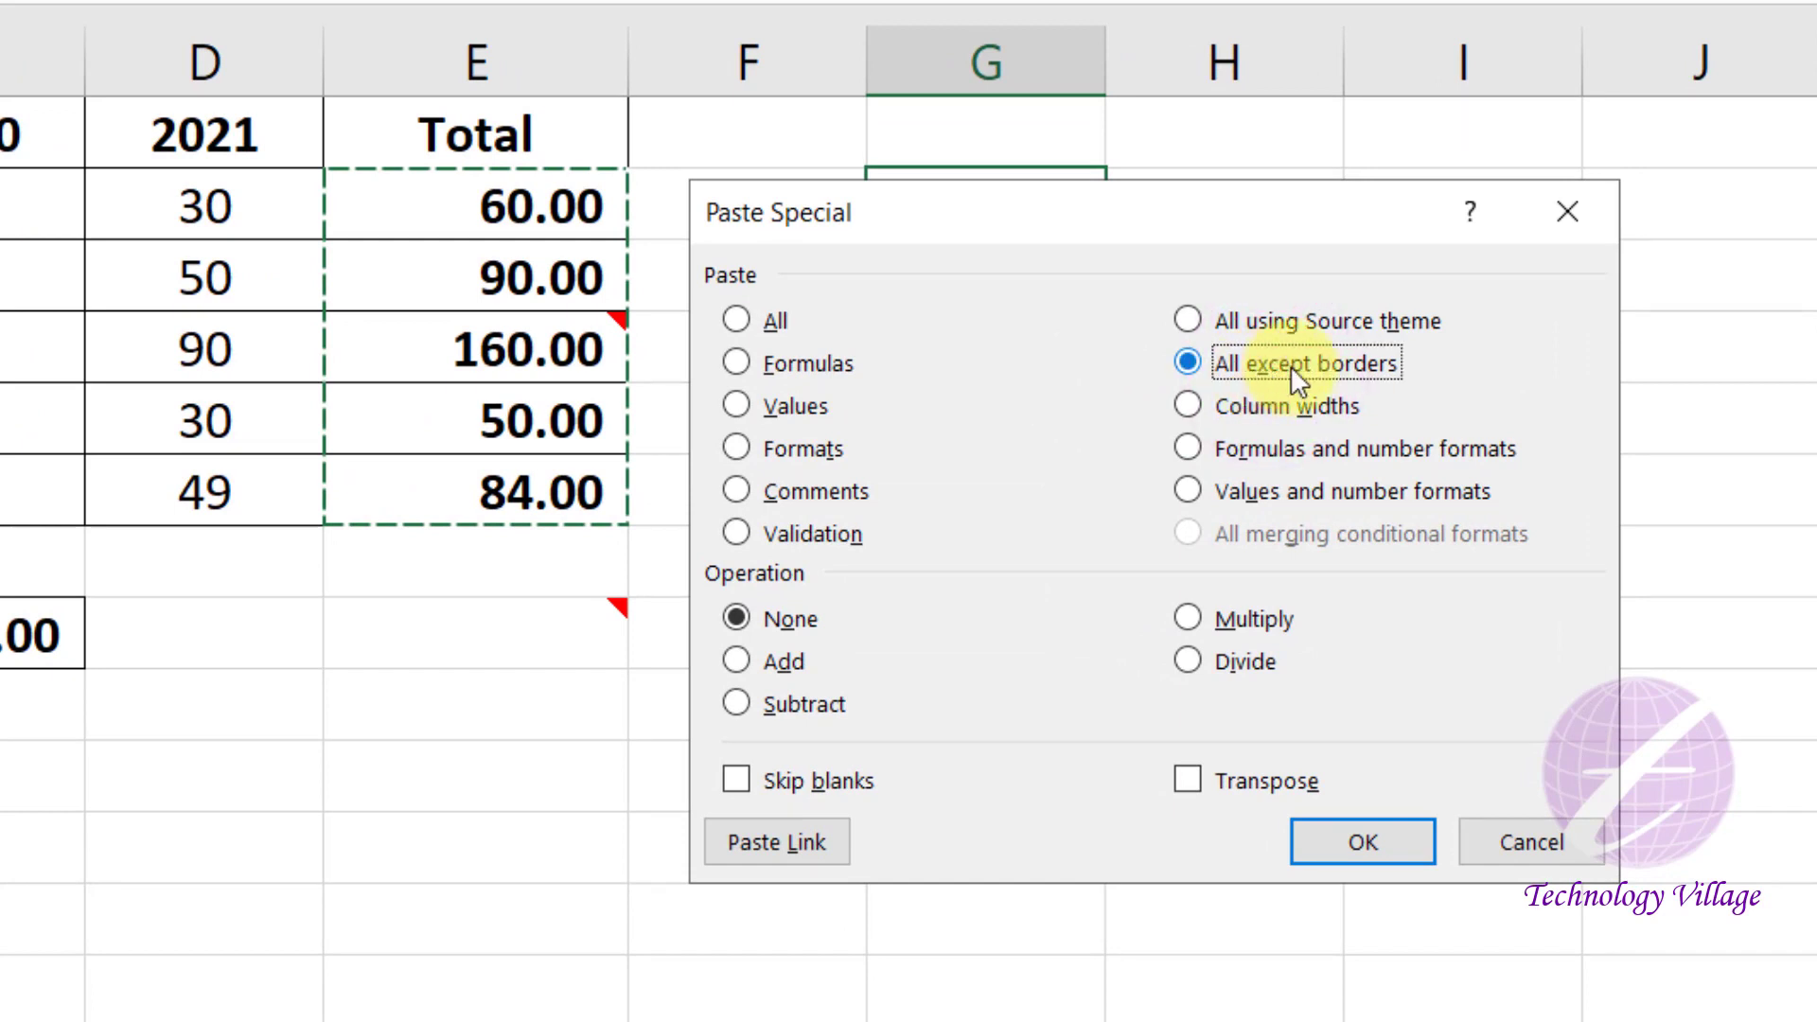
left_click(1335, 849)
left_click(972, 233)
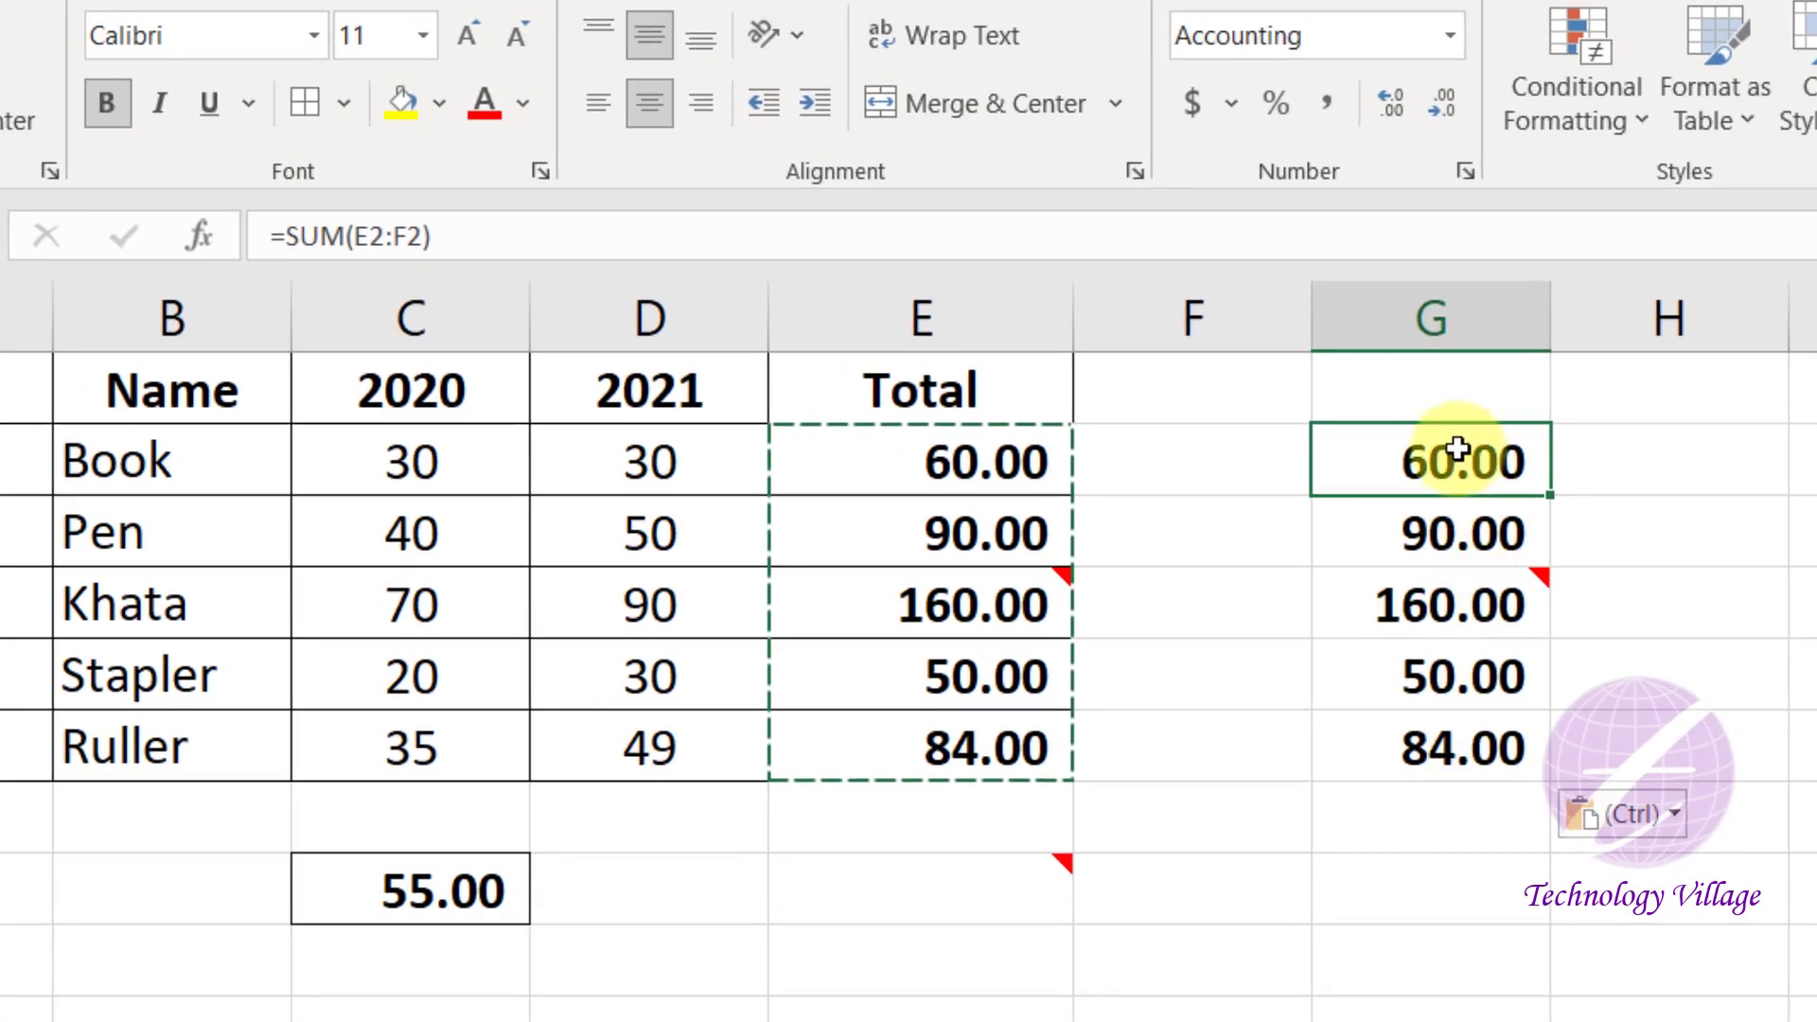
left_click(1457, 520)
left_click(1446, 608)
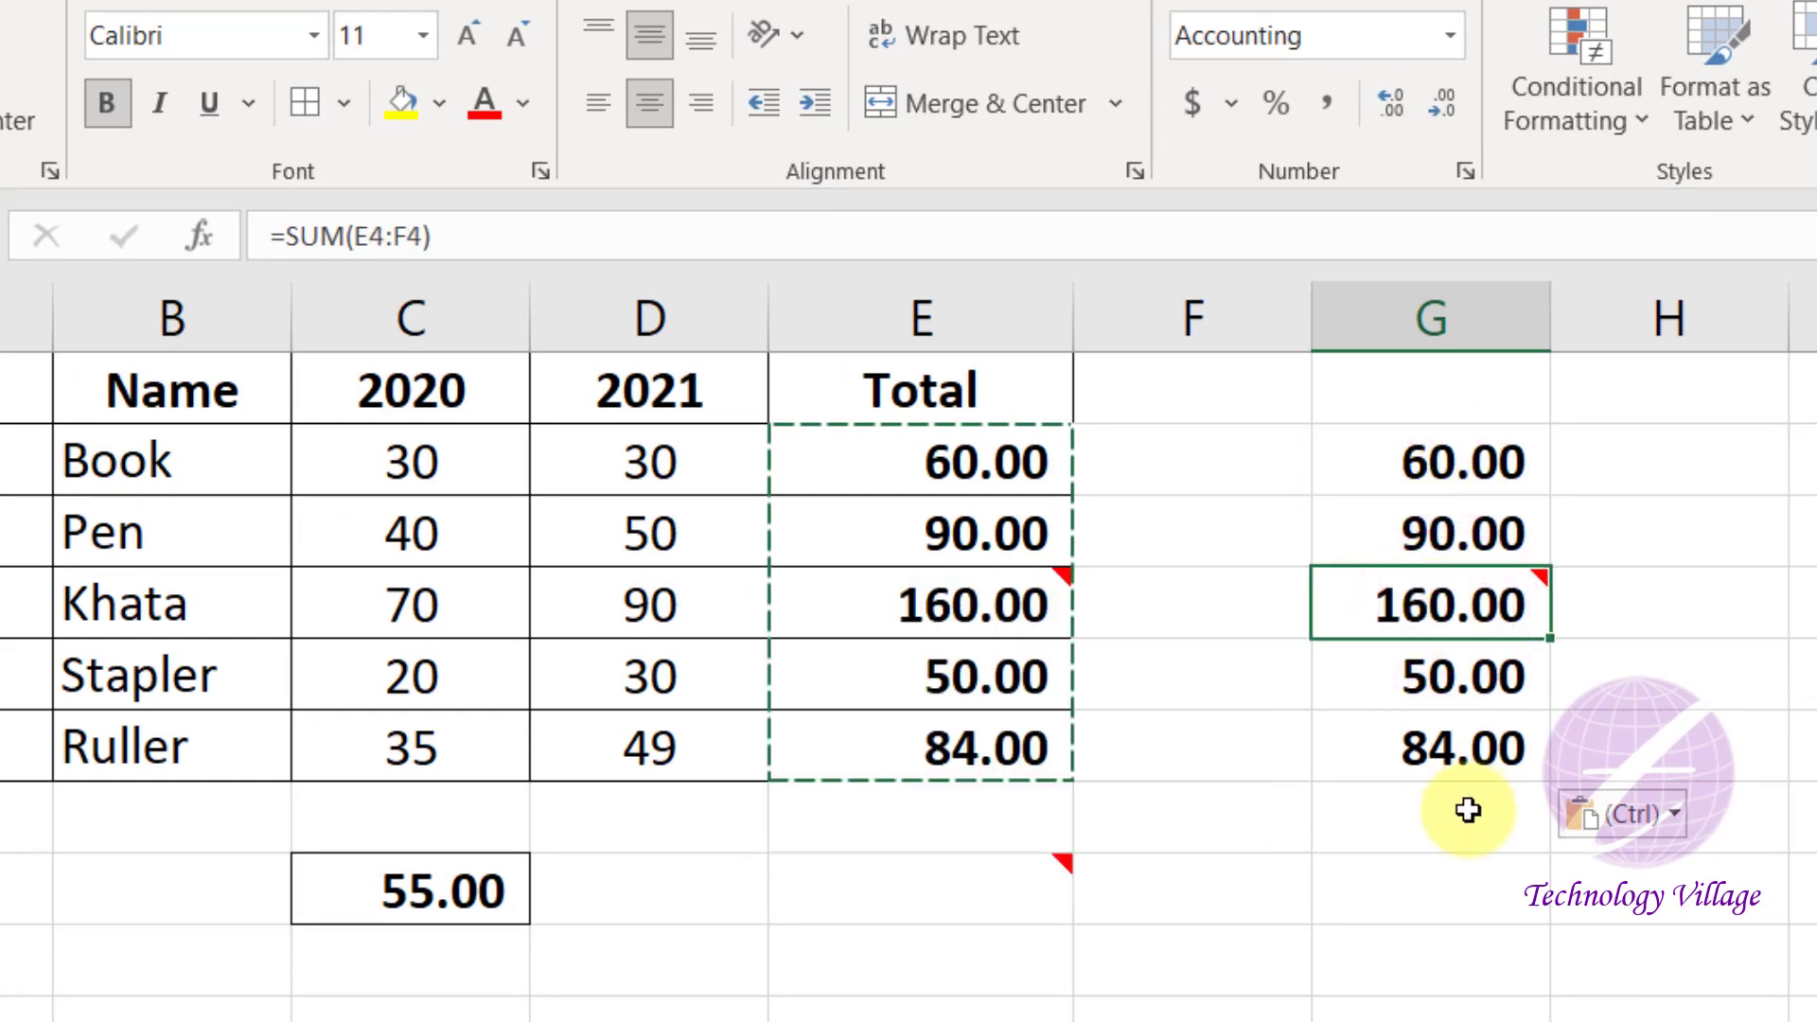
- Cancel the copy selection and compare the borderless totals pasted in column G with the originals in column E
left_click(967, 444)
key("Escape")
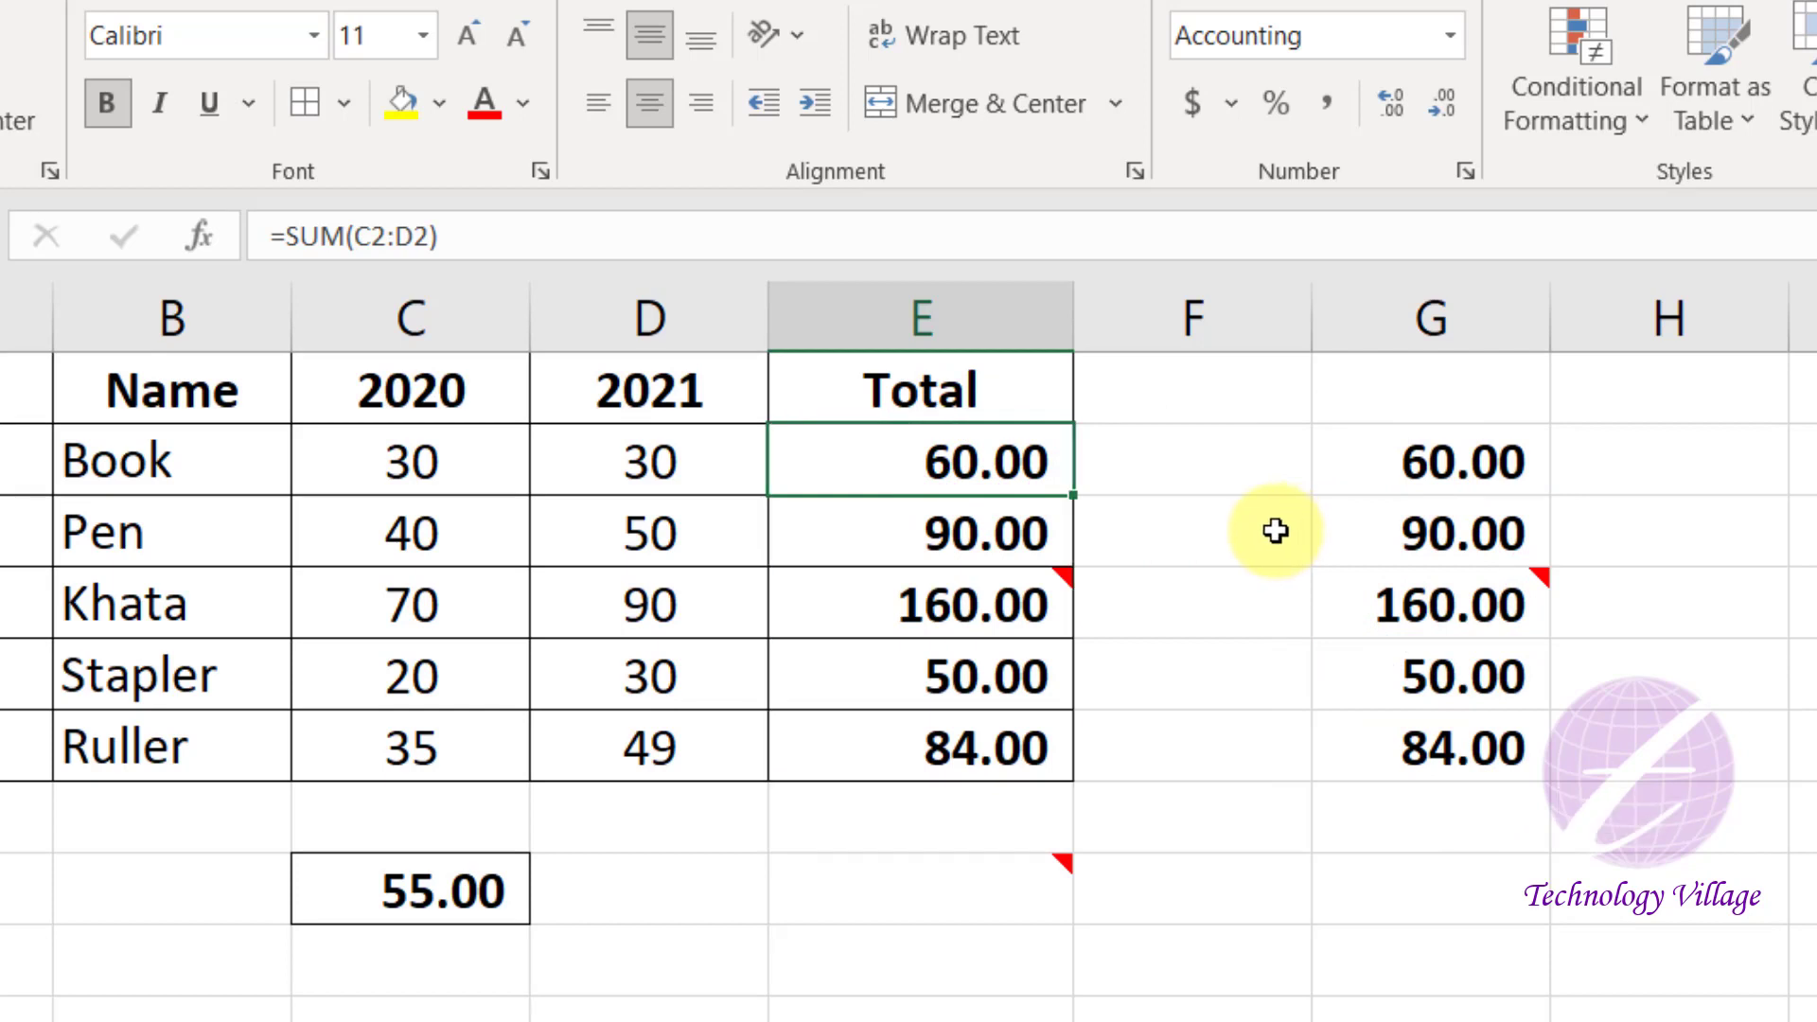
left_click(1256, 473)
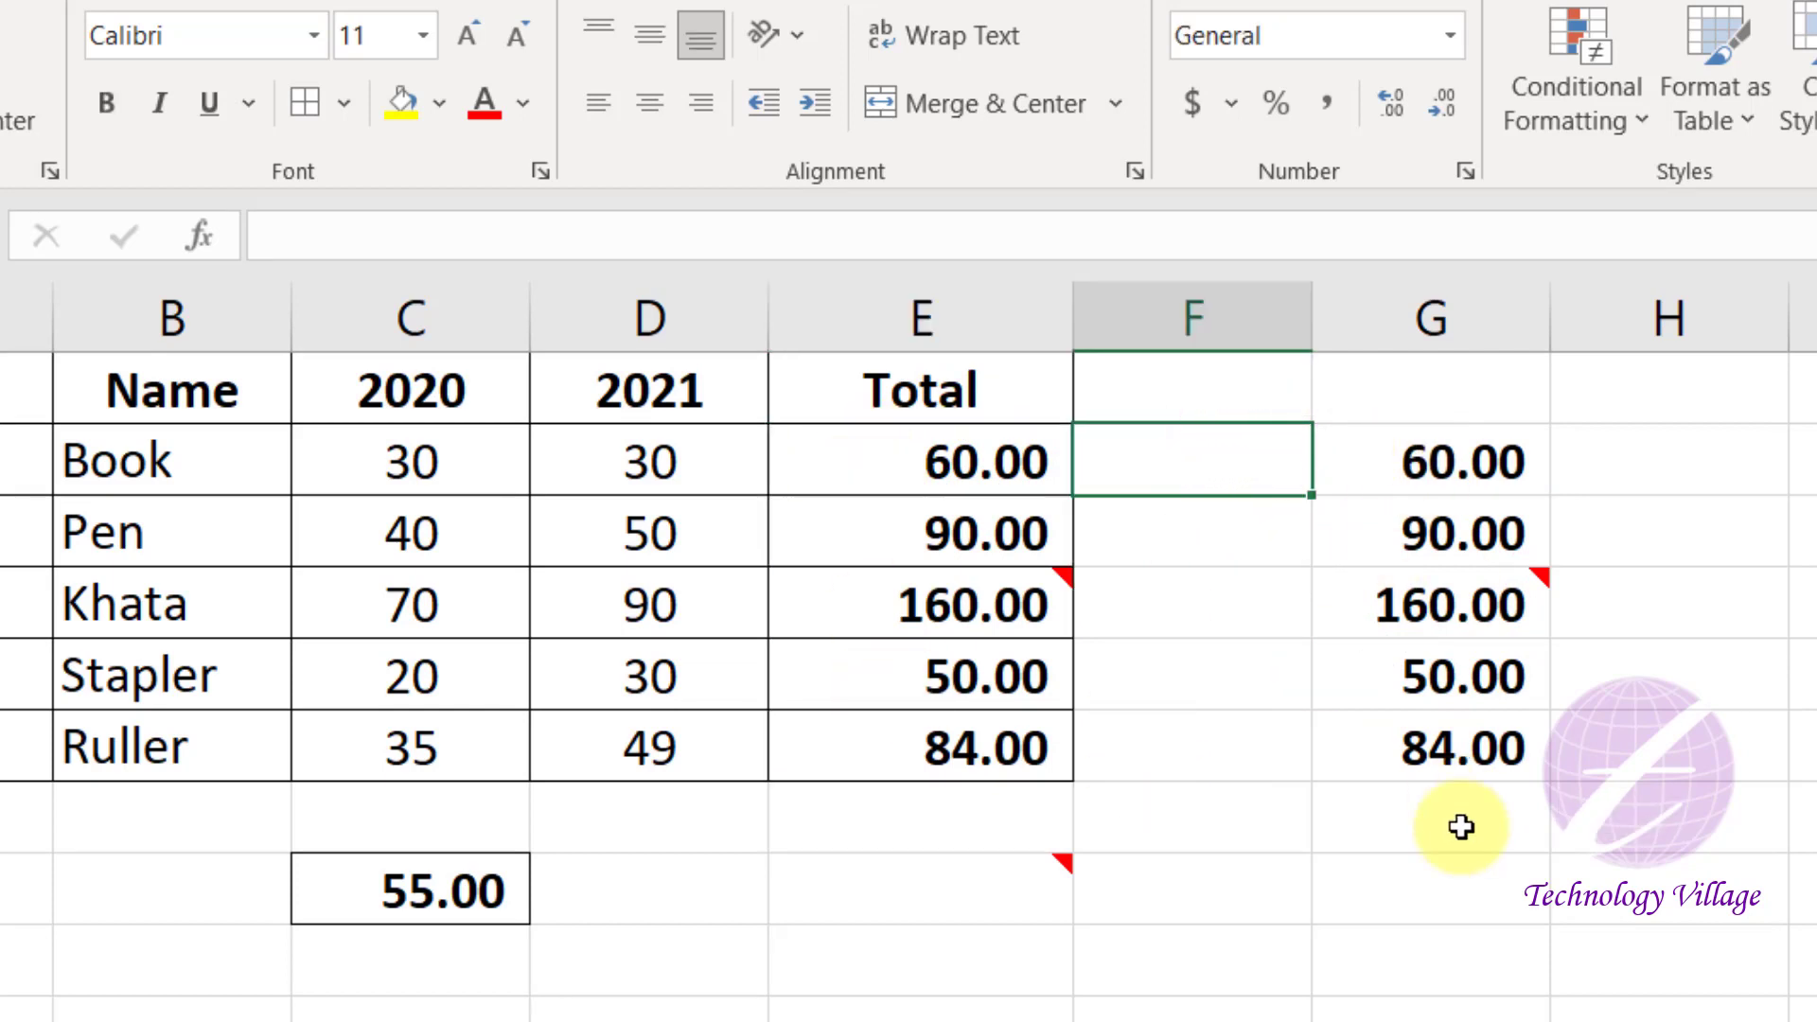
mouse_move(1507, 610)
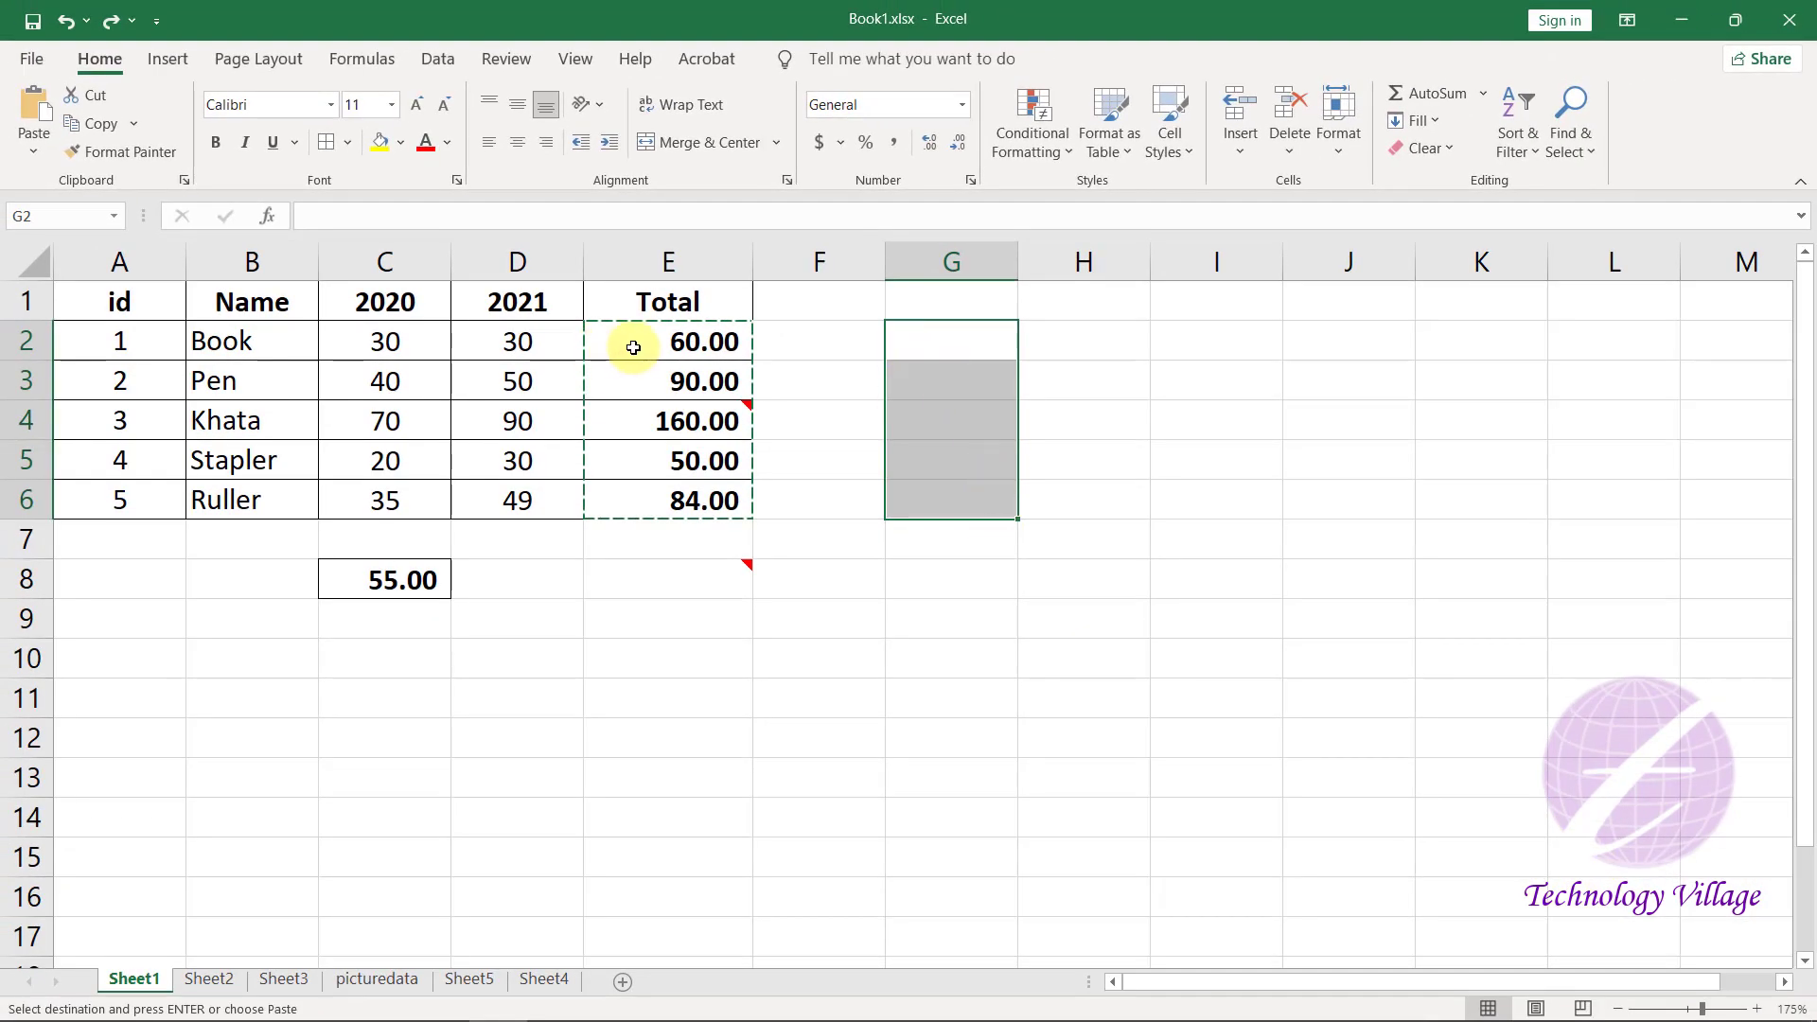
- Copy E2 and apply only its column width to column G with the Paste Special Column widths option
left_click(686, 345)
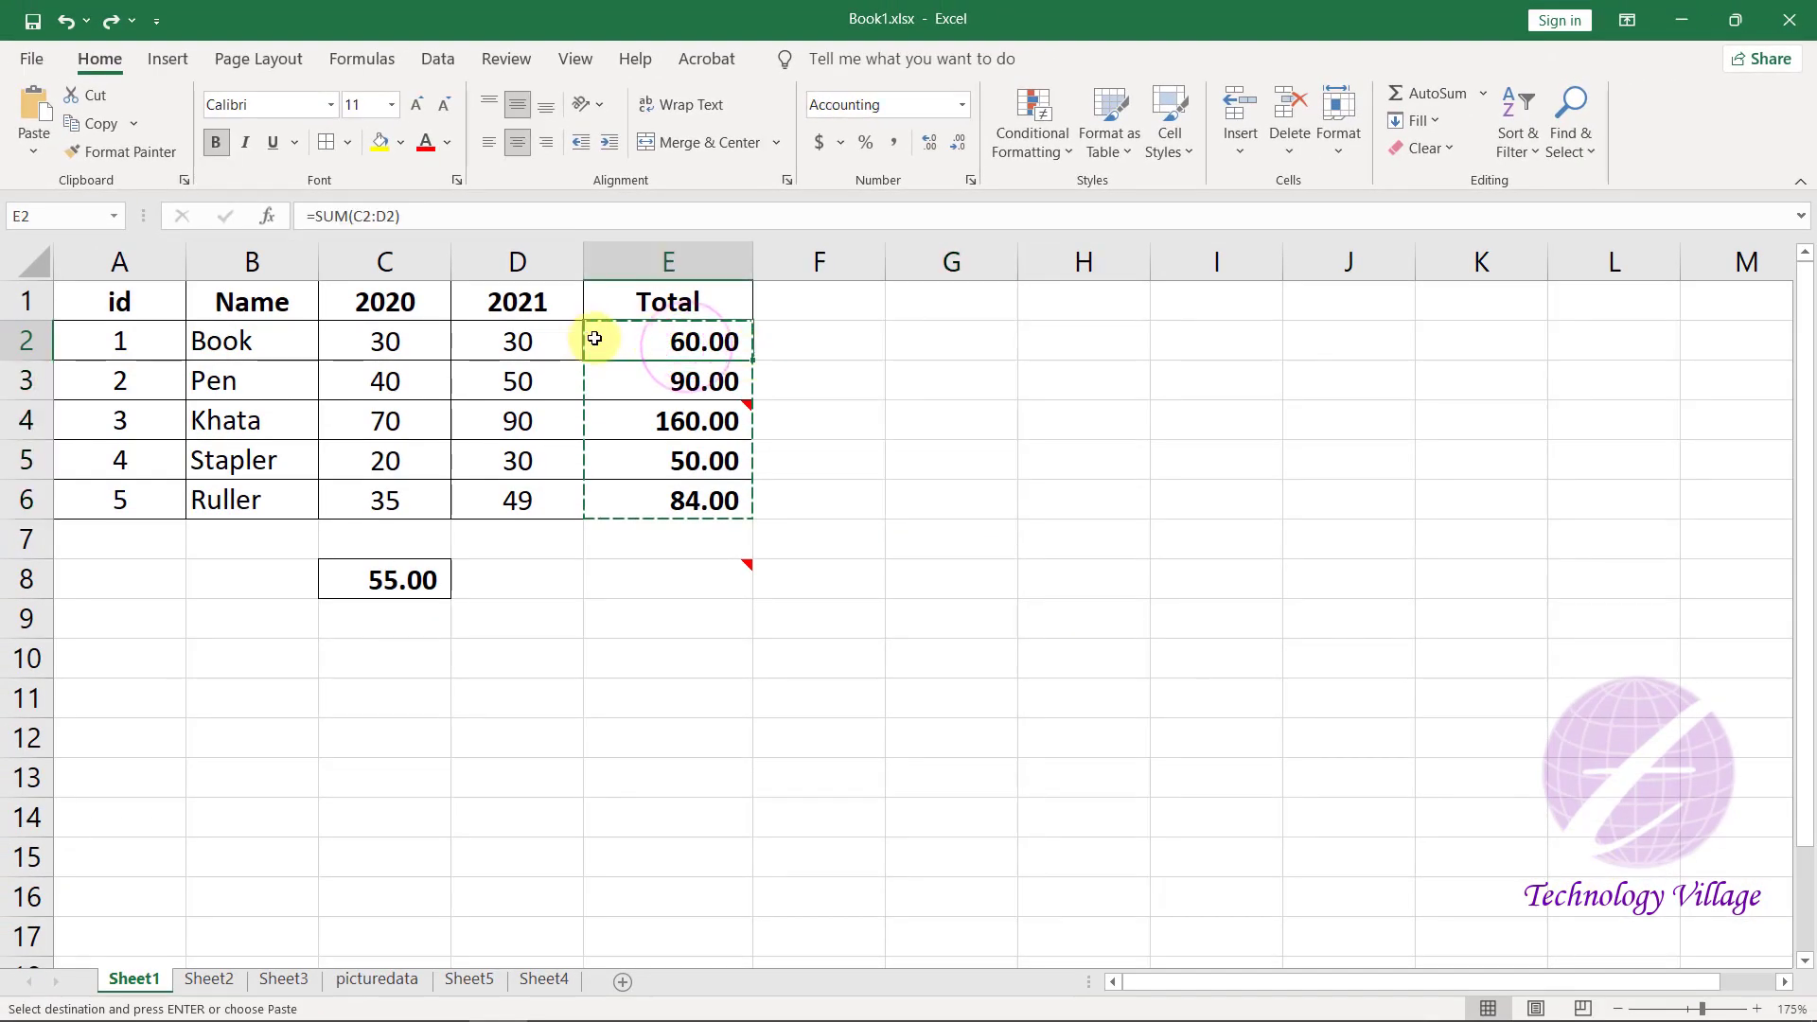
left_click(497, 343)
left_click(630, 349)
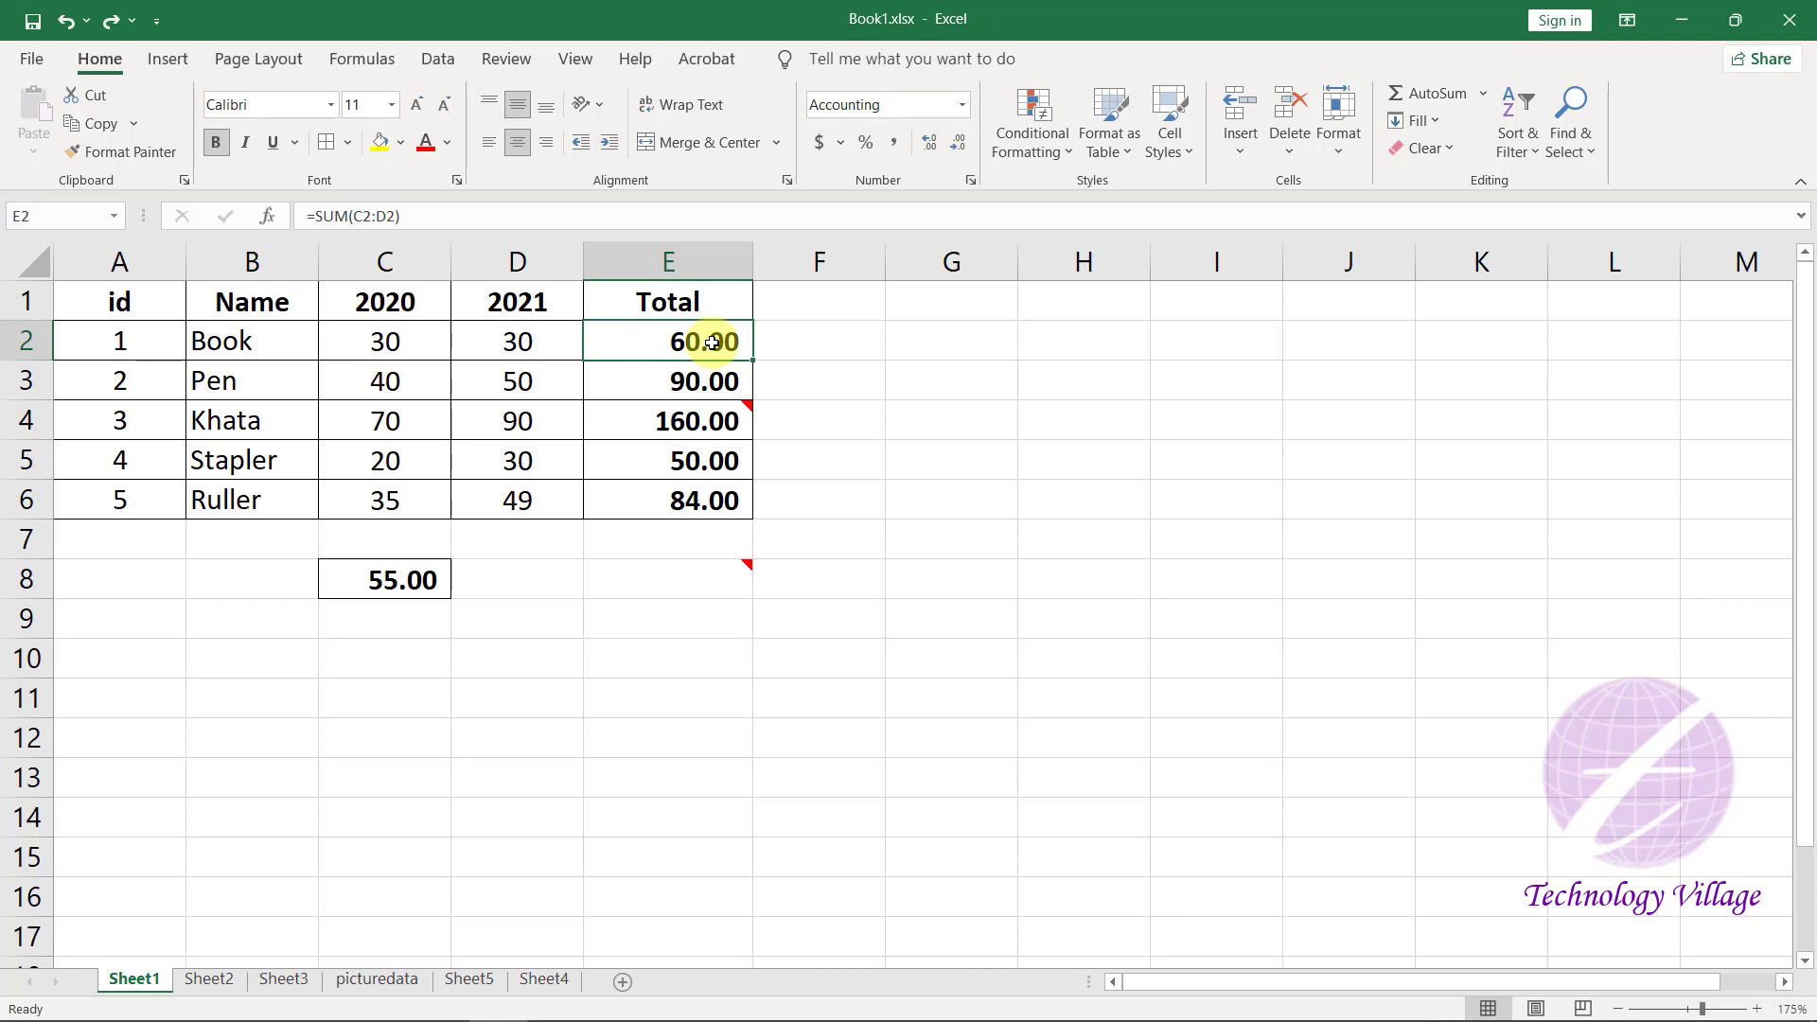
key("ctrl+c")
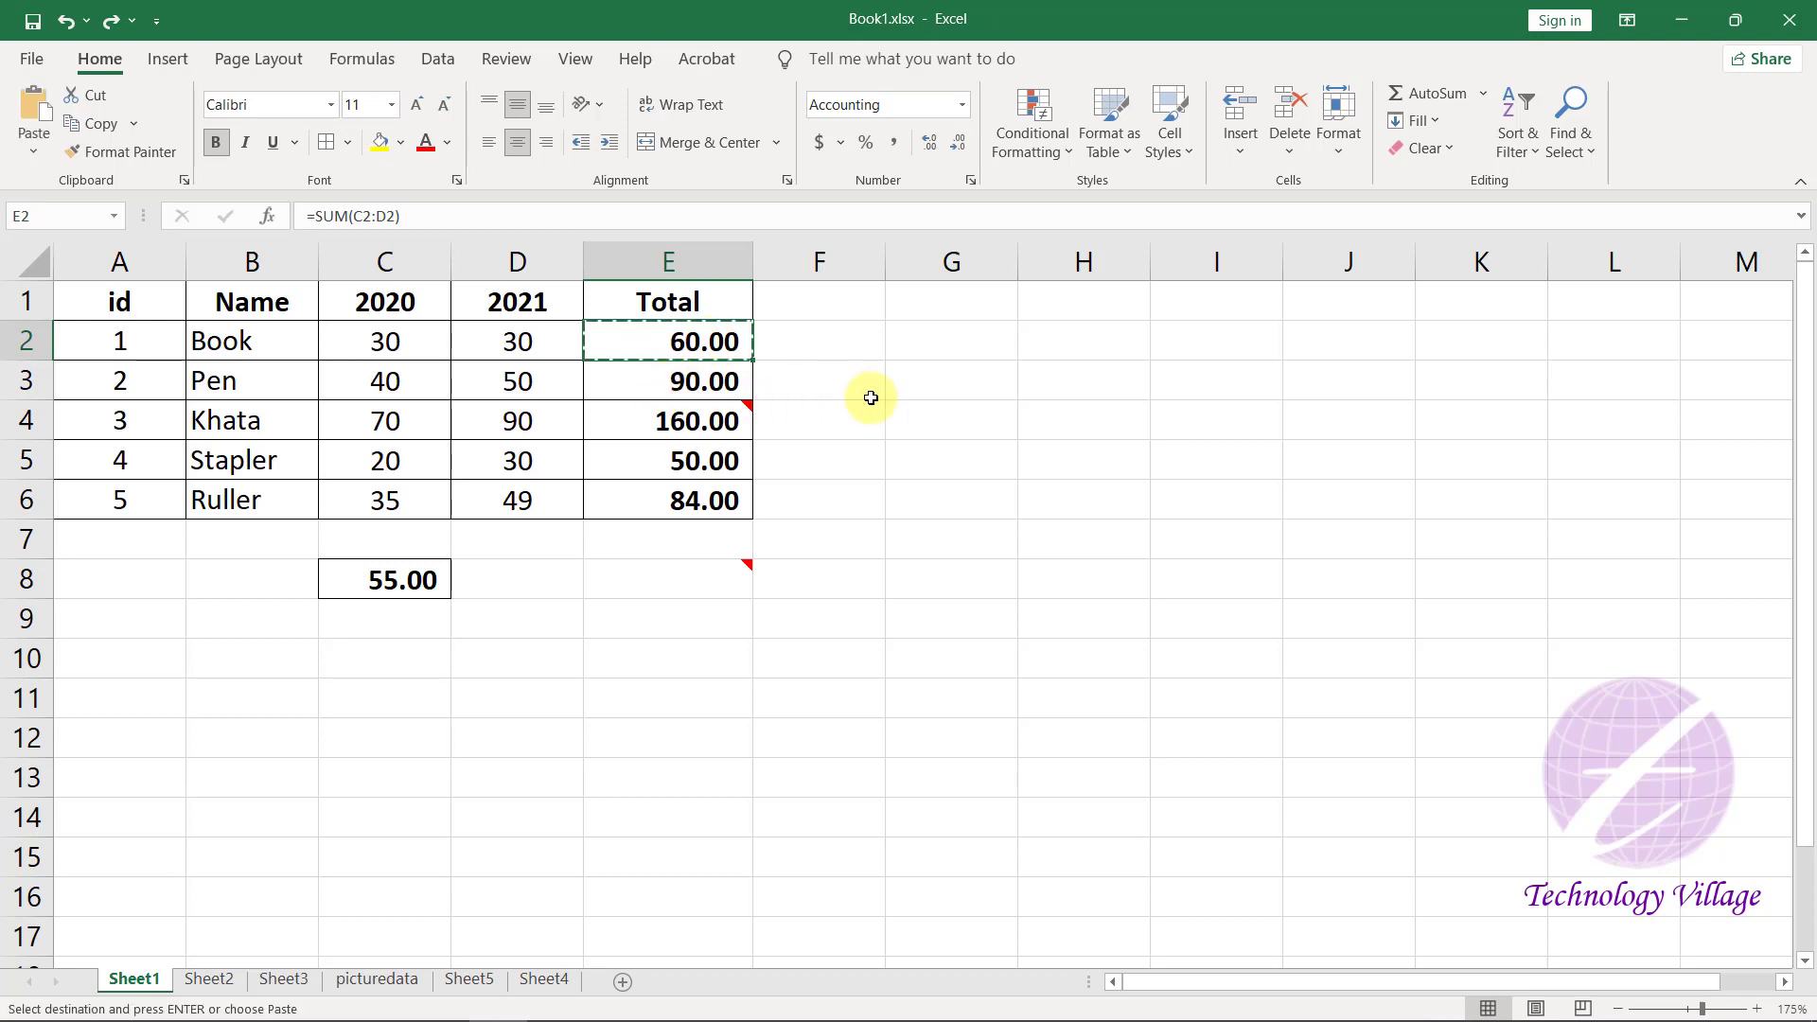
left_click(944, 348)
left_click(34, 154)
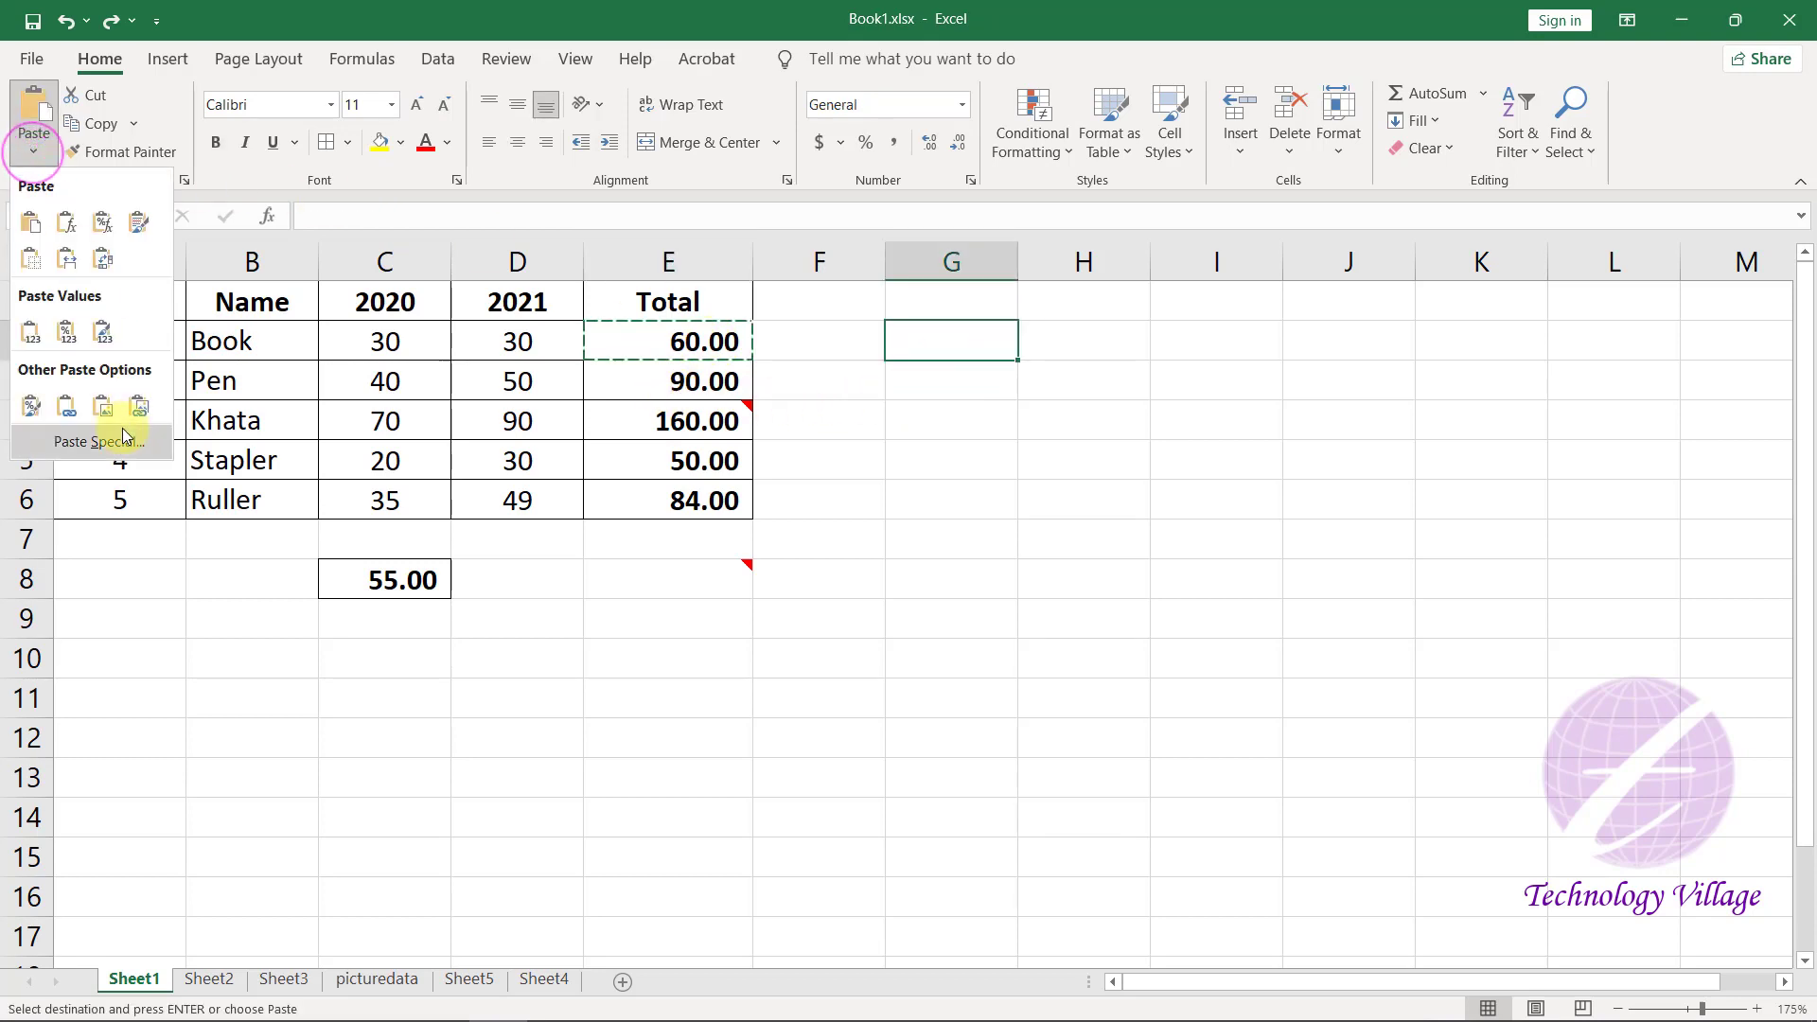
left_click(121, 440)
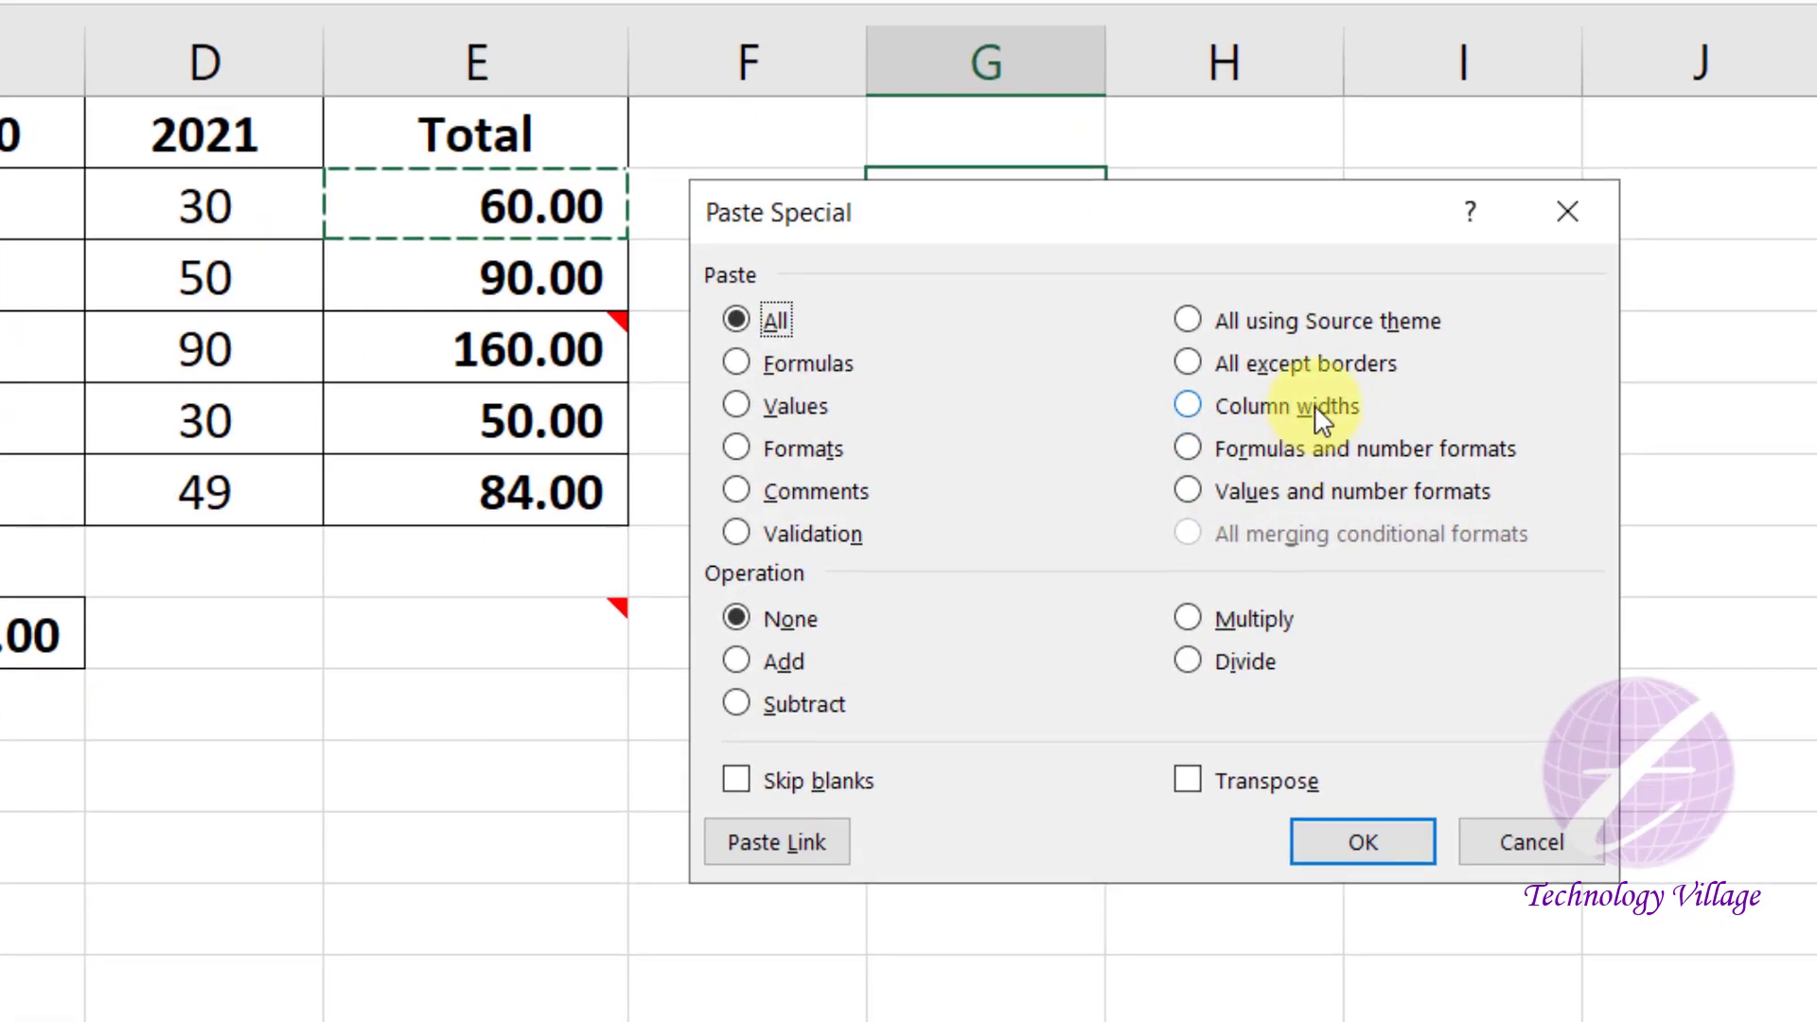
left_click(1135, 451)
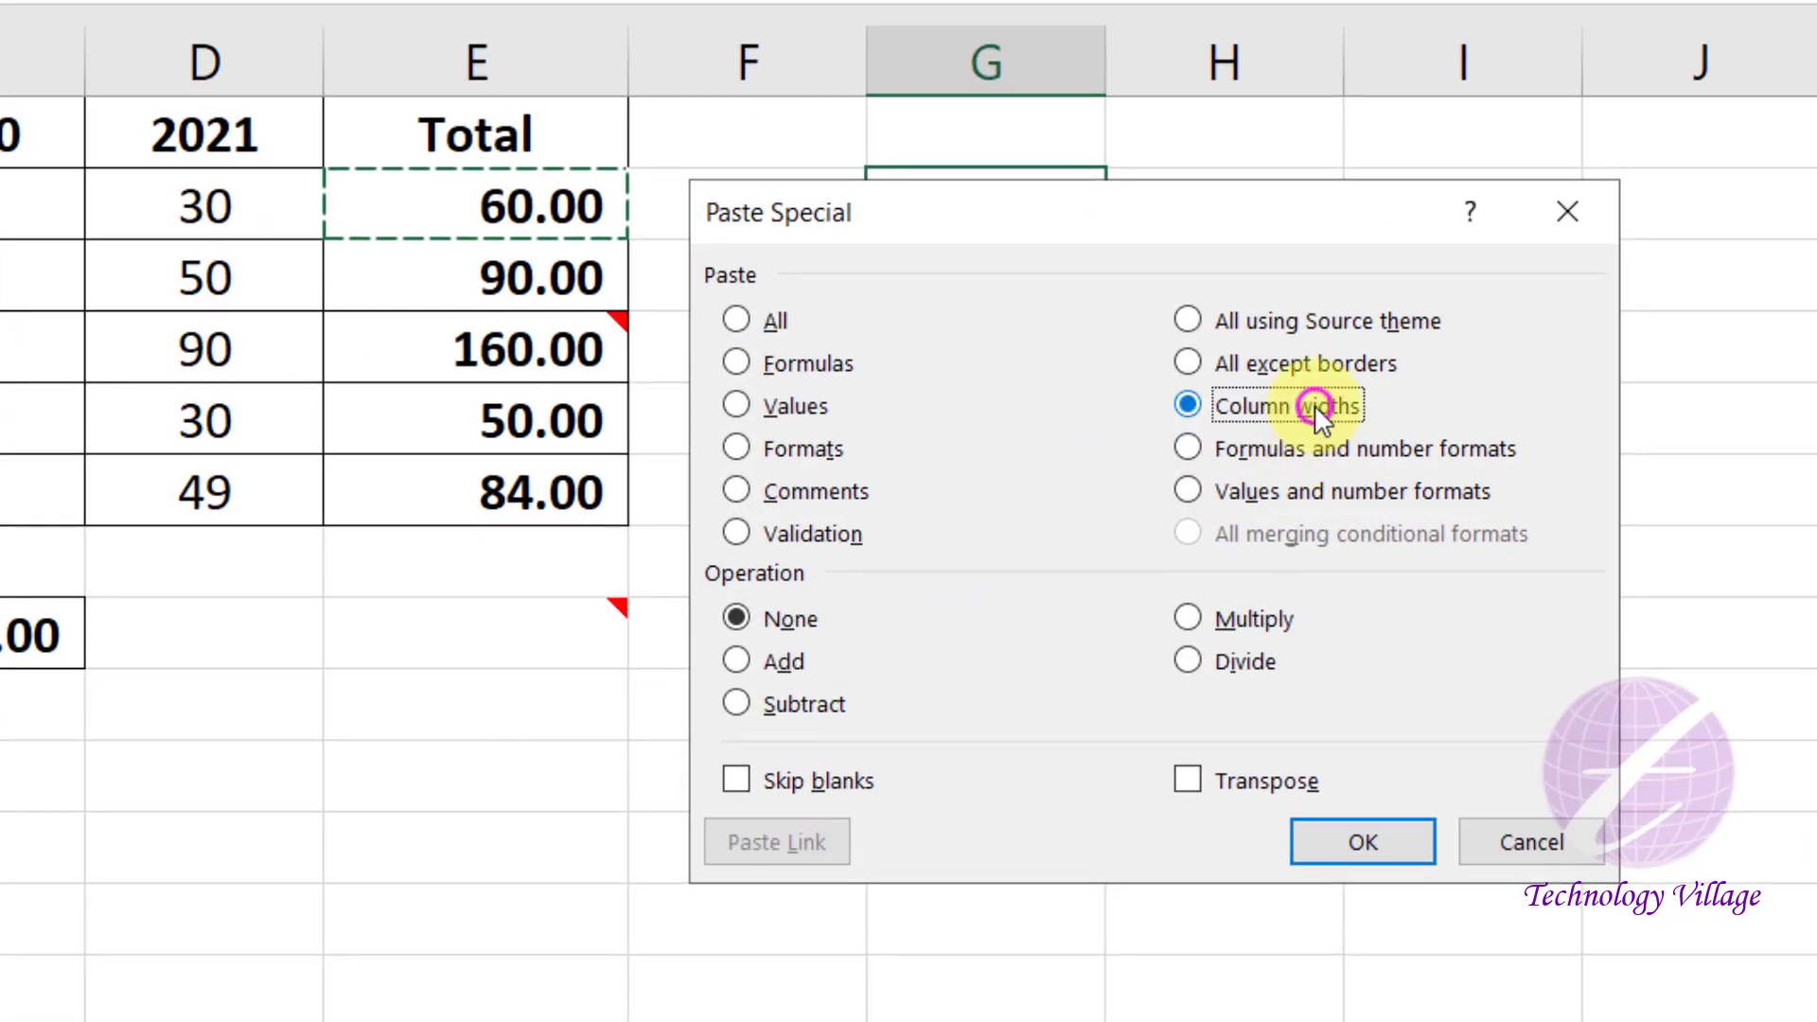
left_click(1353, 841)
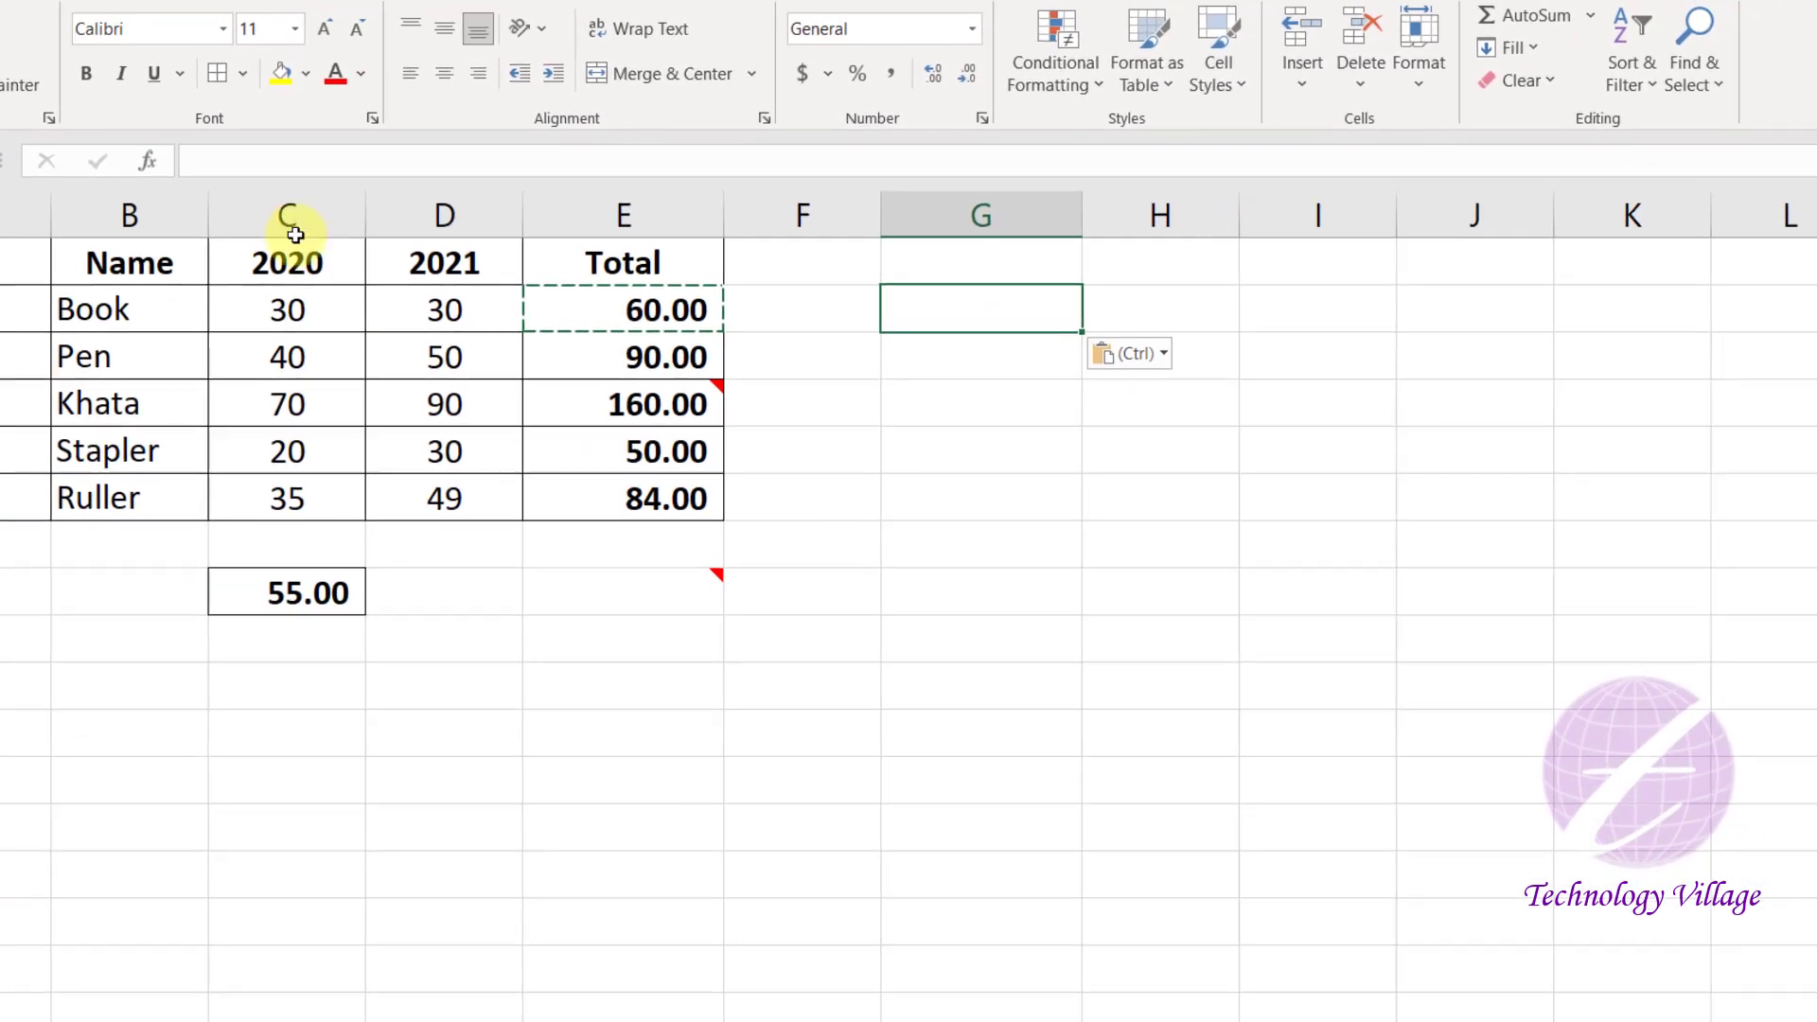
- Paste the copied E2 into G2 with the Paste Special Formulas and number formats option, then clear G2
left_click(662, 311)
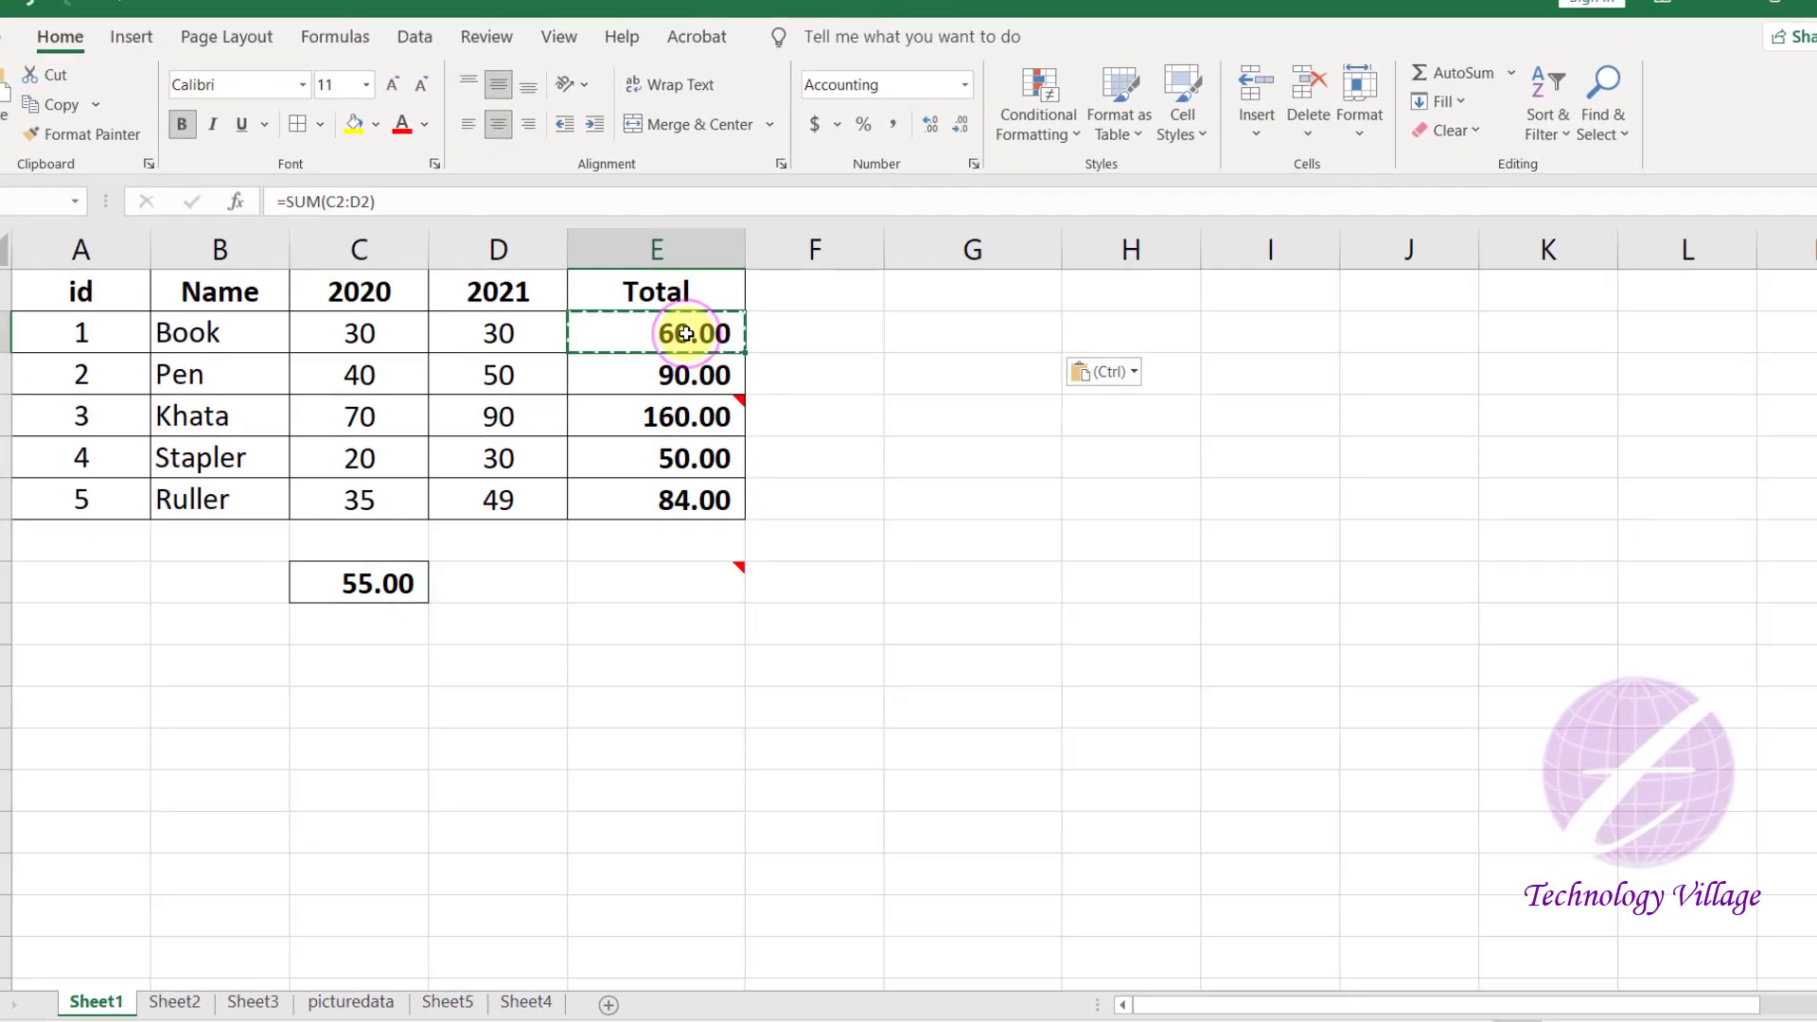
left_click(946, 331)
left_click(0, 143)
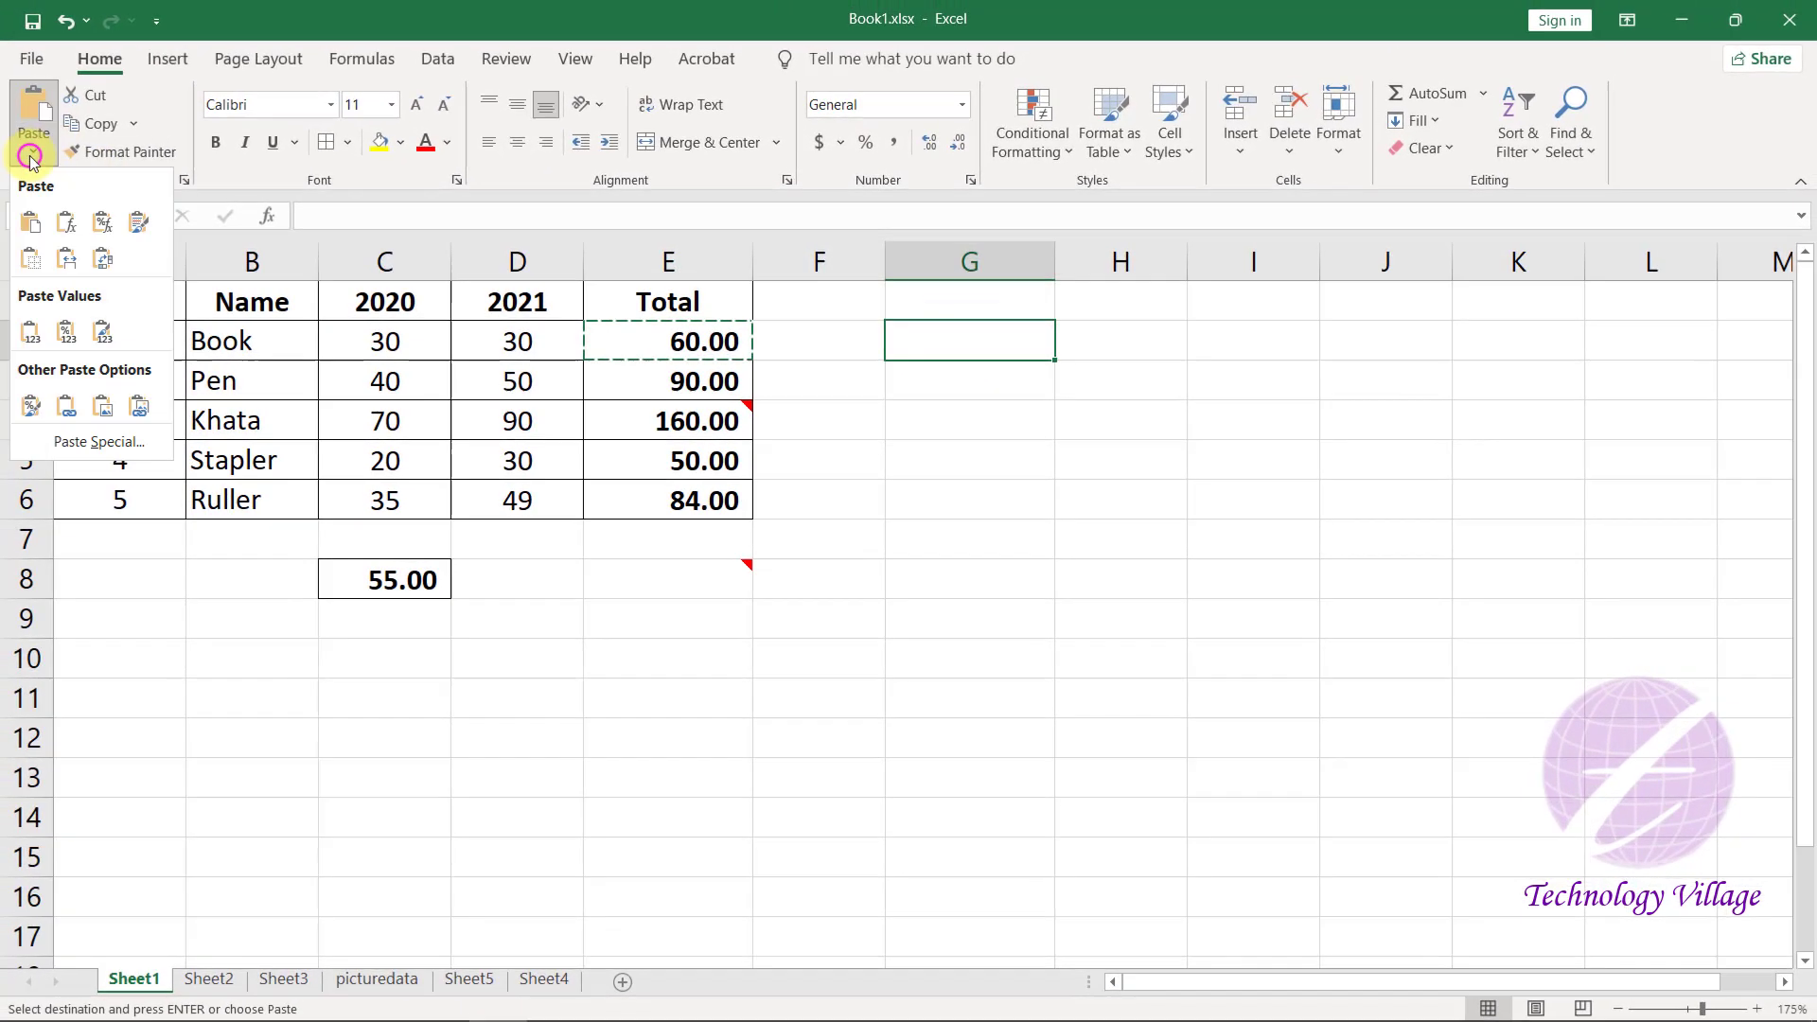
left_click(104, 441)
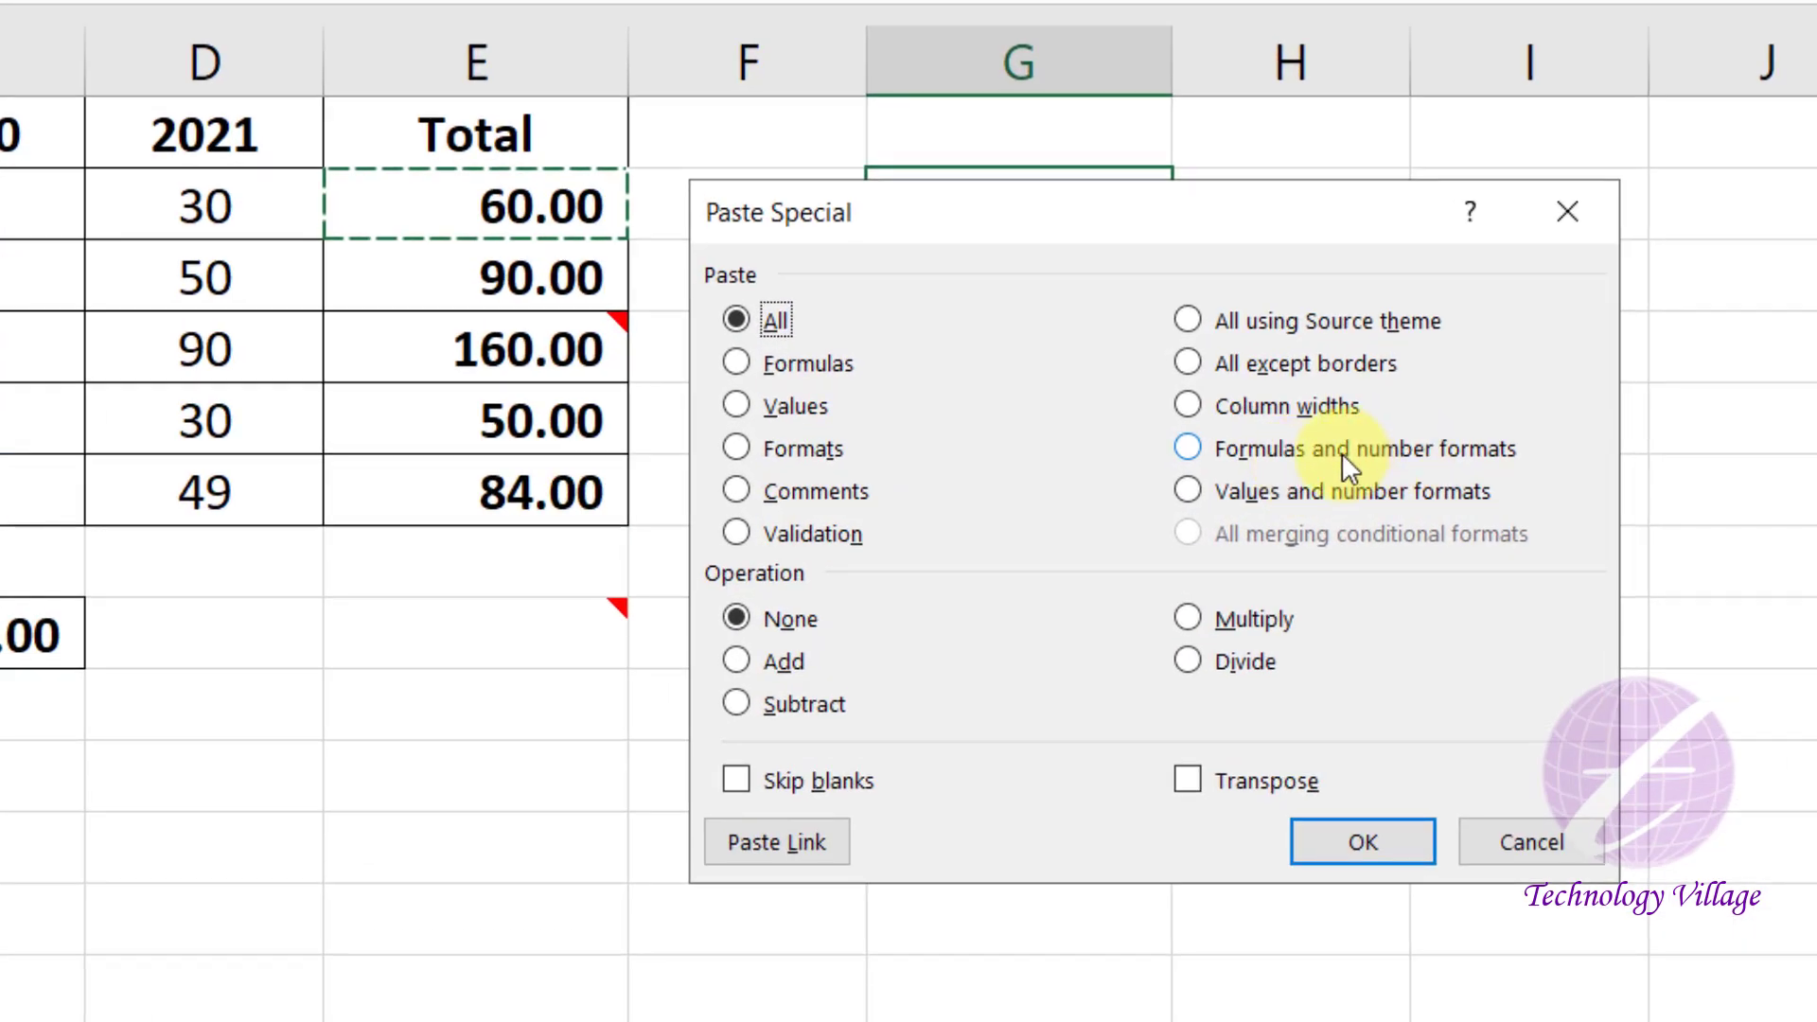
left_click(1341, 452)
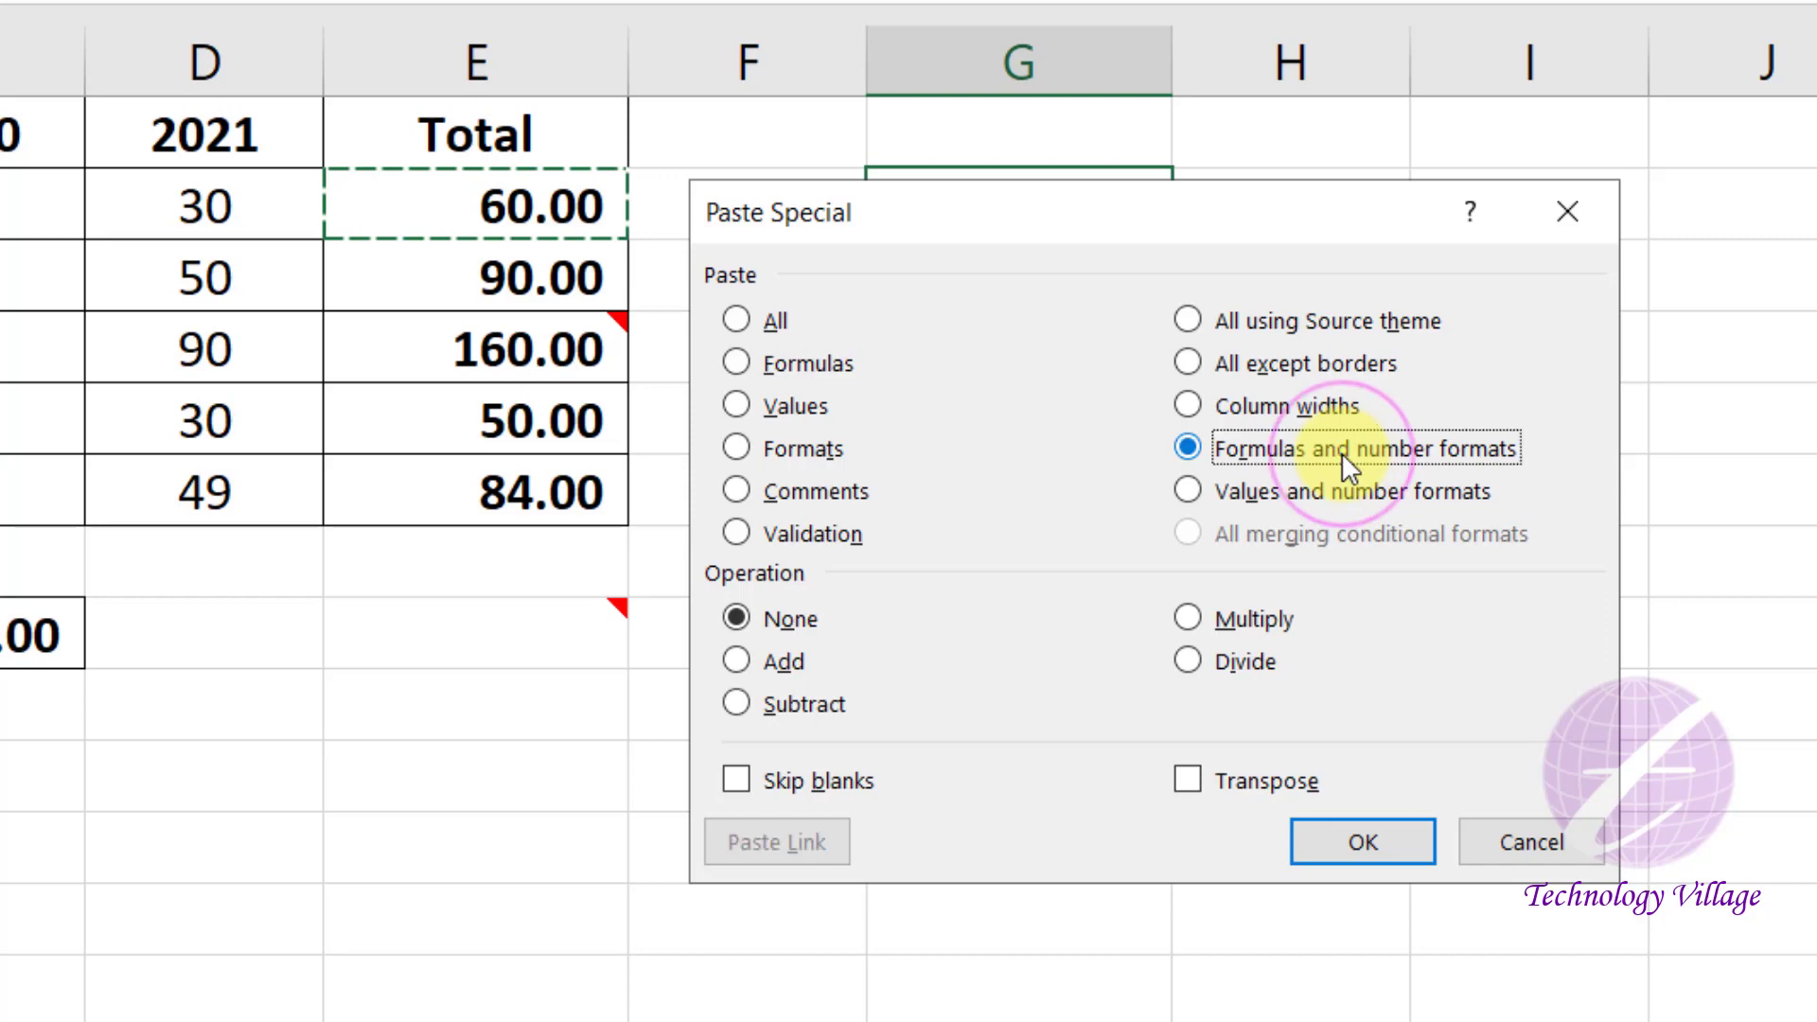
left_click(1325, 853)
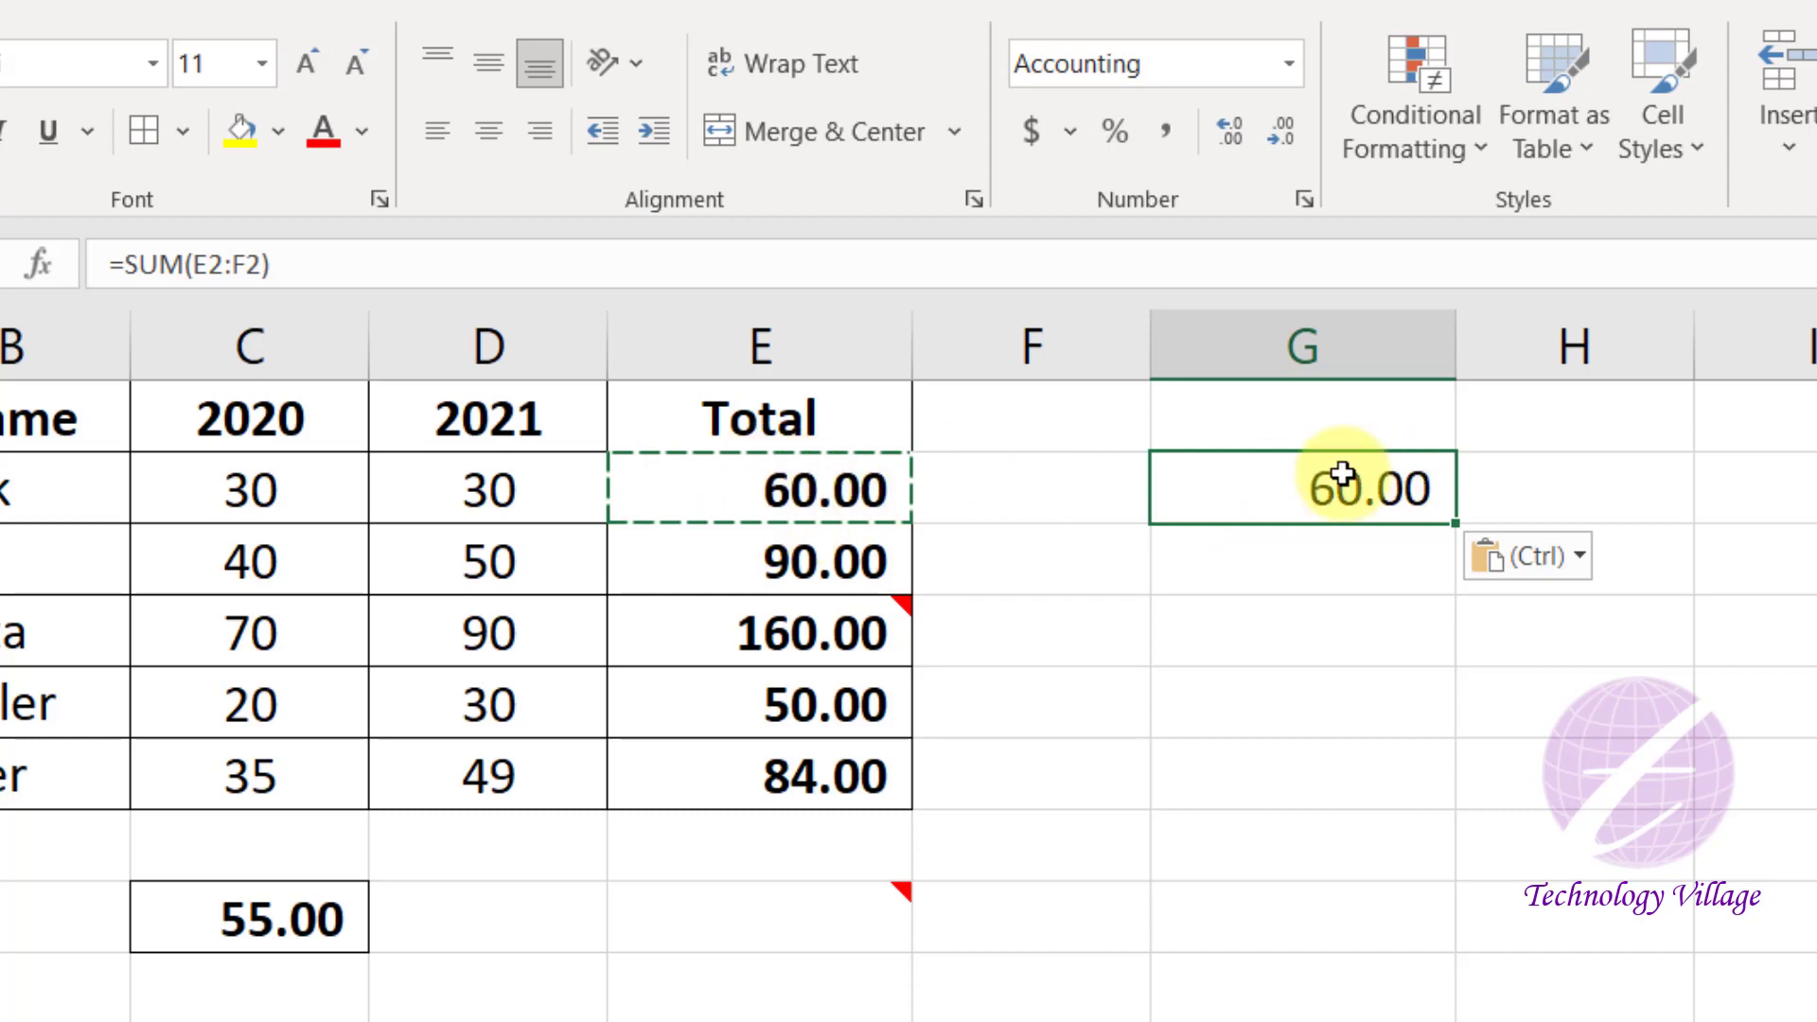
left_click(1304, 481)
key("Delete")
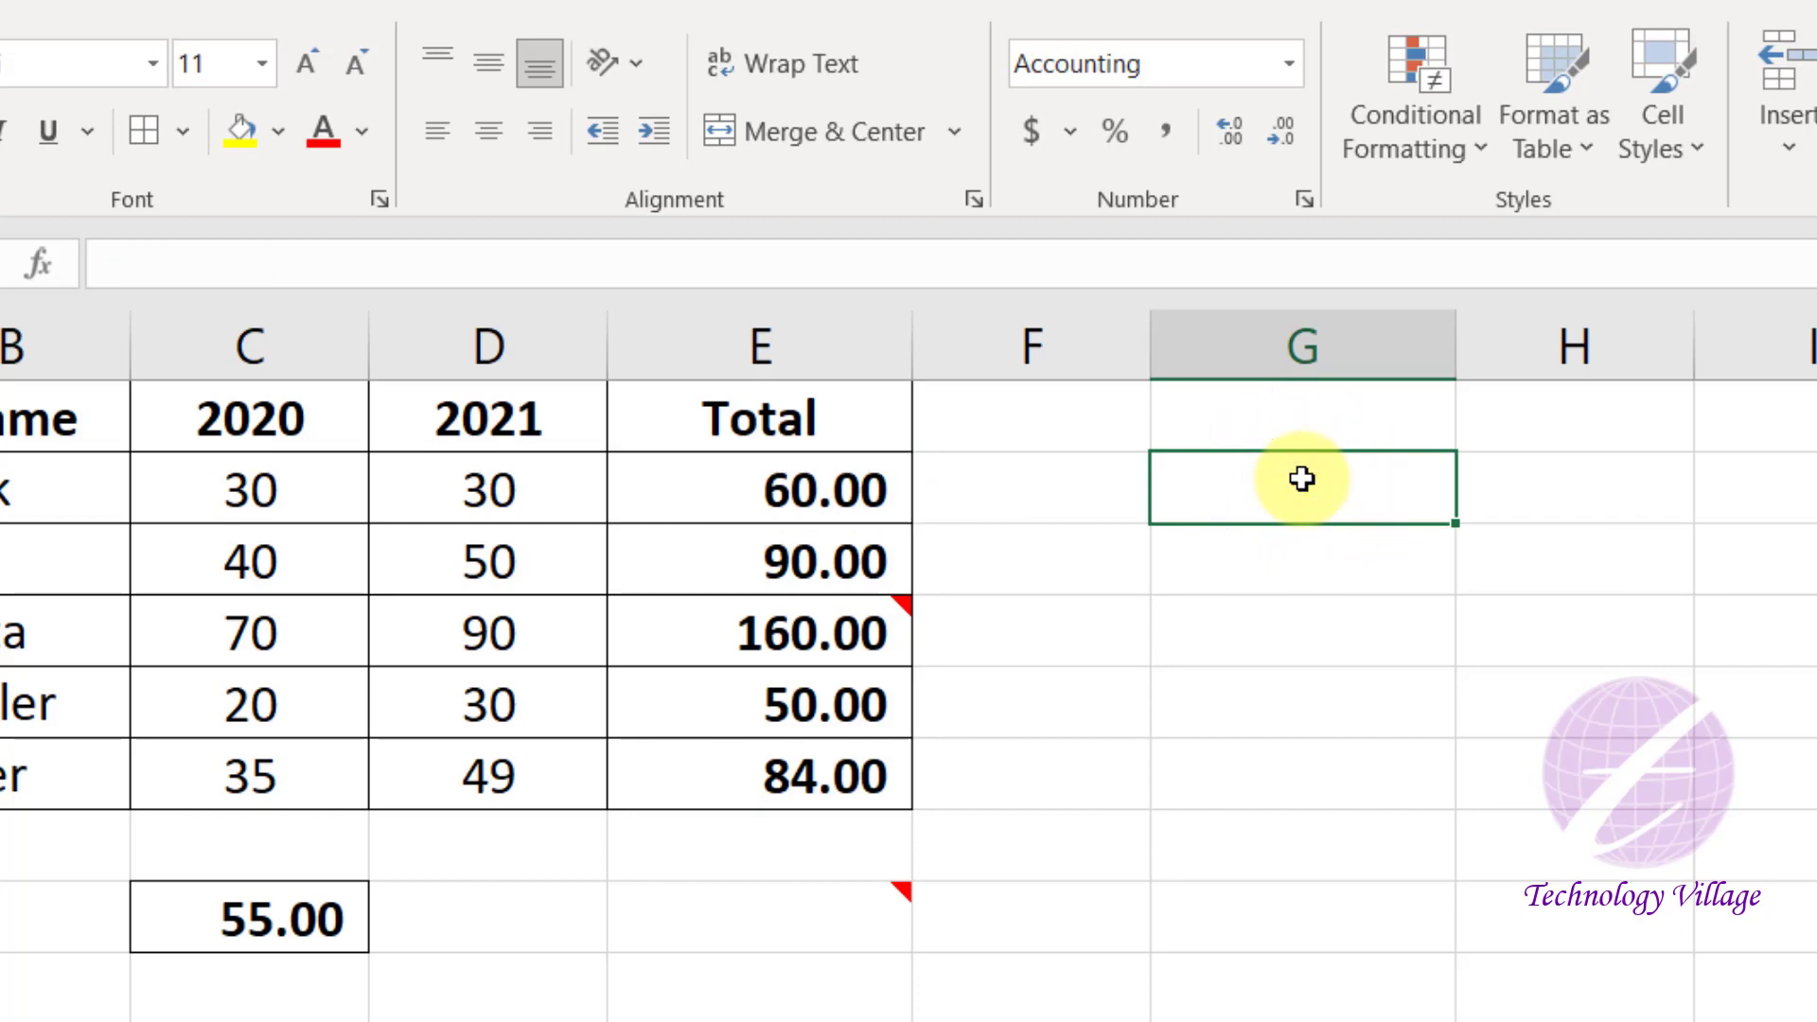
- Copy E2 and paste it into G2 with the Paste Special Values and number formats option
left_click(734, 495)
key("ctrl+c")
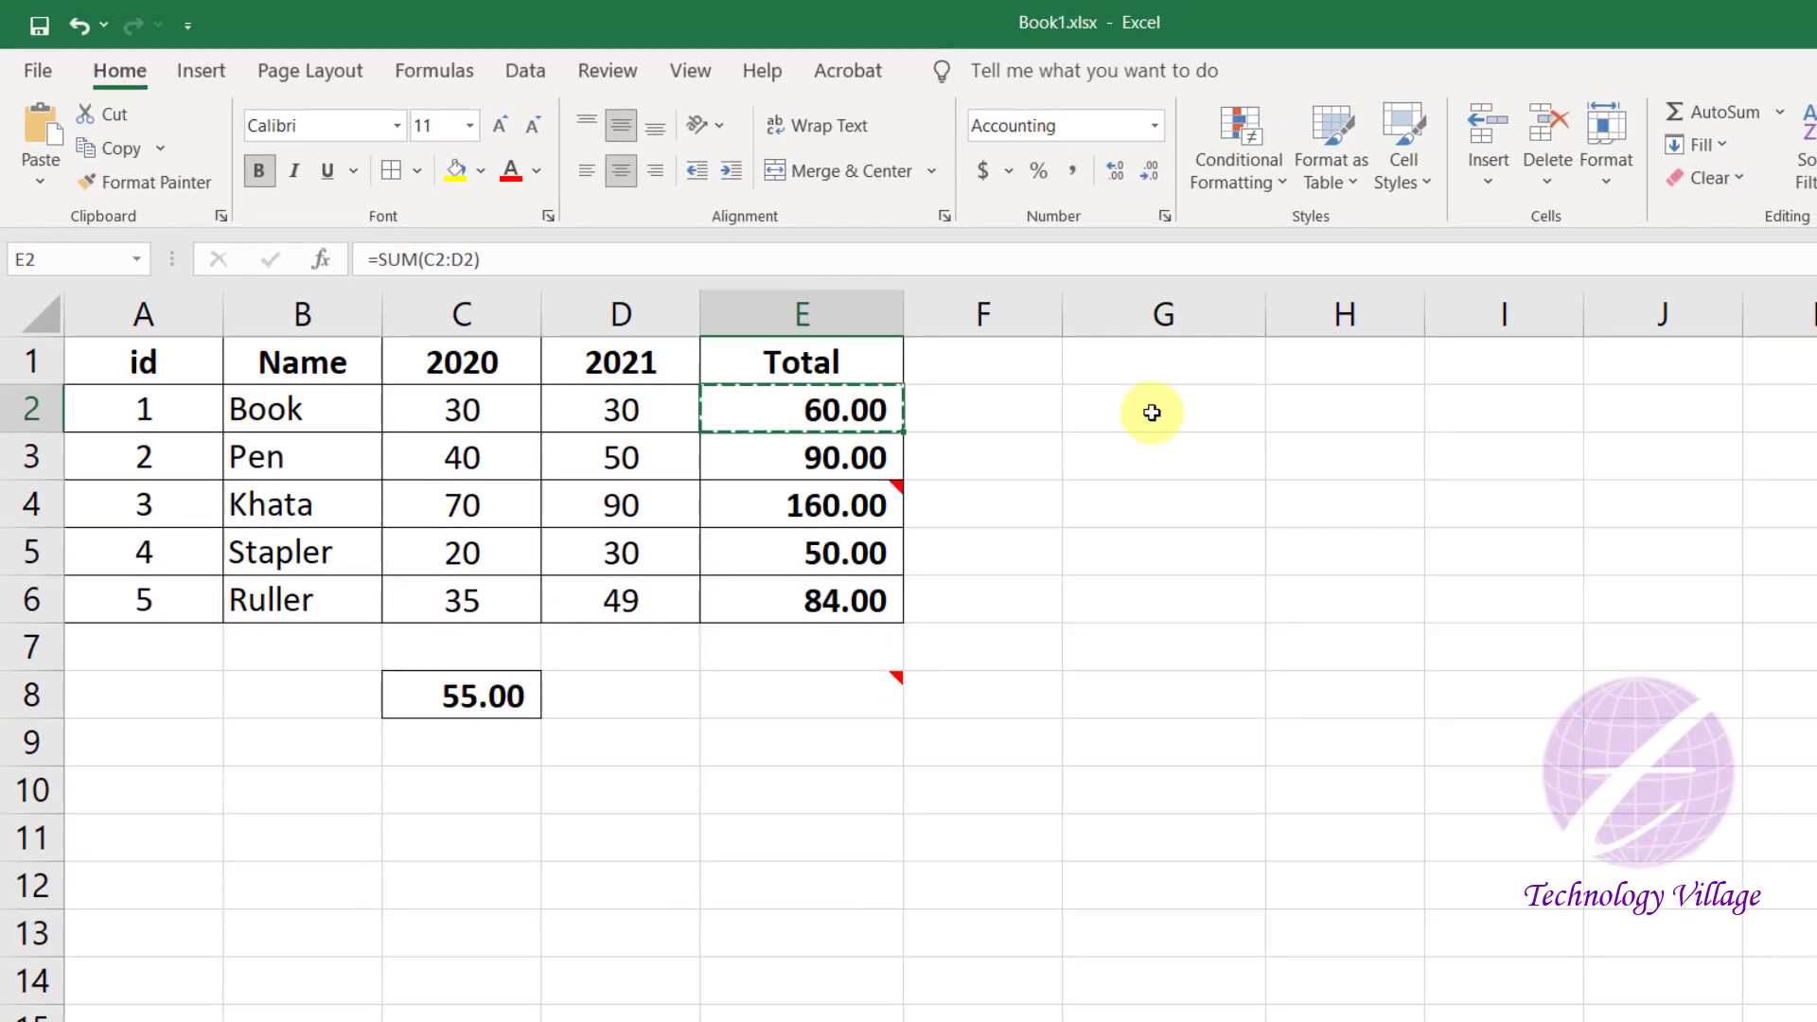
left_click(1152, 412)
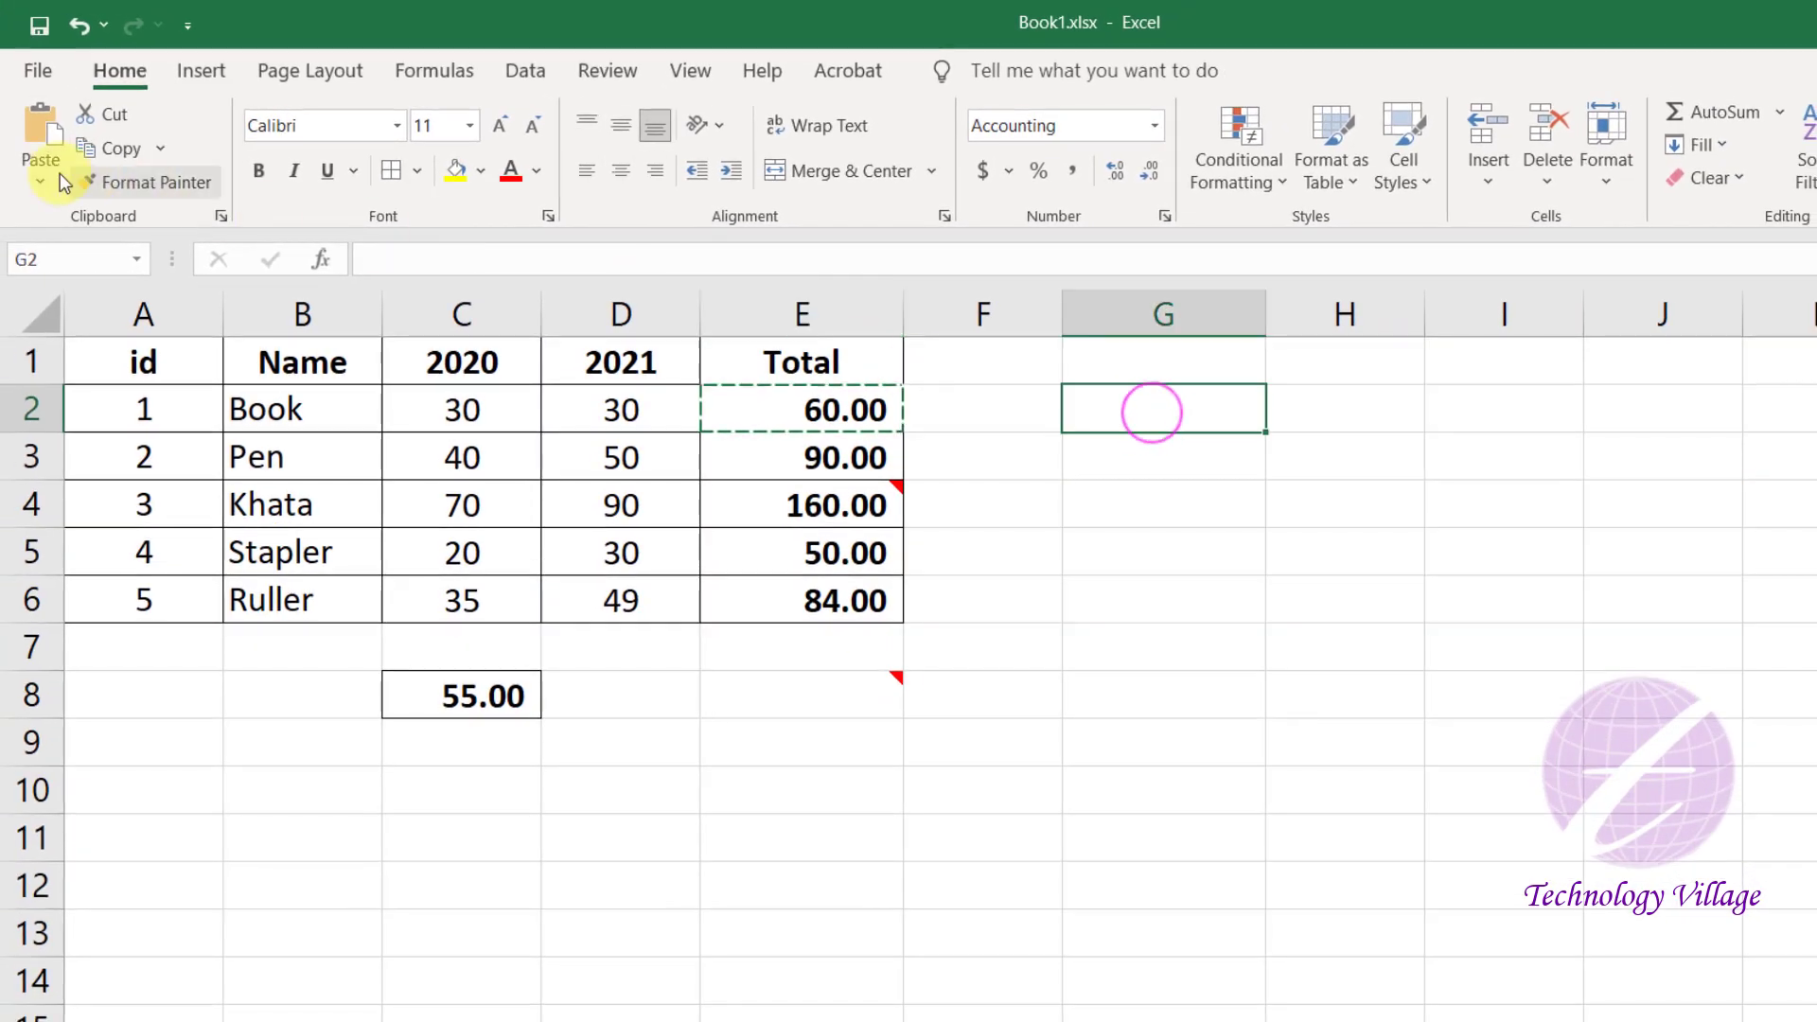
left_click(45, 177)
left_click(135, 528)
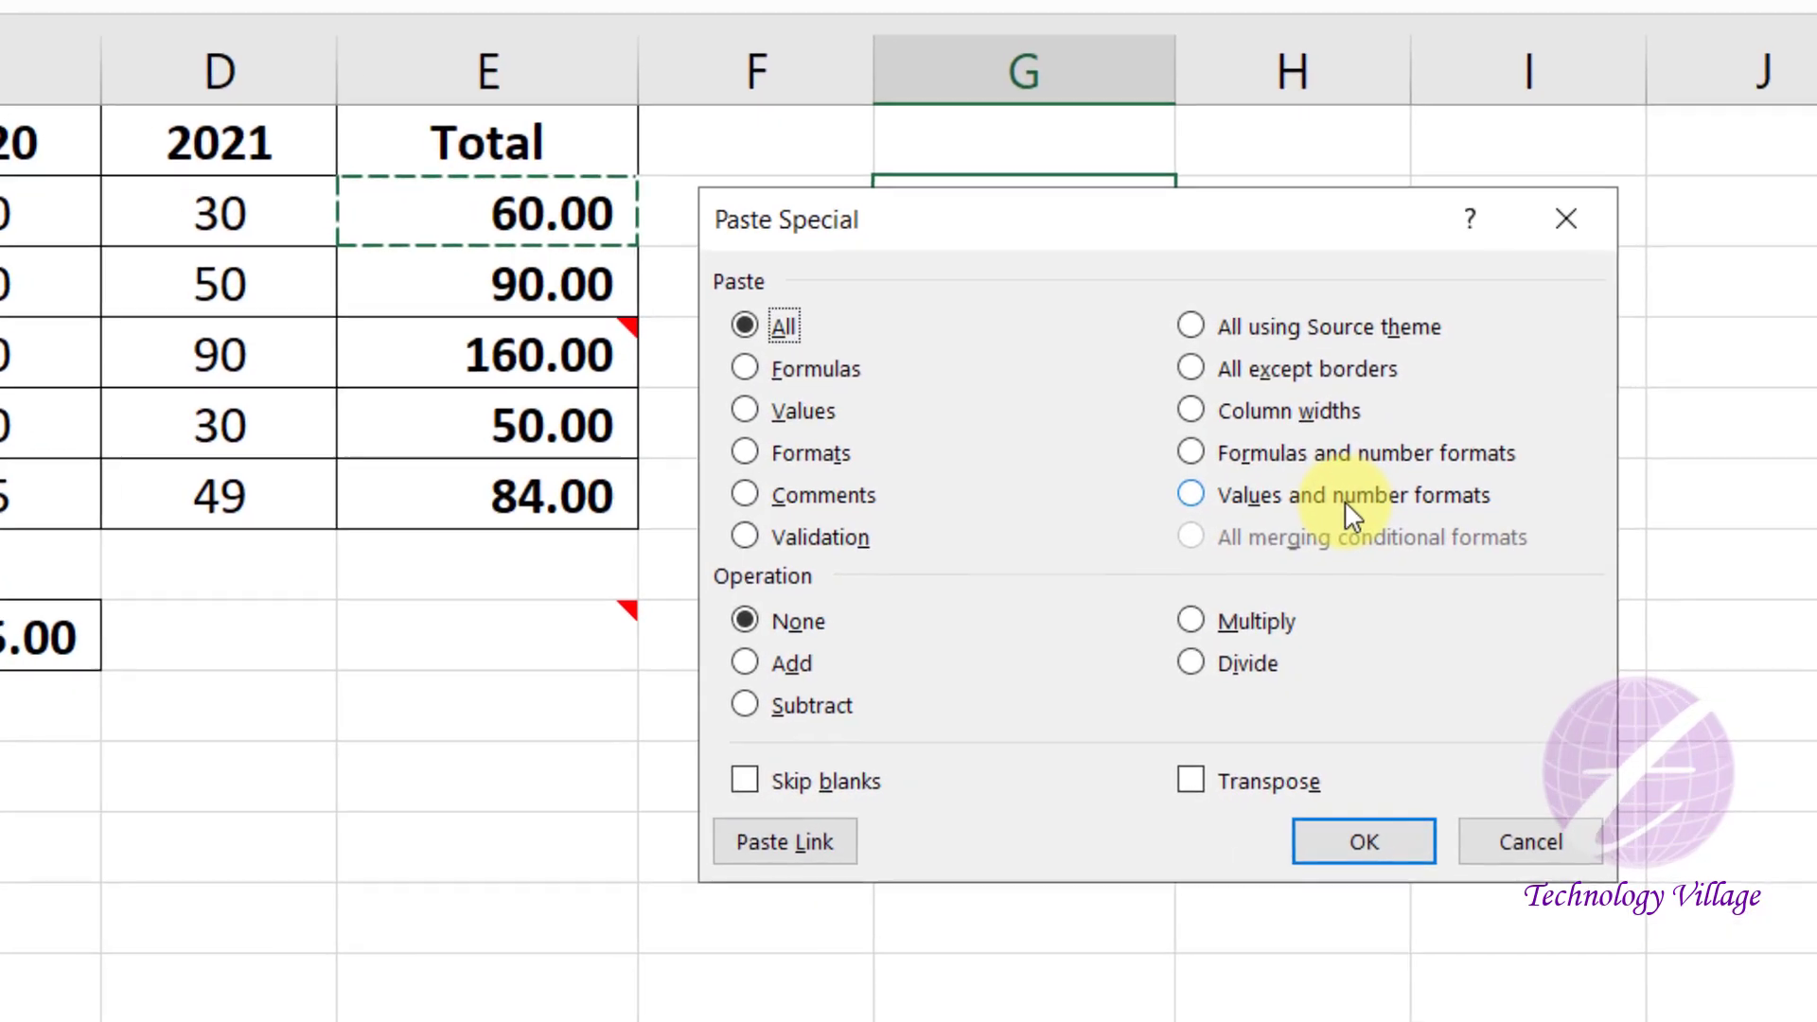
left_click(1379, 601)
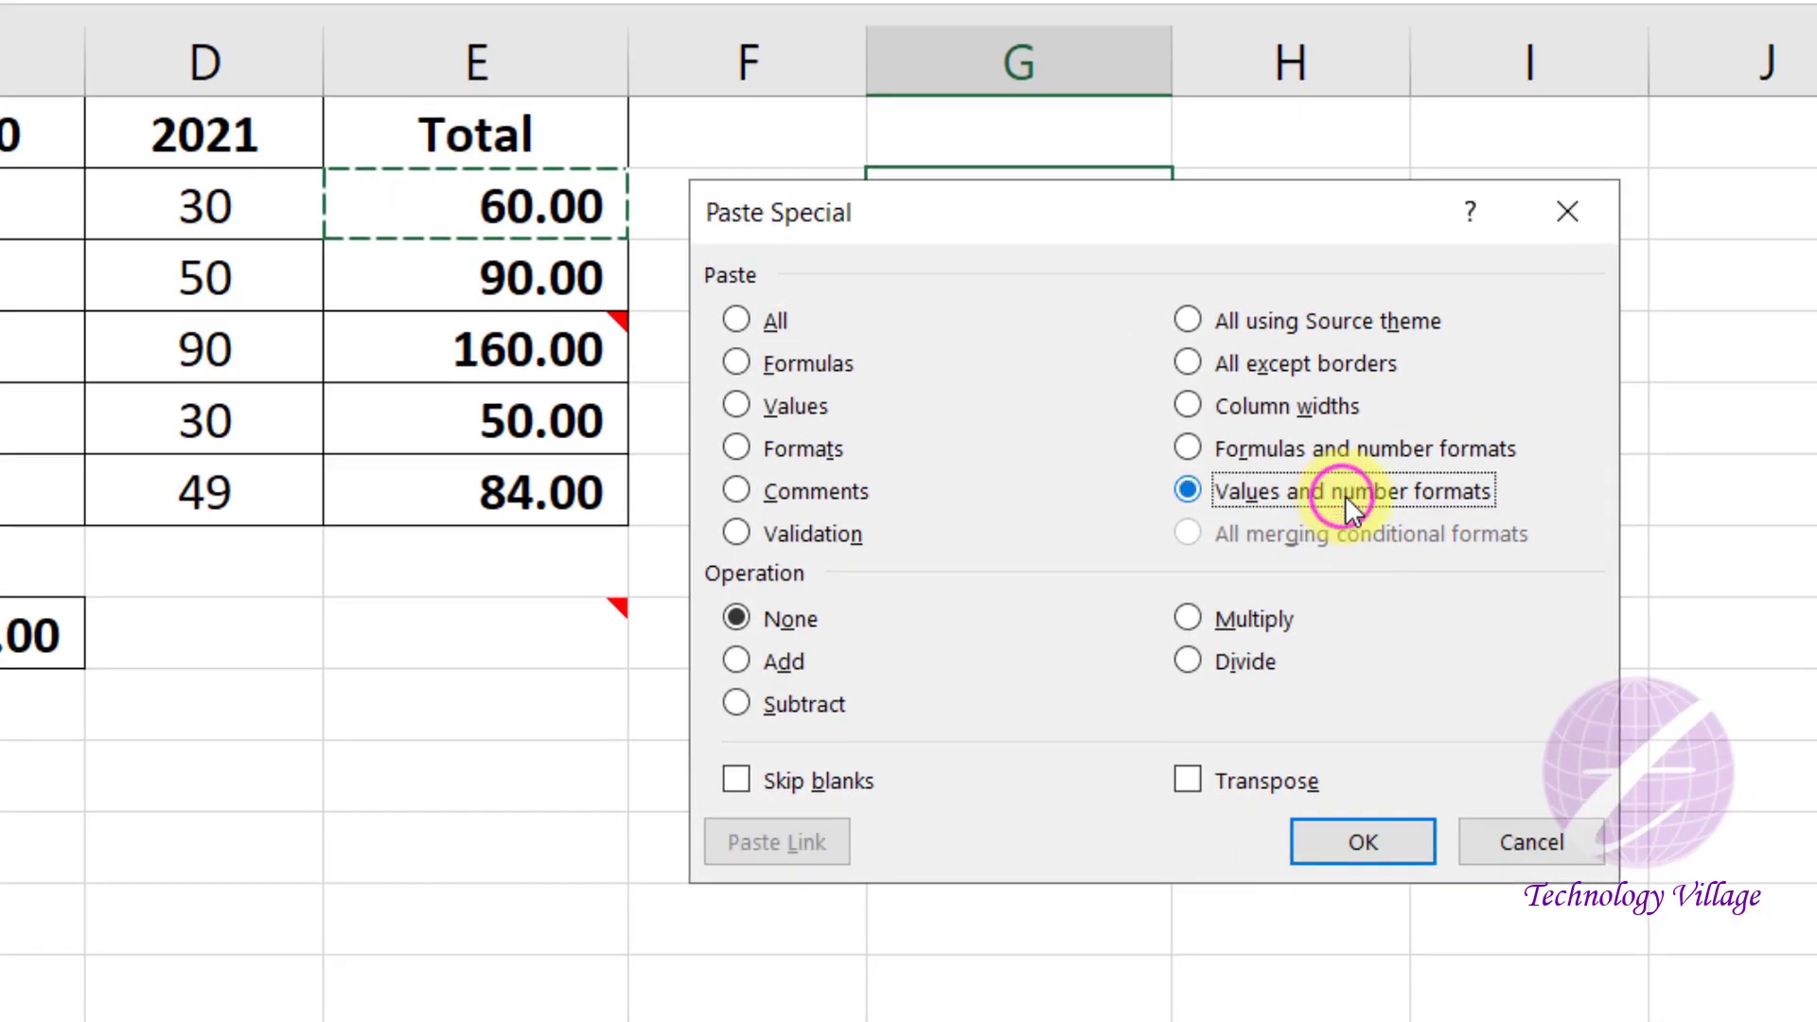
left_click(1373, 842)
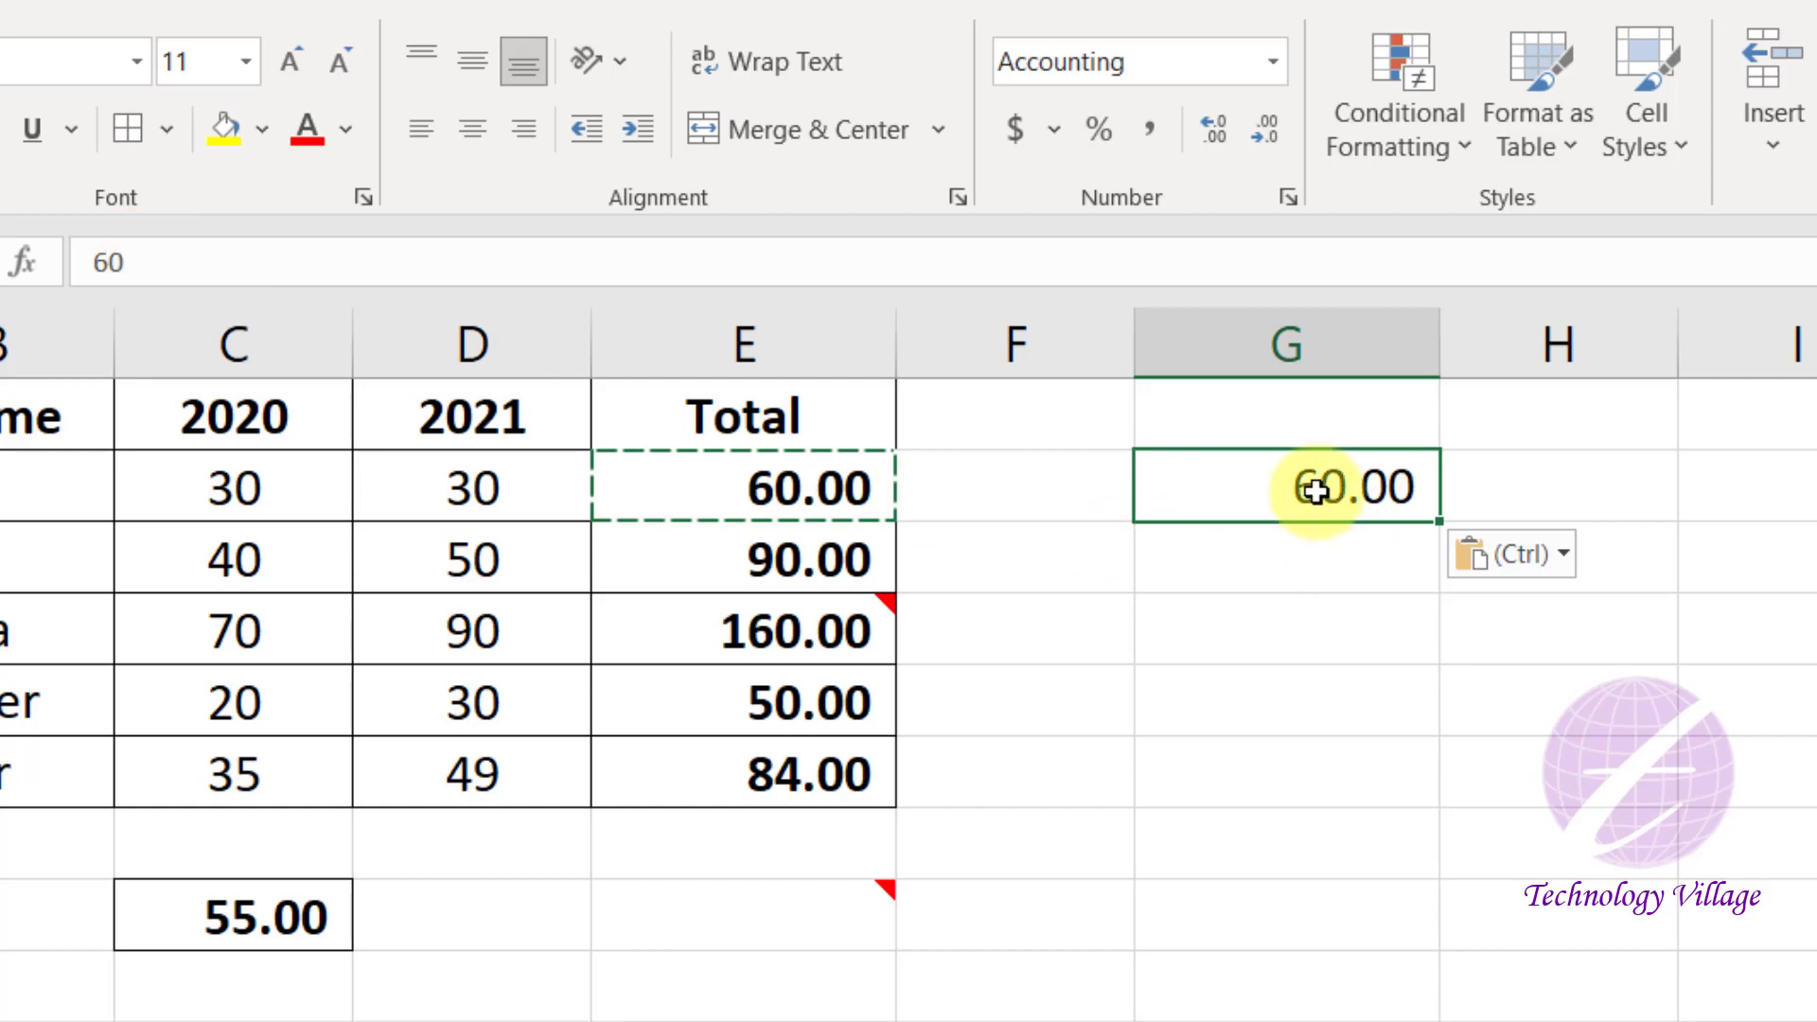
- Look over the Operation options in the Paste Special dialog and close it without pasting
left_click(66, 162)
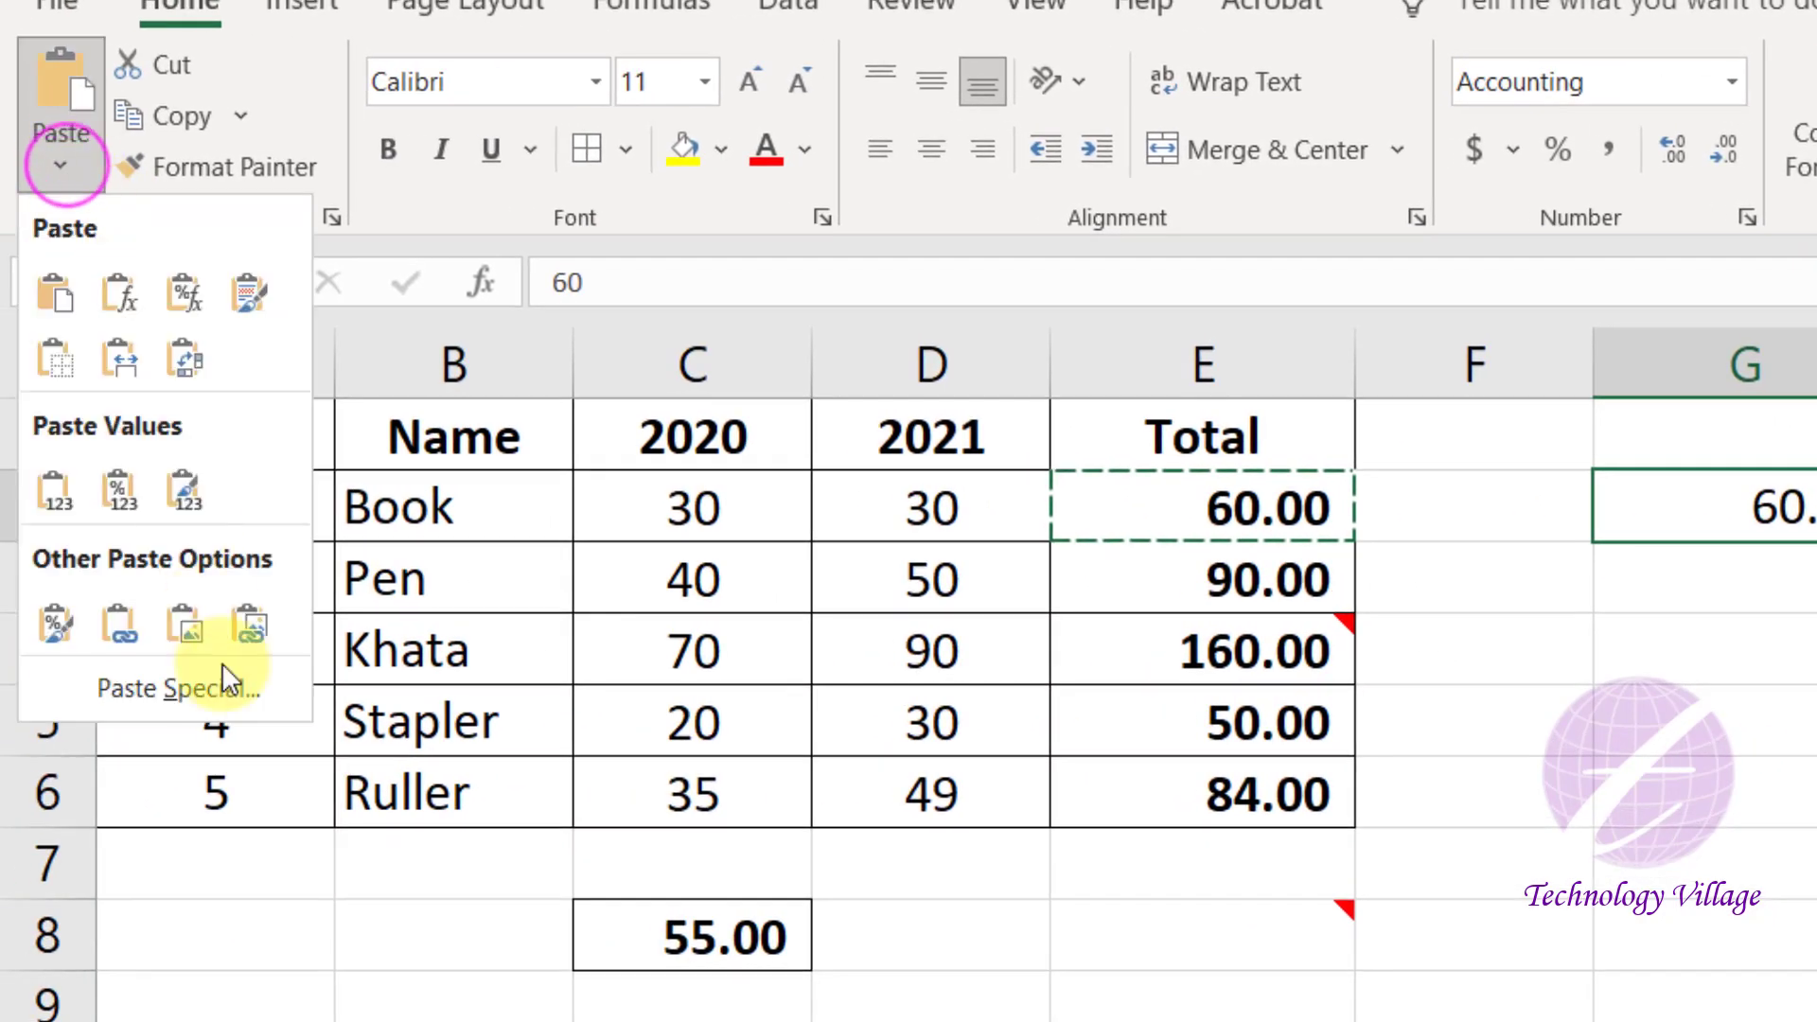
left_click(224, 665)
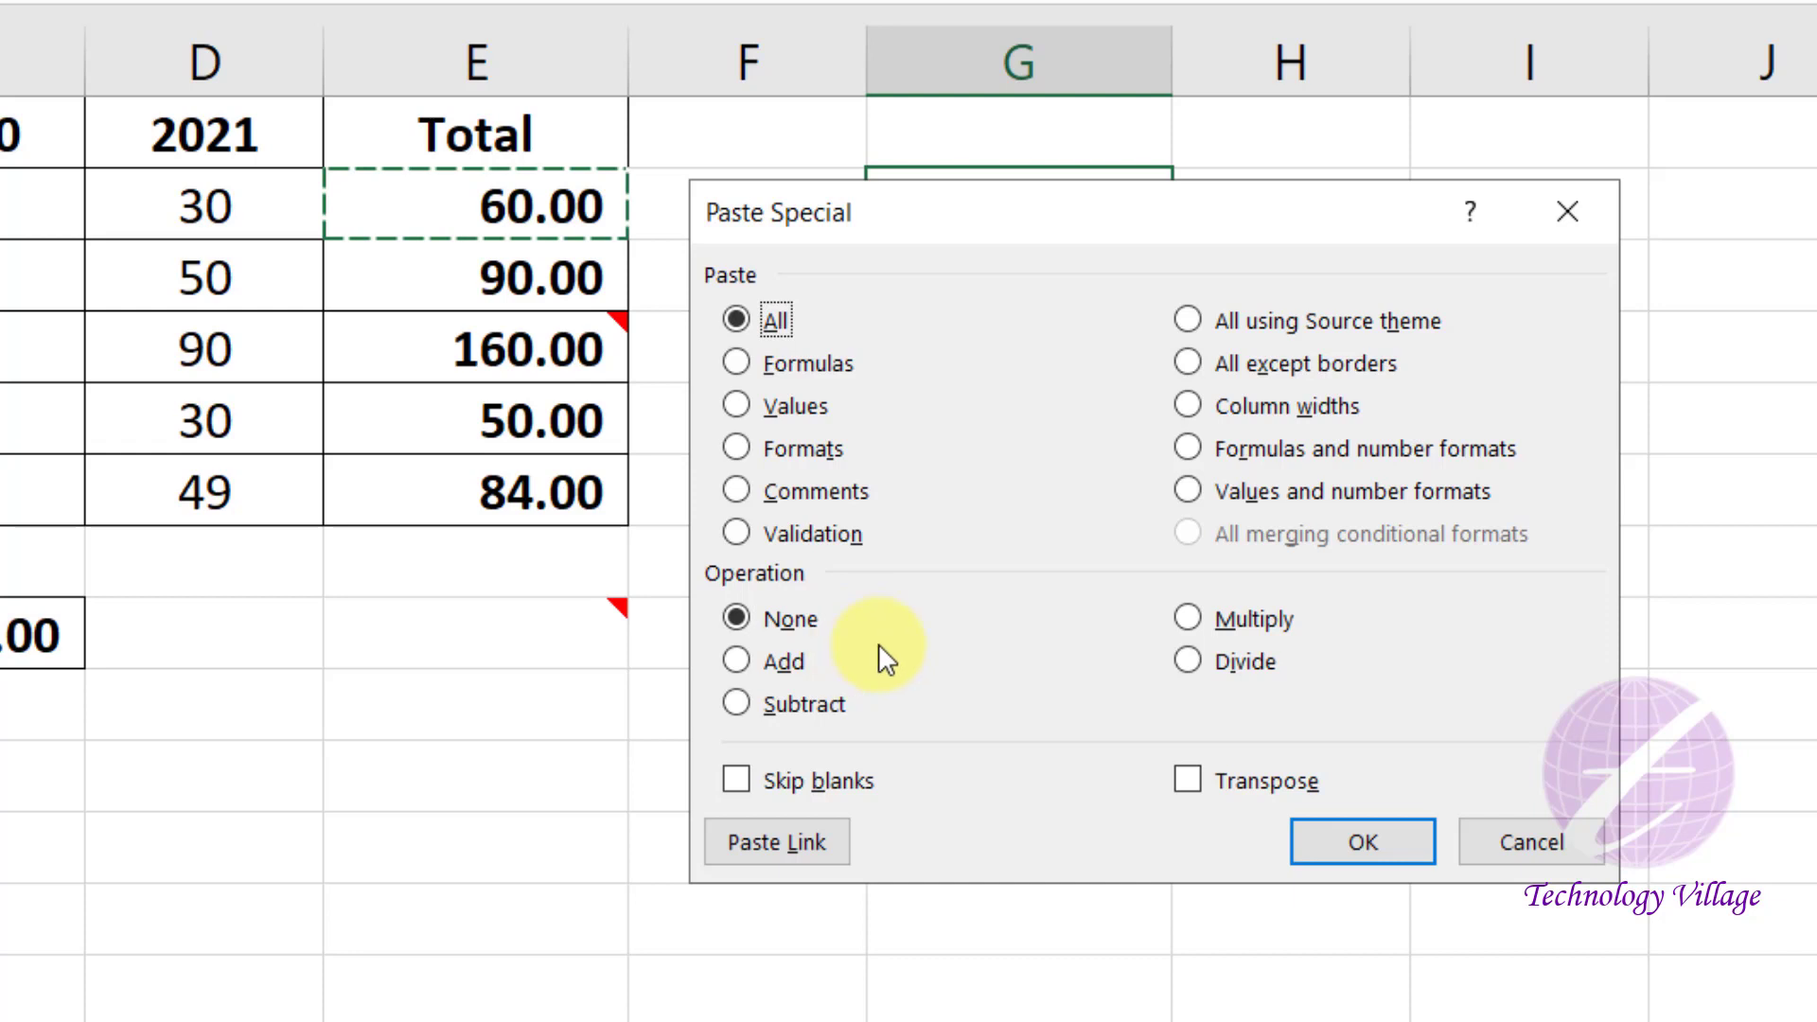
left_click(1542, 846)
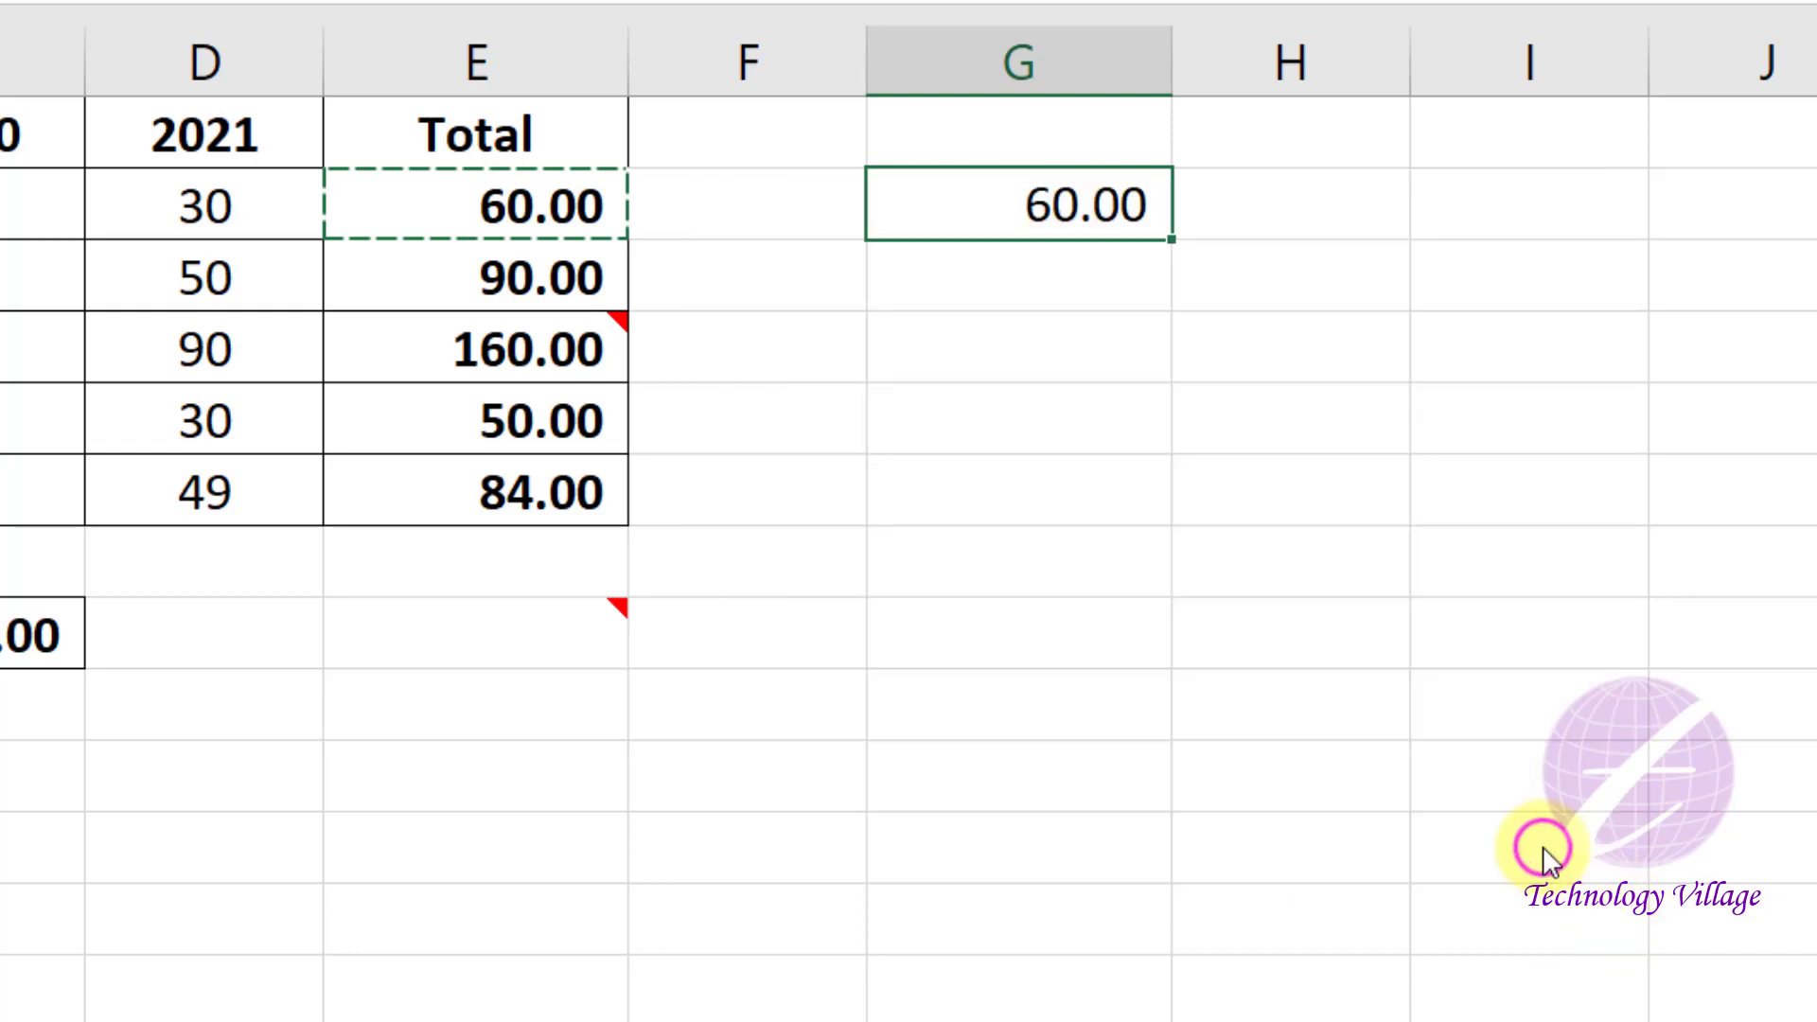
- Clear the pasted value from G2 and enter 20 in that cell
key("Delete")
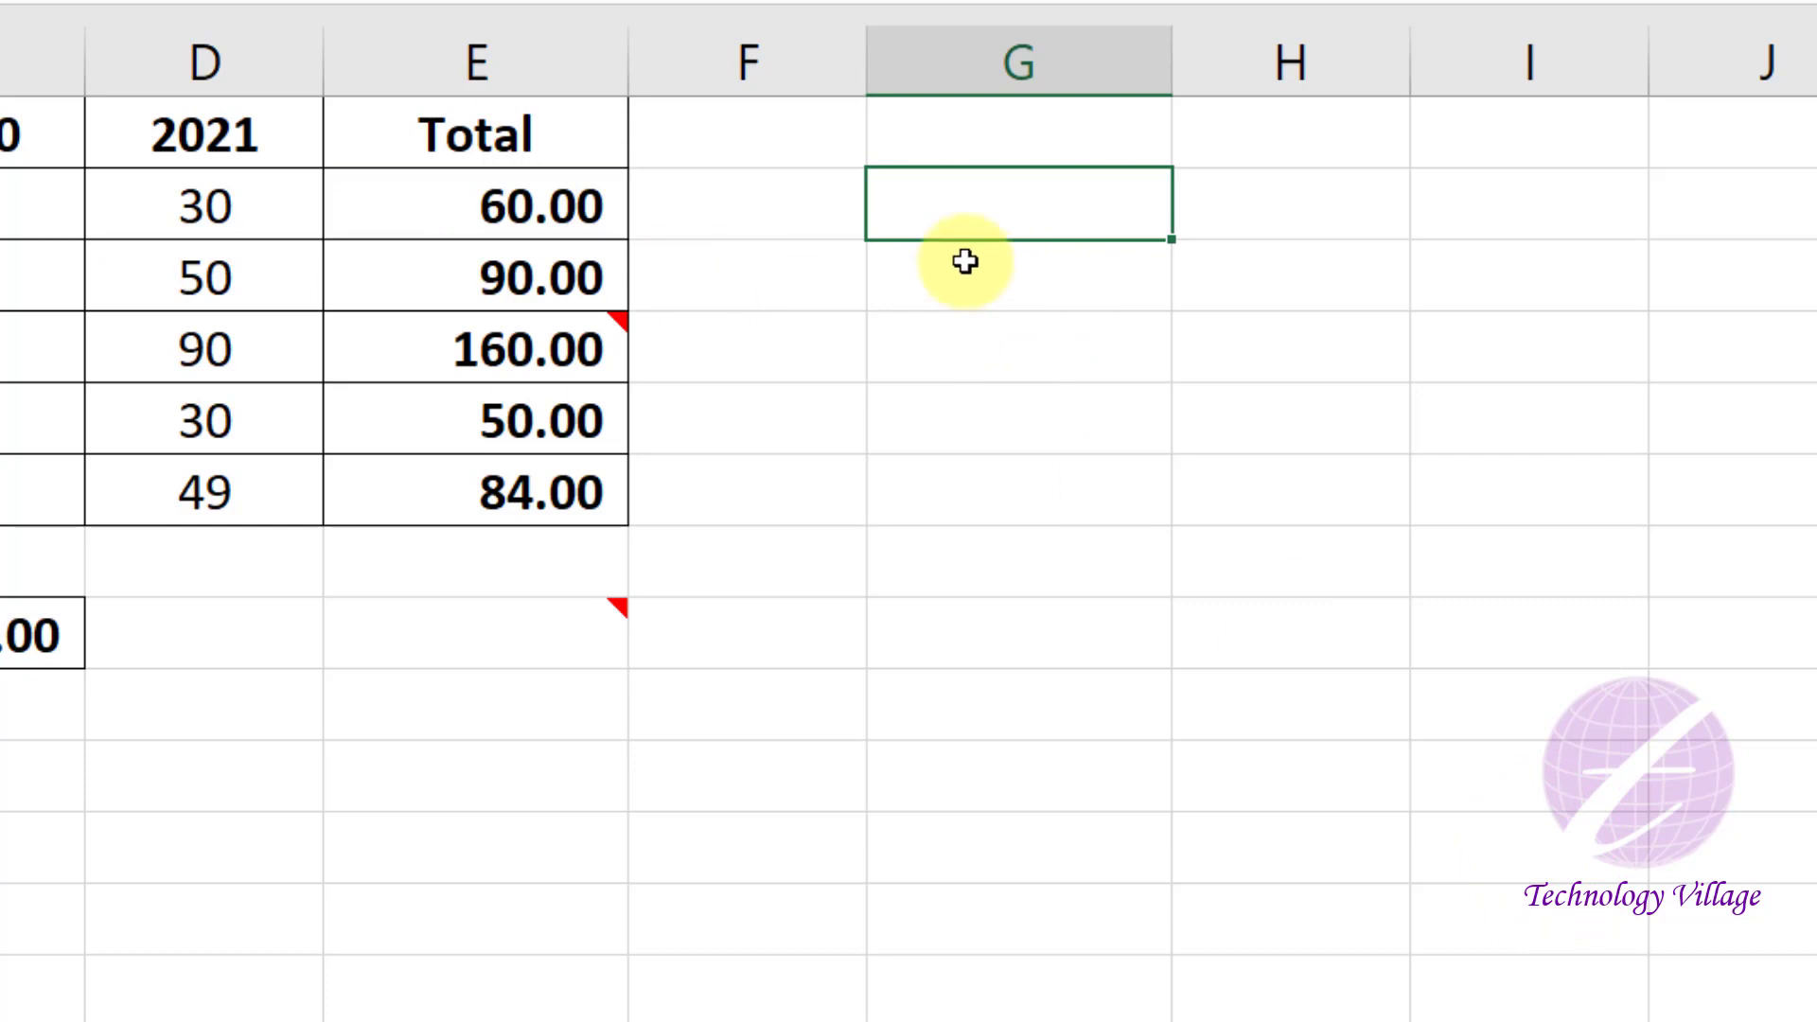
left_click(214, 201)
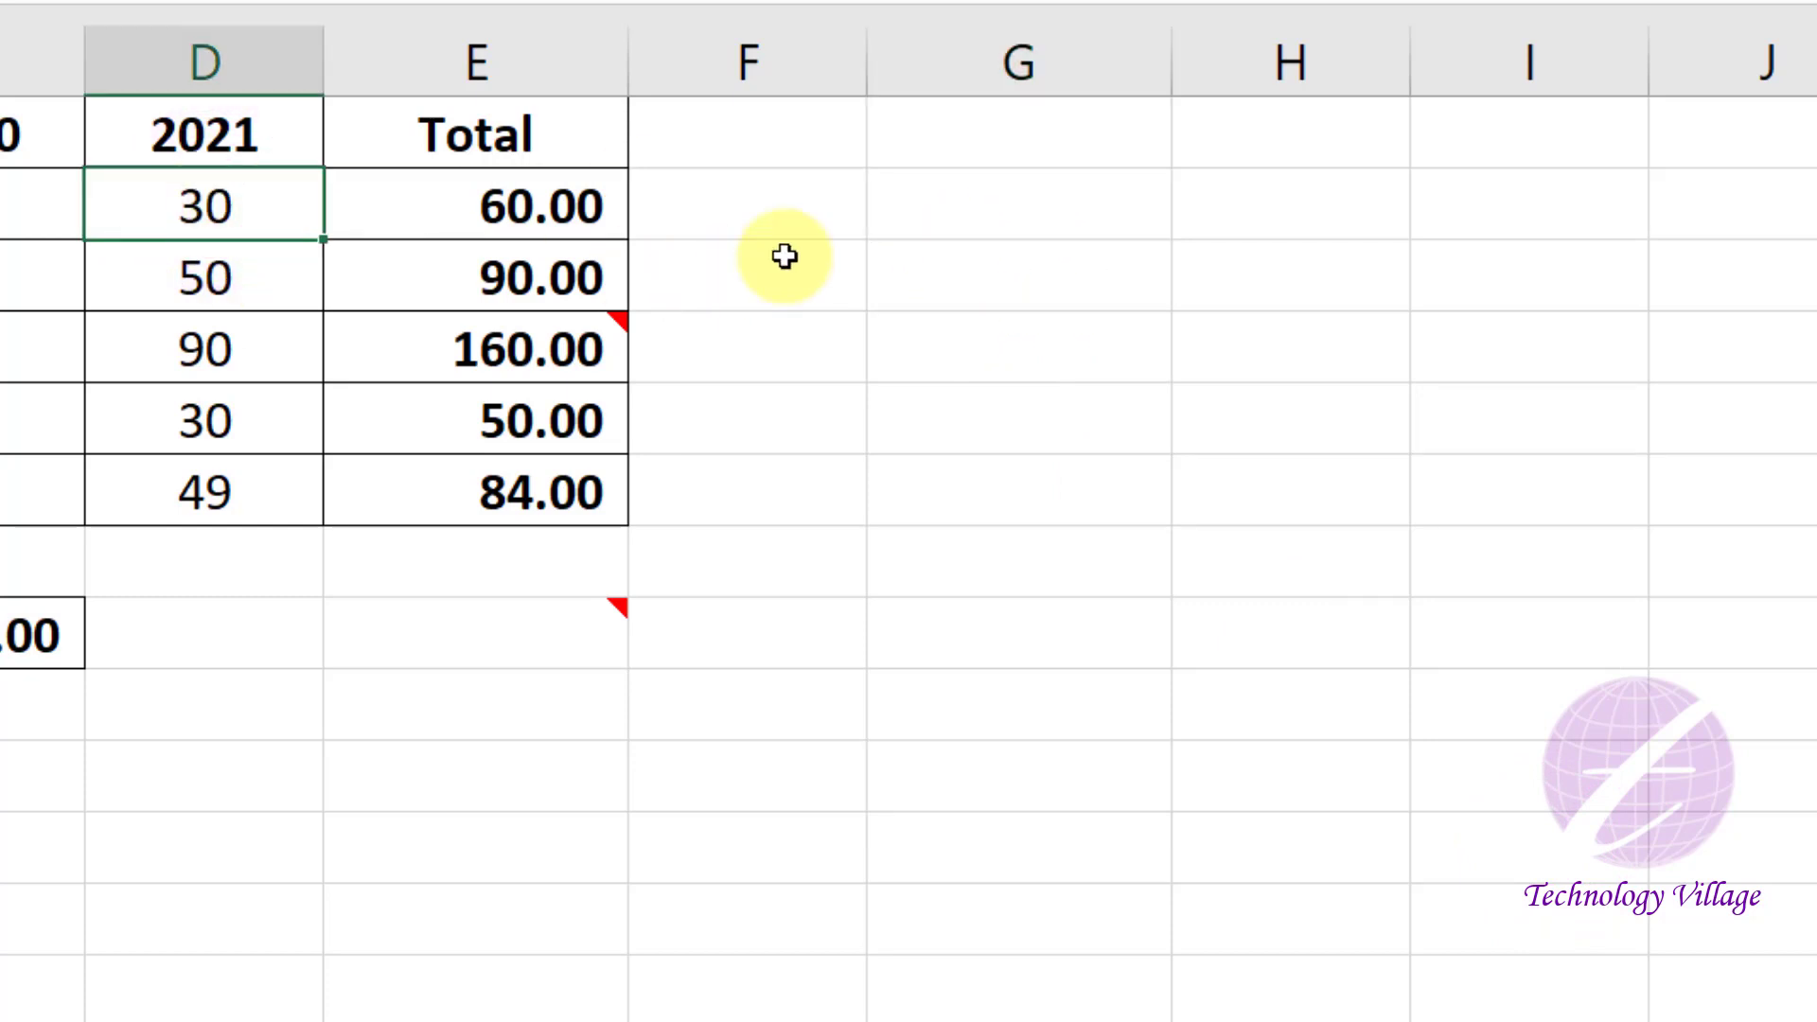
left_click(985, 208)
type("20")
key("Return")
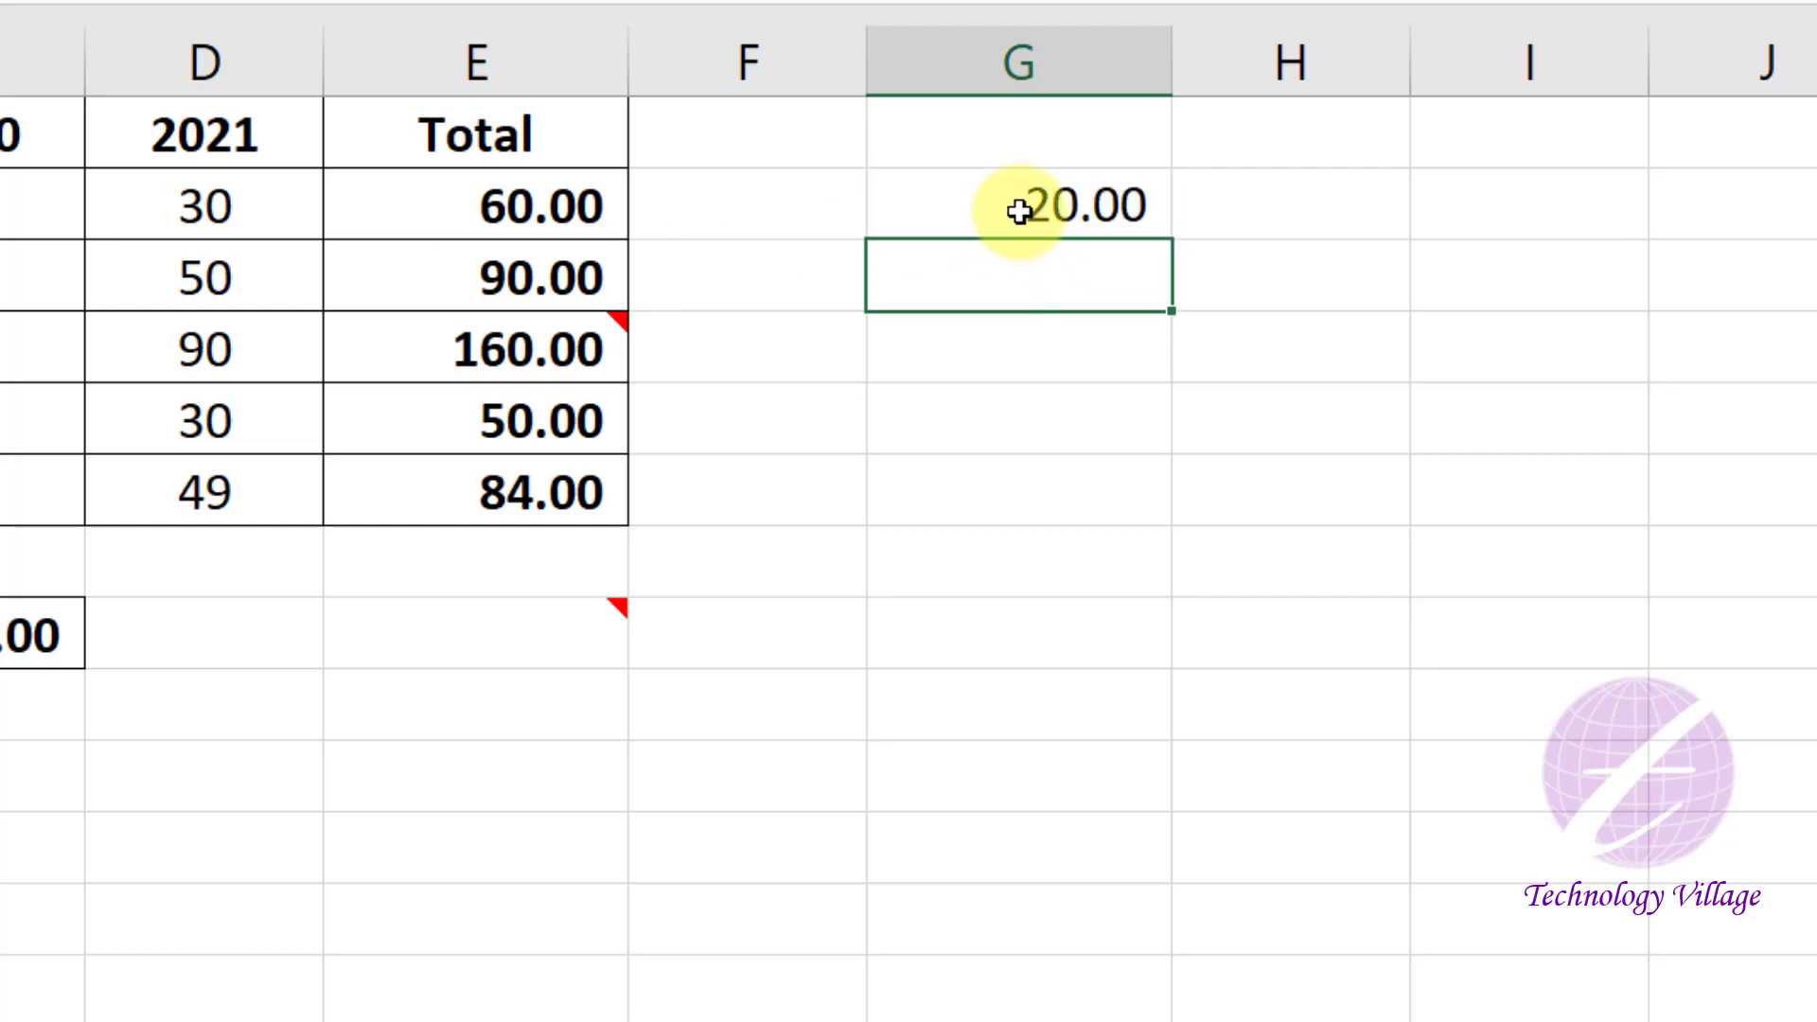
left_click(1014, 210)
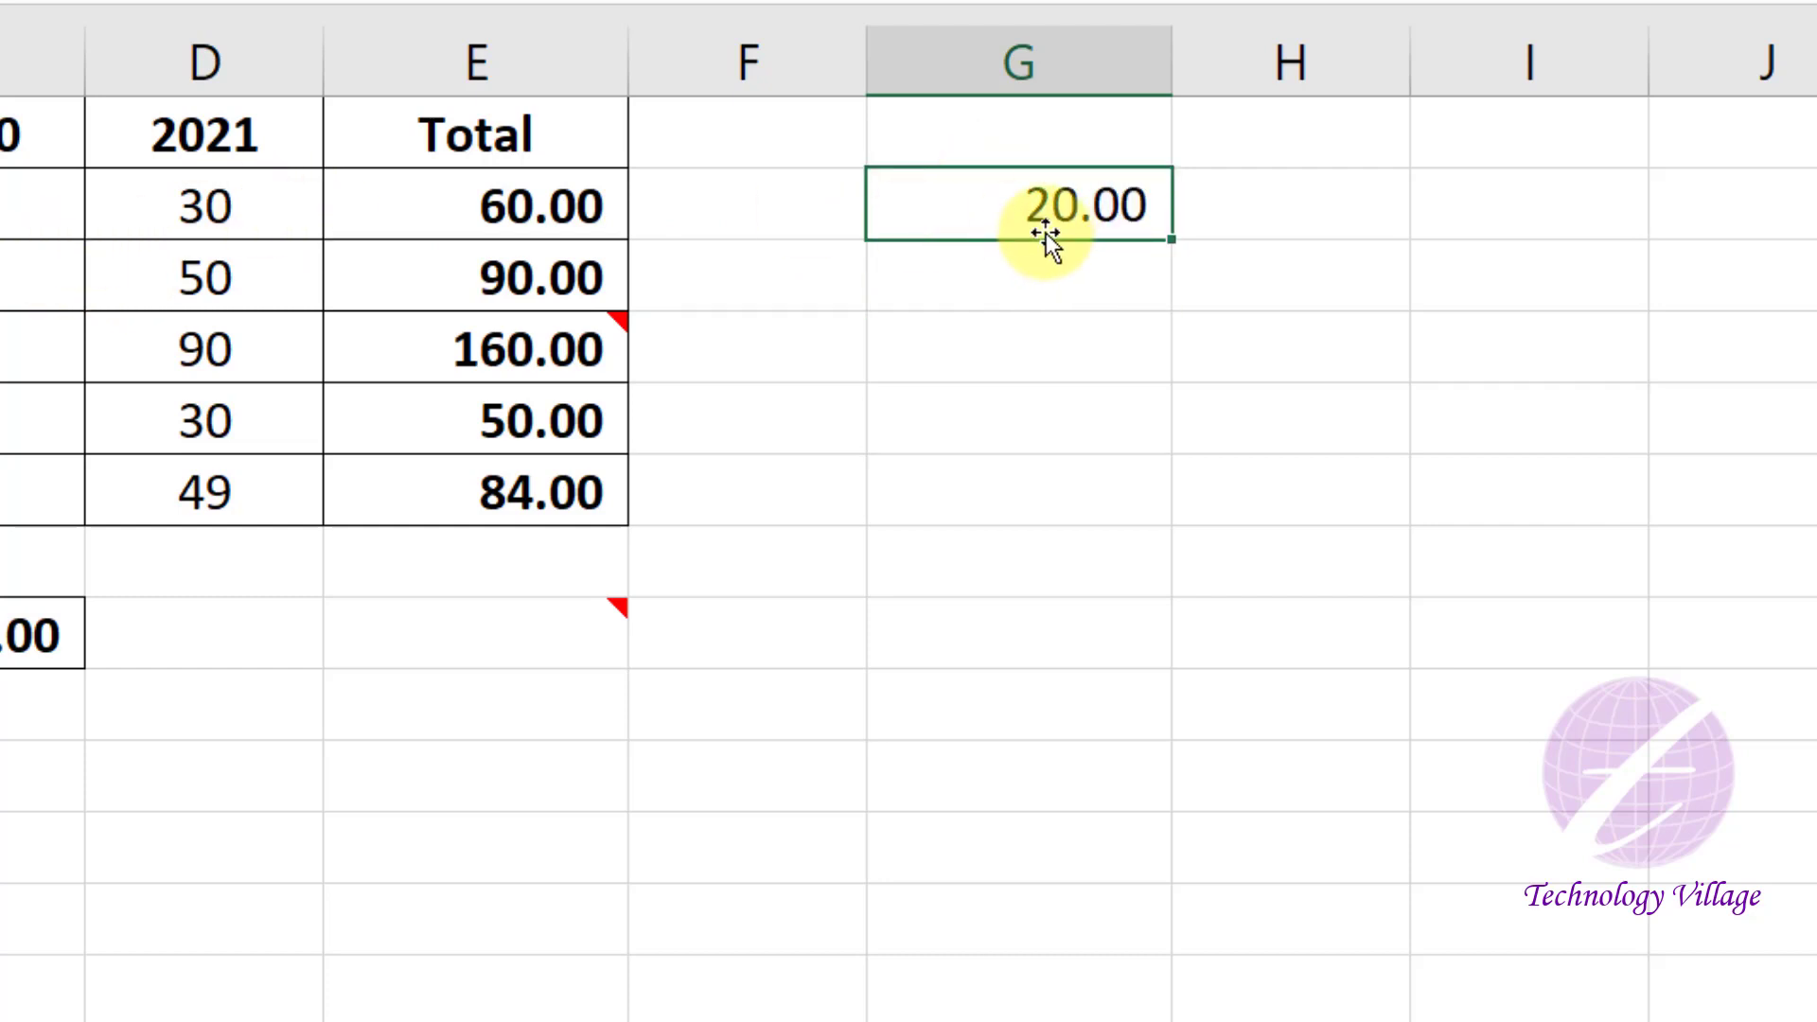
- Copy D2 and add its value to G2 with the Paste Special Add operation, then undo the paste
left_click(250, 193)
key("ctrl+c")
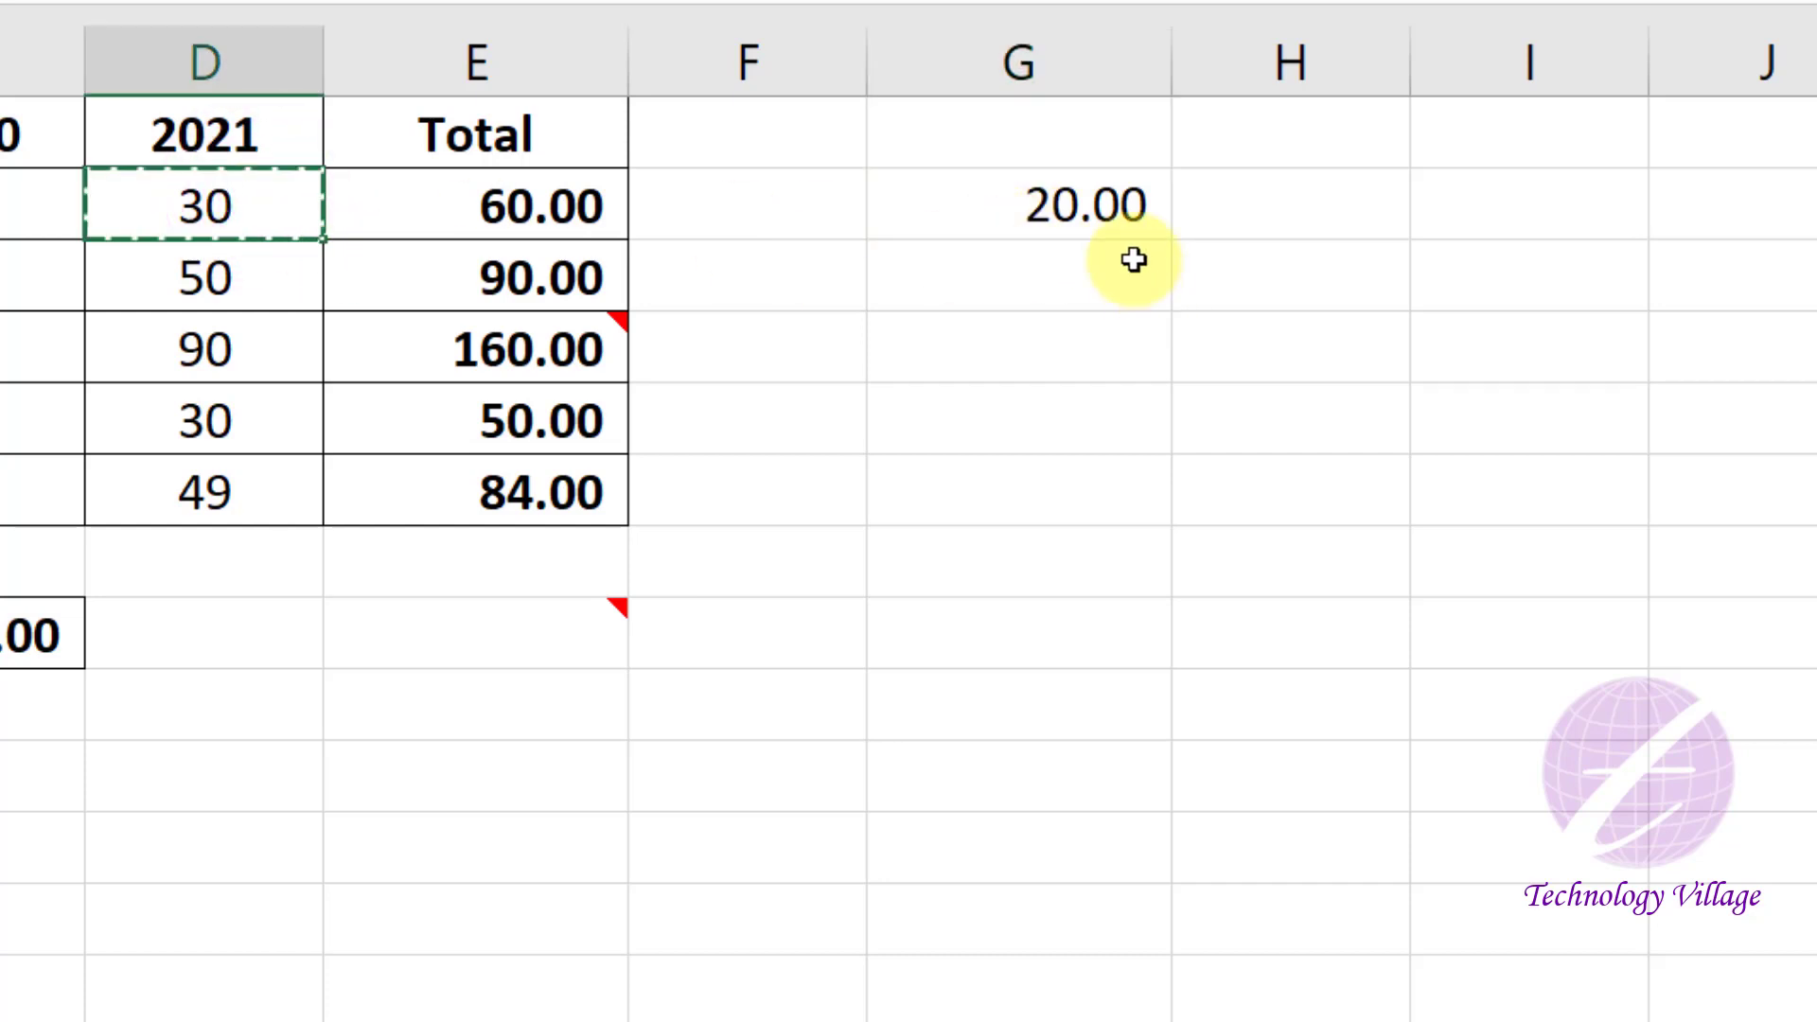
left_click(1038, 208)
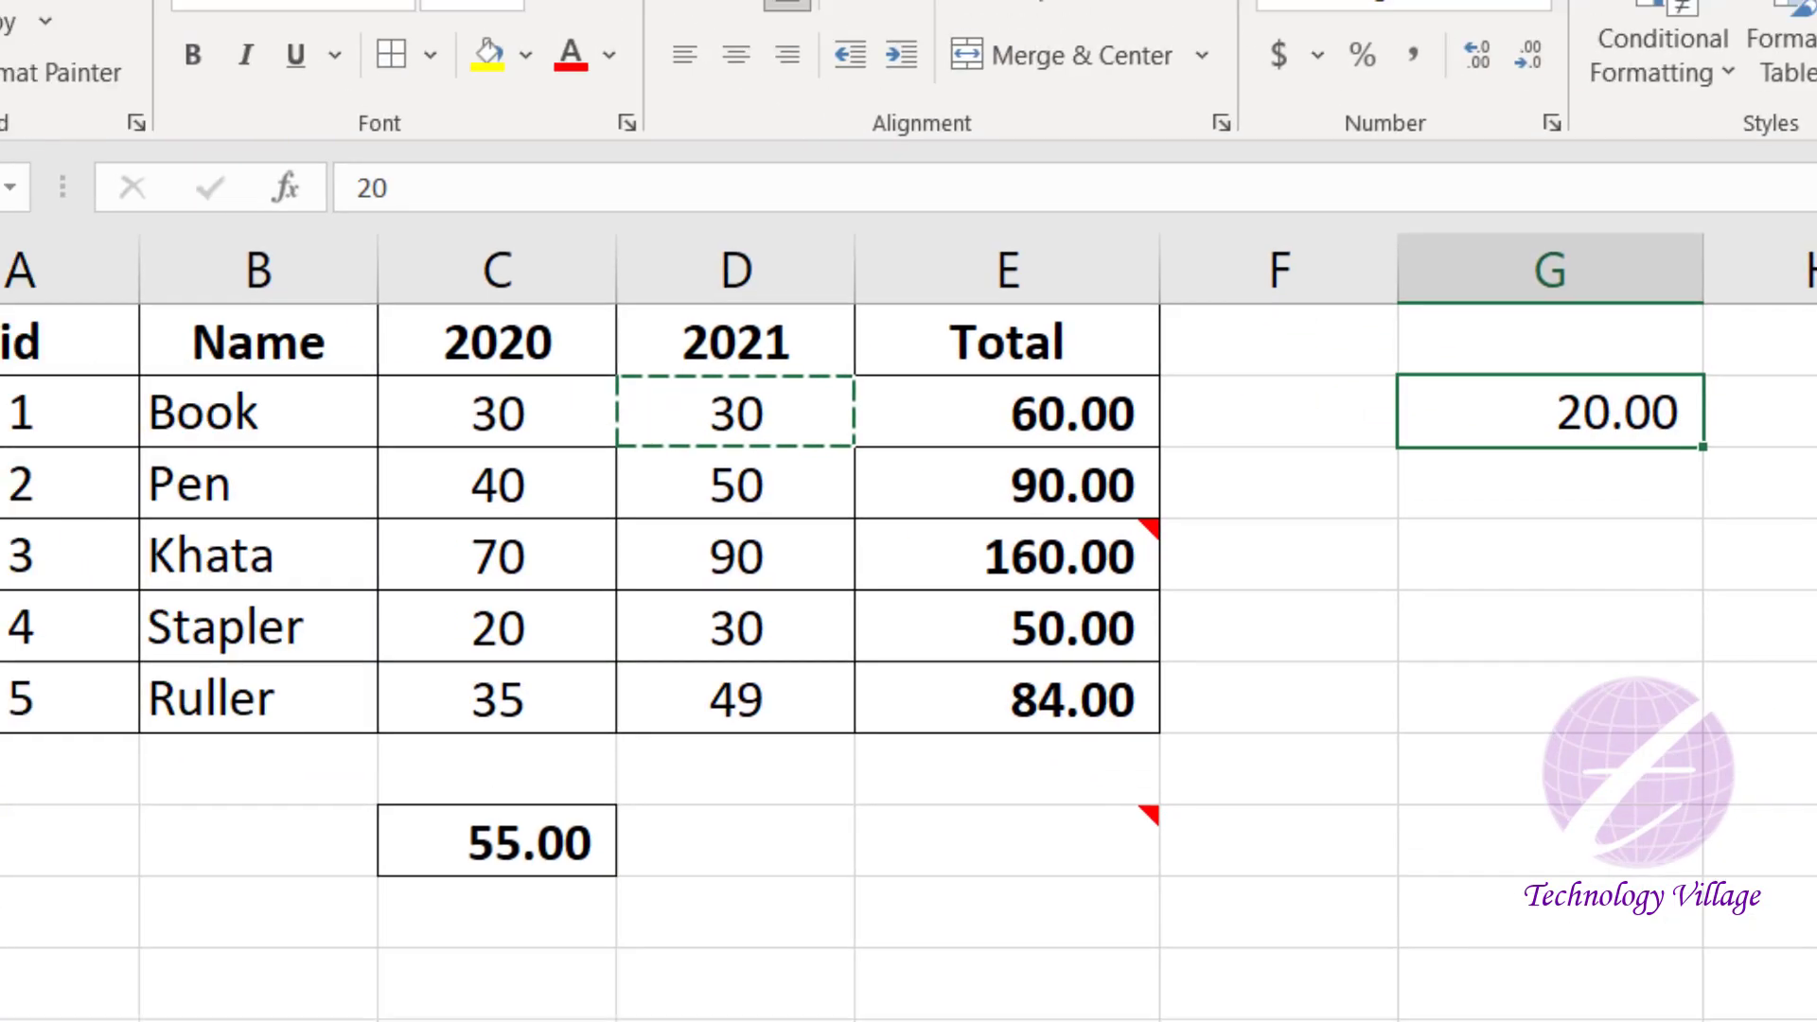
left_click(58, 147)
left_click(189, 670)
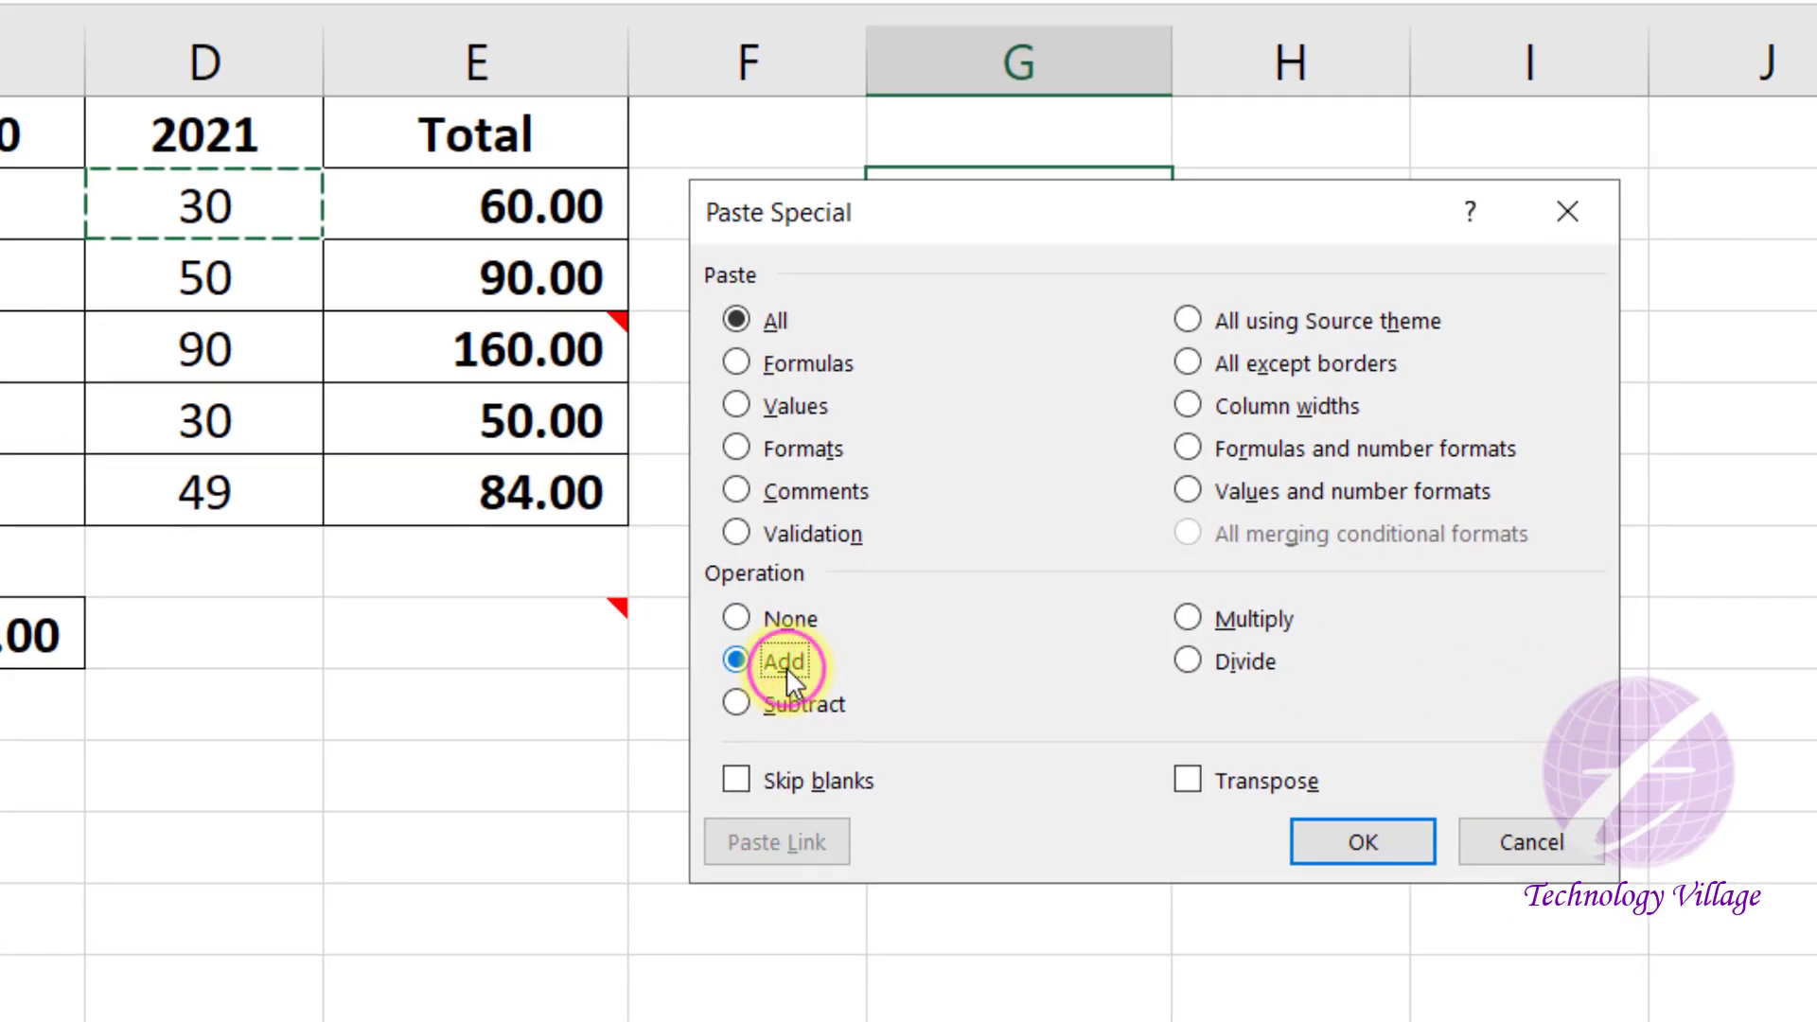
left_click(1351, 889)
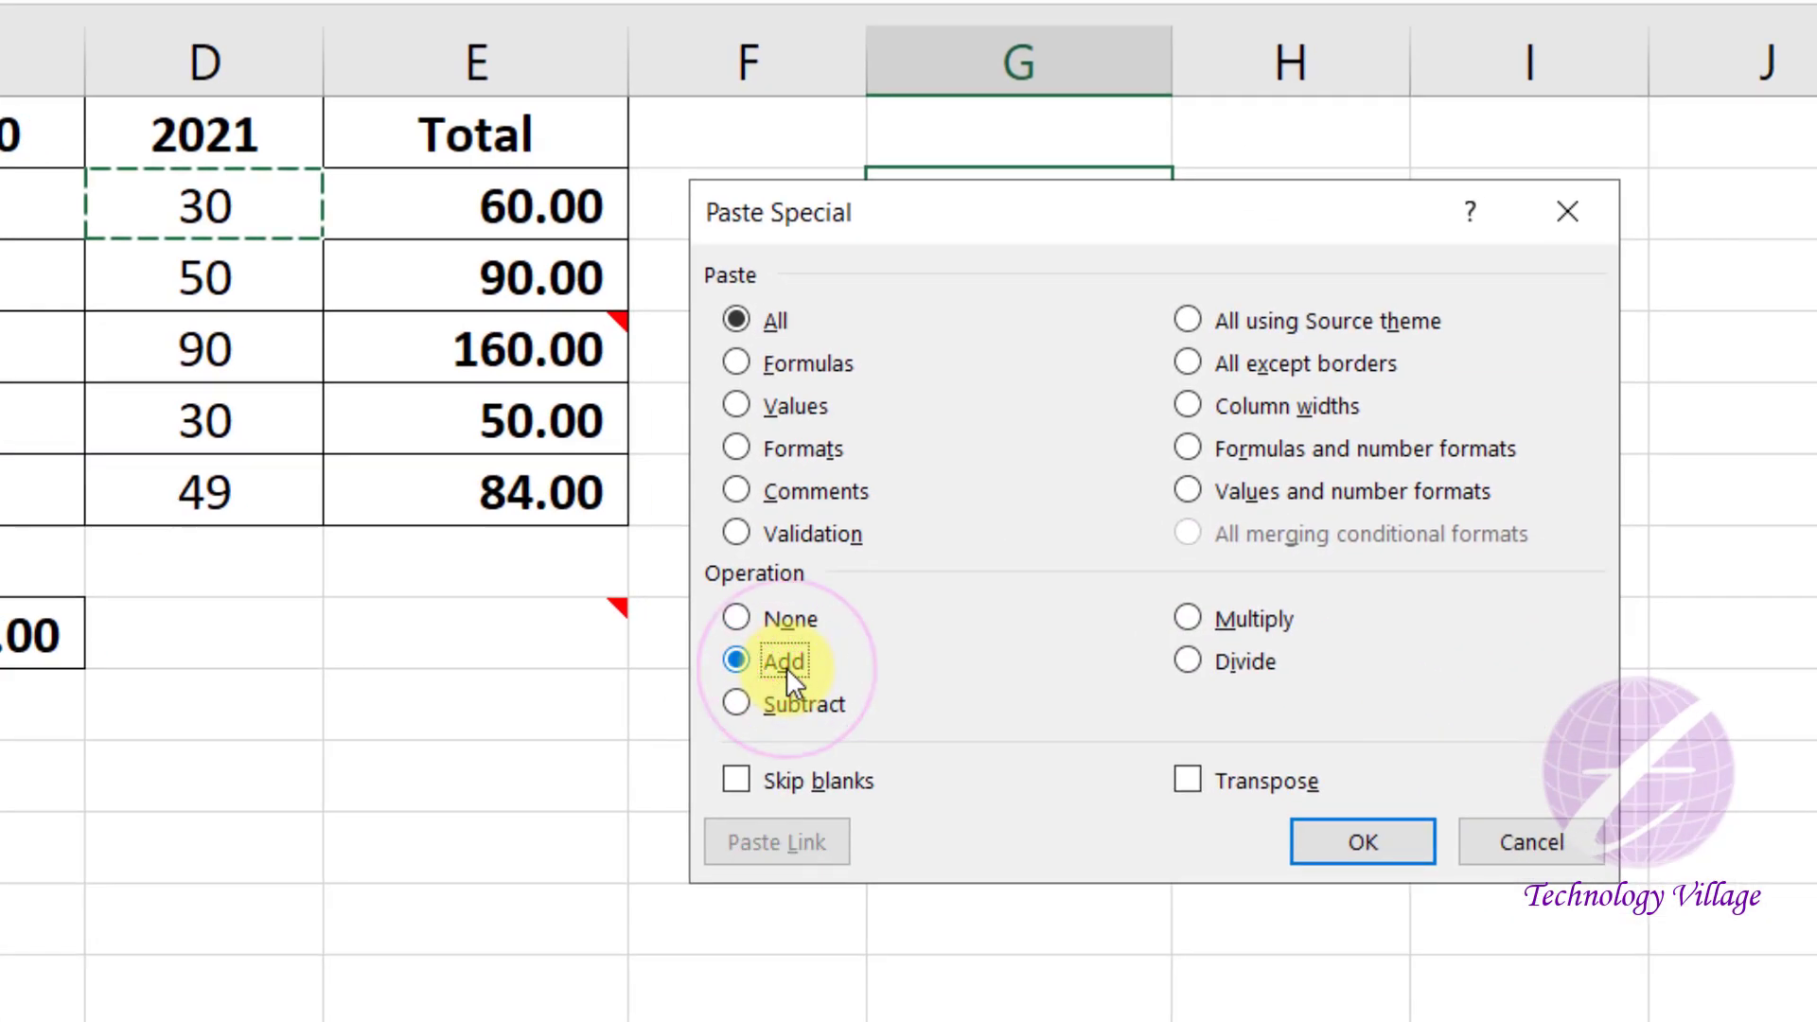
left_click(1338, 836)
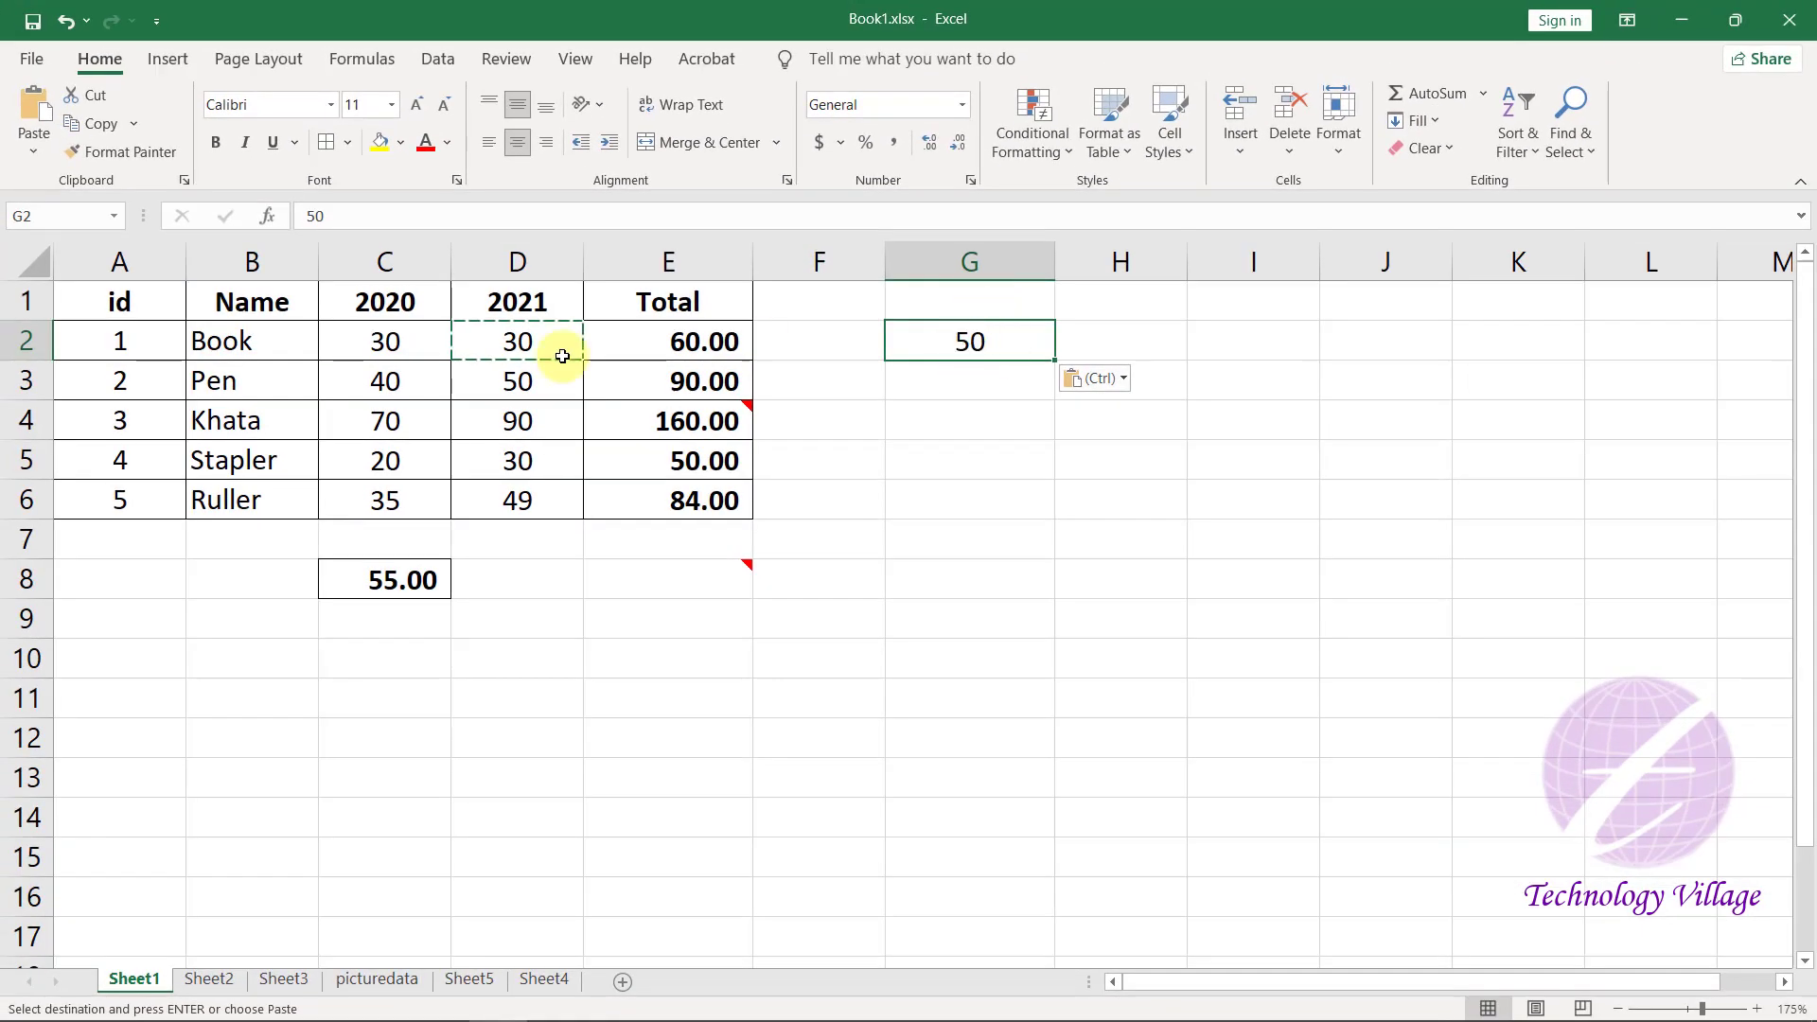
key("ctrl+z")
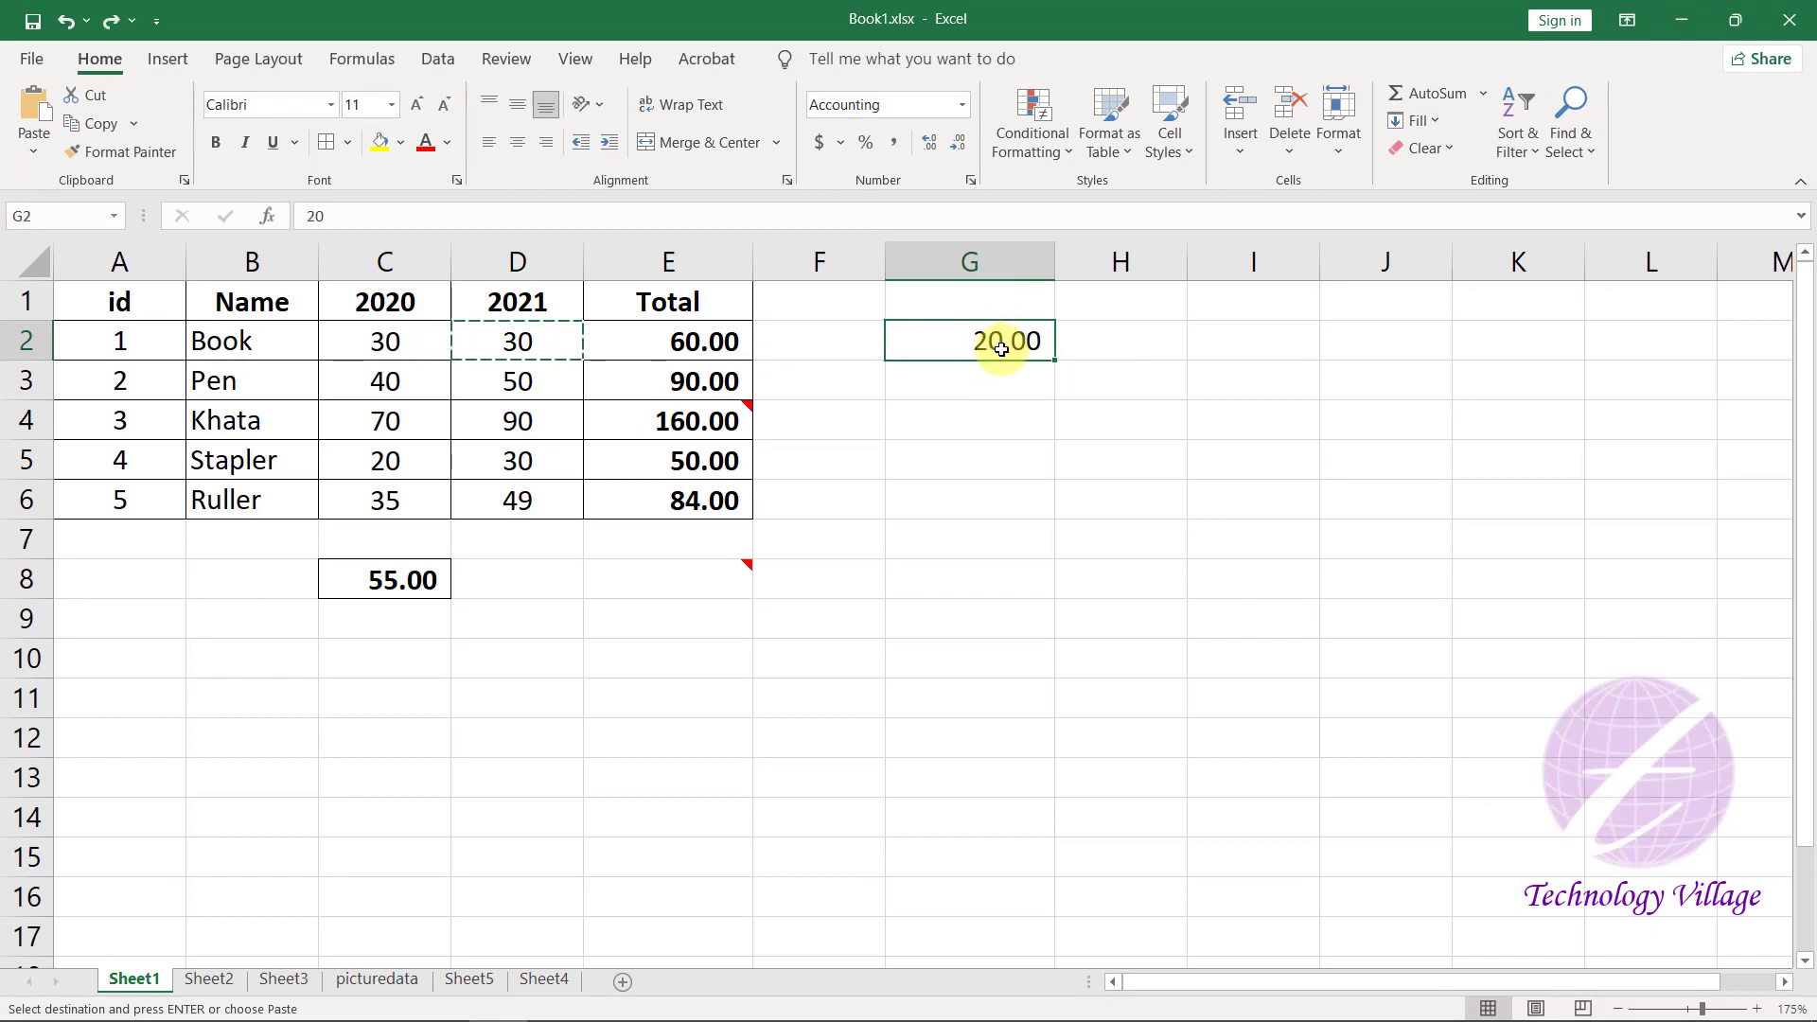
- Subtract the copied D2 value from G2 with the Paste Special Subtract operation, then undo the paste
left_click(33, 147)
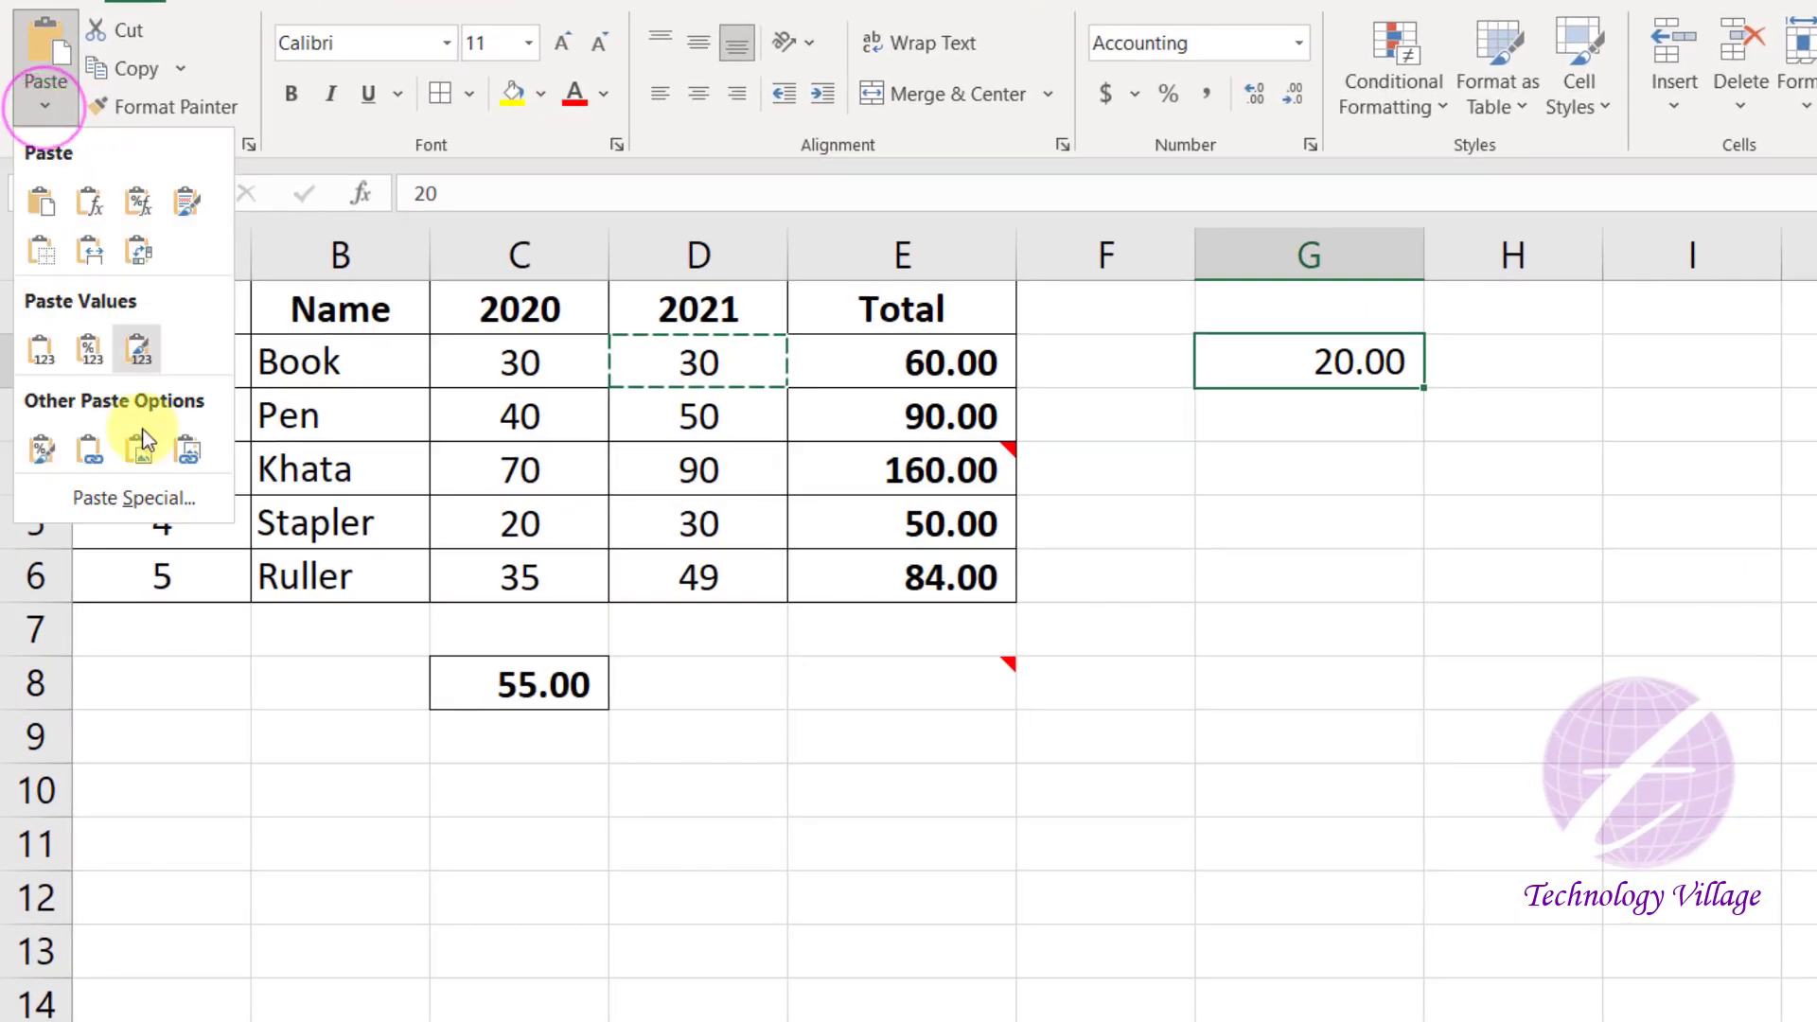
left_click(144, 496)
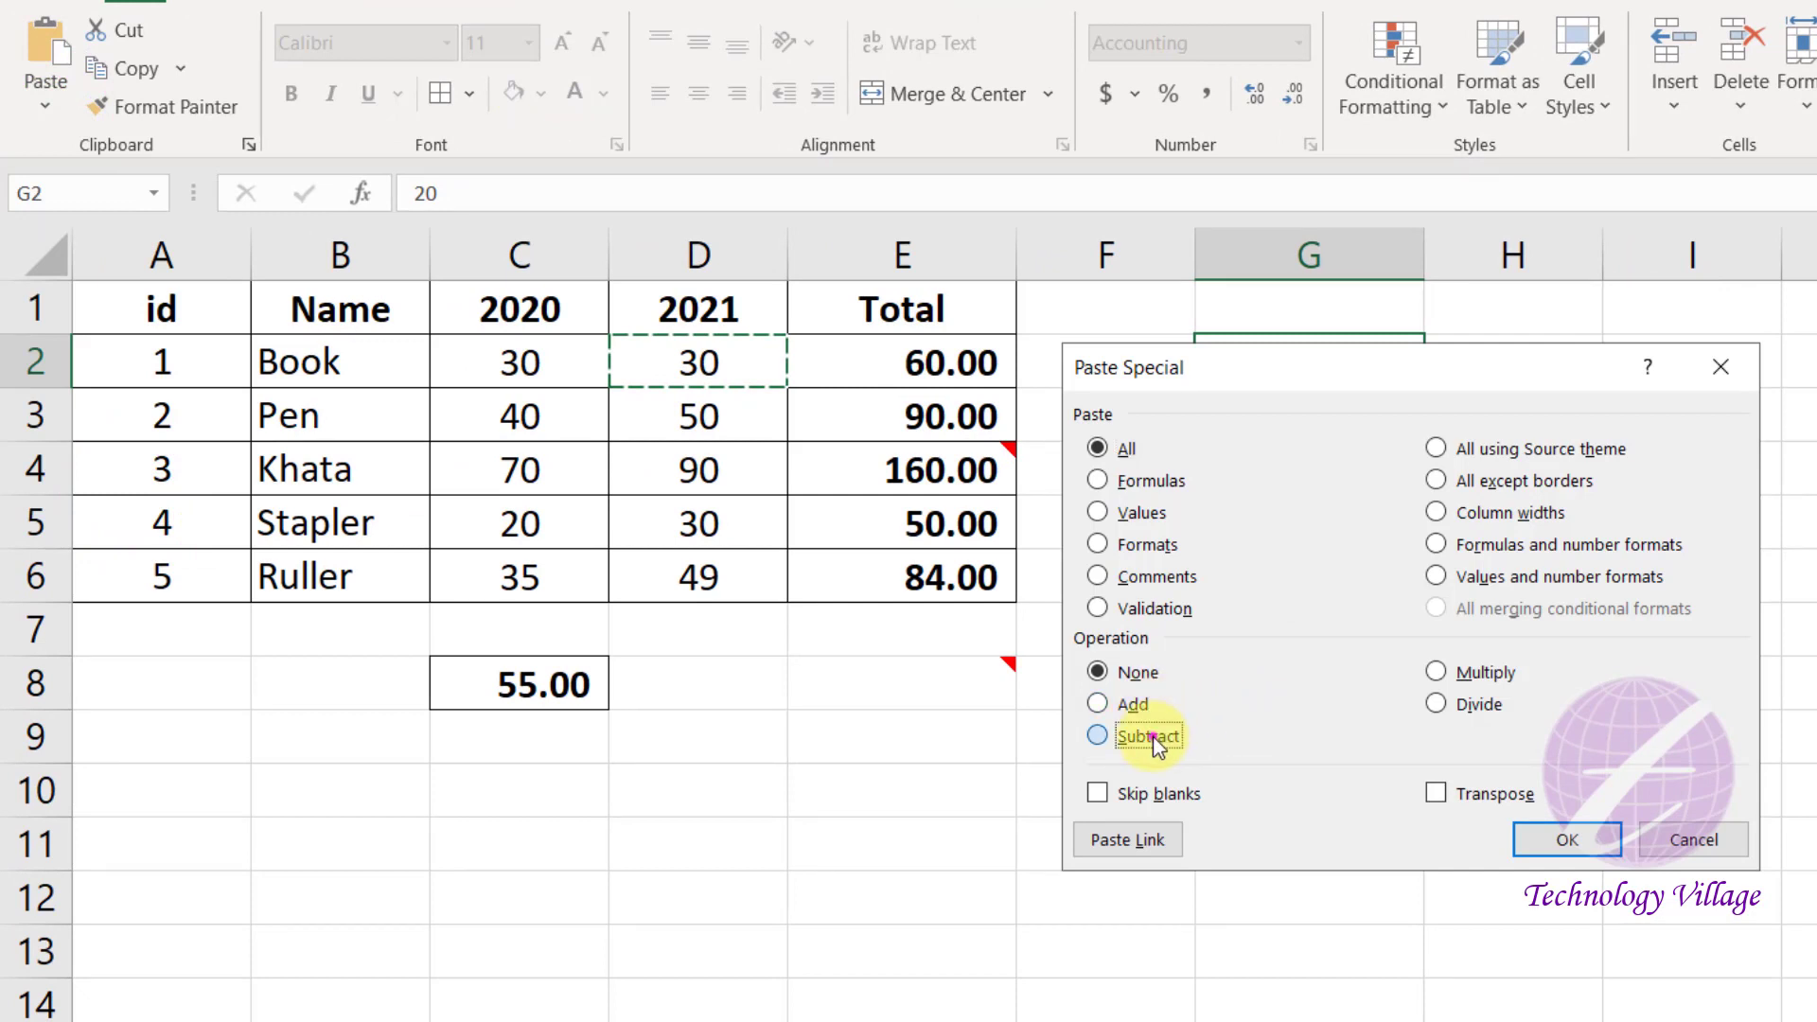
left_click(1152, 736)
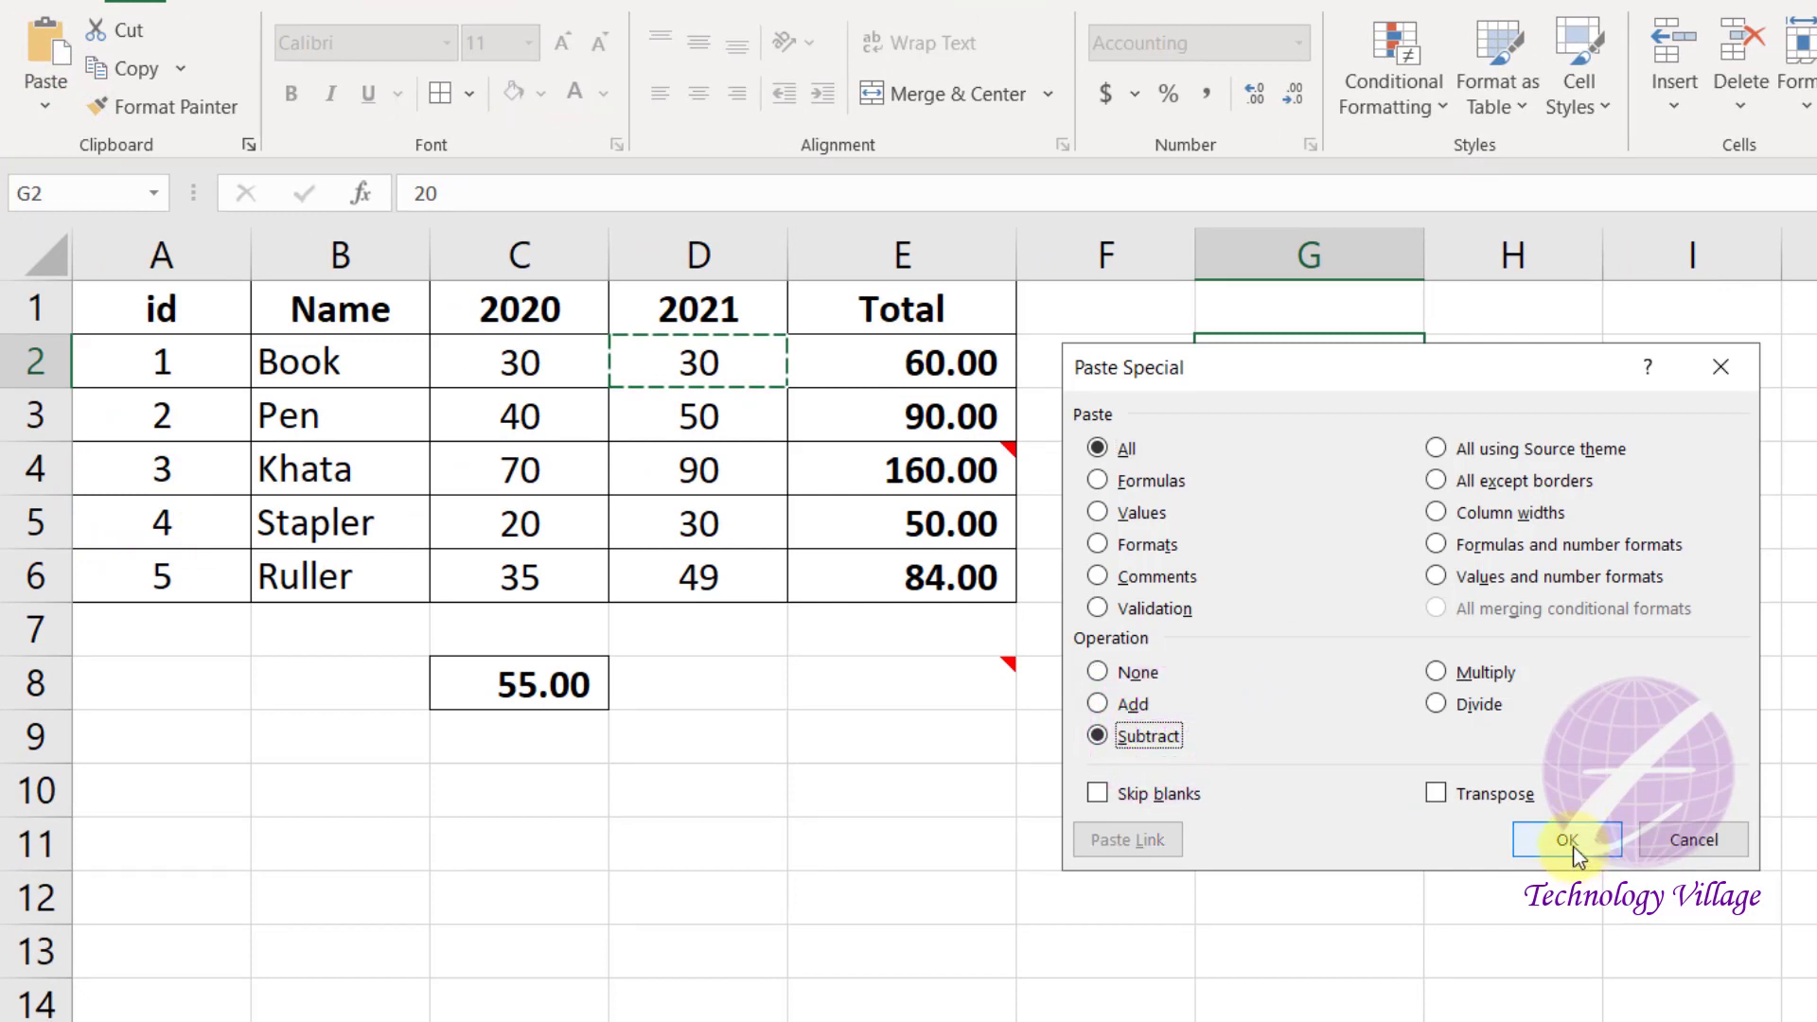
left_click(1566, 840)
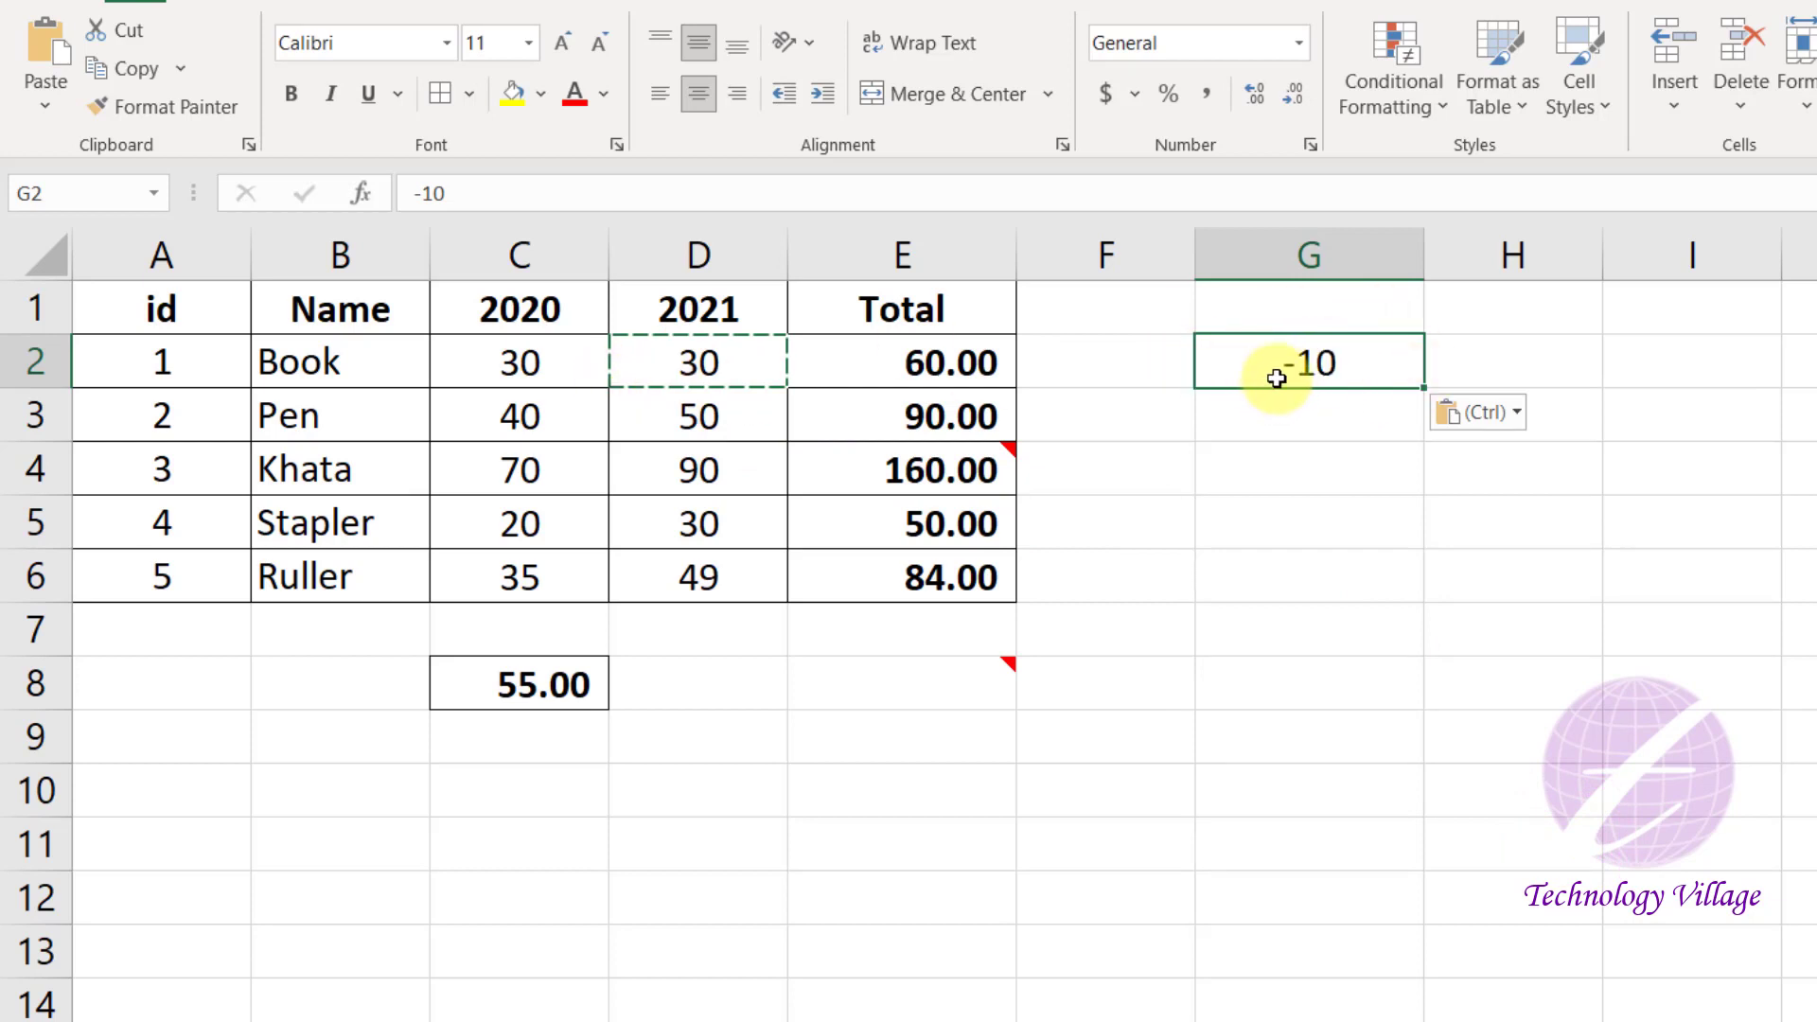
key("ctrl+z")
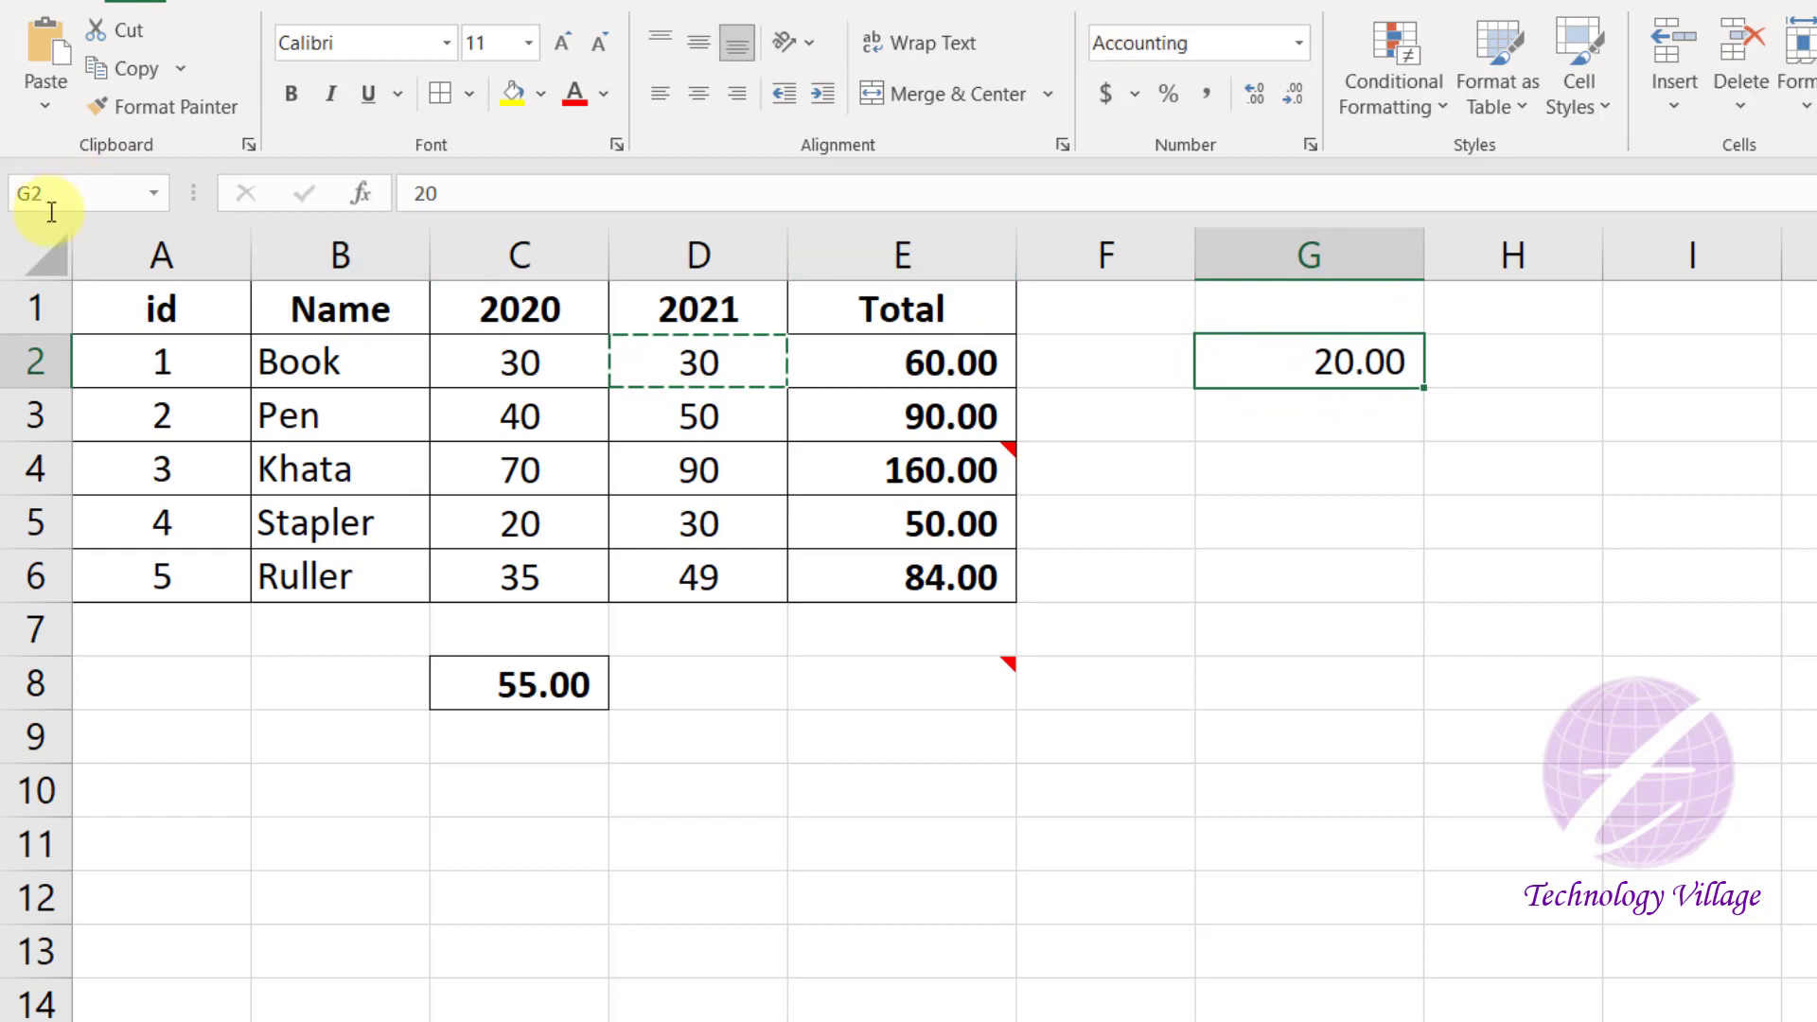
- Multiply G2 by the copied D2 value with the Paste Special Multiply operation, then undo the paste
left_click(44, 121)
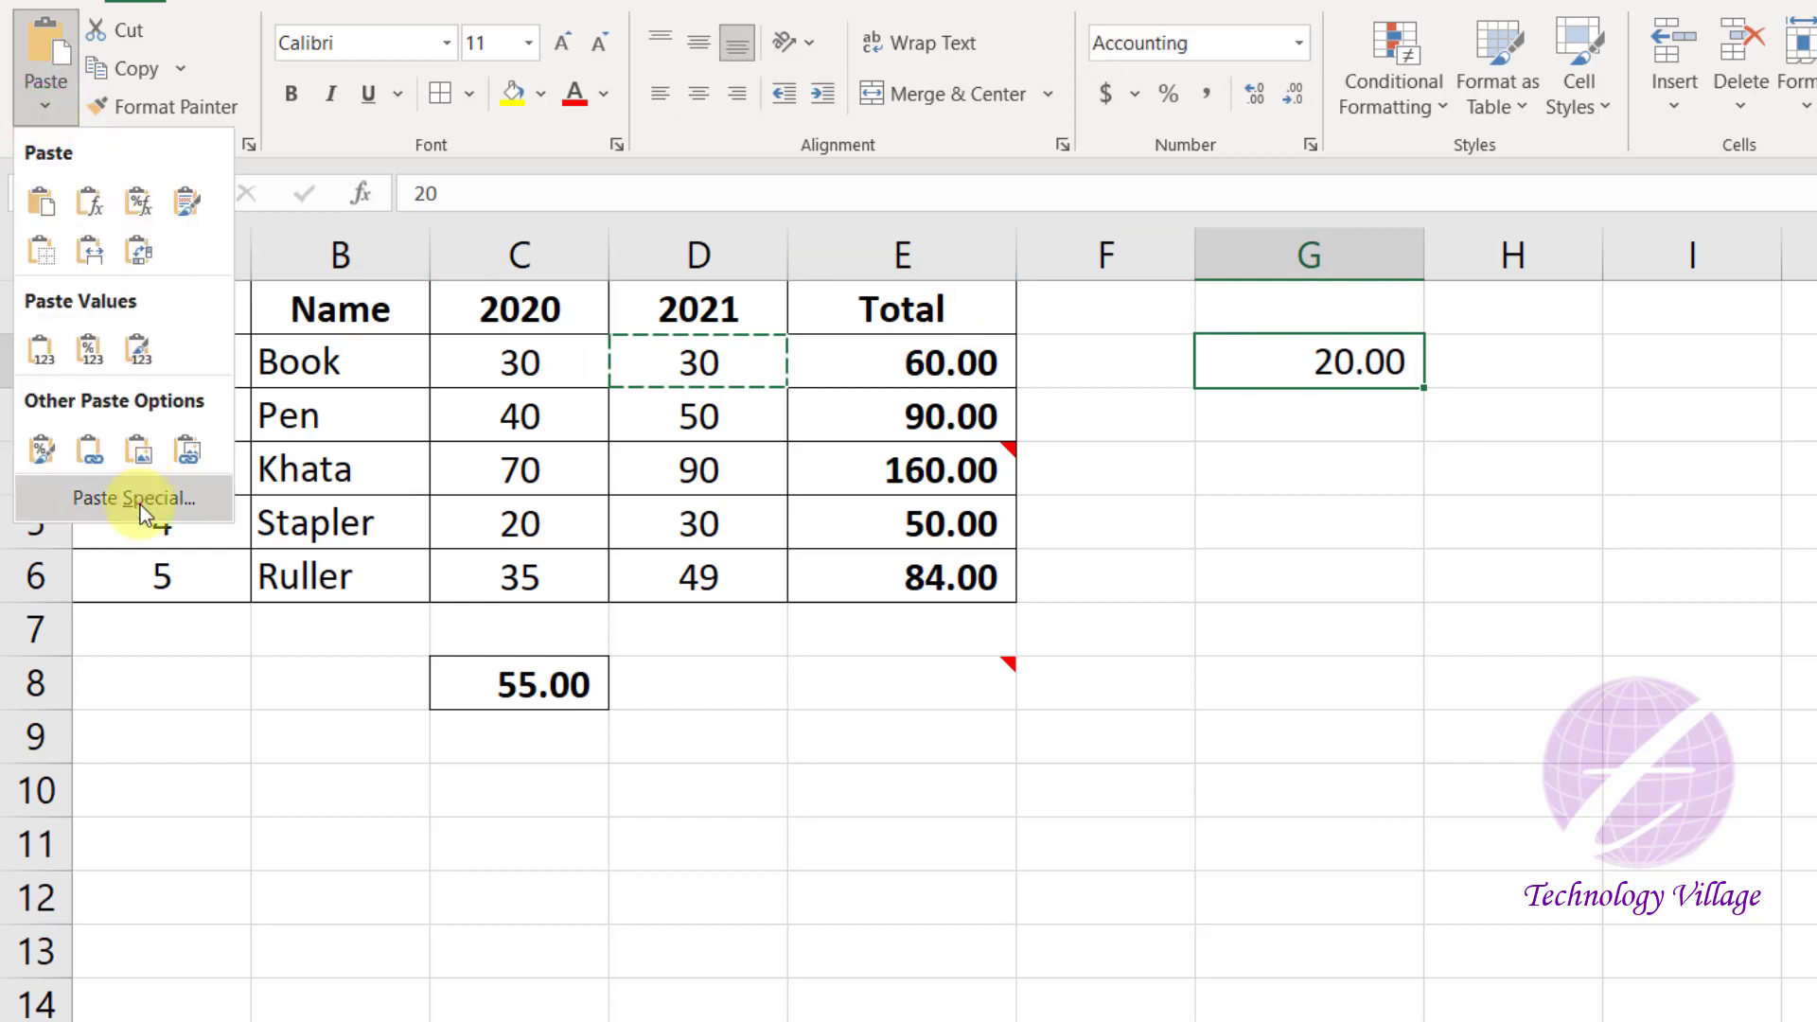
left_click(140, 503)
left_click(1435, 672)
left_click(1566, 839)
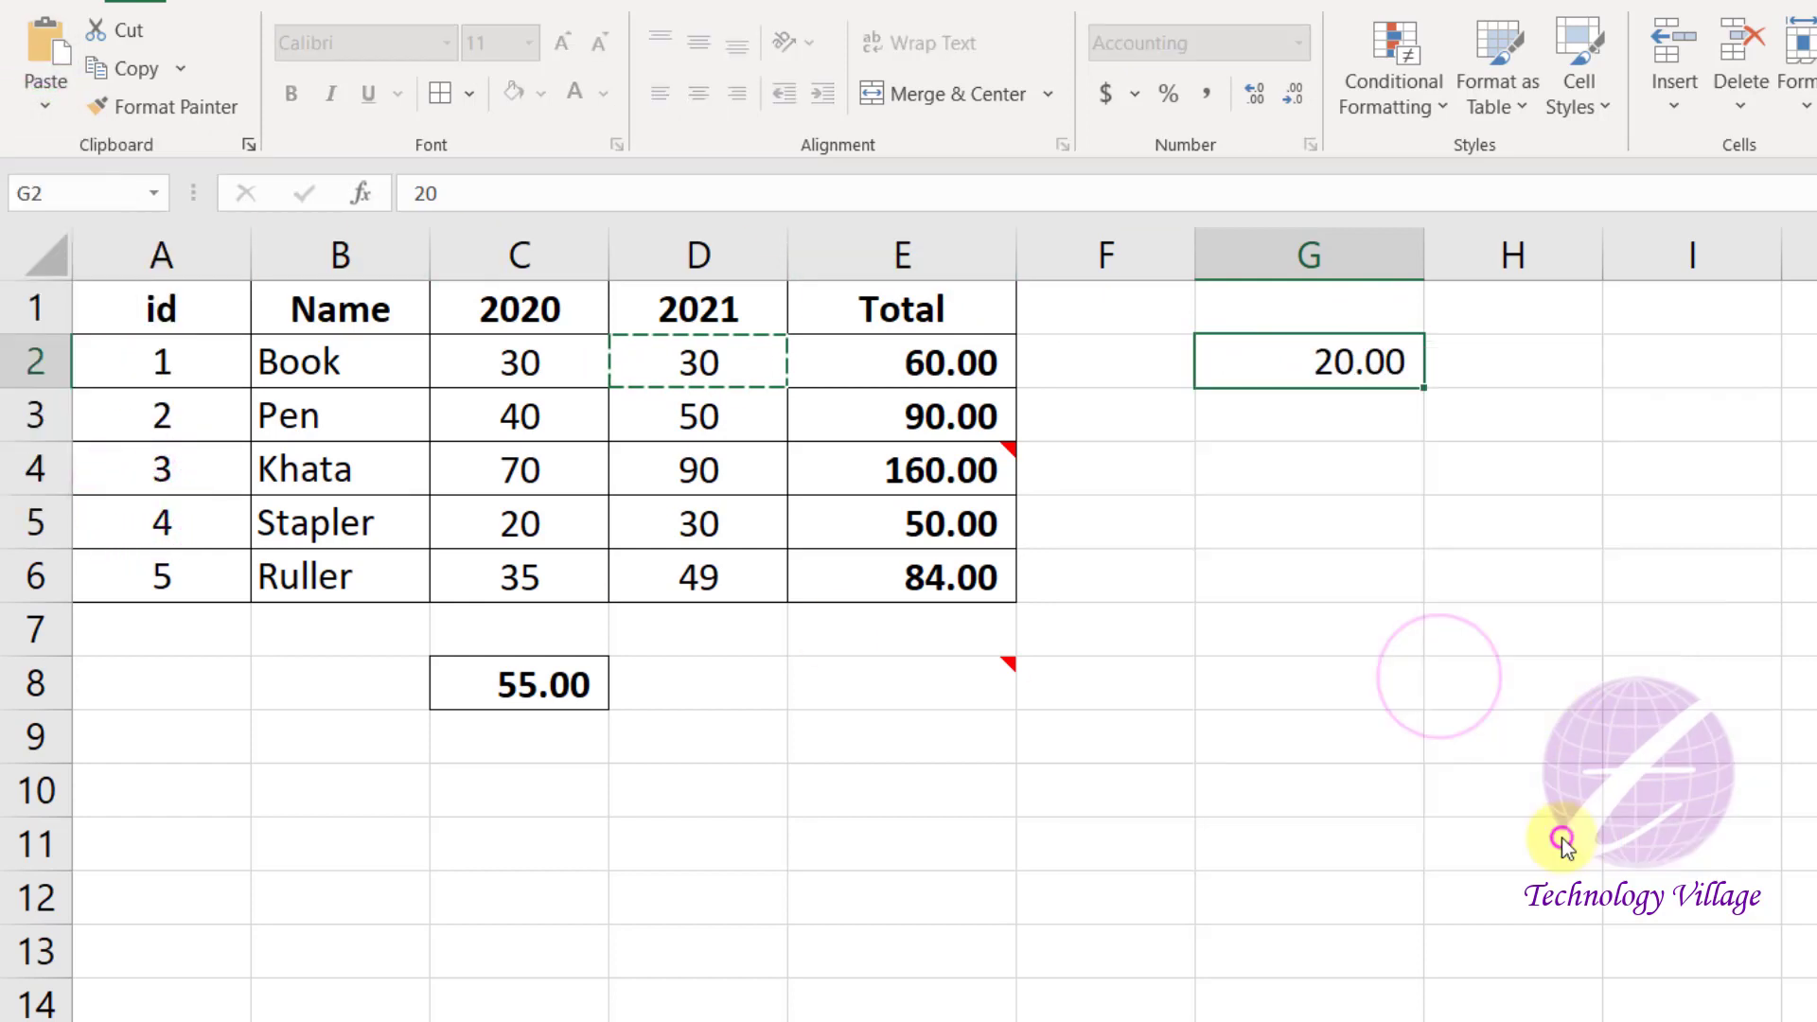
key("ctrl+z")
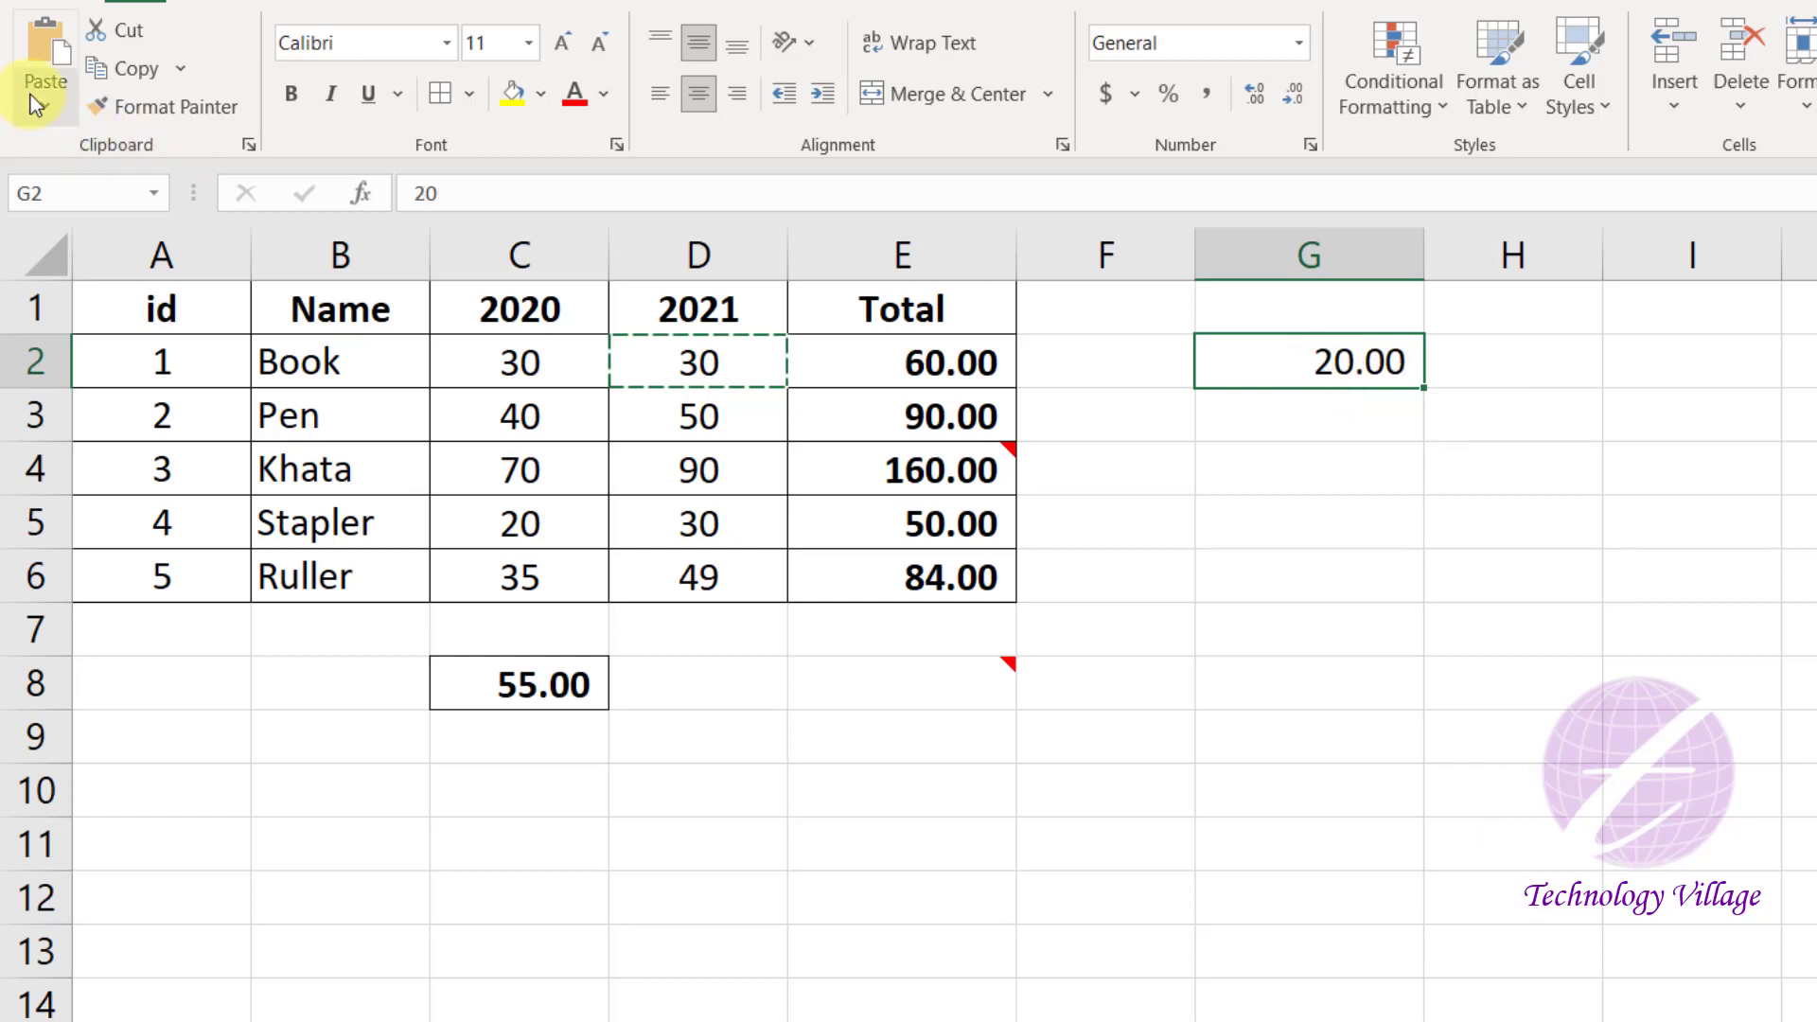
- Divide G2 by the copied D2 value with the Paste Special Divide operation, then undo the paste
left_click(44, 104)
left_click(174, 498)
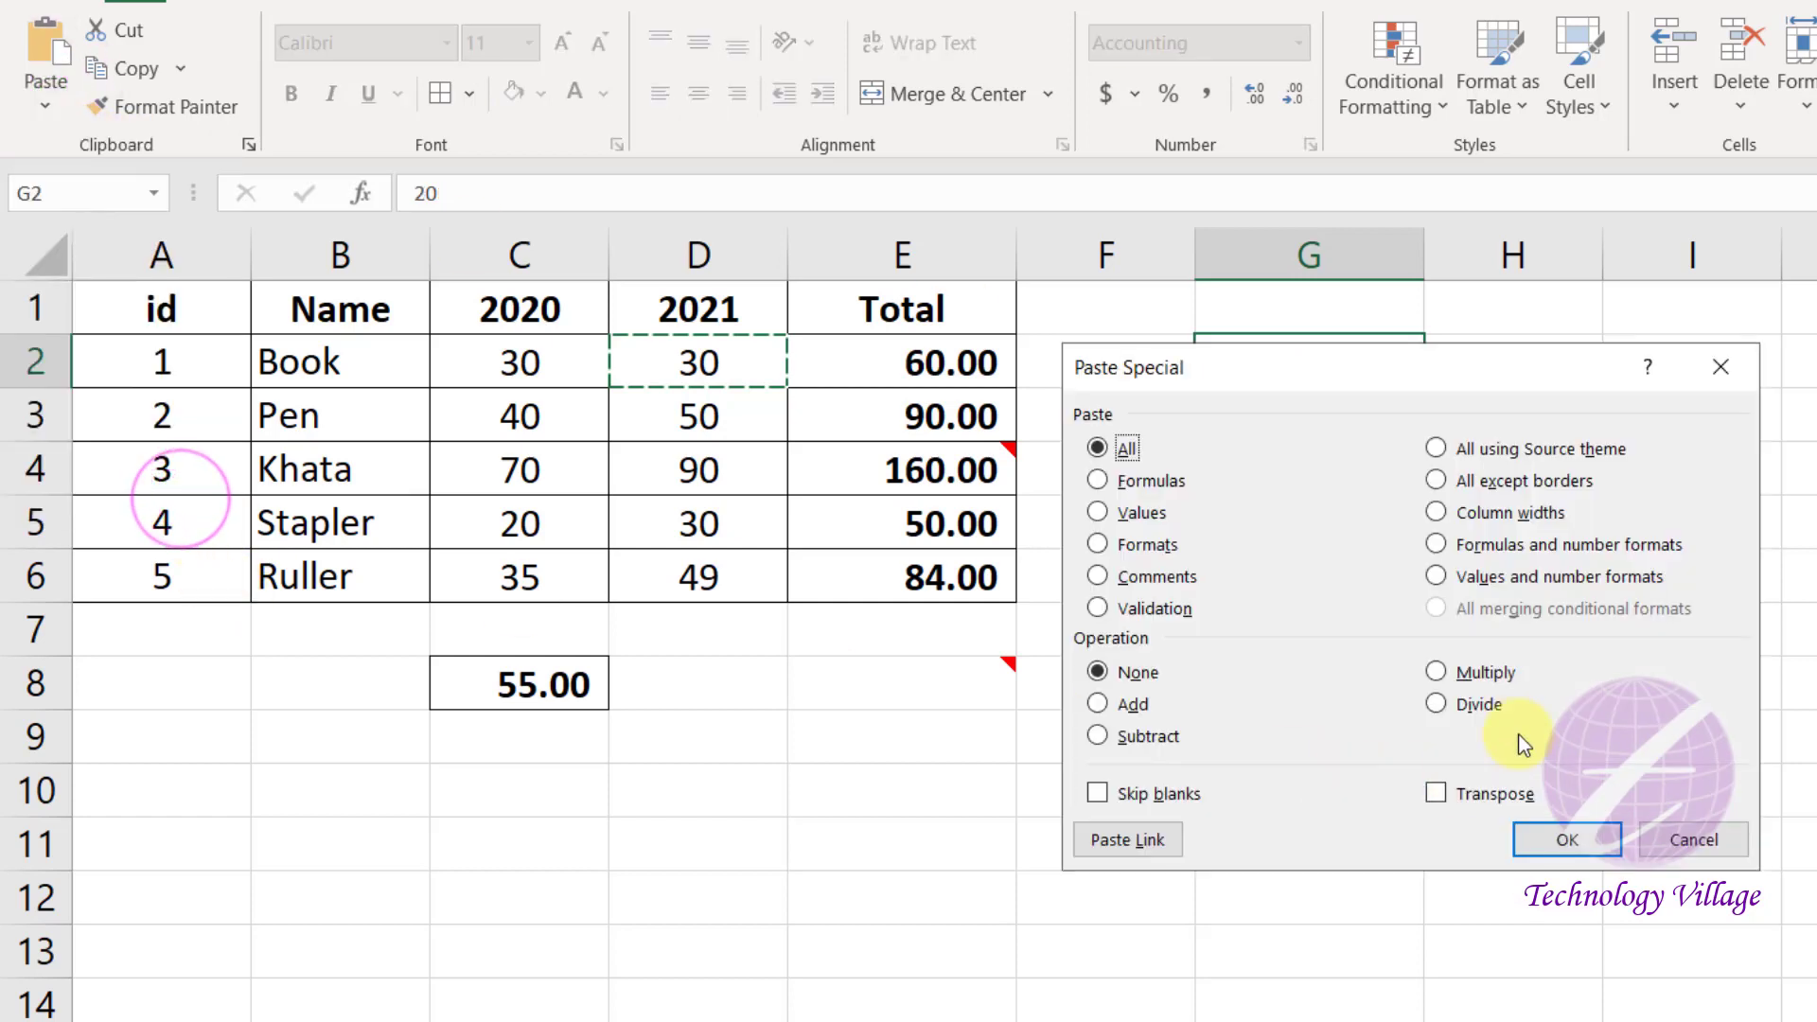
left_click(1436, 703)
left_click(1567, 839)
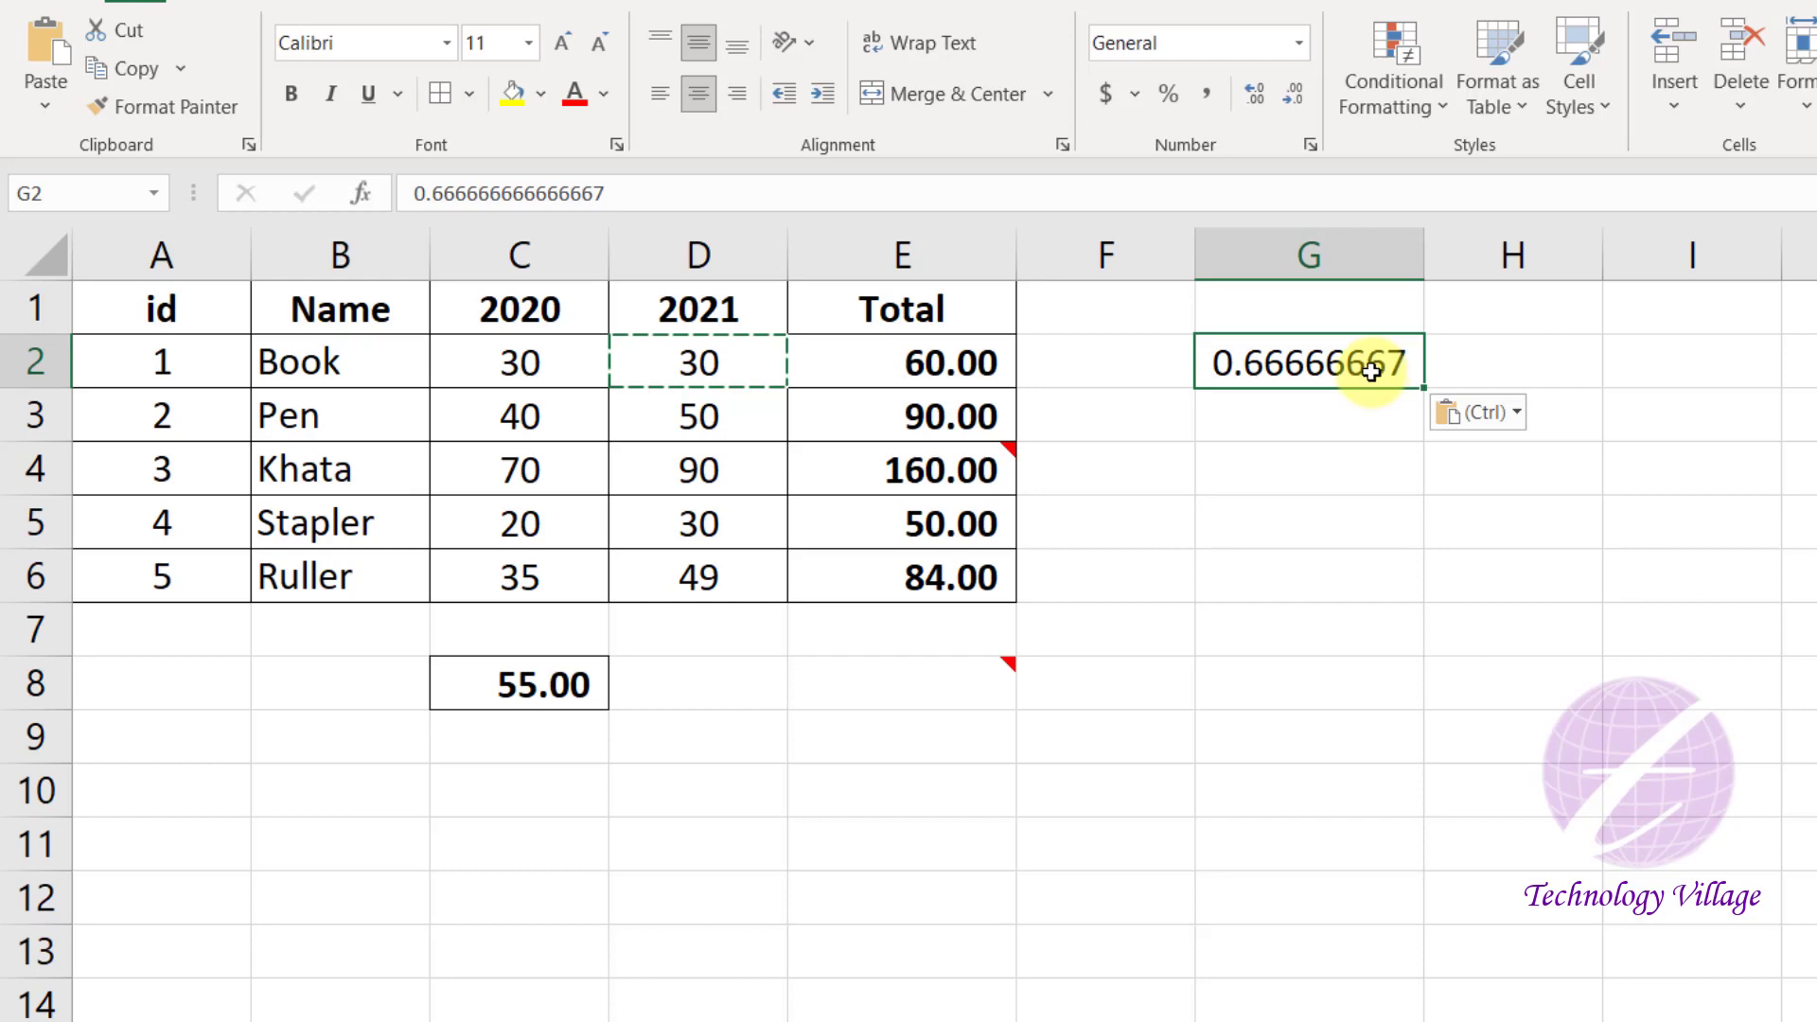
key("ctrl+z")
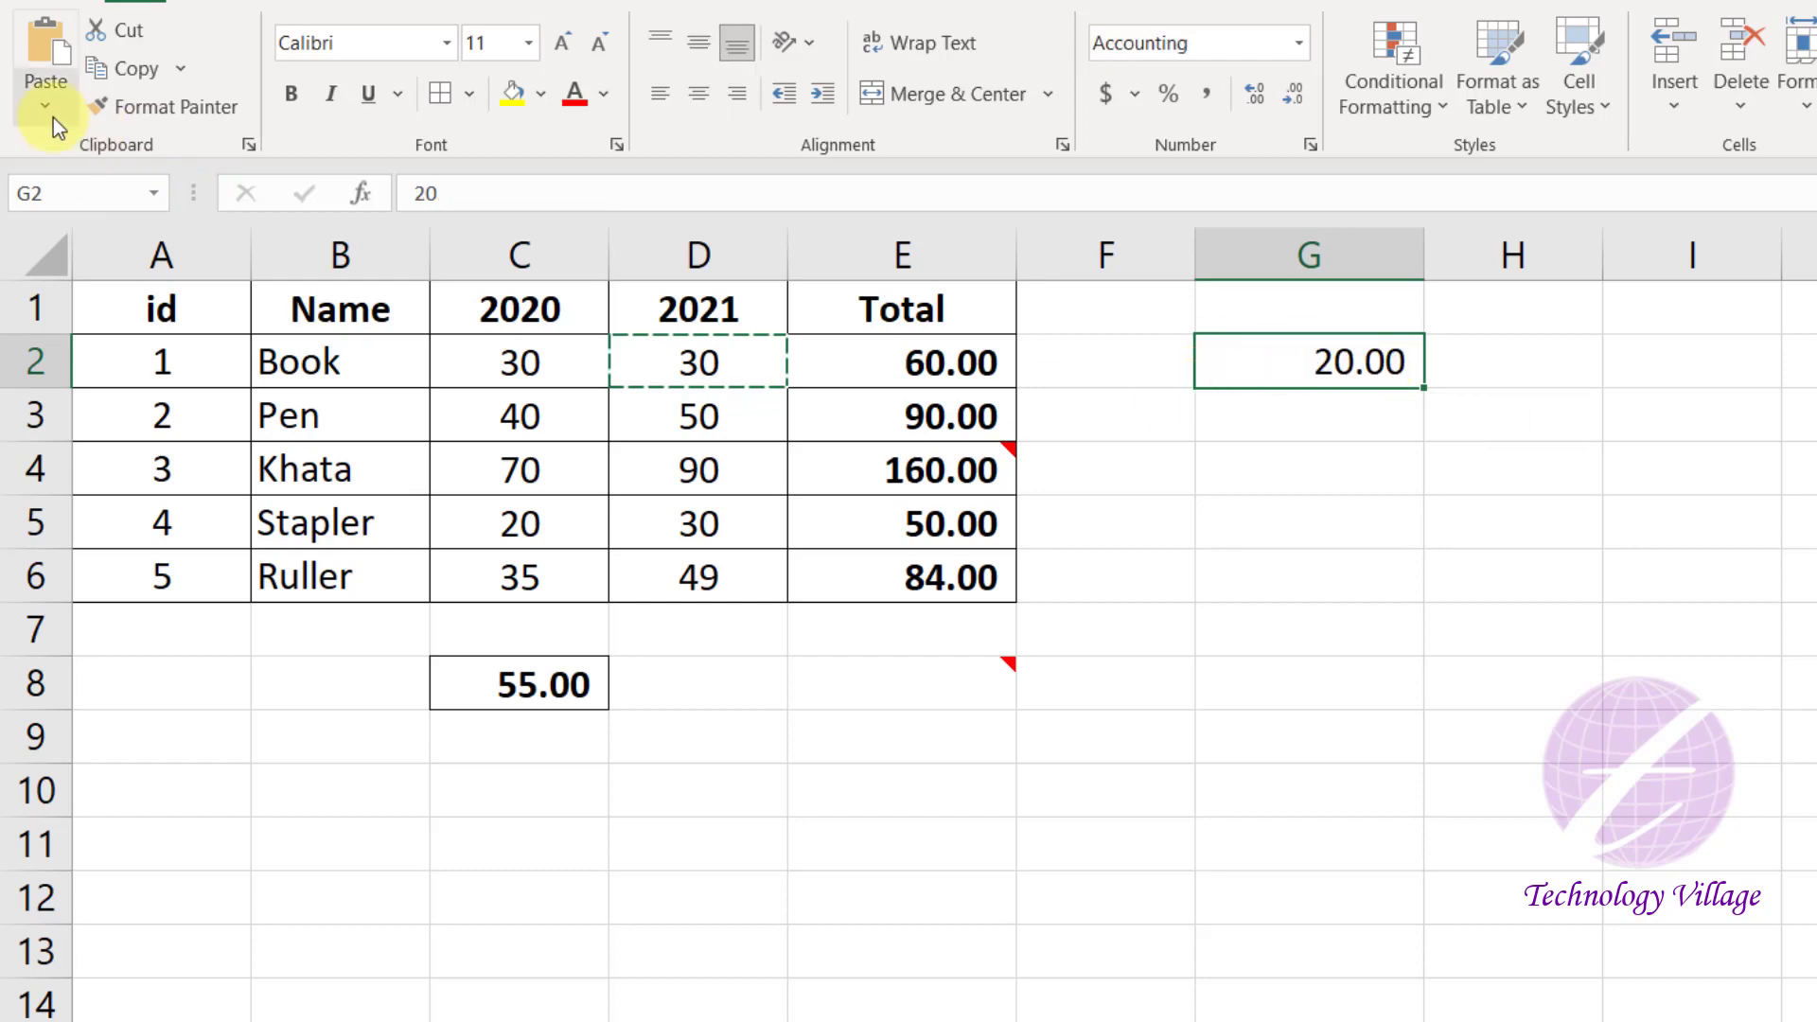
- Look over the Skip blanks and Transpose options in the Paste Special dialog and close it without pasting
left_click(47, 104)
left_click(155, 501)
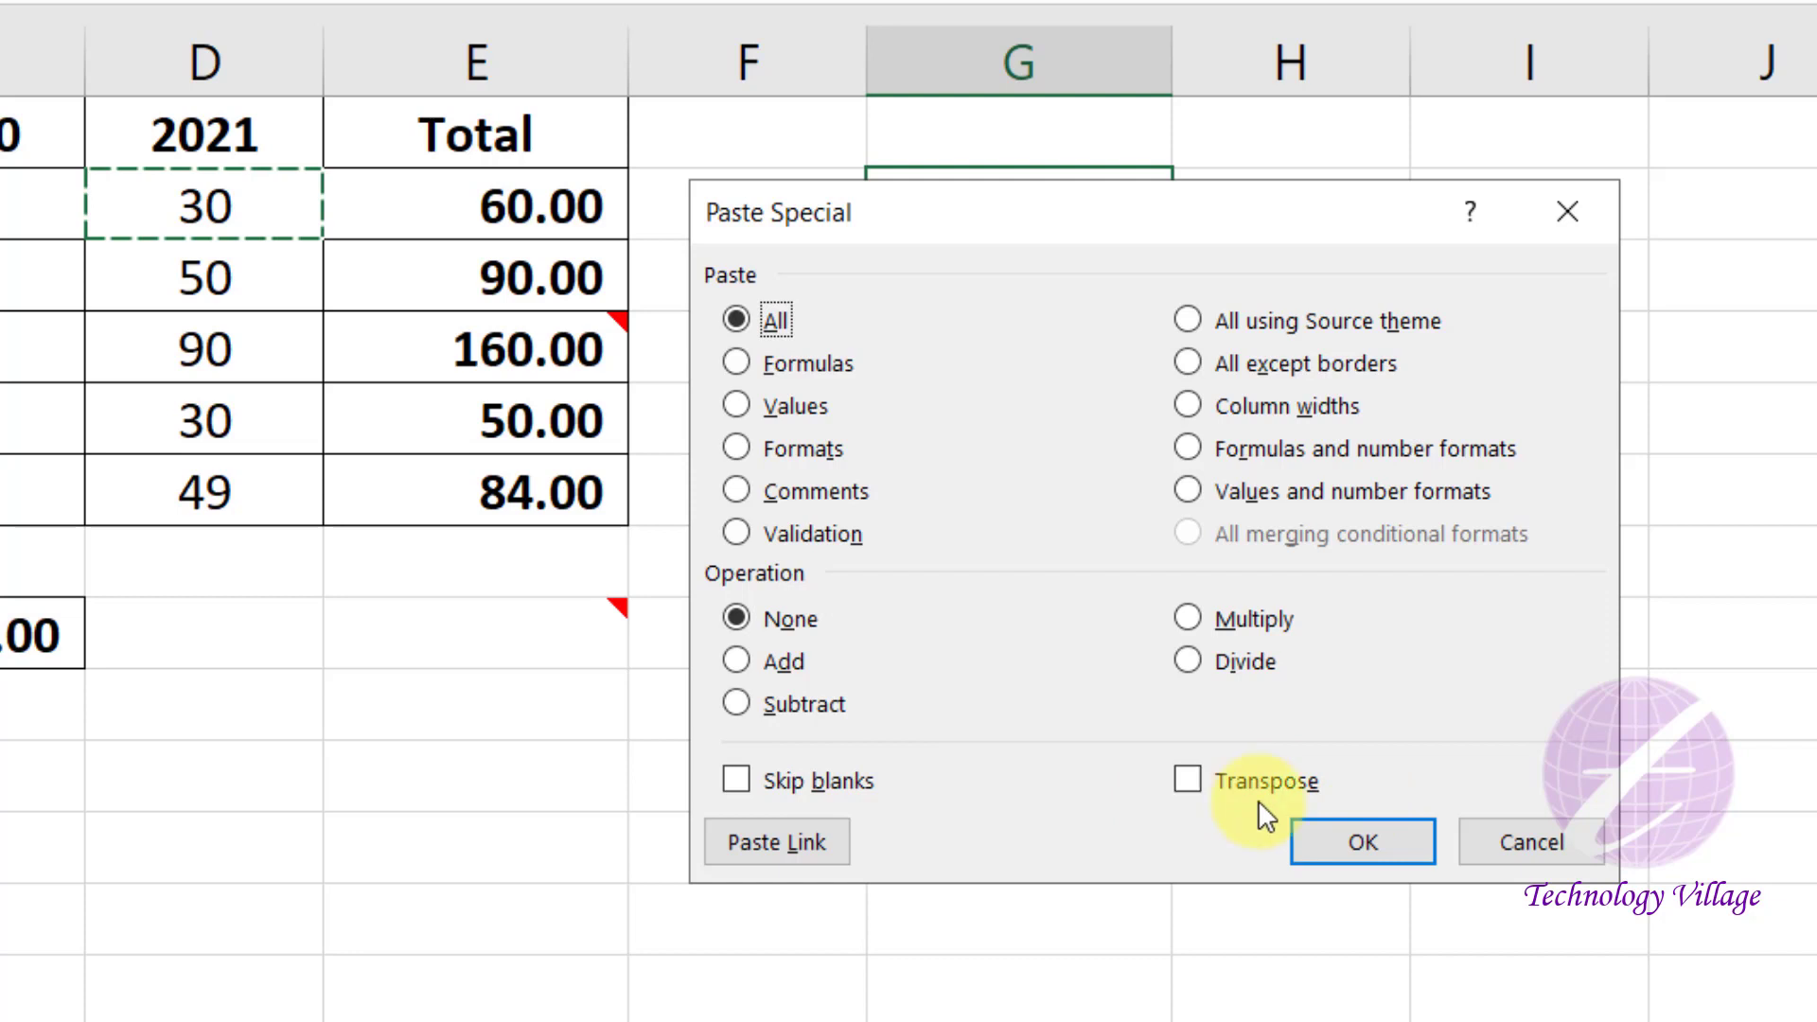
left_click(1594, 840)
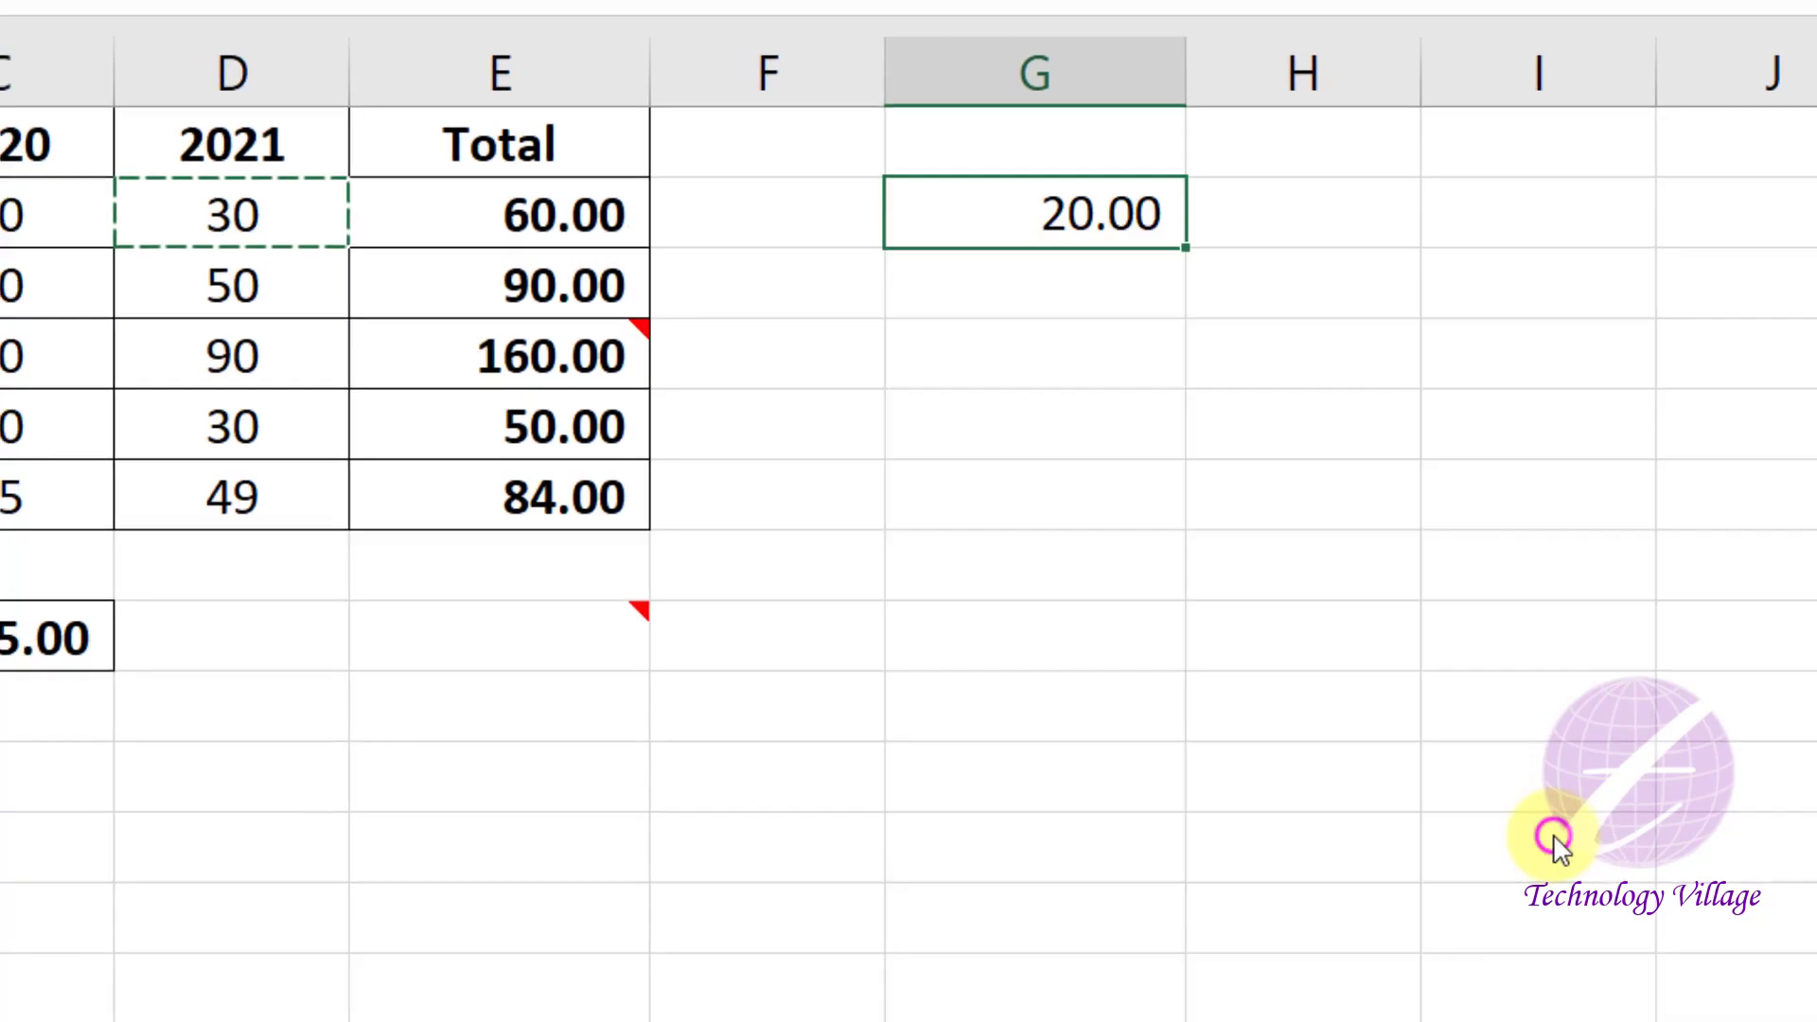
- Copy the header cells B1:E1 and paste them transposed into a column starting at G5, then undo the paste
left_click(0, 132)
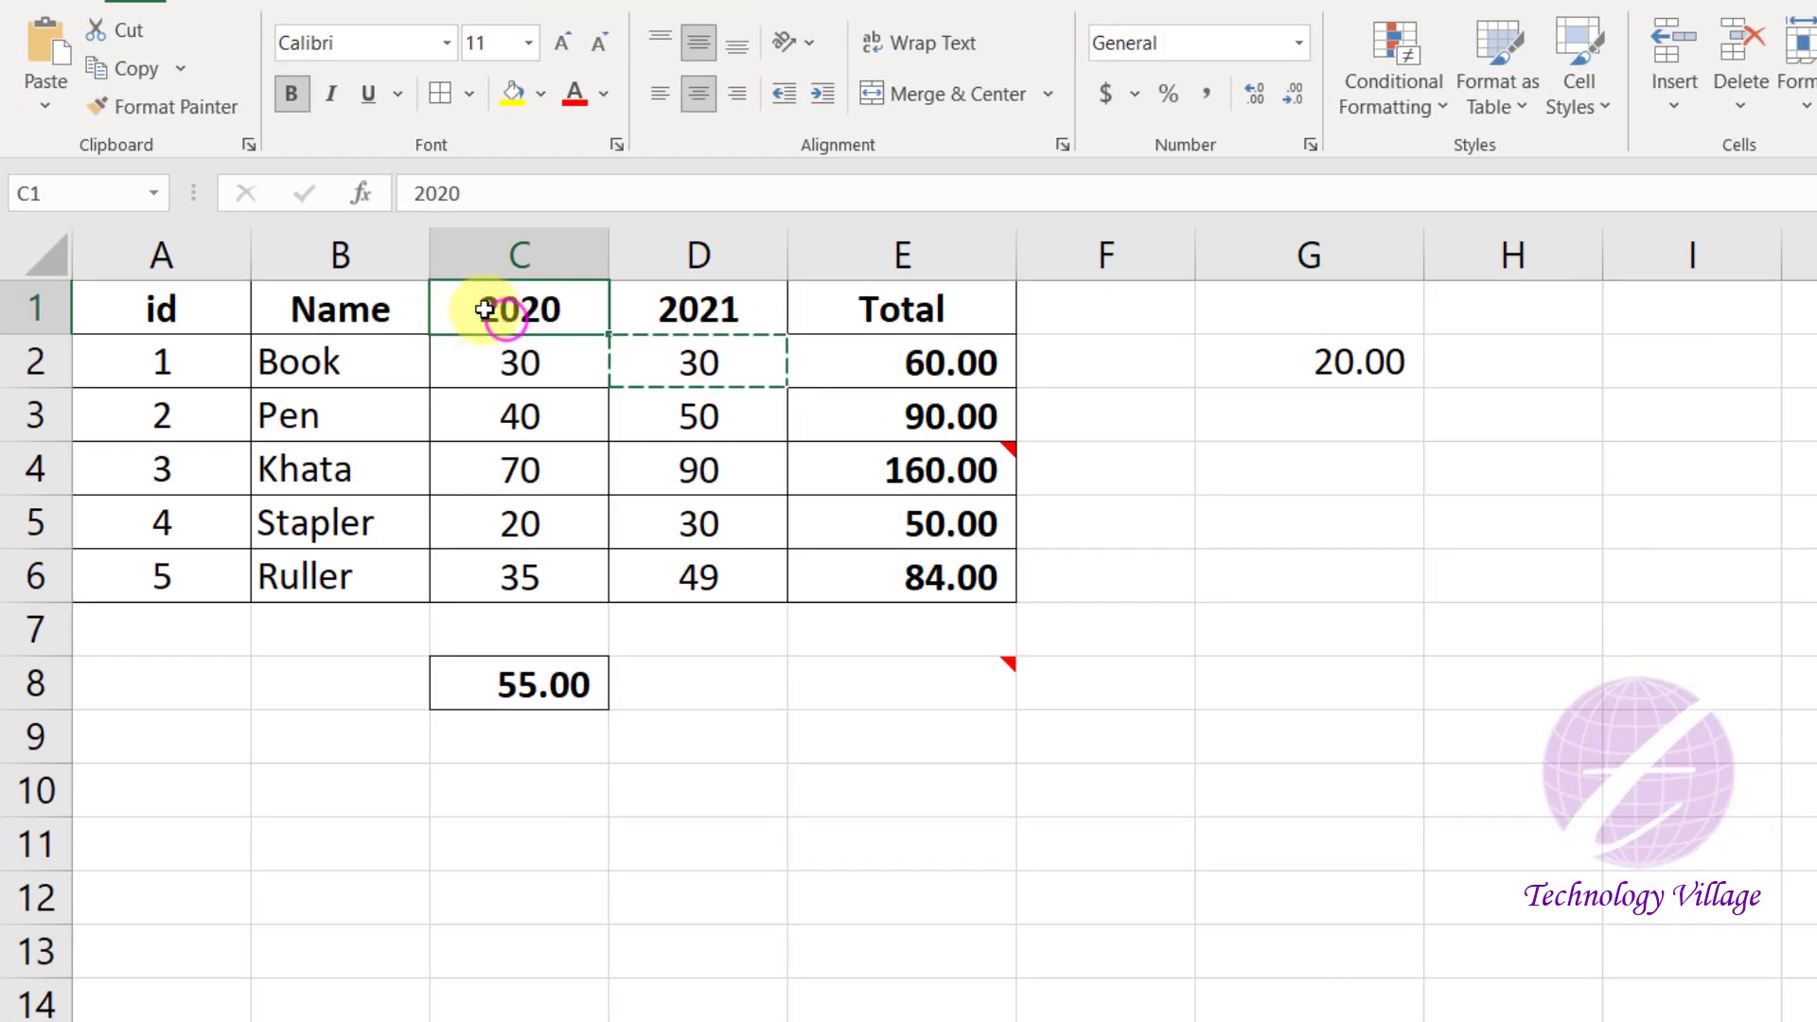
left_click_drag(348, 311, 898, 316)
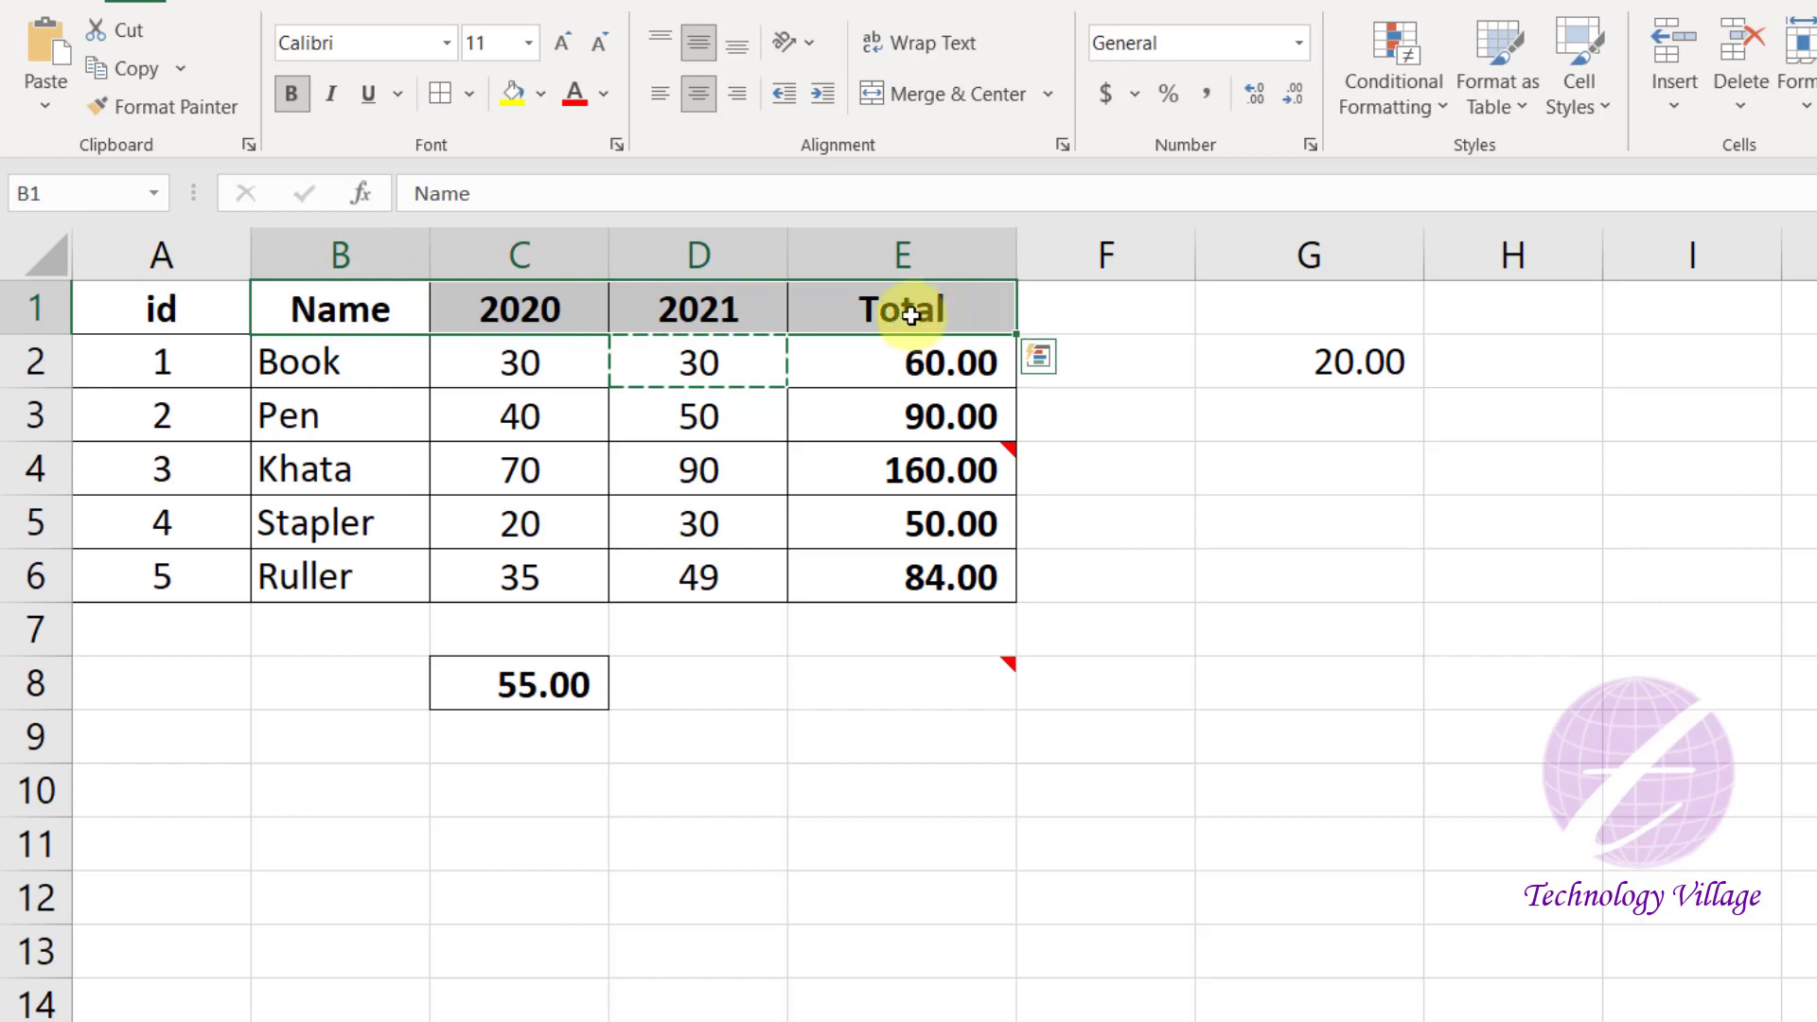
key("ctrl+c")
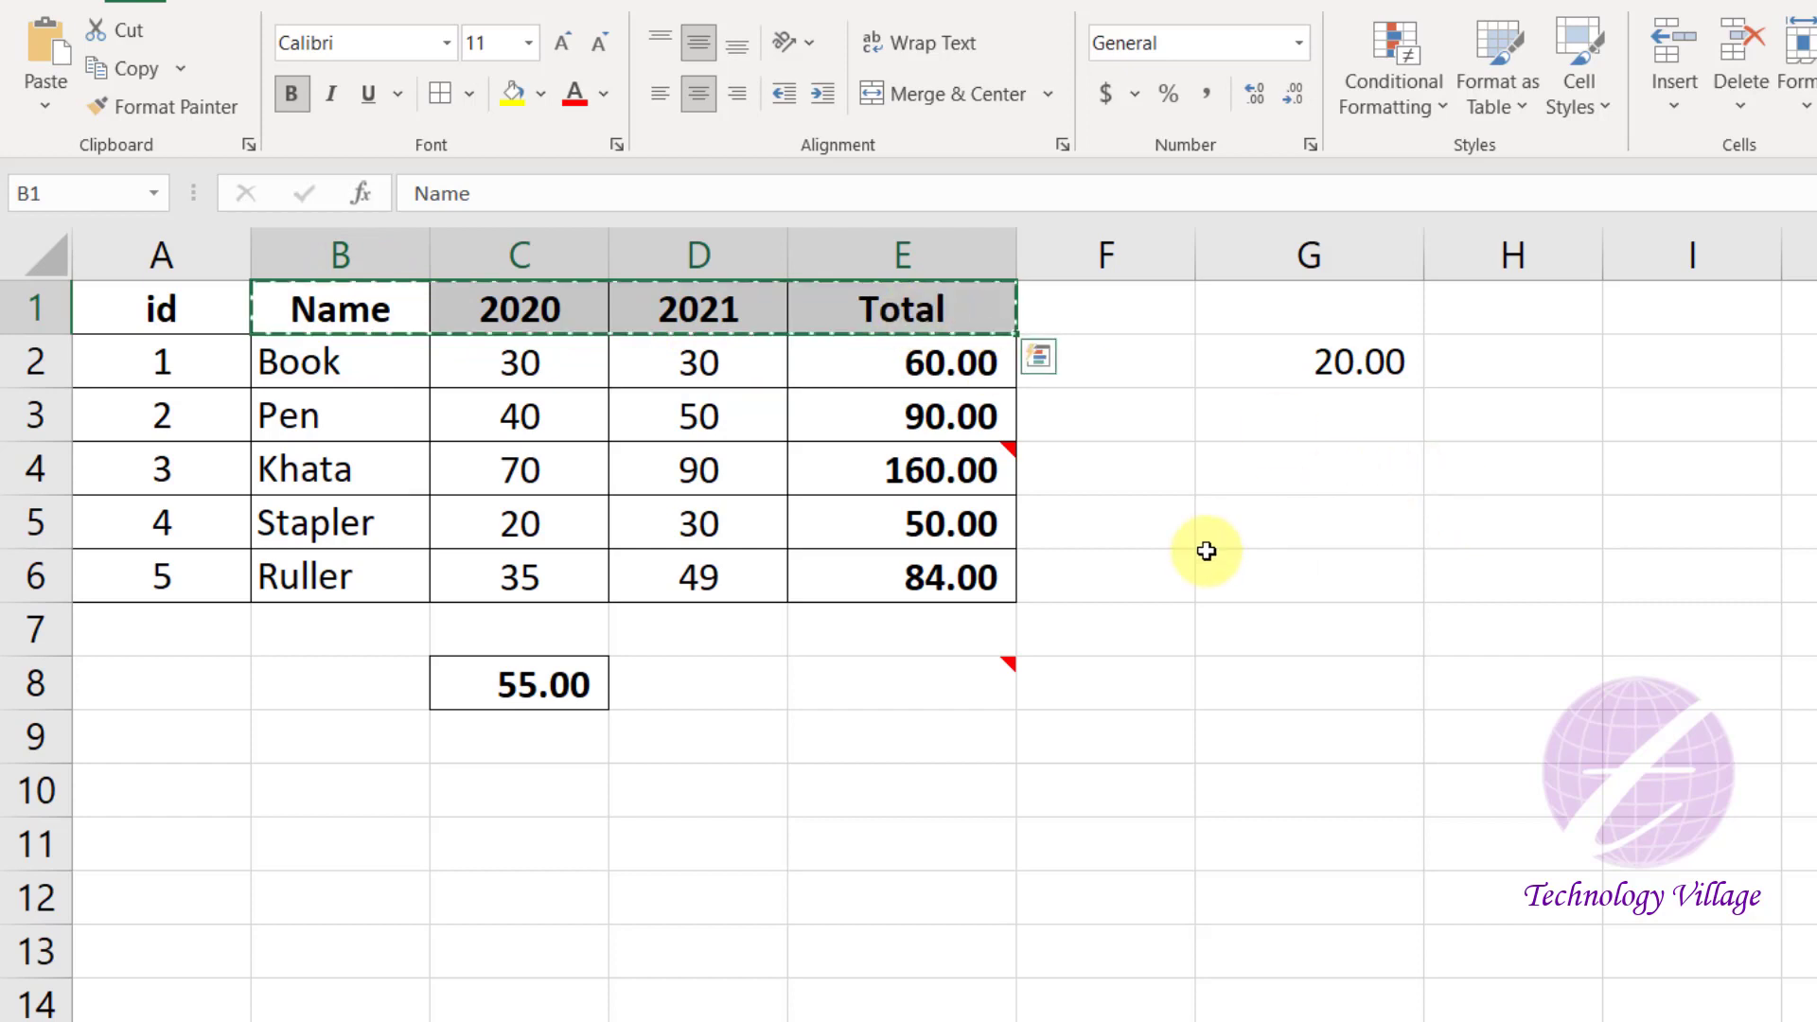
left_click(1247, 517)
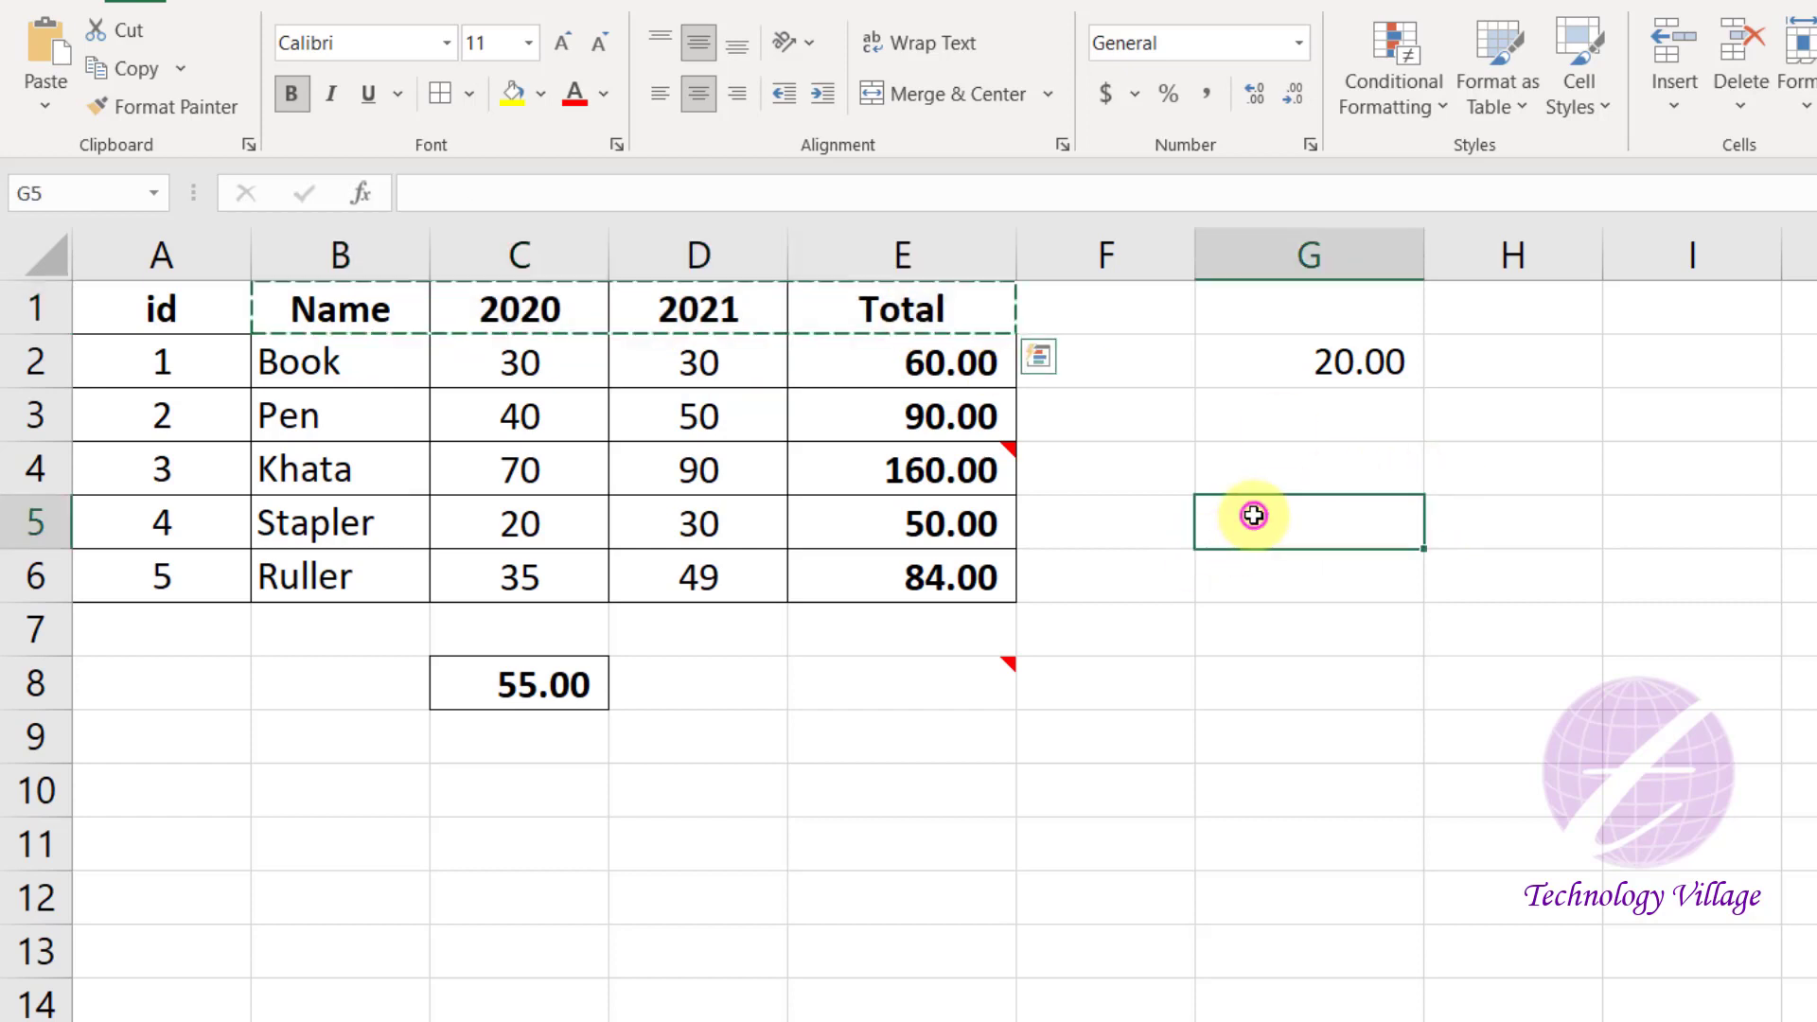
left_click(45, 100)
left_click(180, 493)
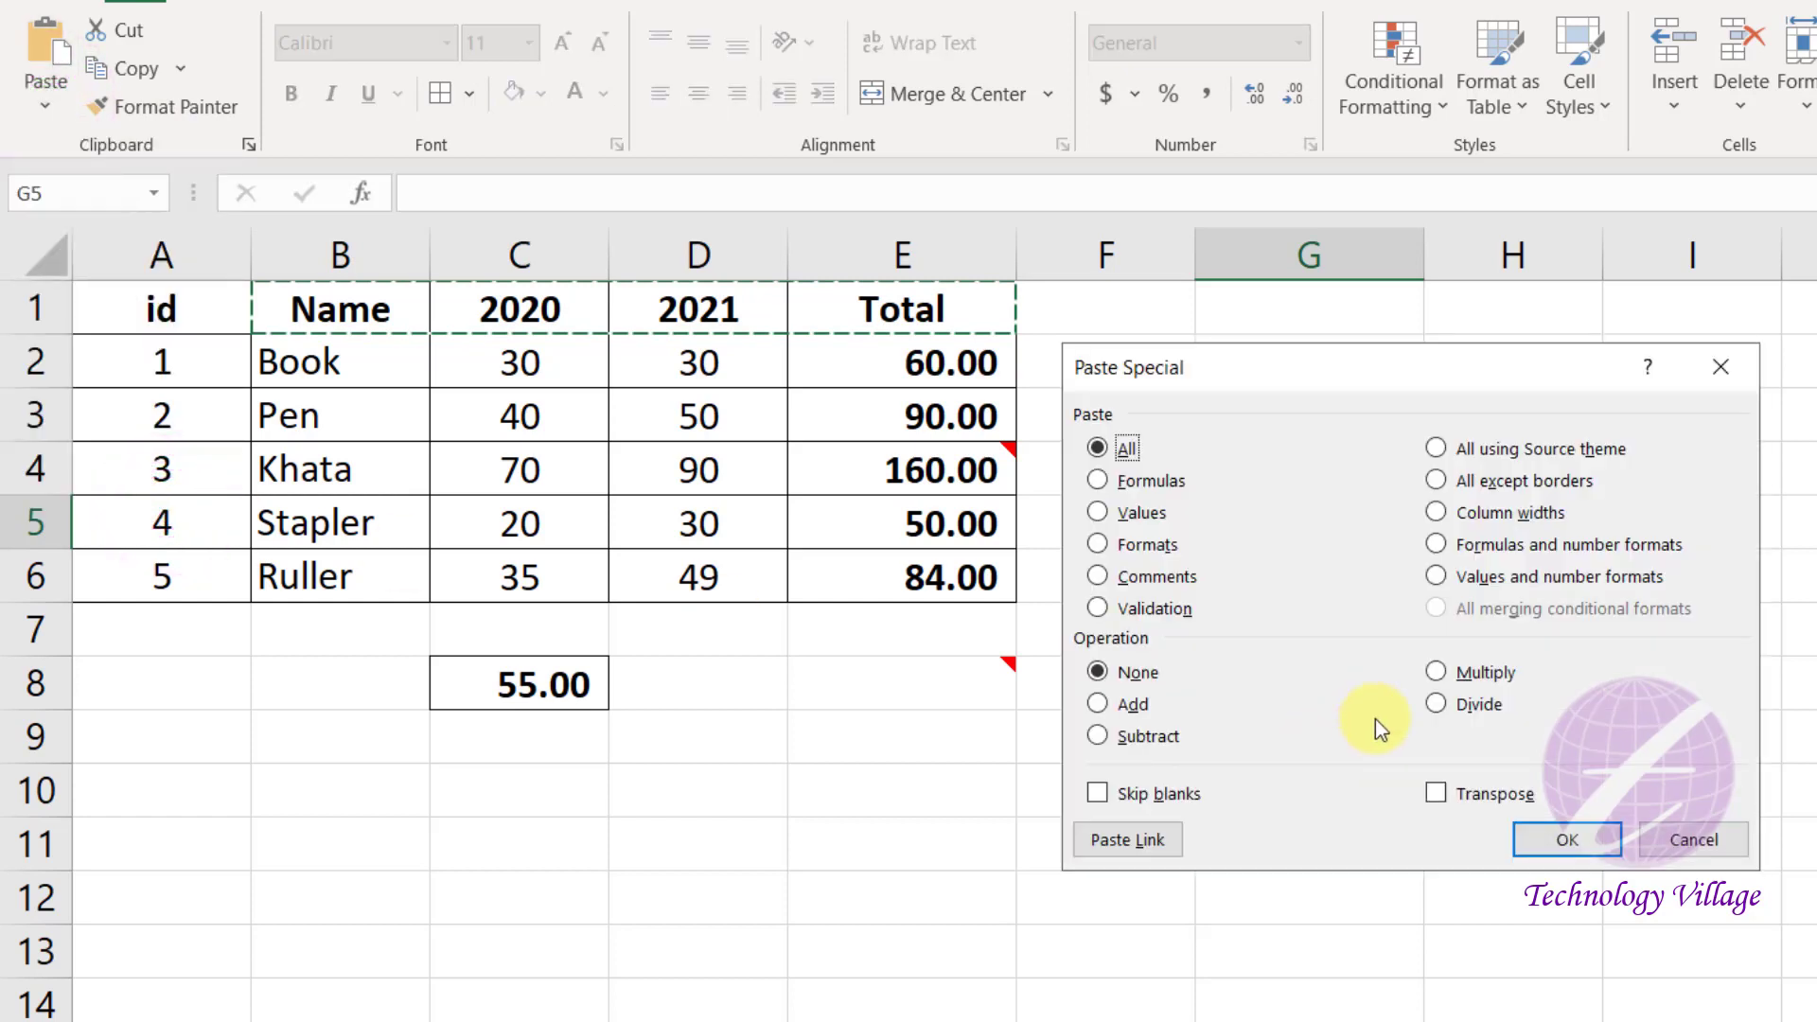
left_click(1435, 795)
left_click(1563, 838)
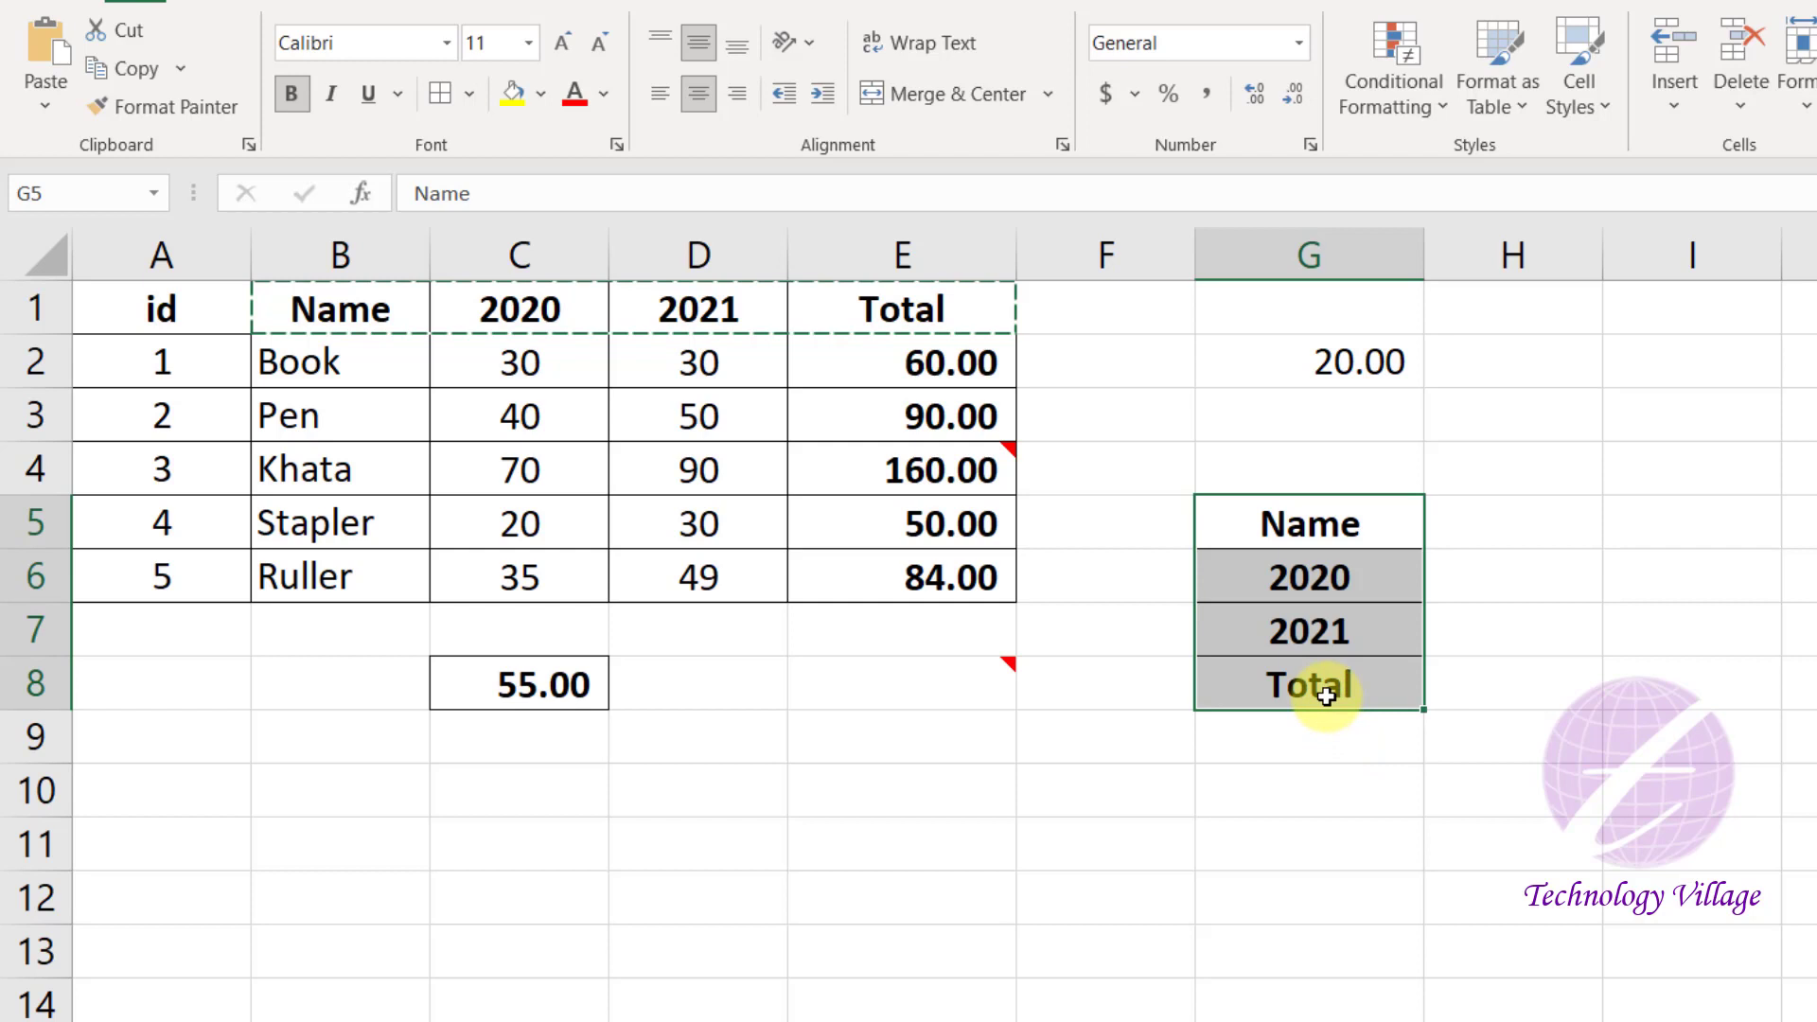
key("ctrl+z")
- Copy the range A1:C4 and paste it transposed starting at B9, then undo the paste
left_click(301, 320)
left_click(222, 325)
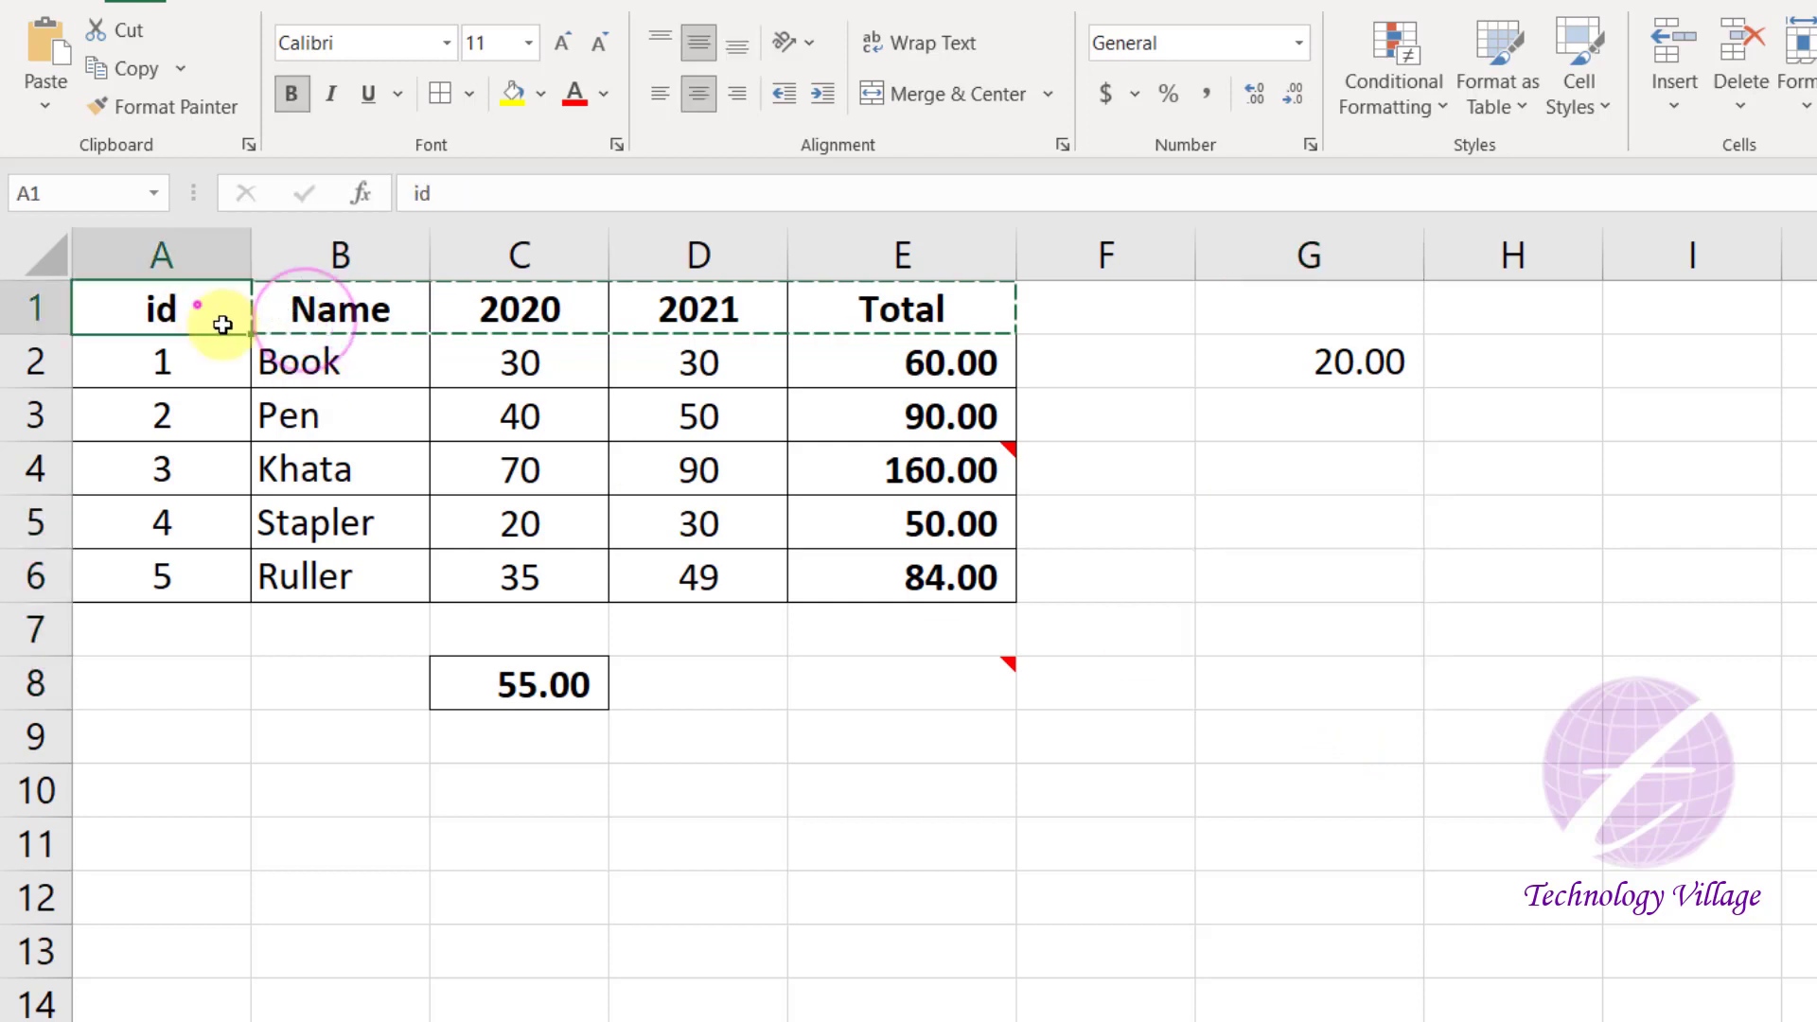
left_click_drag(223, 324, 516, 466)
key("ctrl+c")
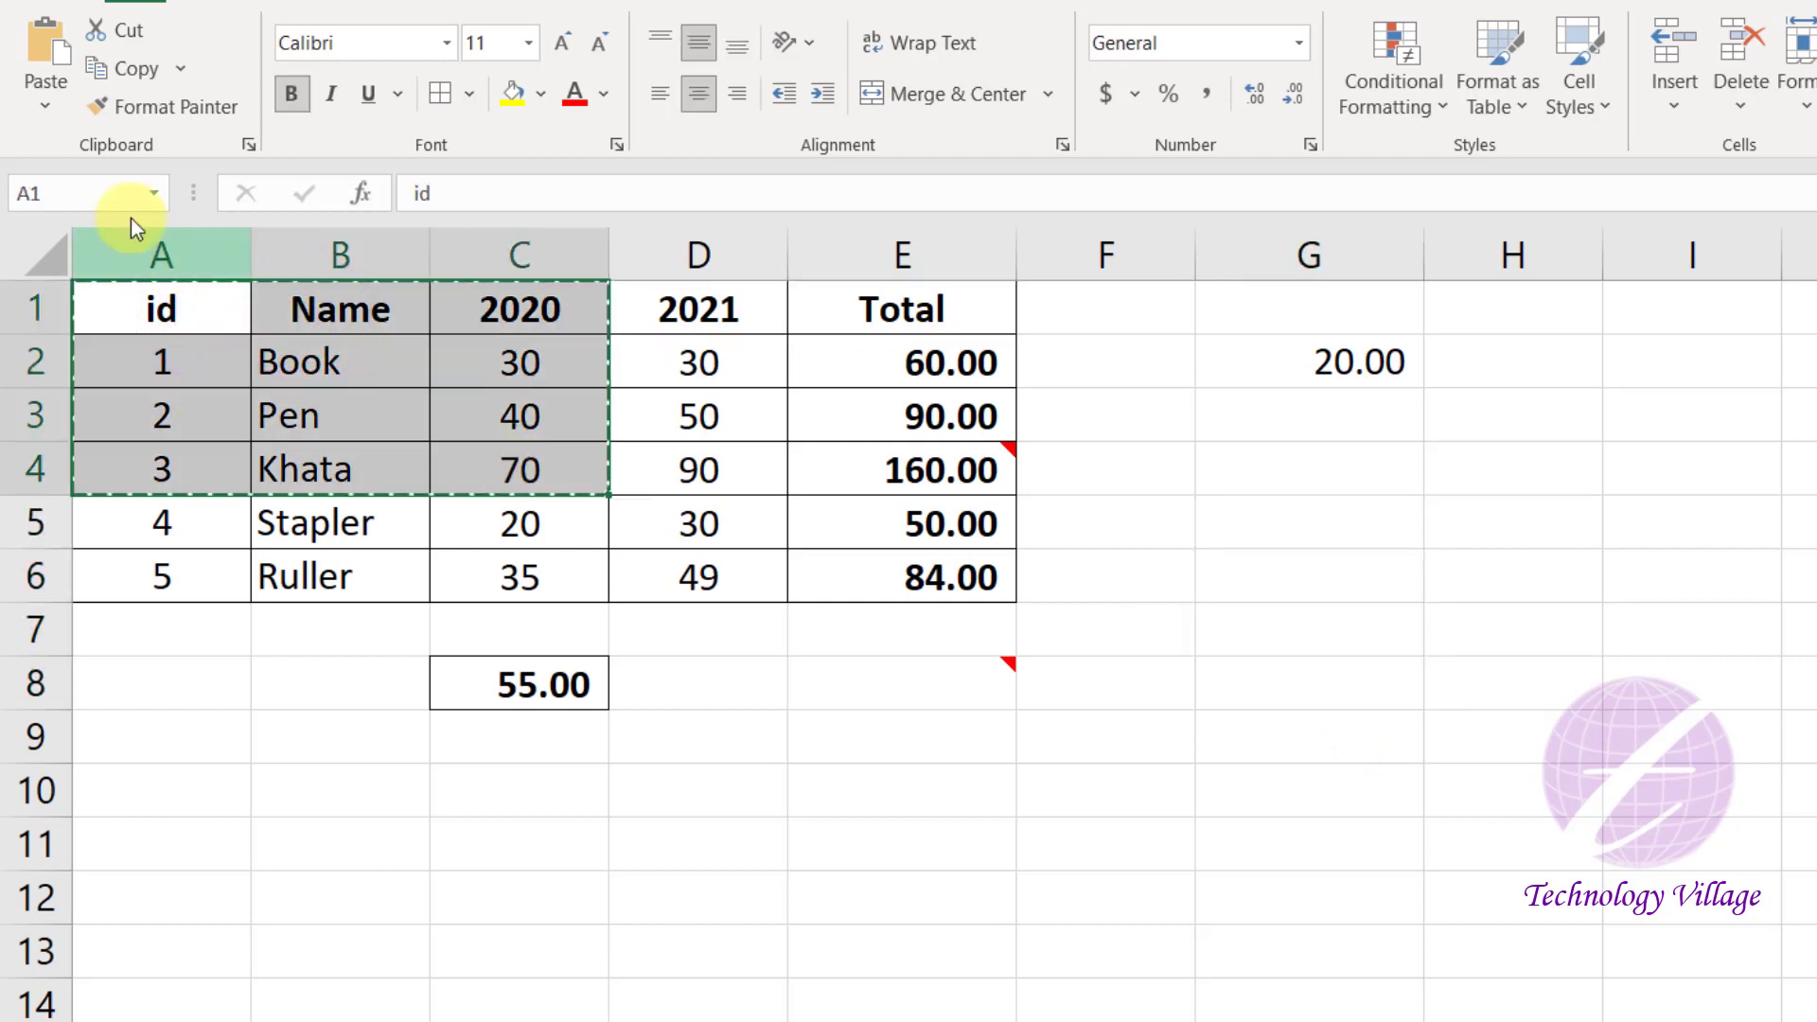
left_click(336, 754)
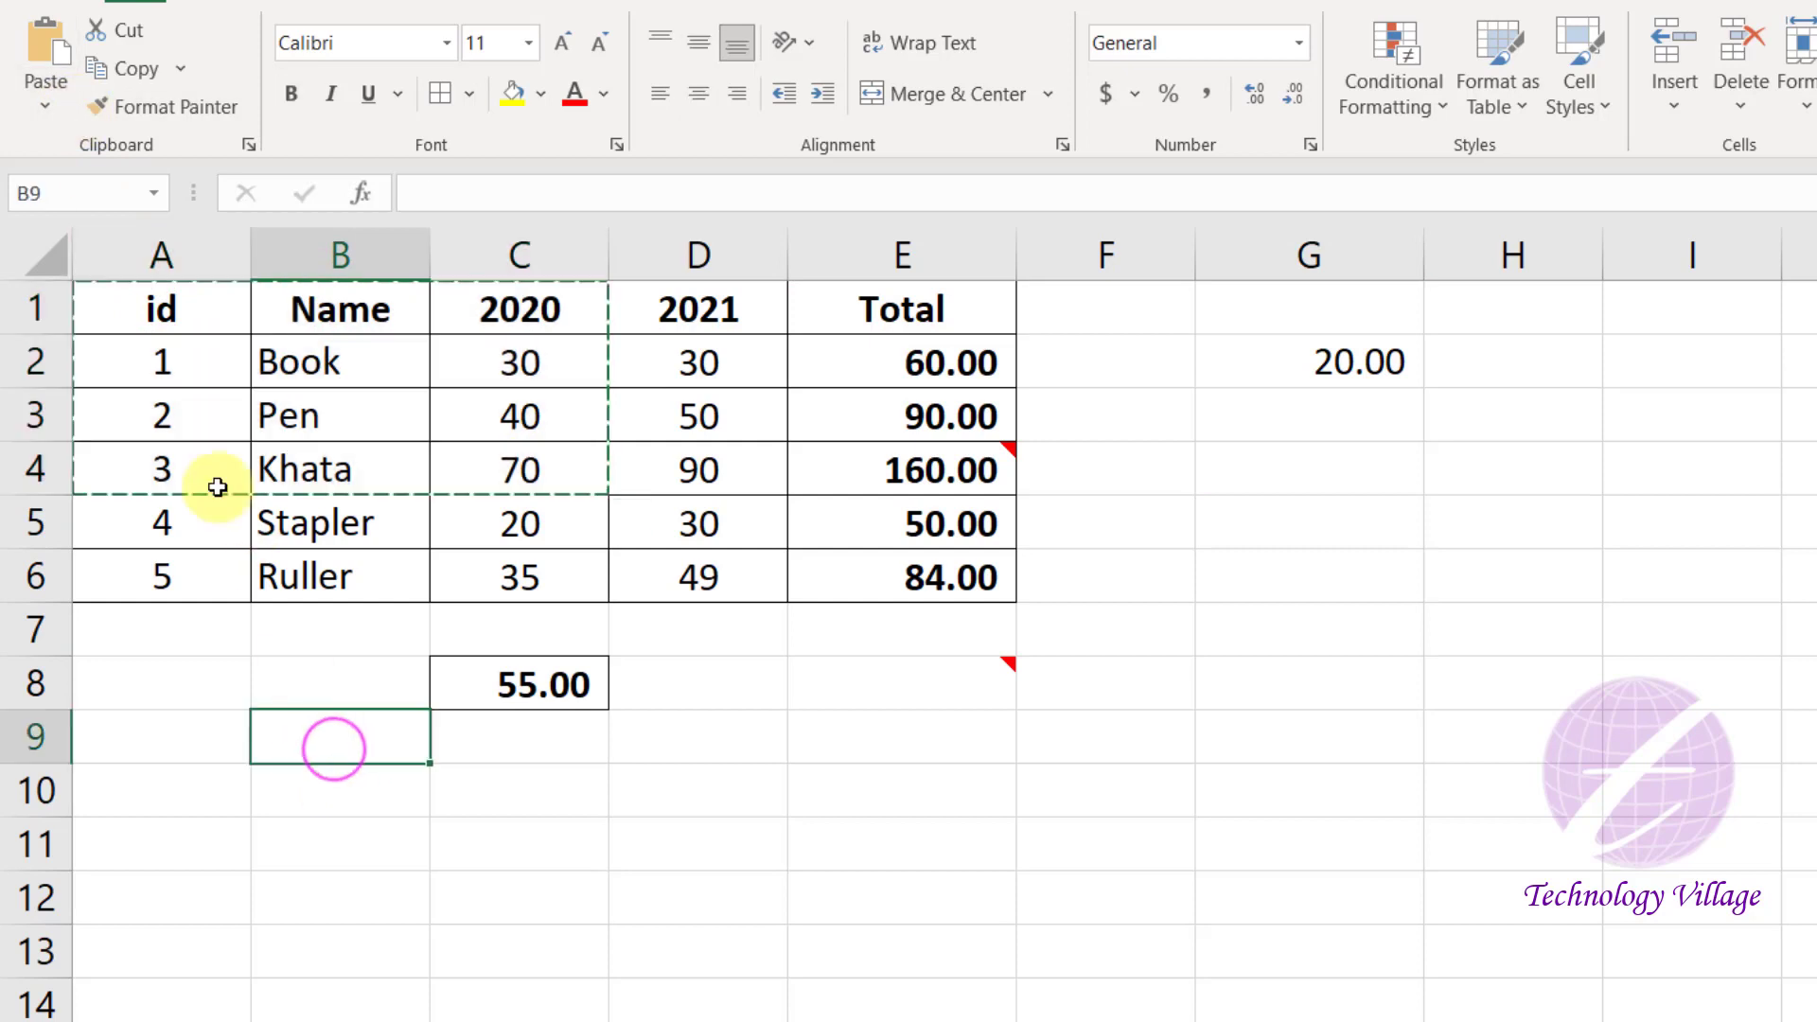
left_click(48, 109)
left_click(174, 507)
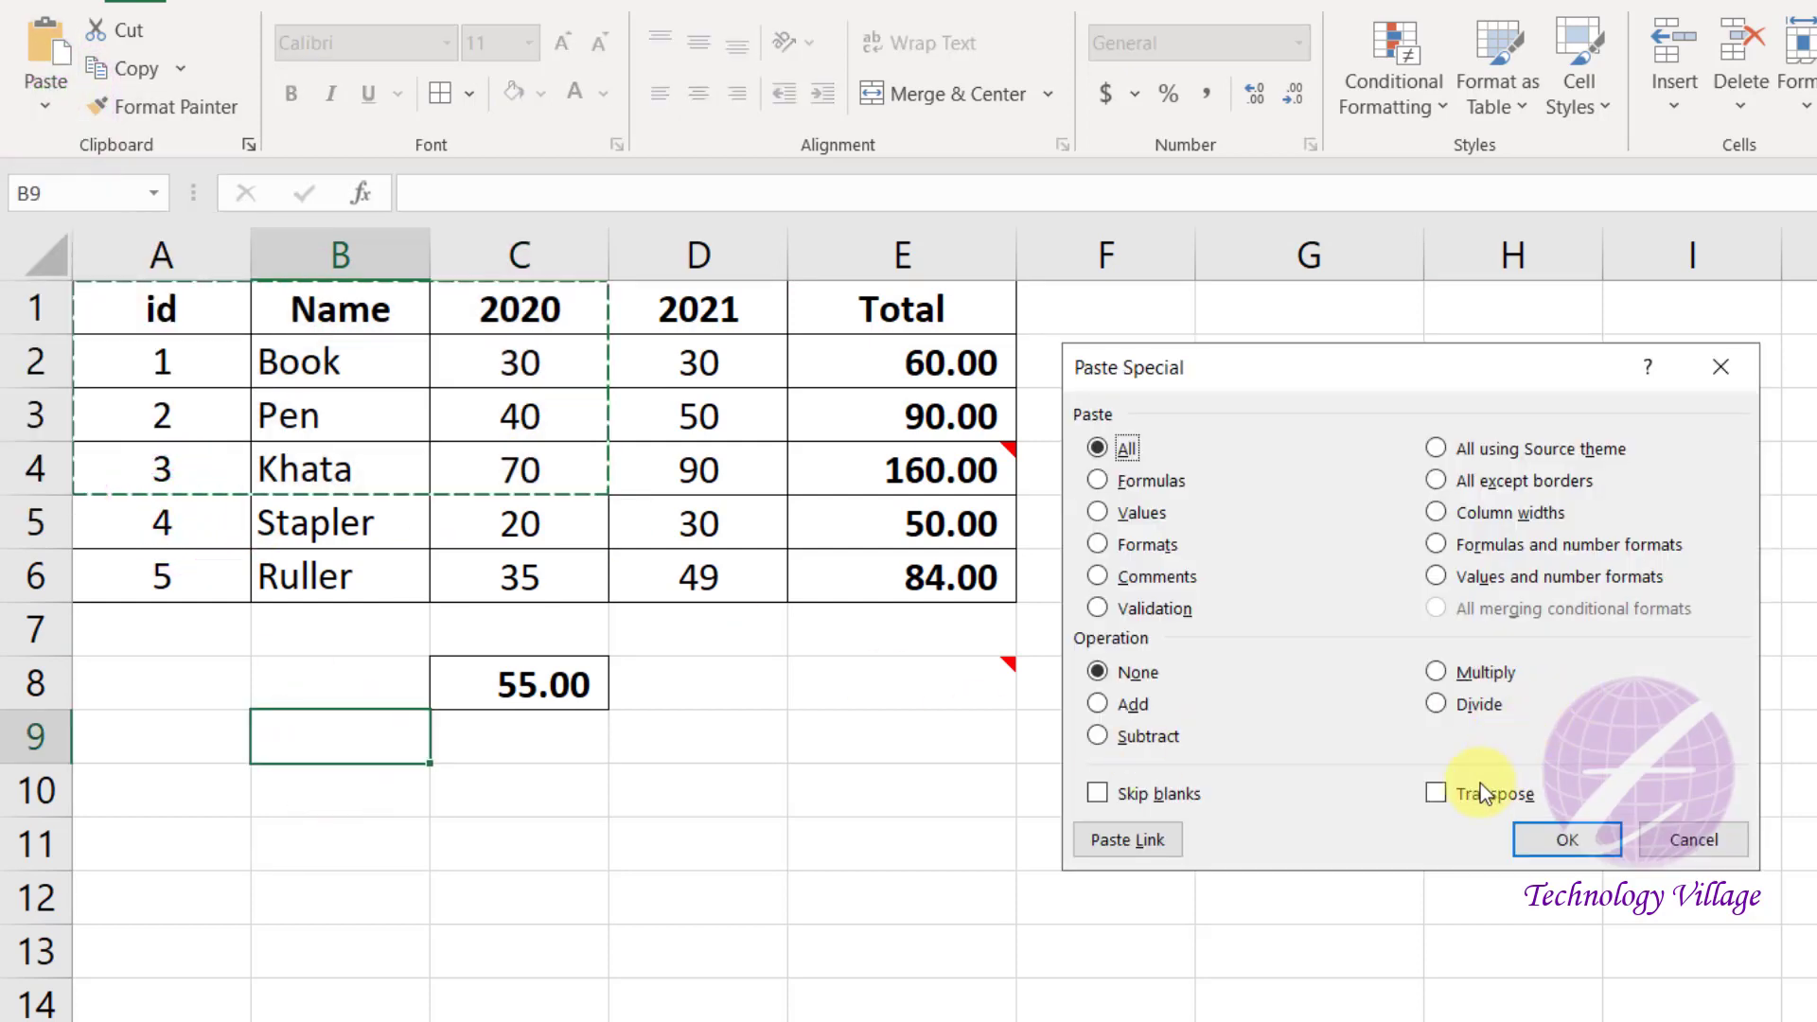
left_click(1525, 843)
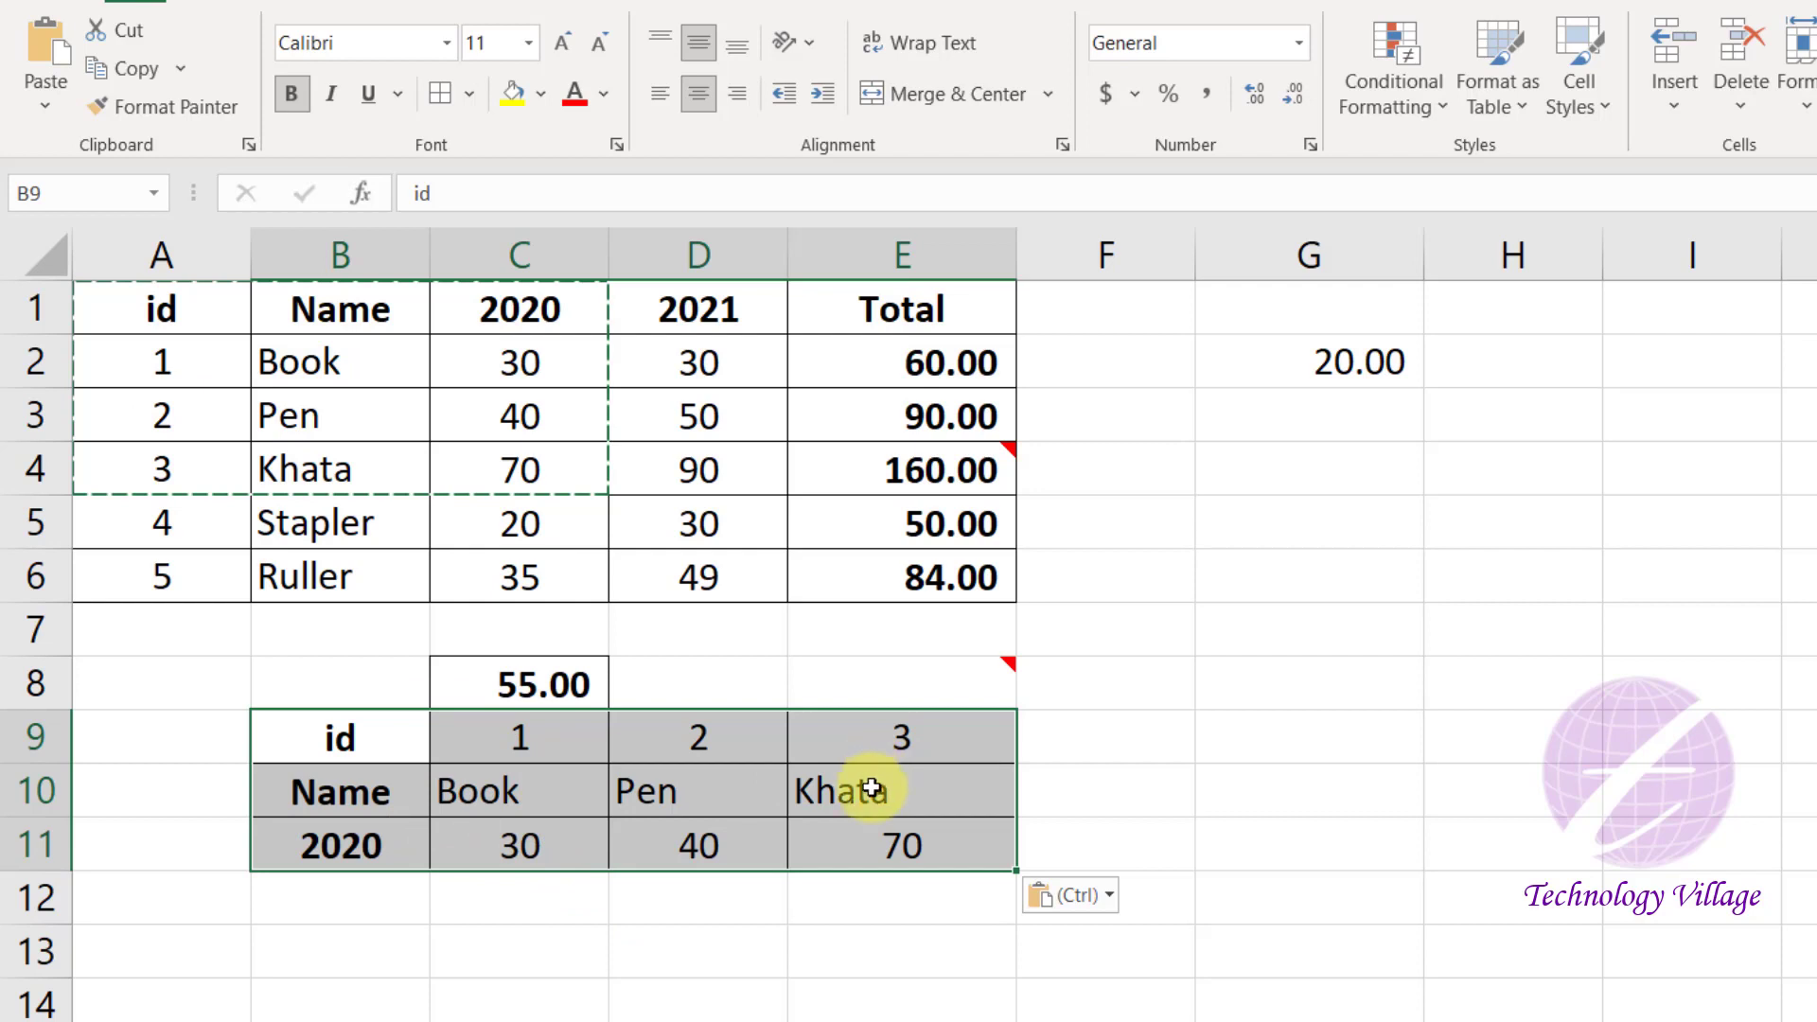
key("ctrl+z")
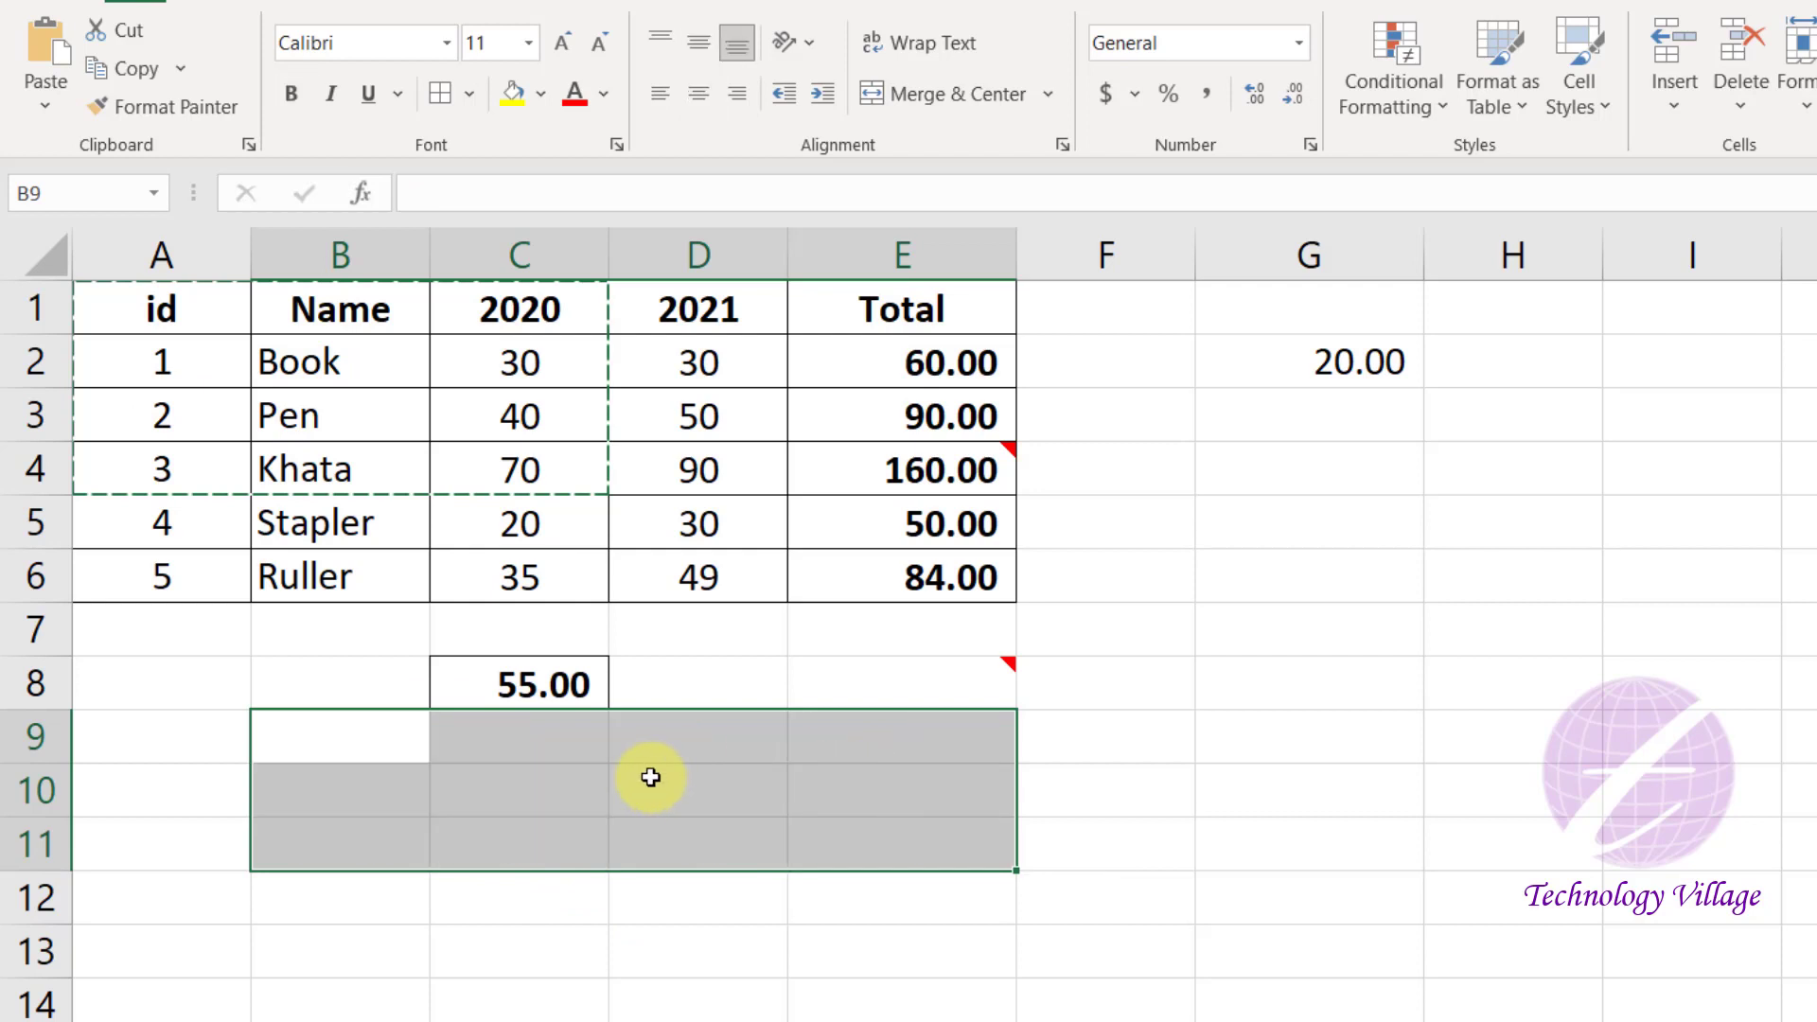
- Review the Skip blanks option in the Paste Special dialog for cell B9 and close it without pasting
left_click(522, 736)
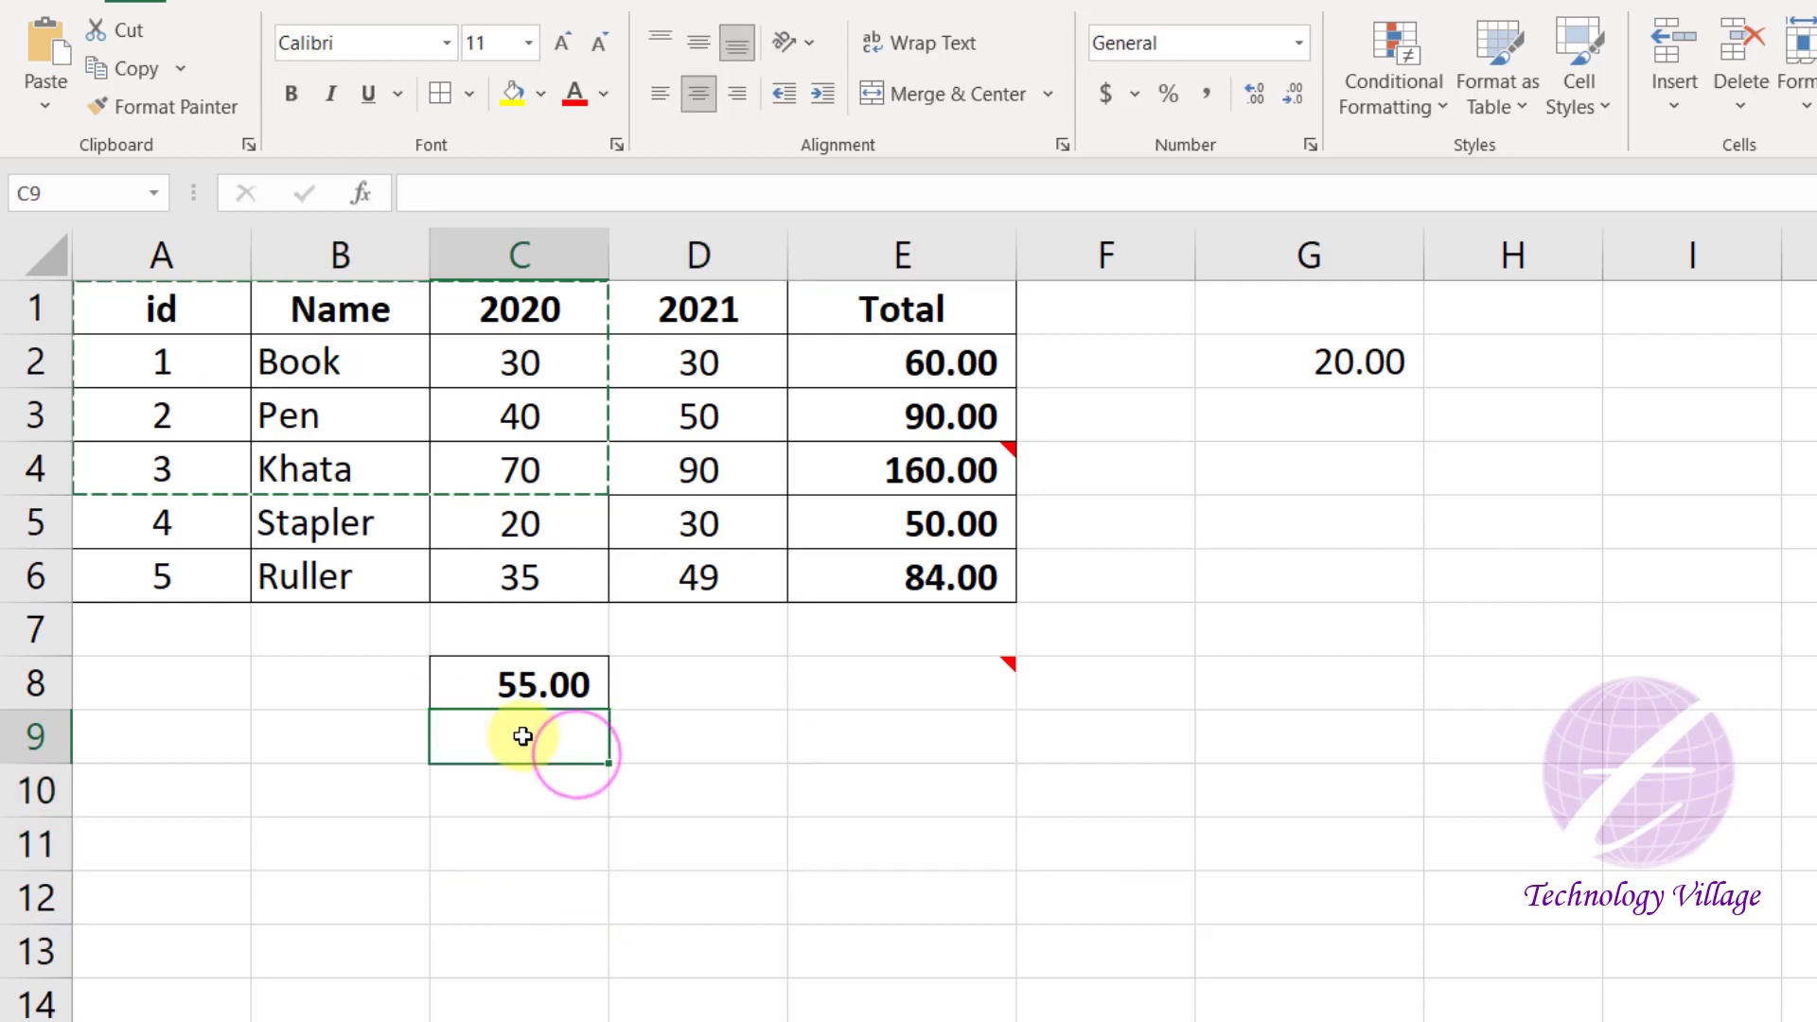
left_click(343, 757)
left_click(39, 106)
left_click(180, 499)
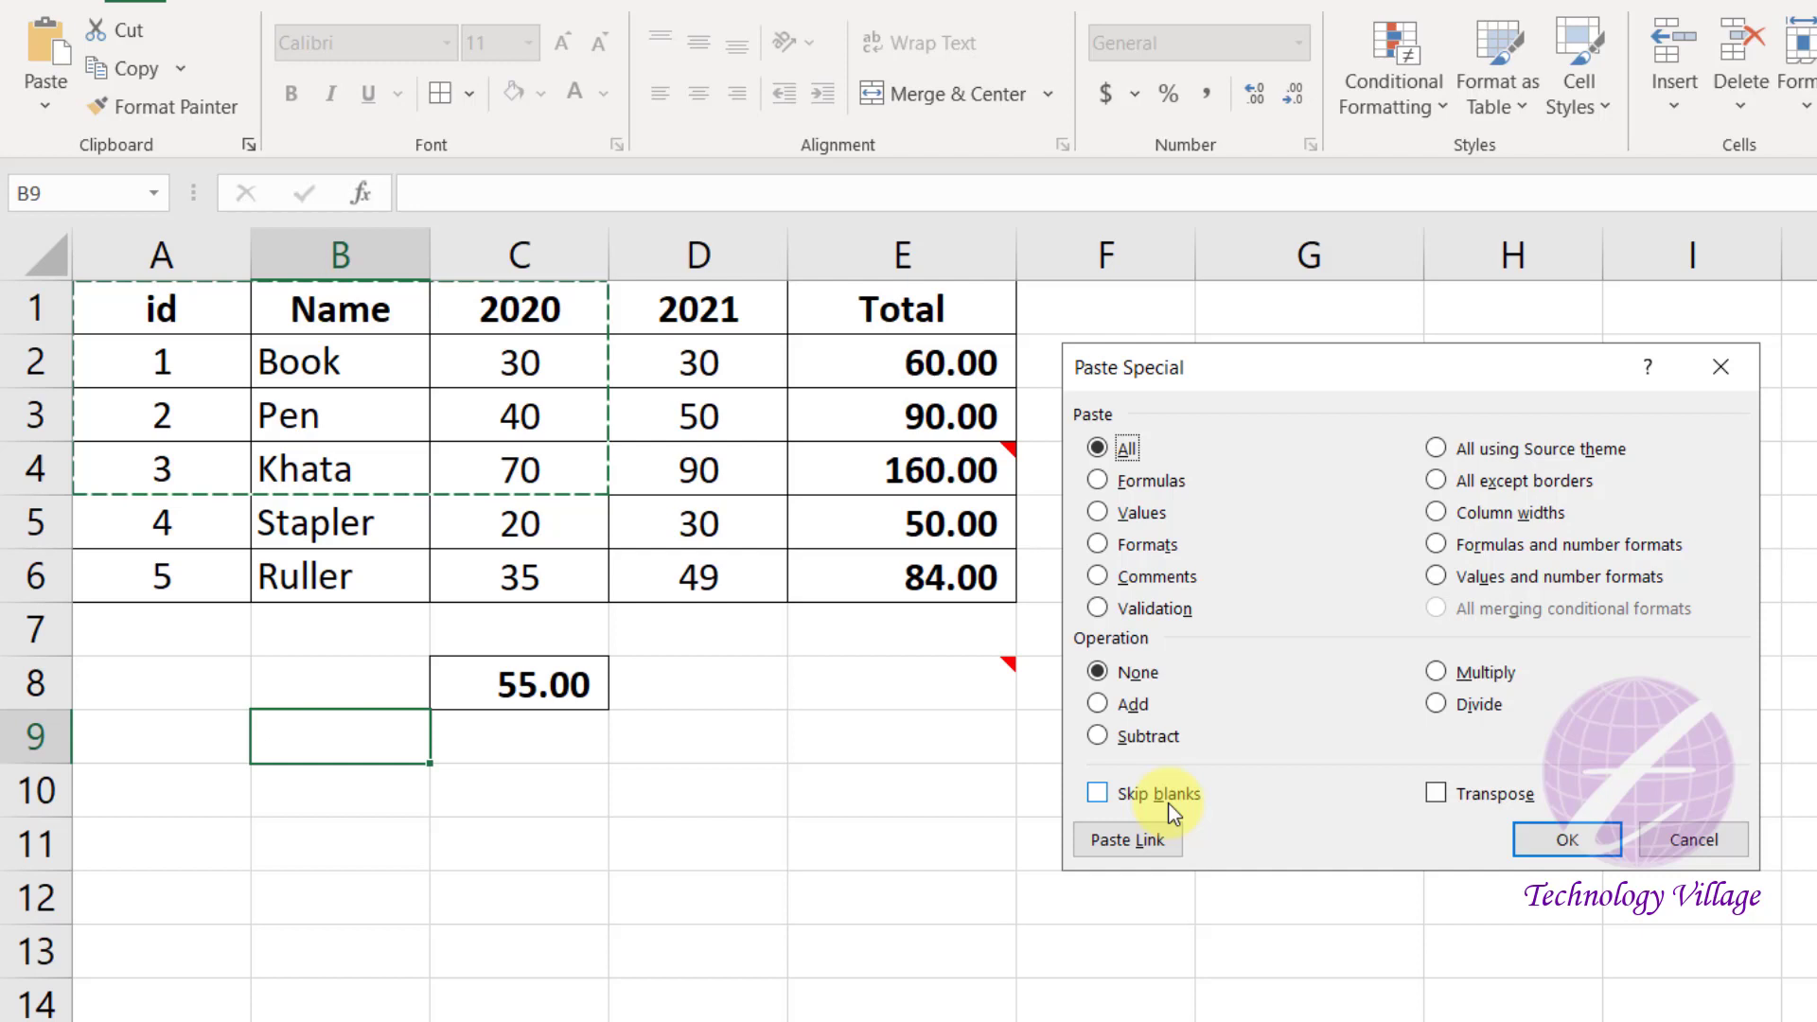
left_click(1515, 837)
- Cancel the pending copy of A1:C4 and clear the 2021 value for Khata in D4
left_click(719, 729)
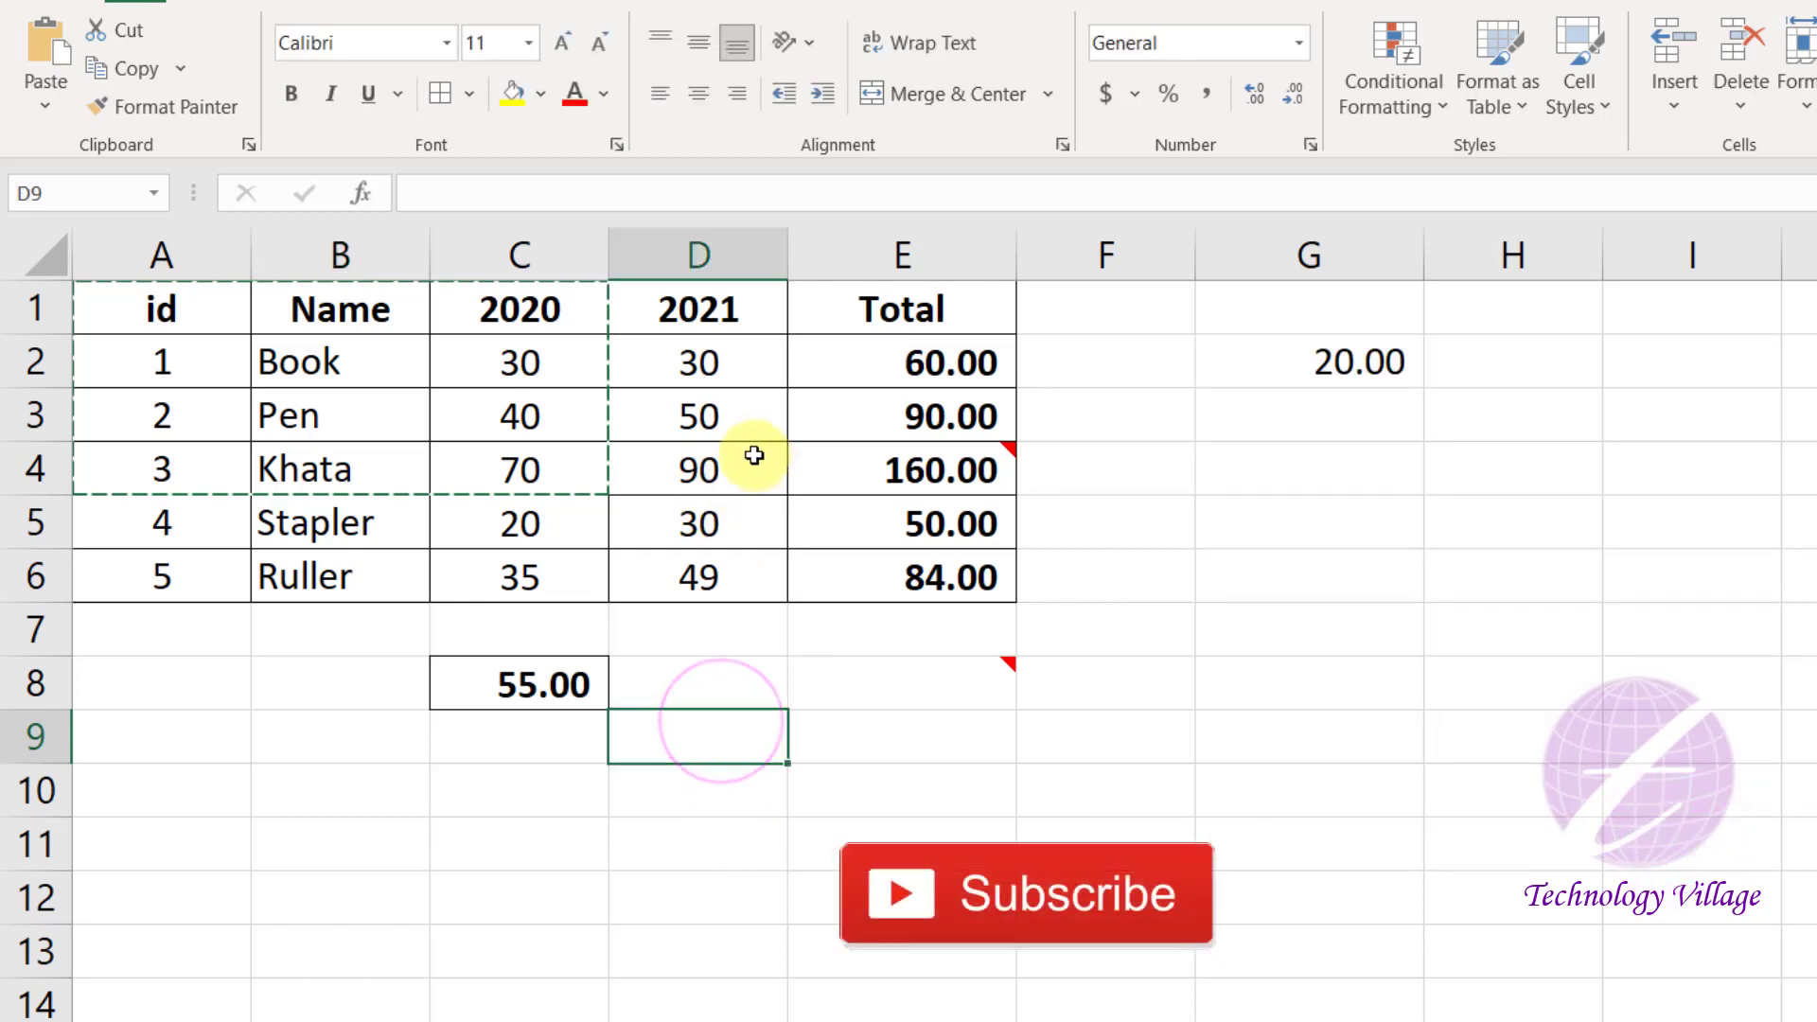
key("Escape")
left_click(740, 471)
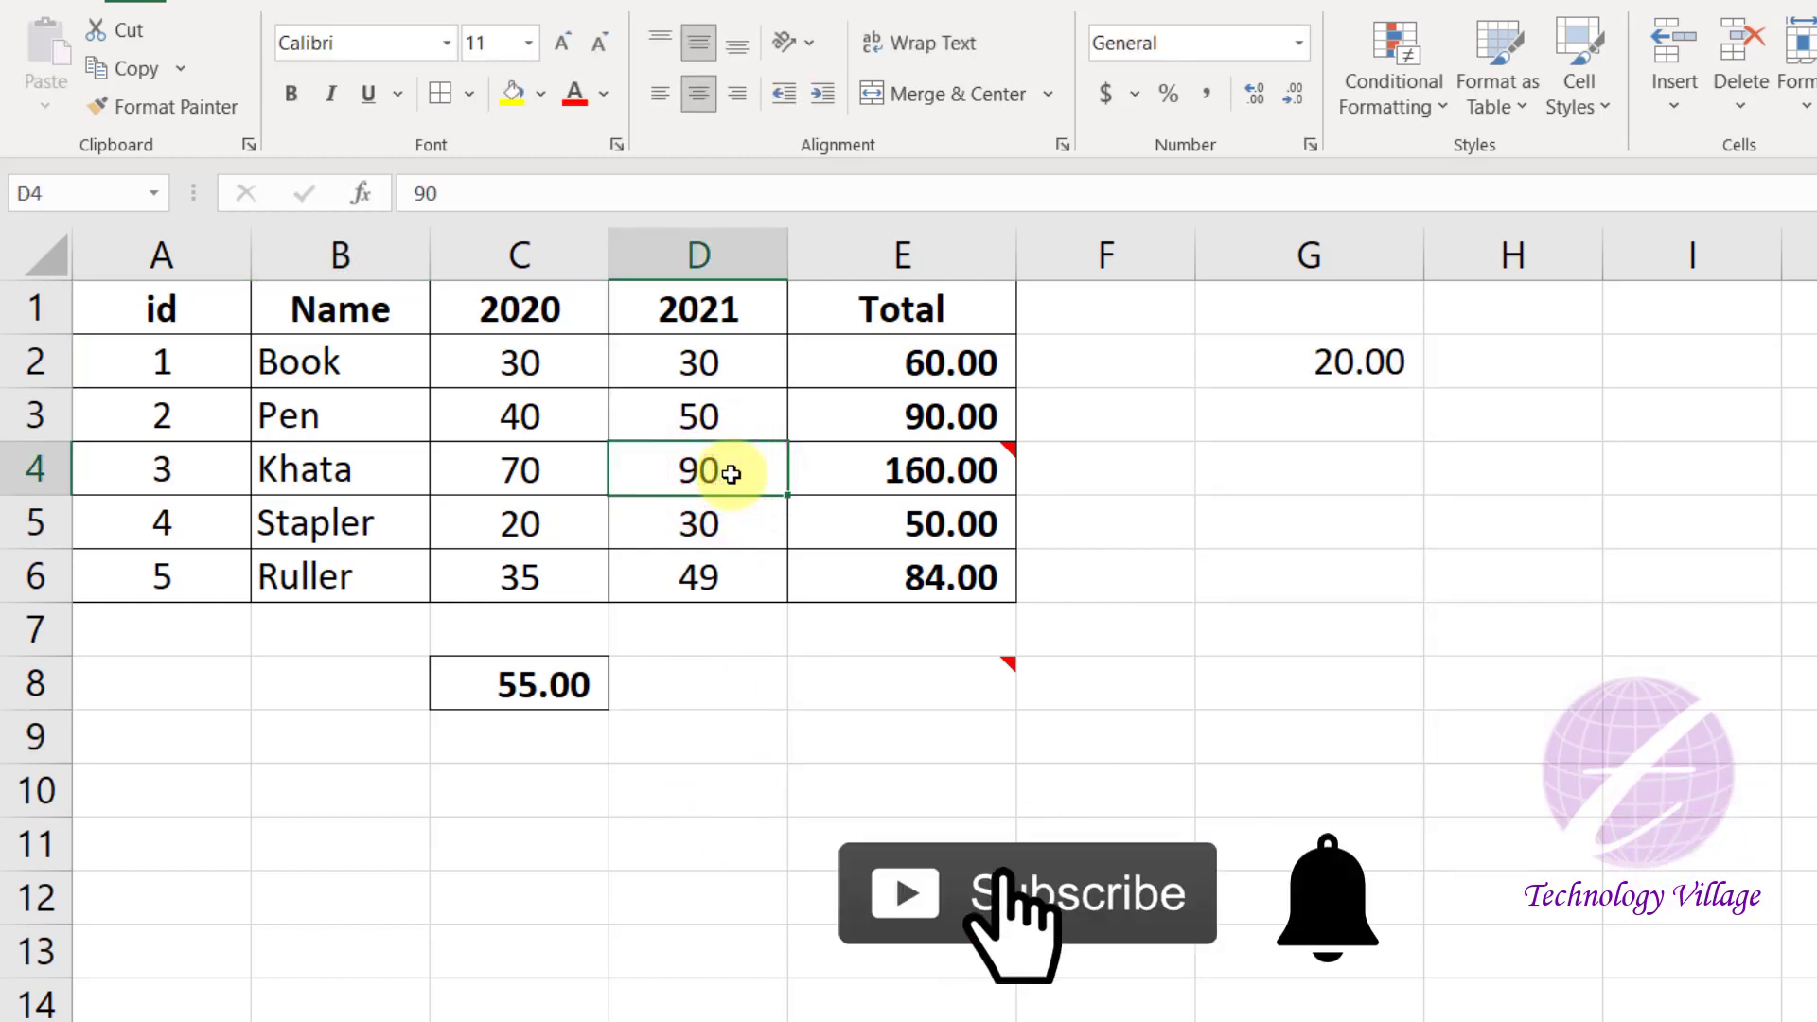
- Copy D2:D5 and paste it starting at G4 with the Paste Special Skip blanks option, then end the copy mode
left_click(707, 360)
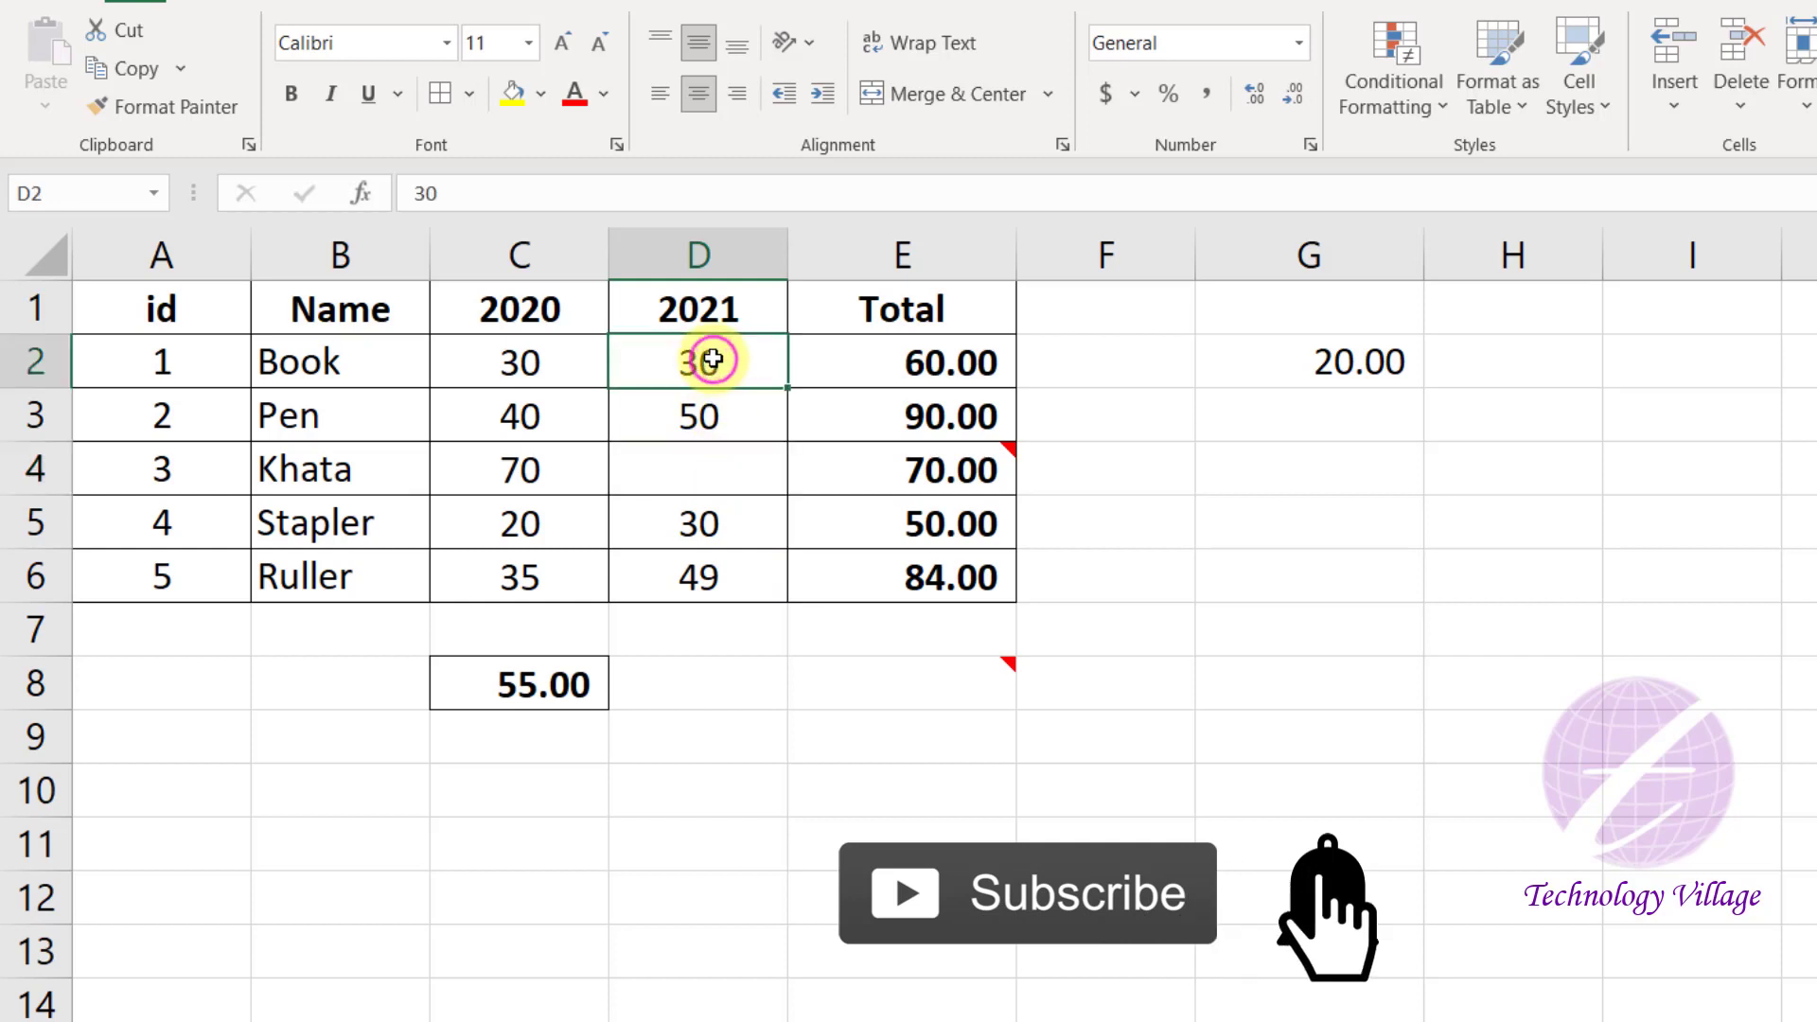
left_click_drag(700, 365, 710, 525)
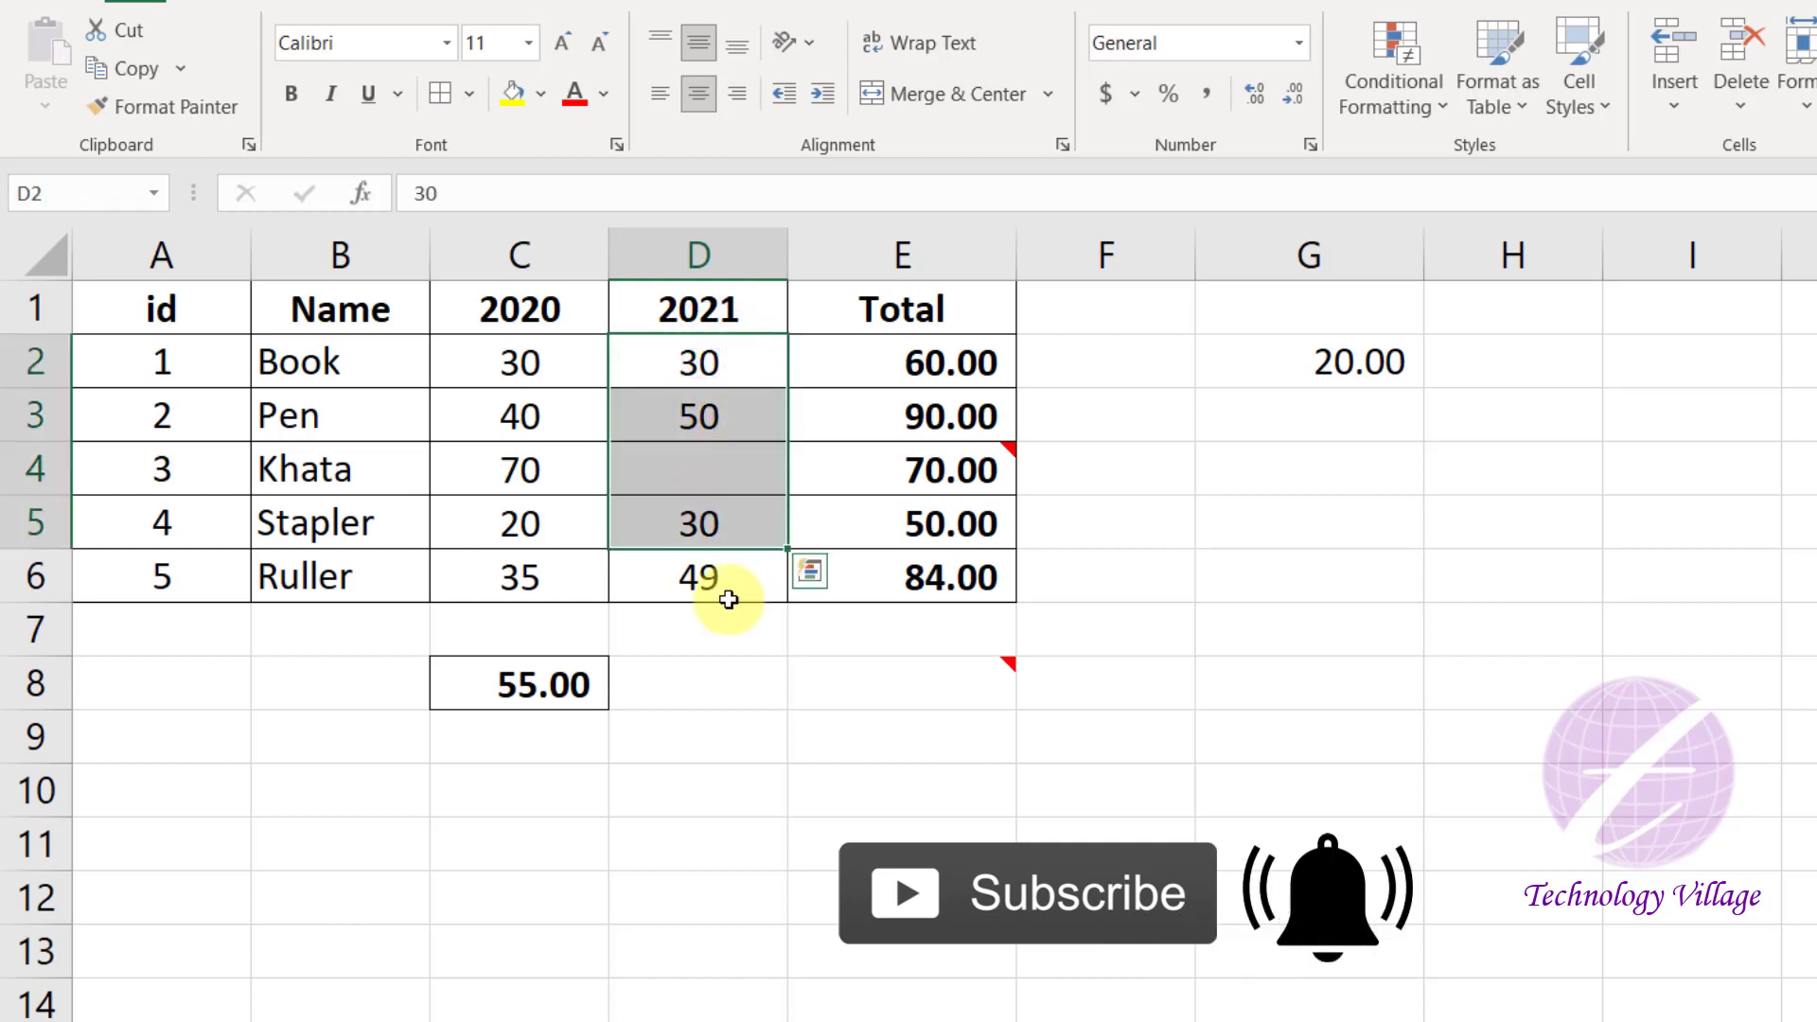
key("ctrl+c")
key("ctrl+q")
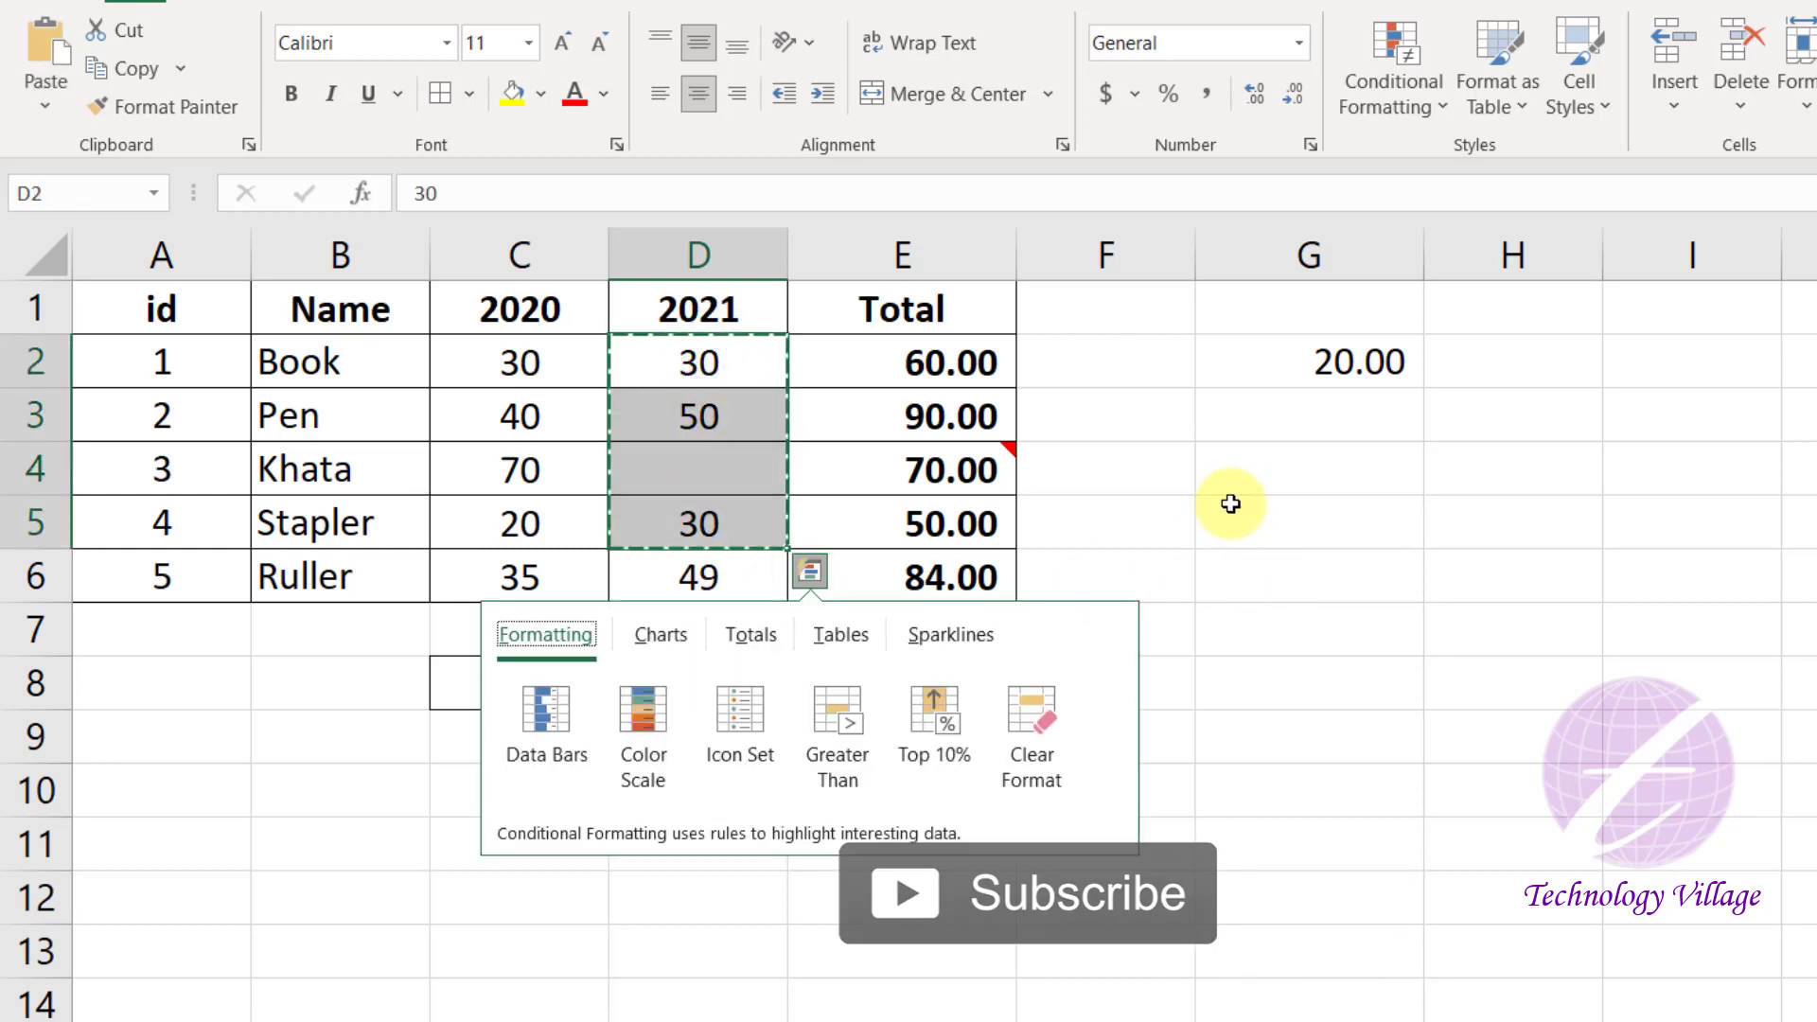
left_click(1255, 459)
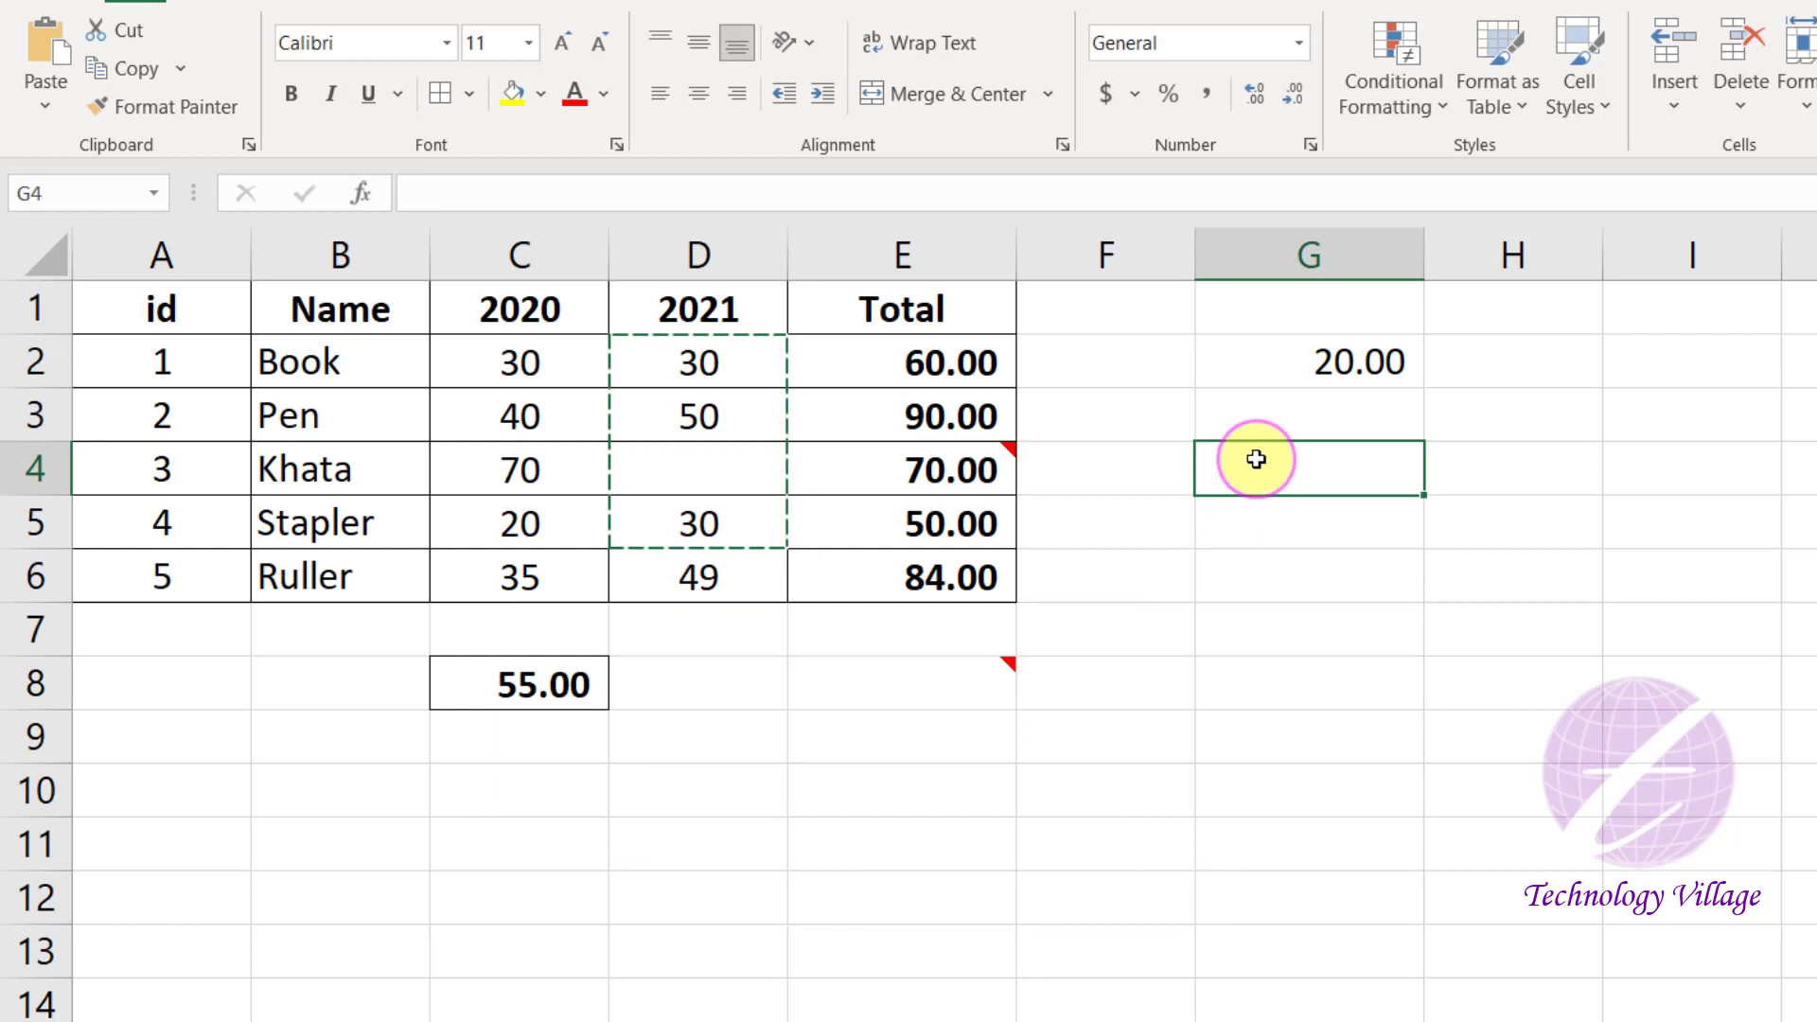
left_click(45, 105)
left_click(114, 497)
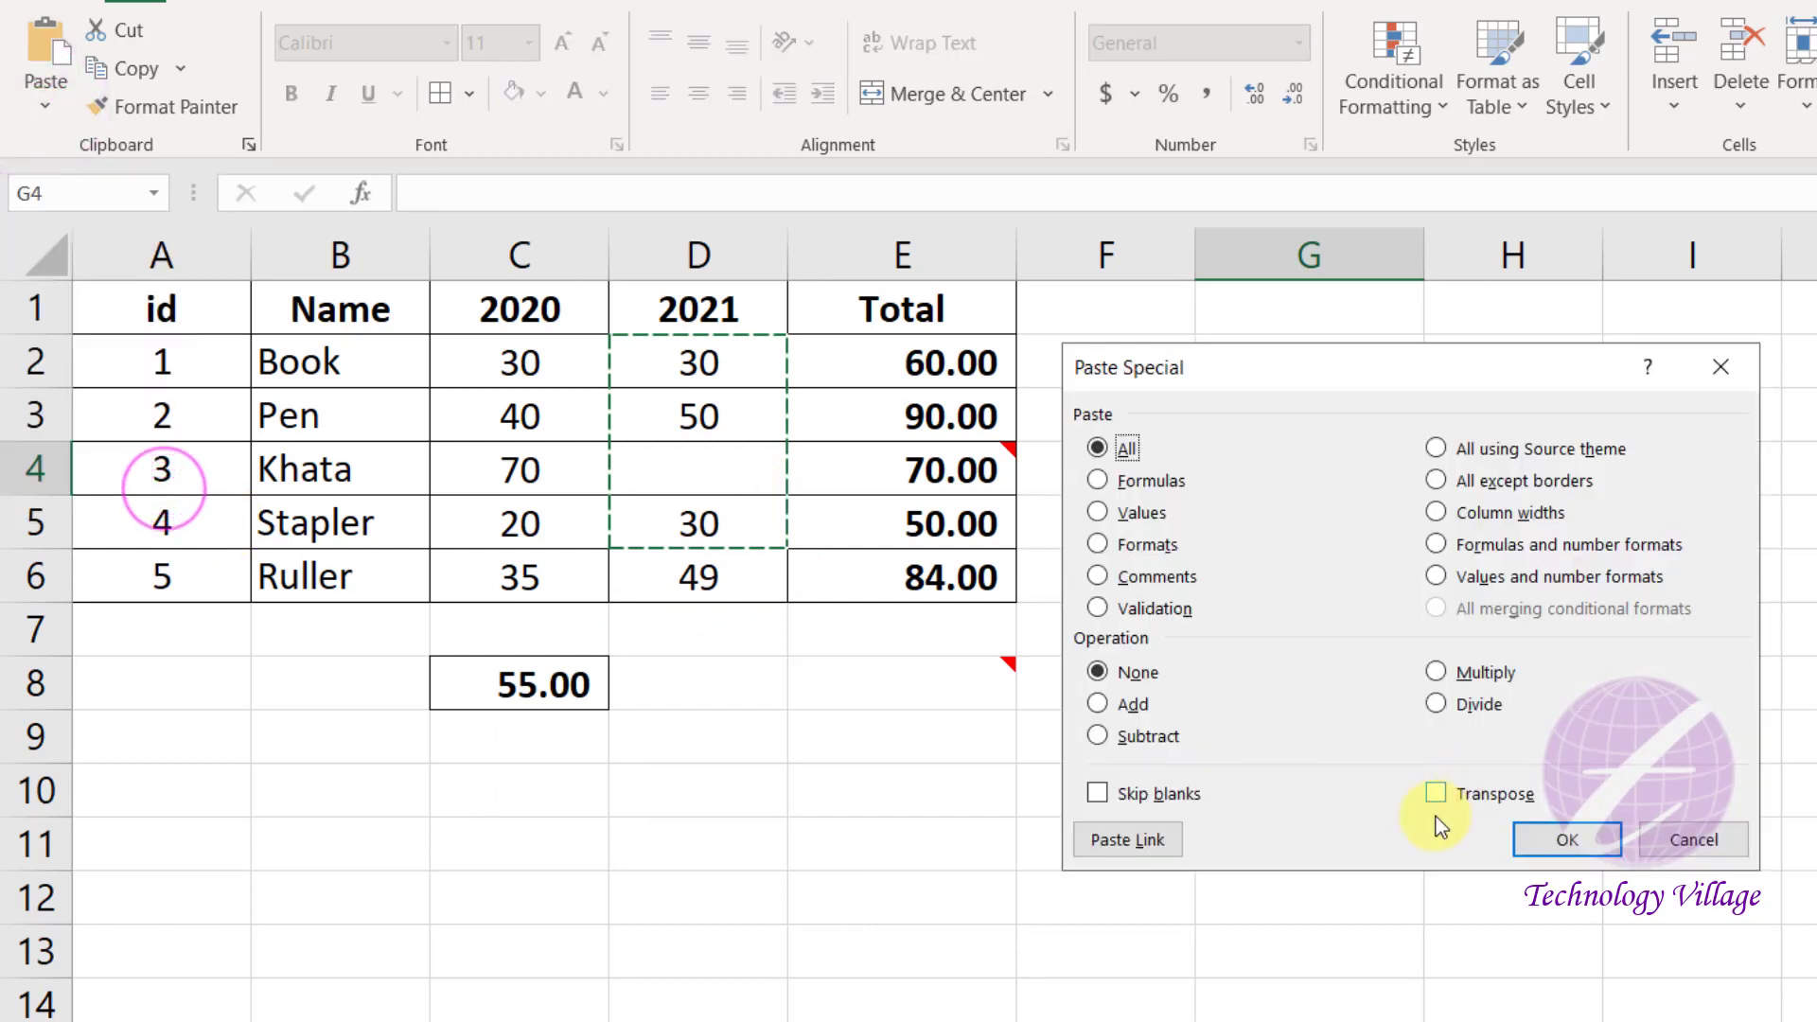
left_click(1145, 802)
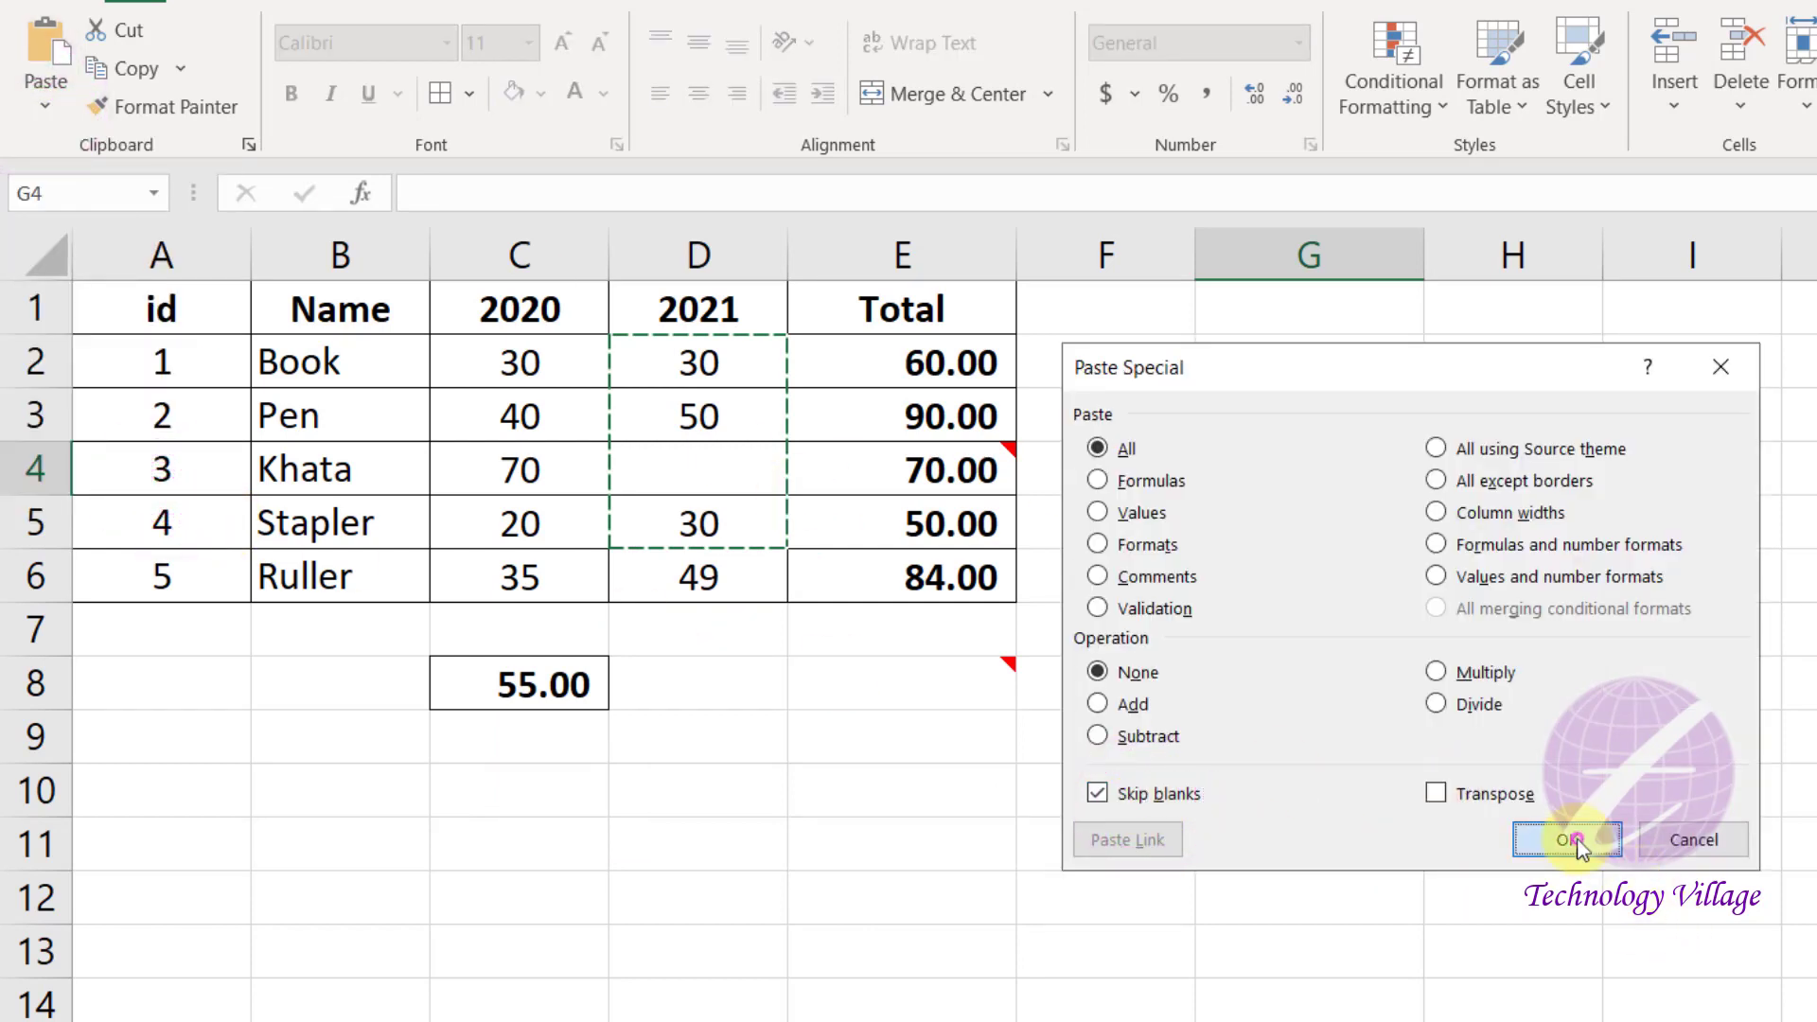
left_click(1566, 838)
left_click(1263, 474)
key("Escape")
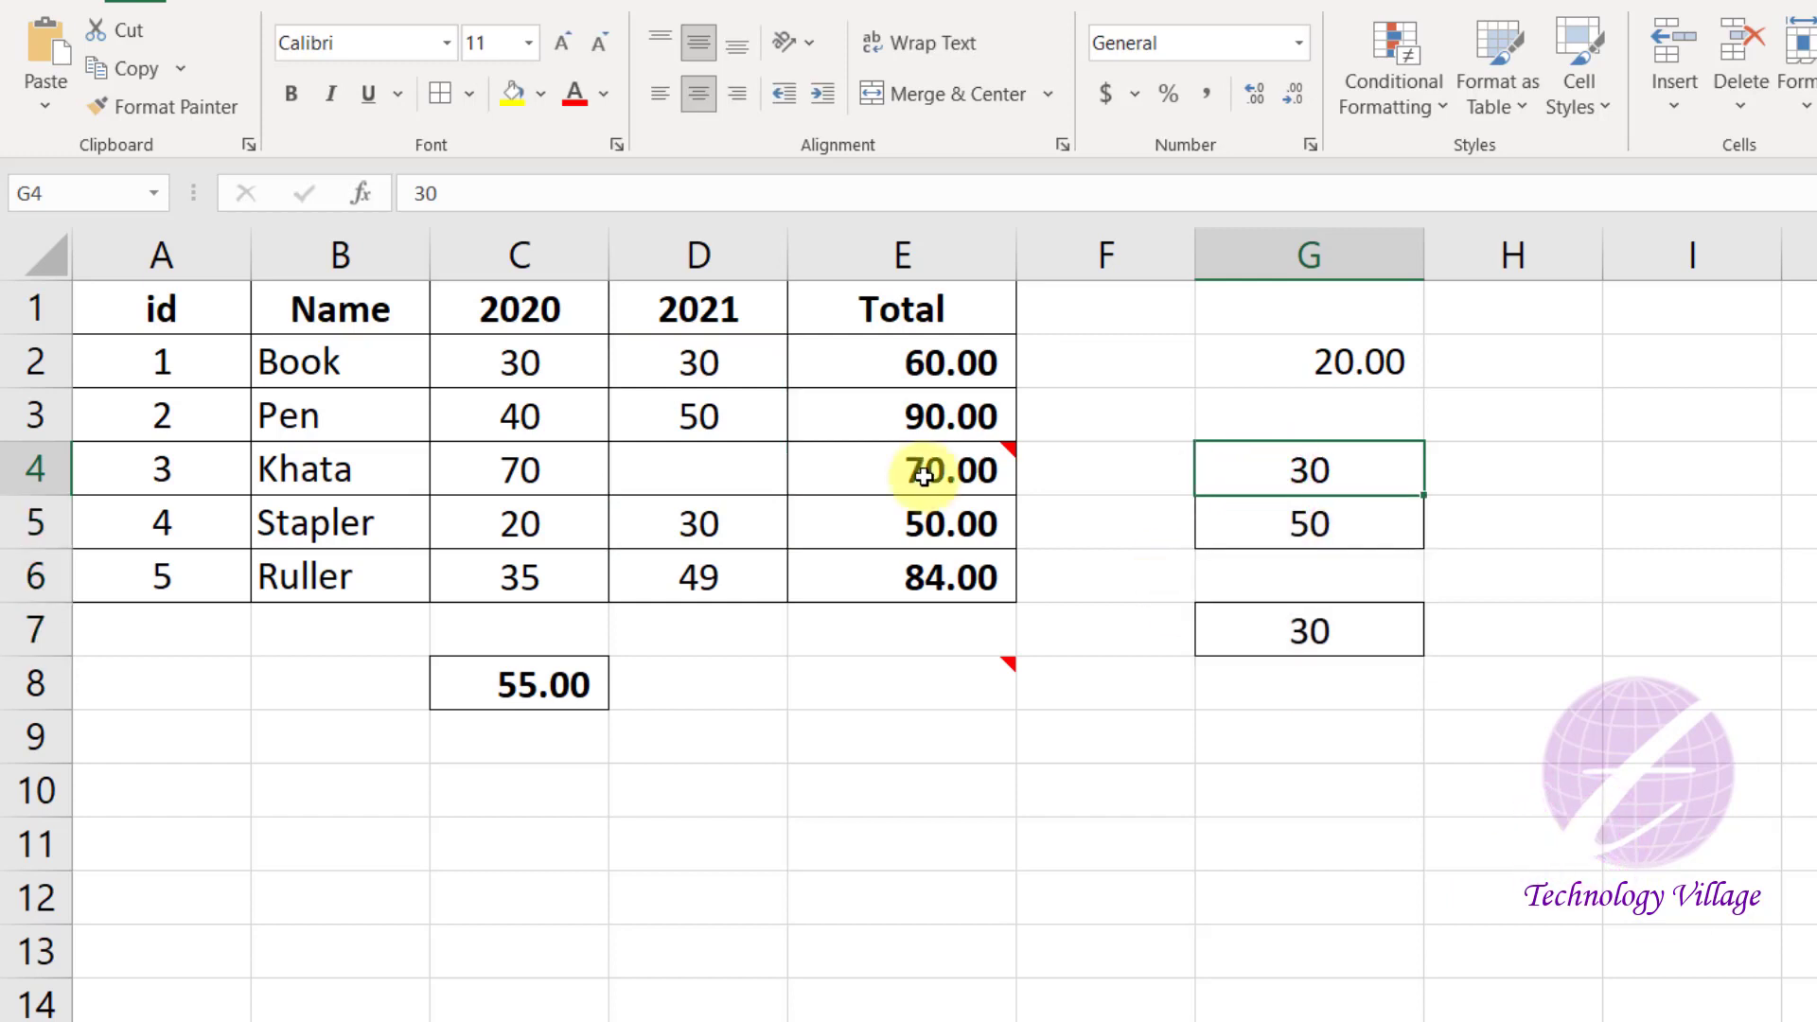
- Compare the blank source cell D4 with the corresponding cell G6 in the pasted column
left_click(669, 467)
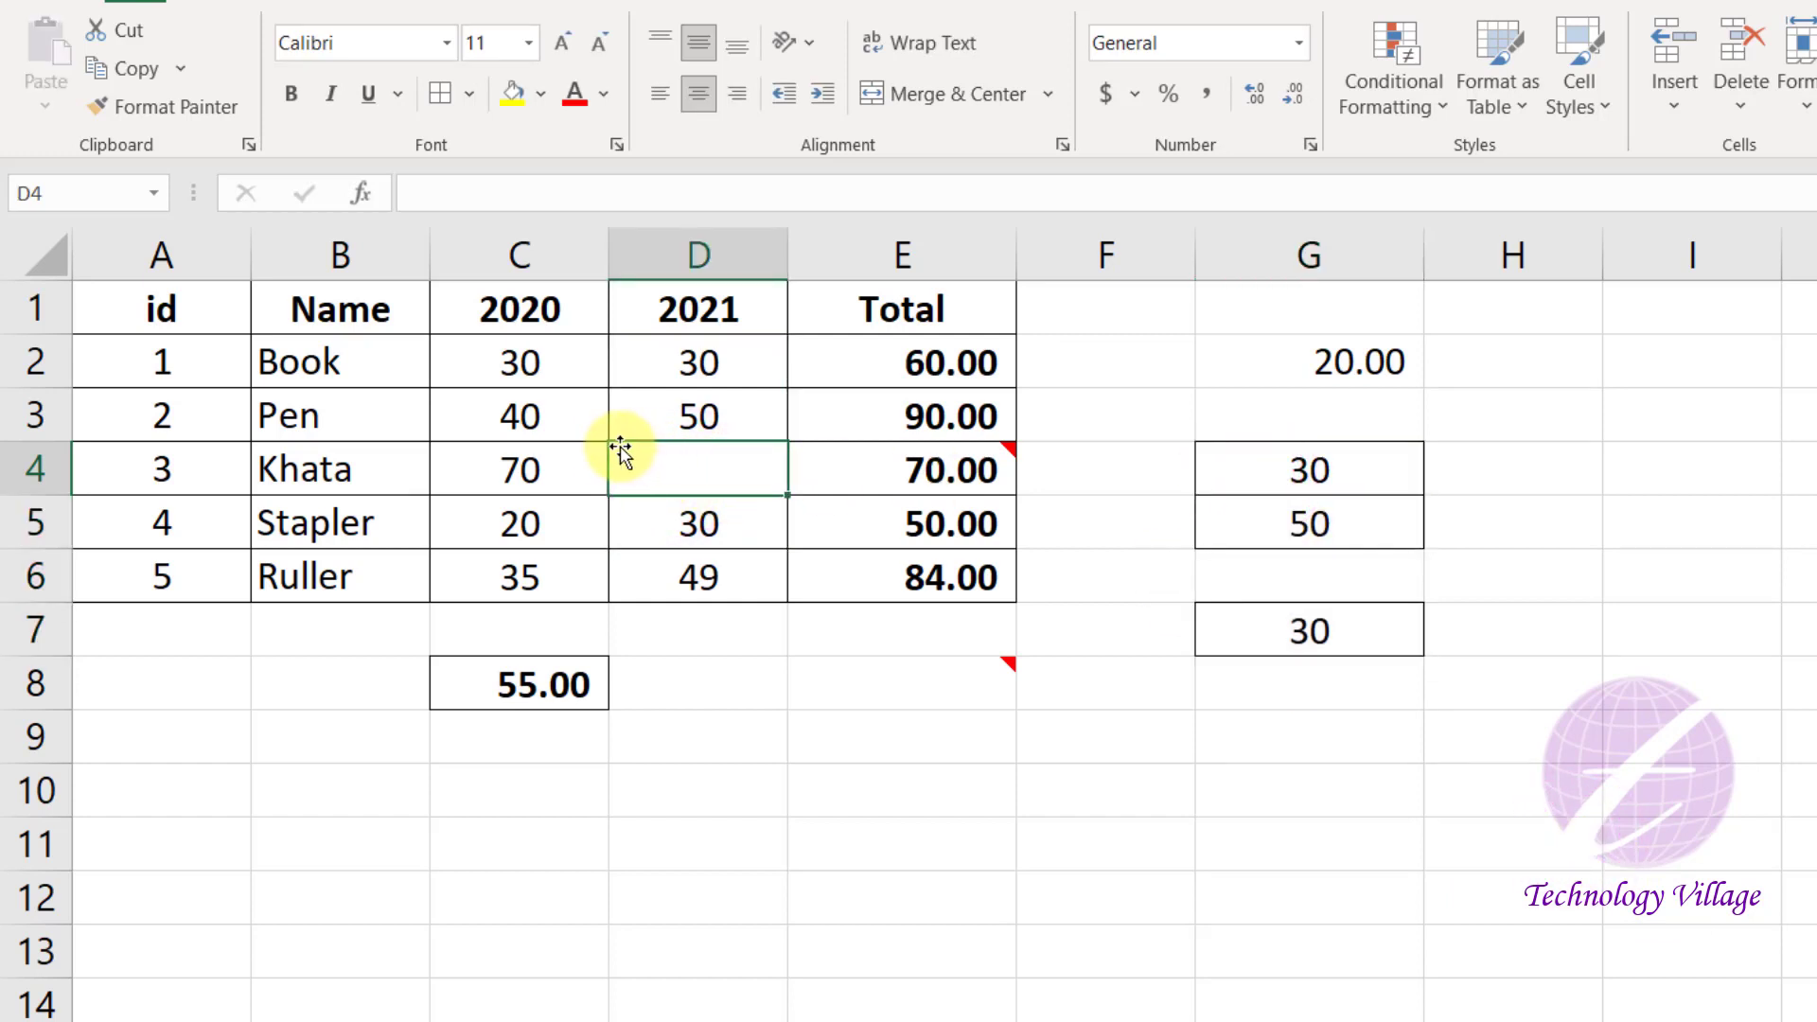
left_click(1310, 591)
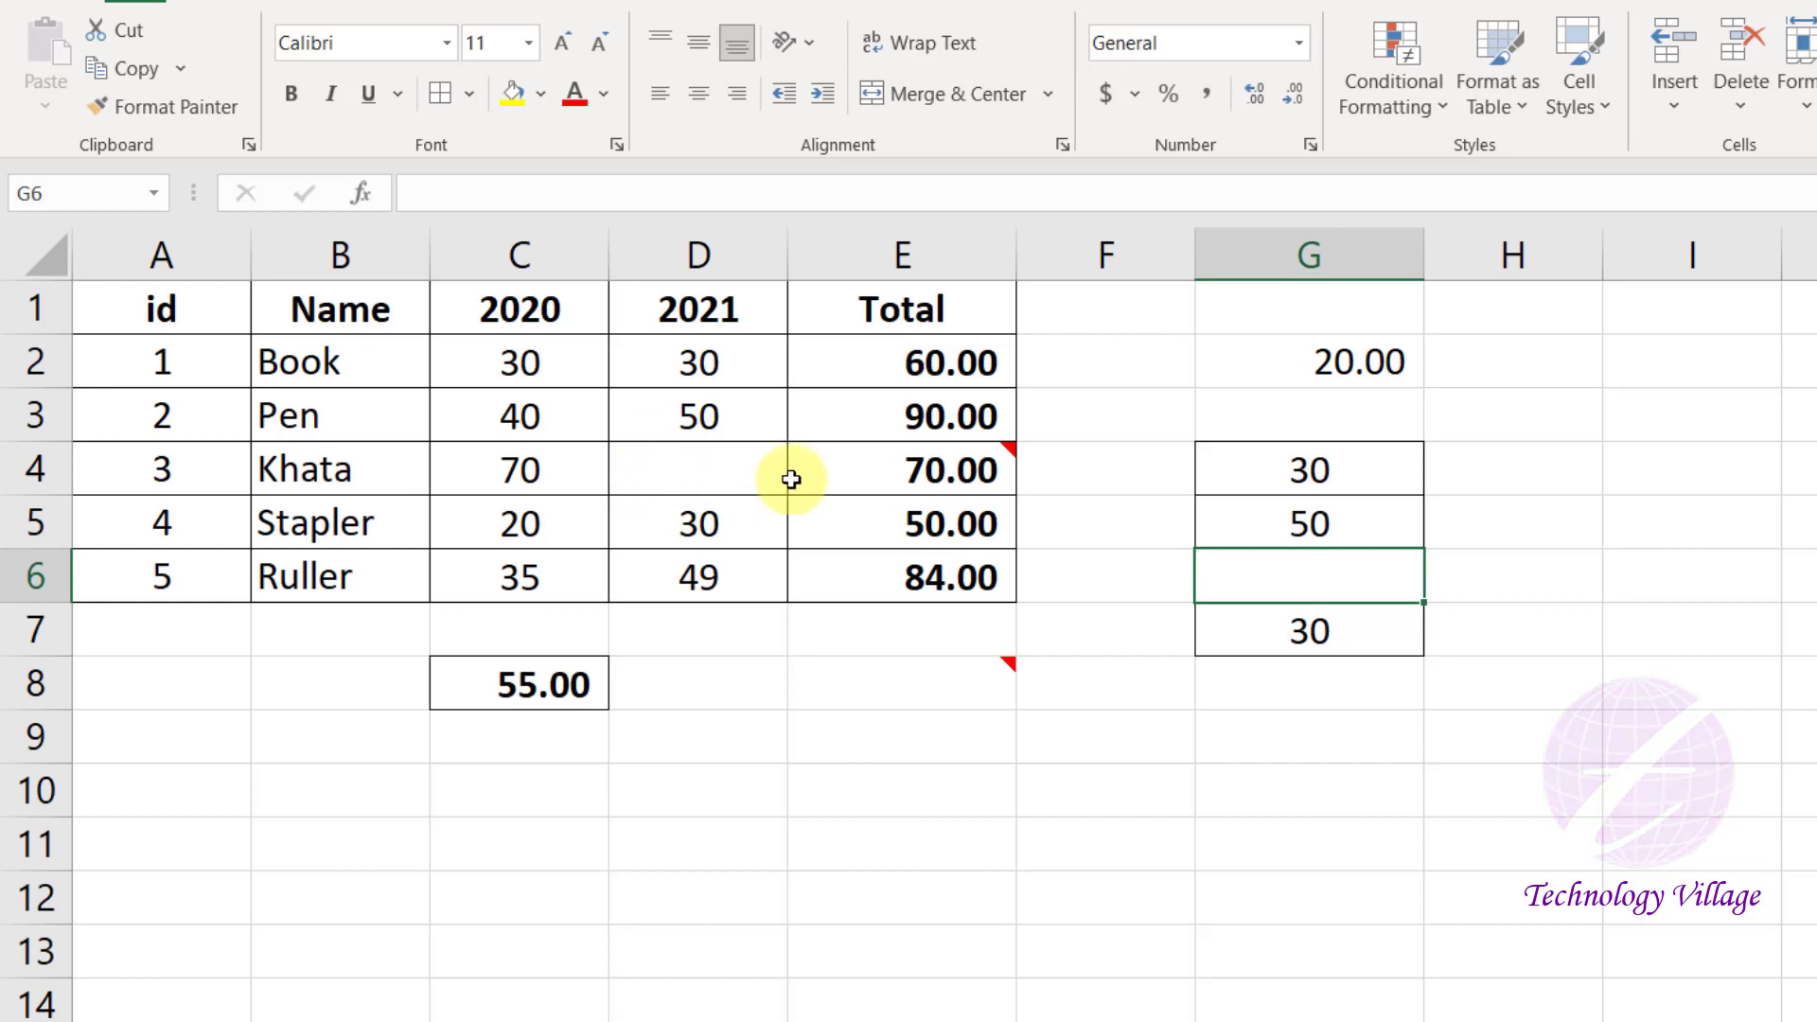
left_click(1522, 580)
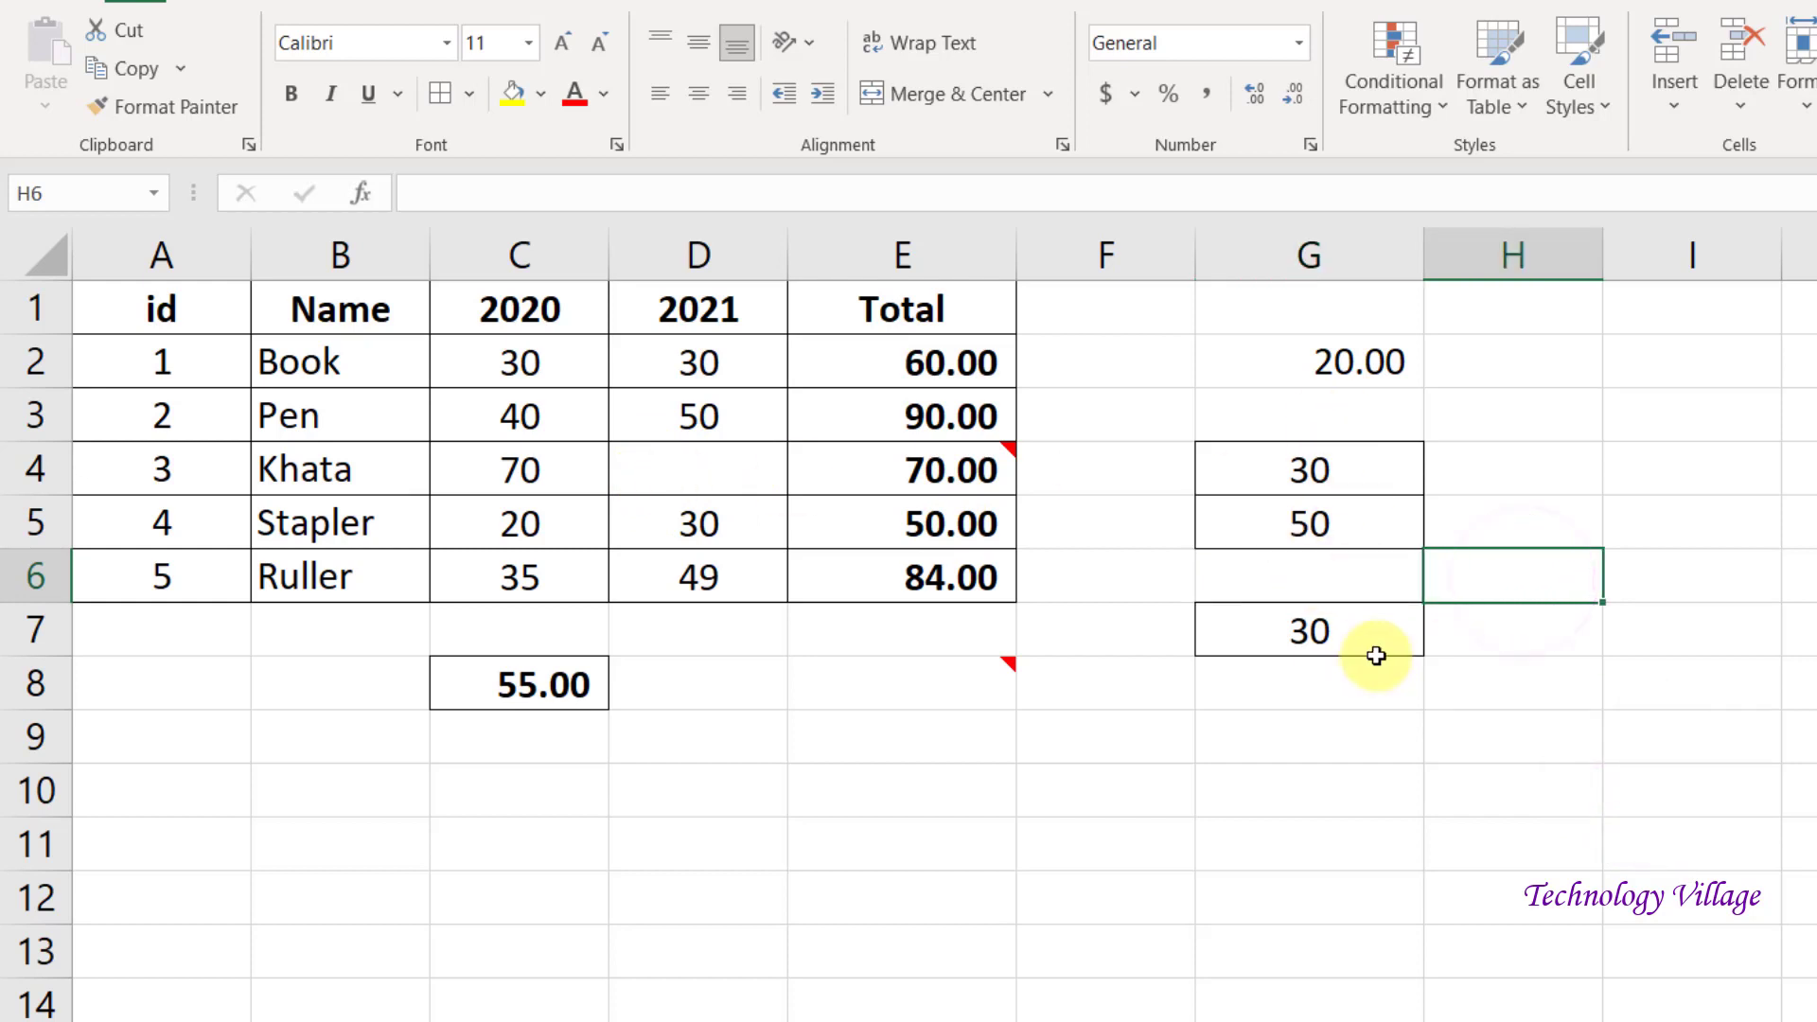
left_click(1576, 721)
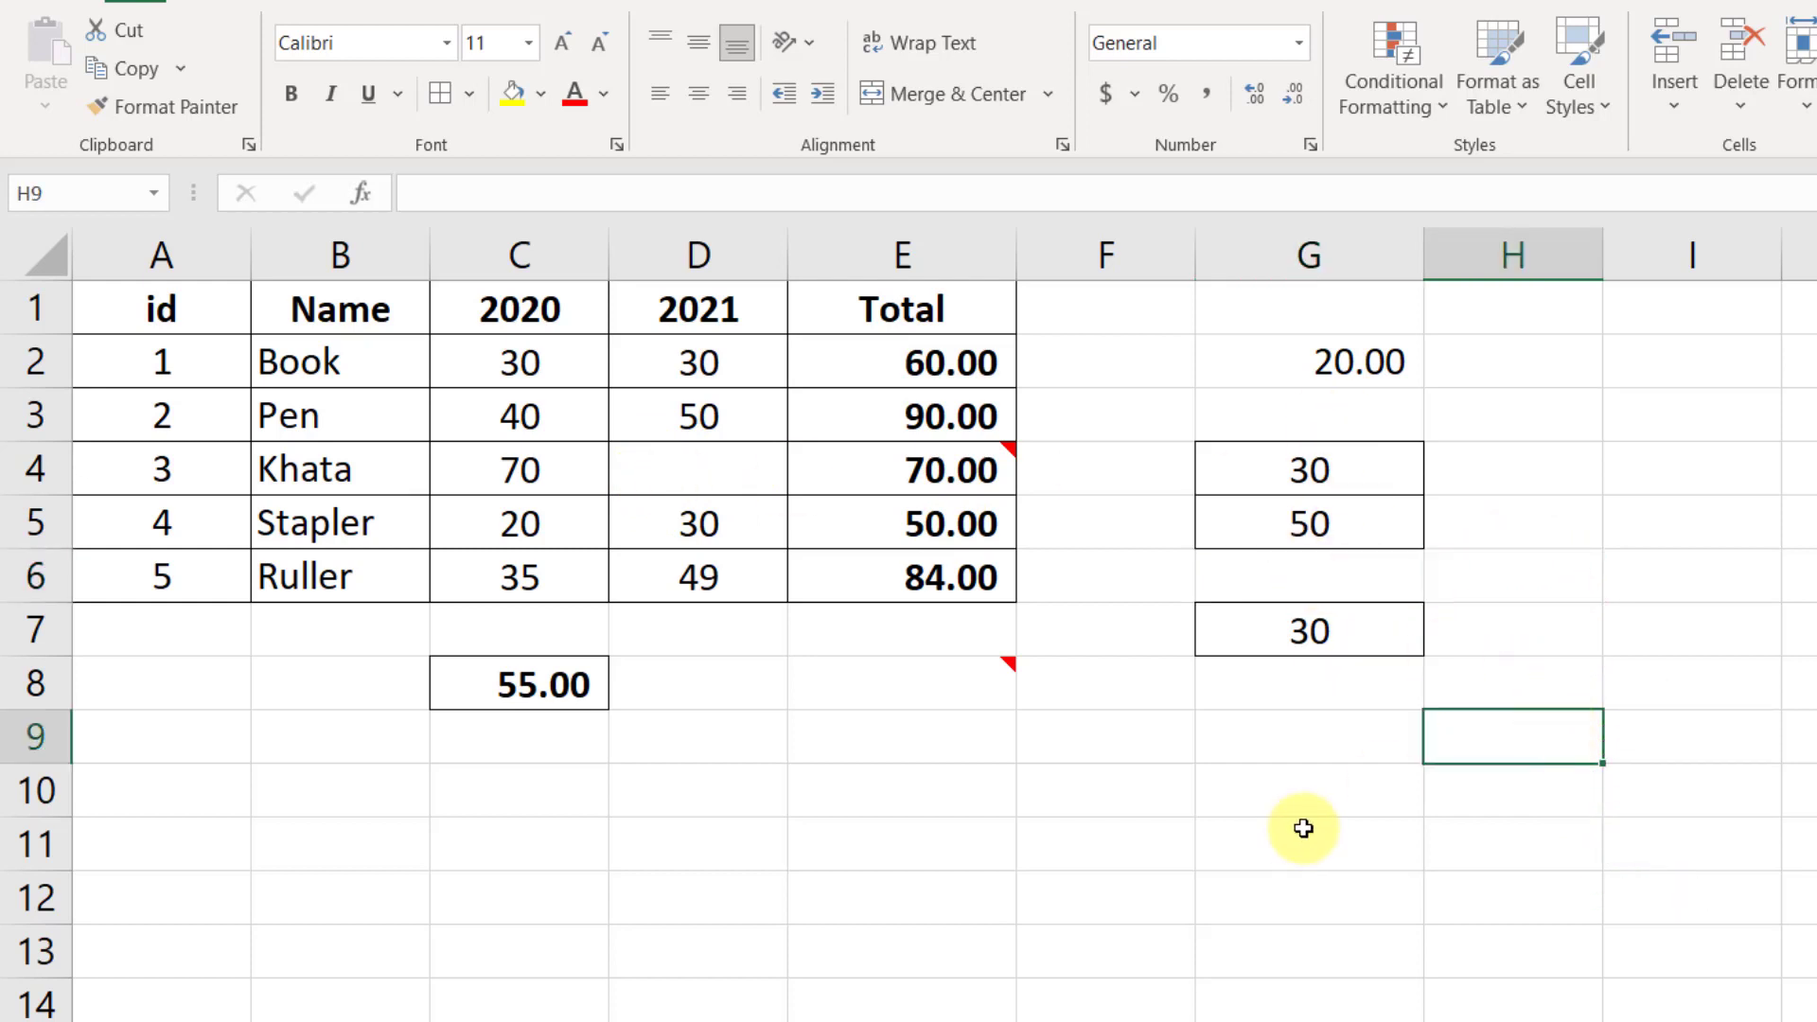